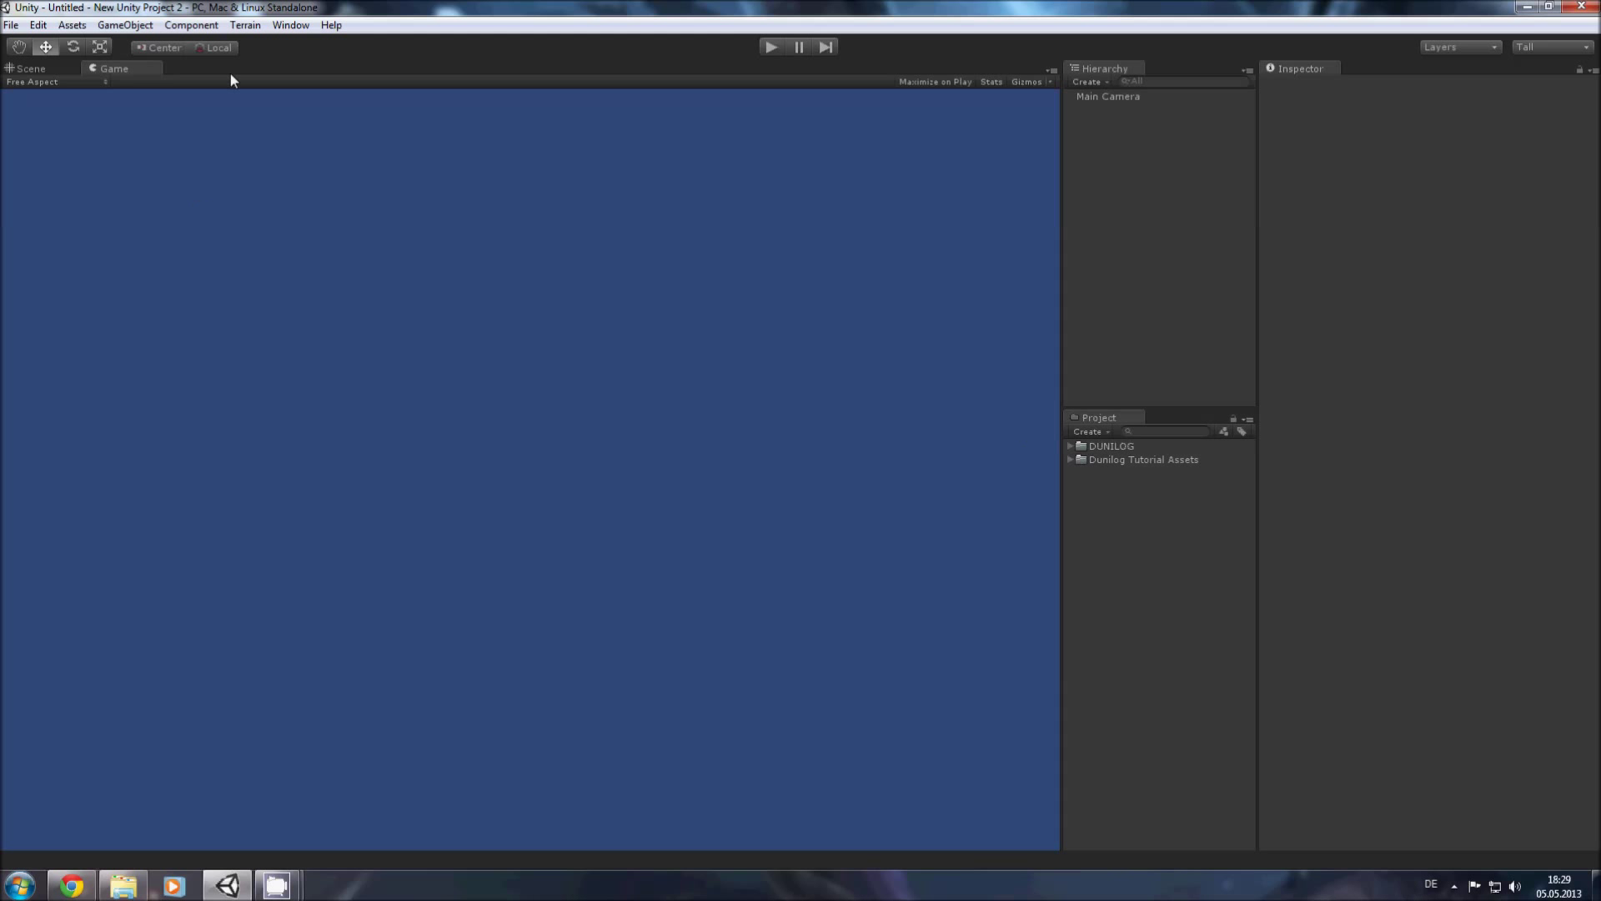
# Step: Create a new DUNILOG project stored in a new folder named Tutorial
pyautogui.click(290, 27)
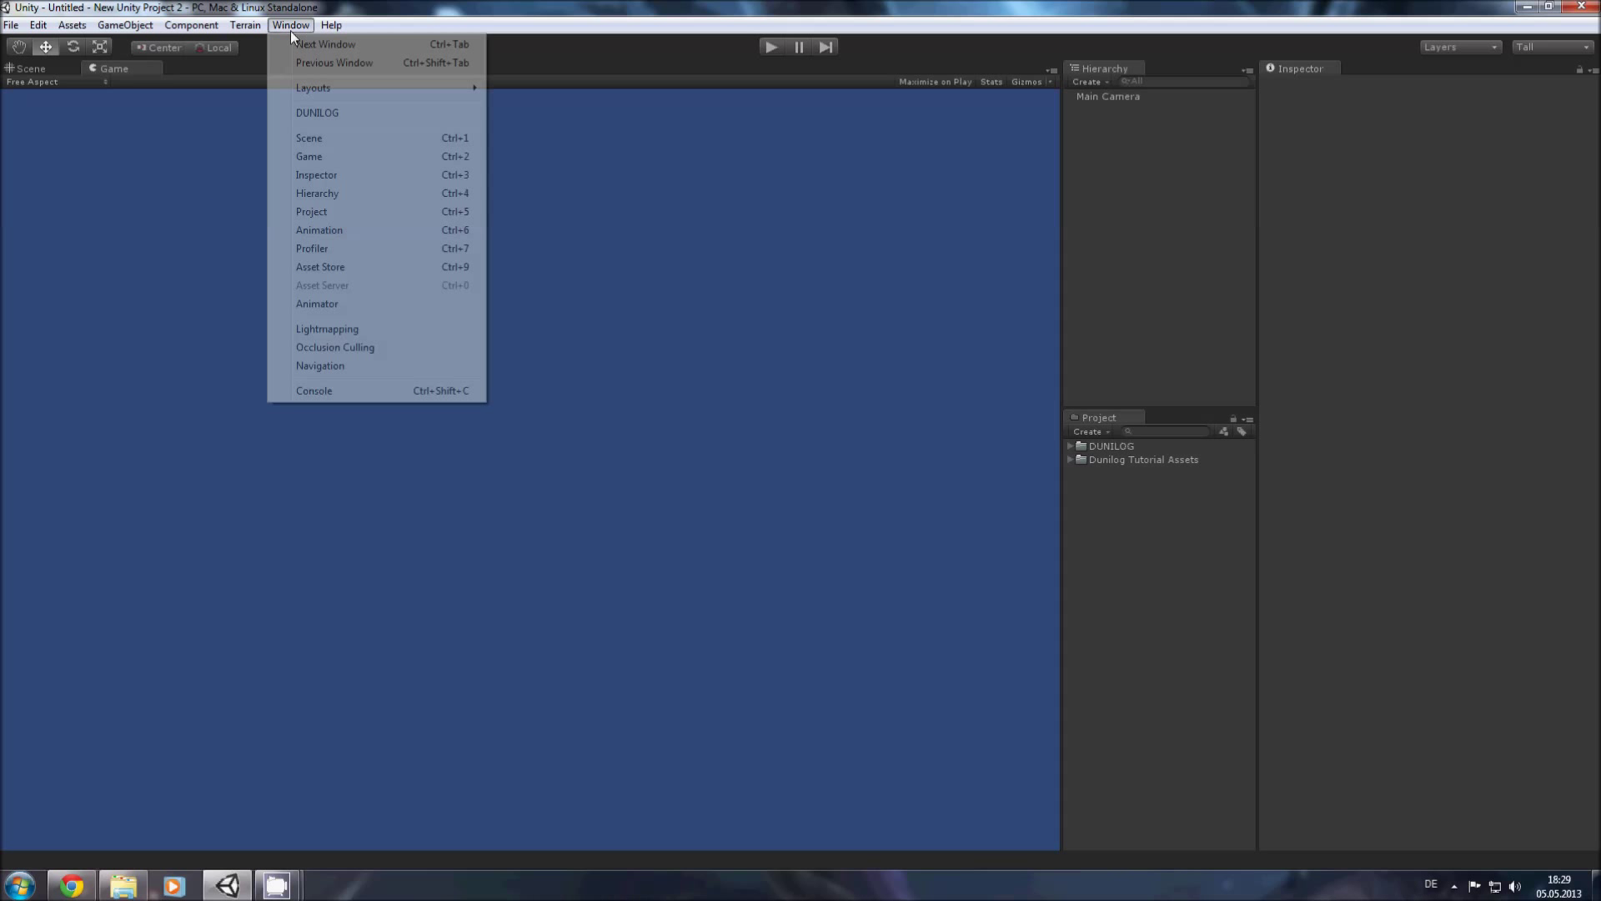
pyautogui.click(317, 114)
pyautogui.moveTo(392, 106); pyautogui.dragTo(739, 111)
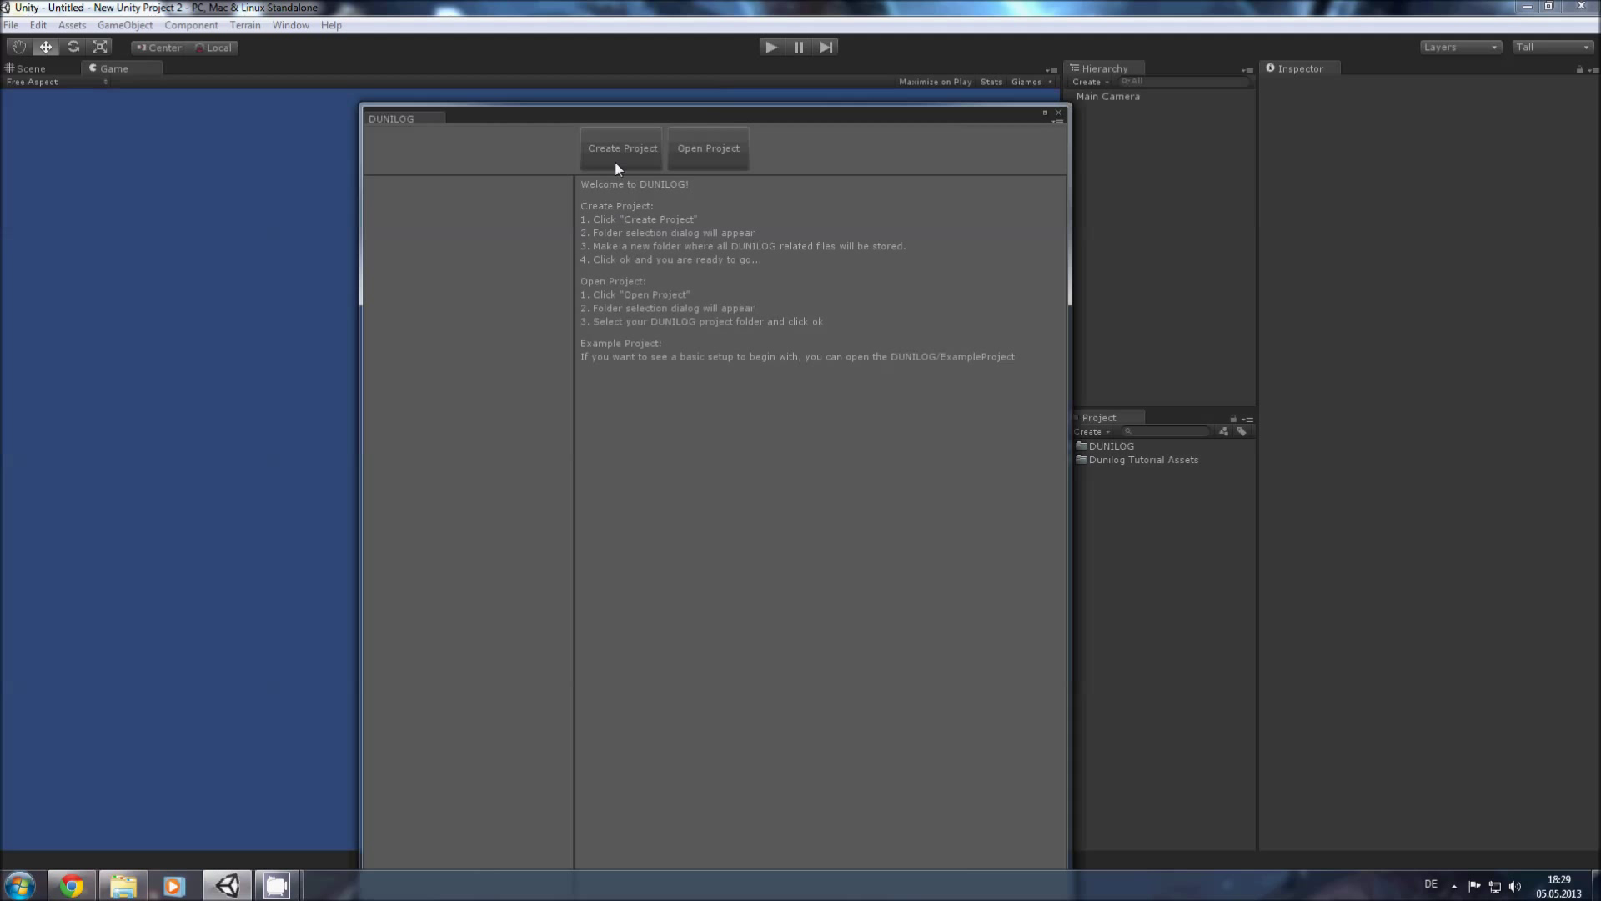
pyautogui.click(633, 149)
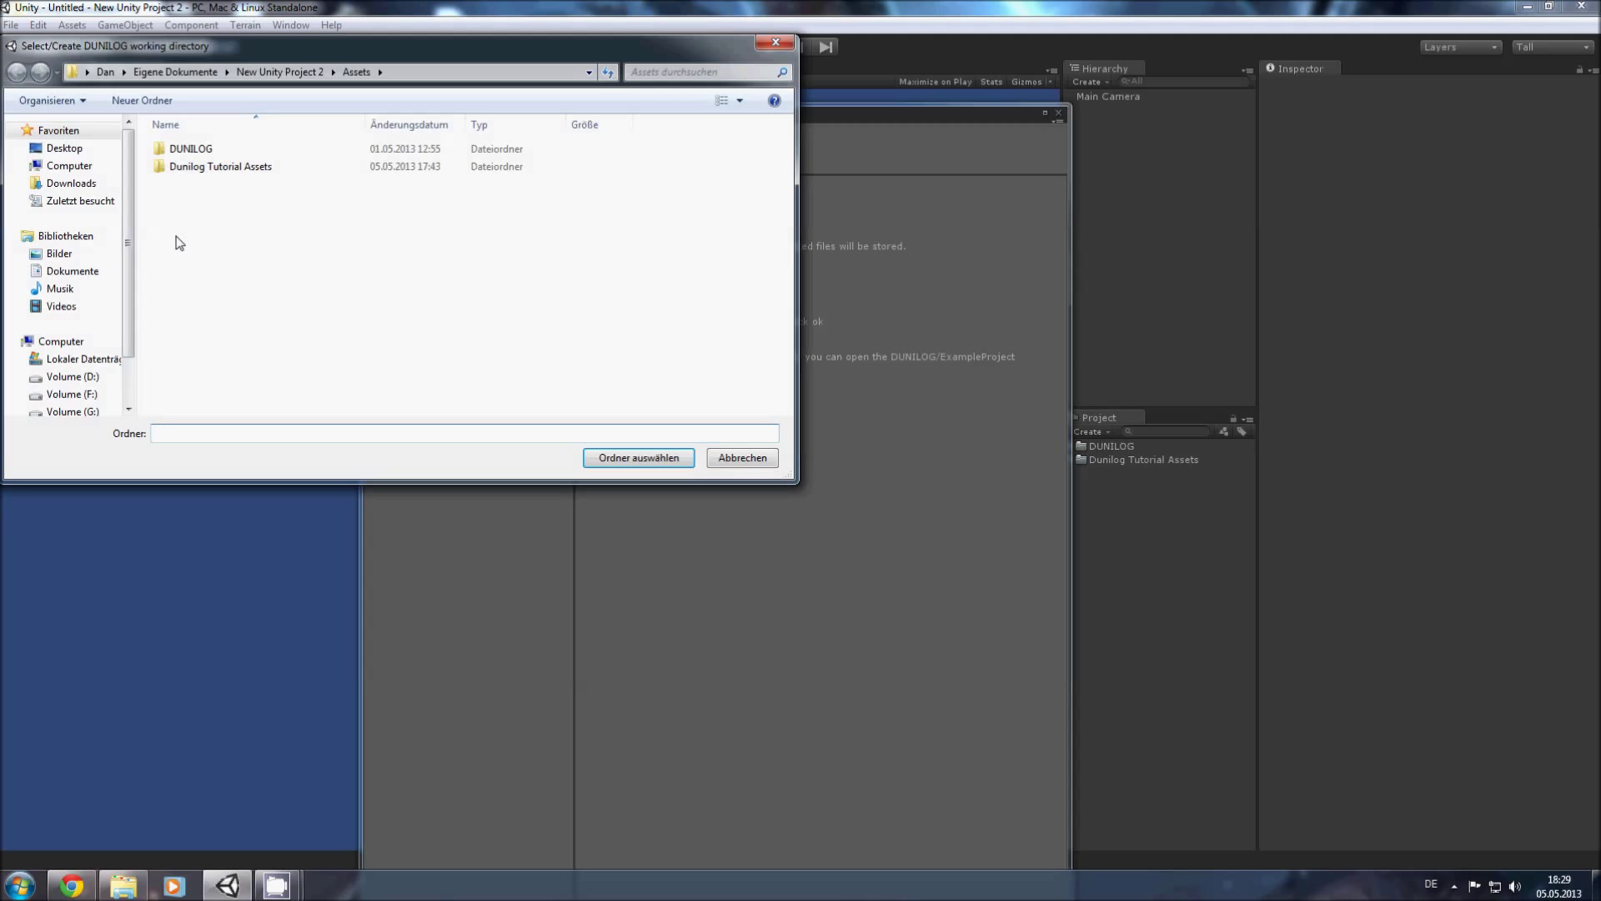
pyautogui.click(154, 102)
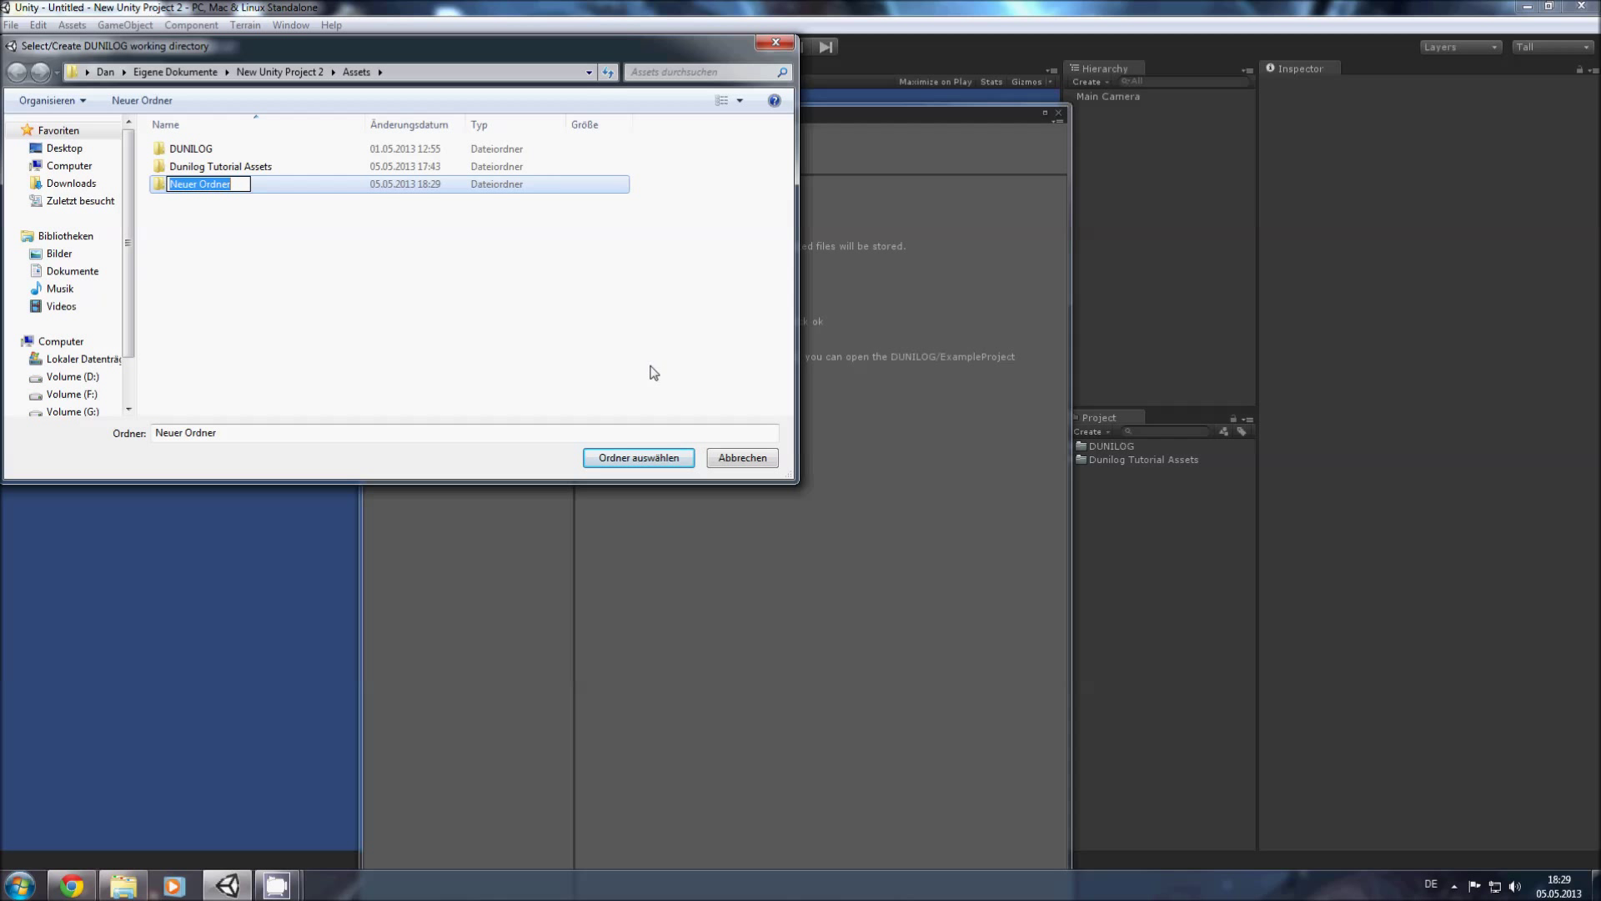
pyautogui.write('Tutorial')
pyautogui.press('Return')
pyautogui.click(638, 458)
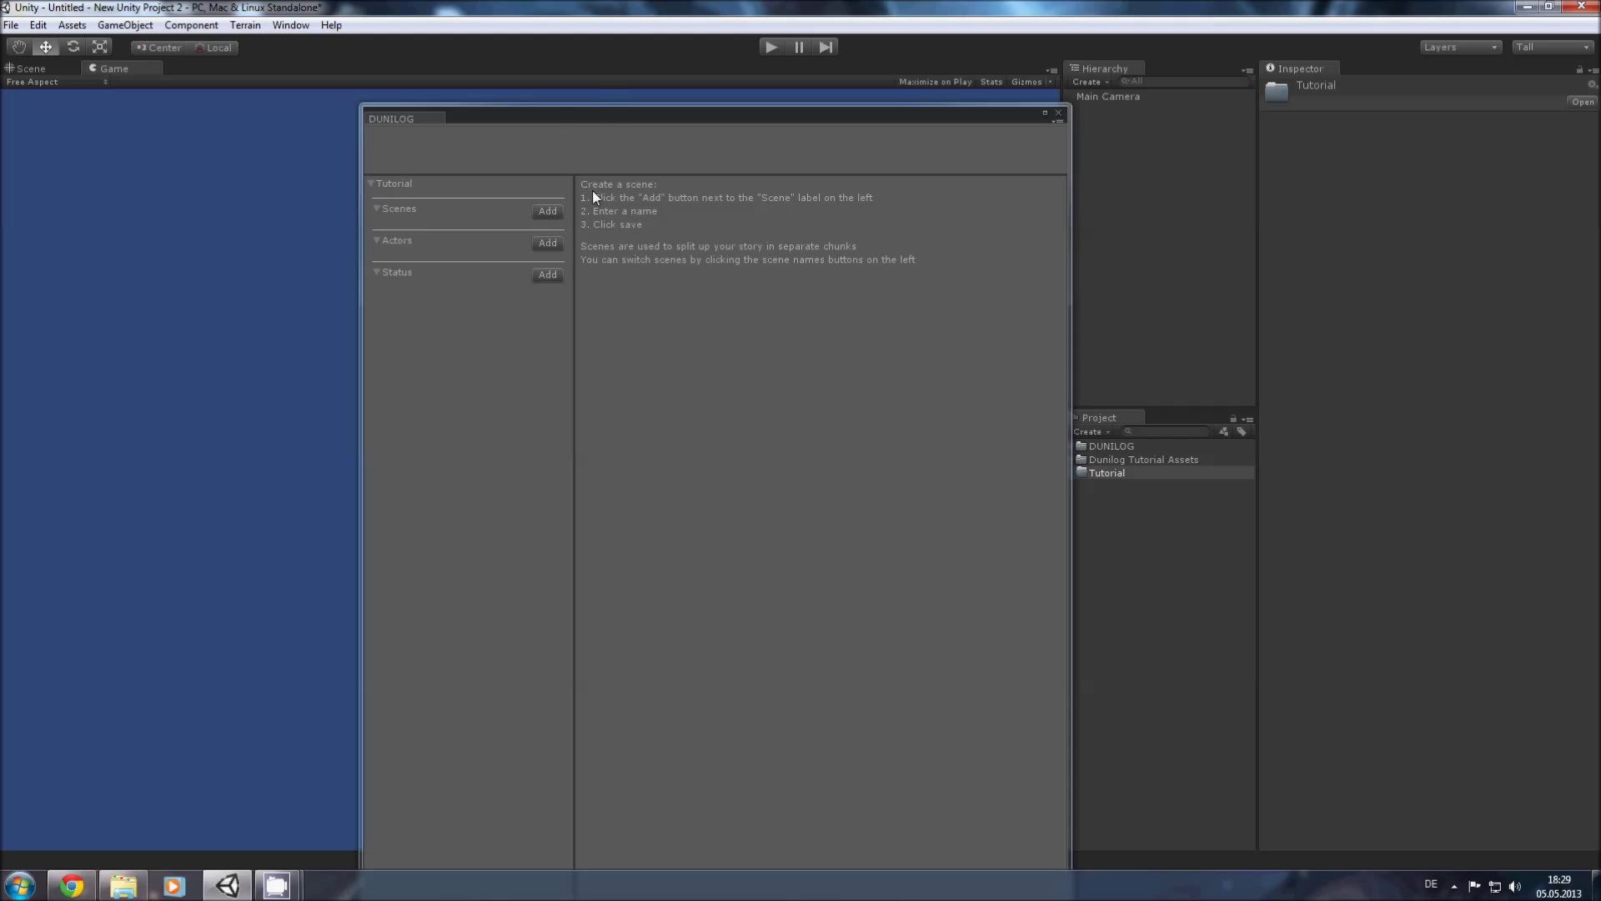
# Step: Add a scene named 'Medieval city' to the project
pyautogui.moveTo(1070, 287); pyautogui.dragTo(1368, 280)
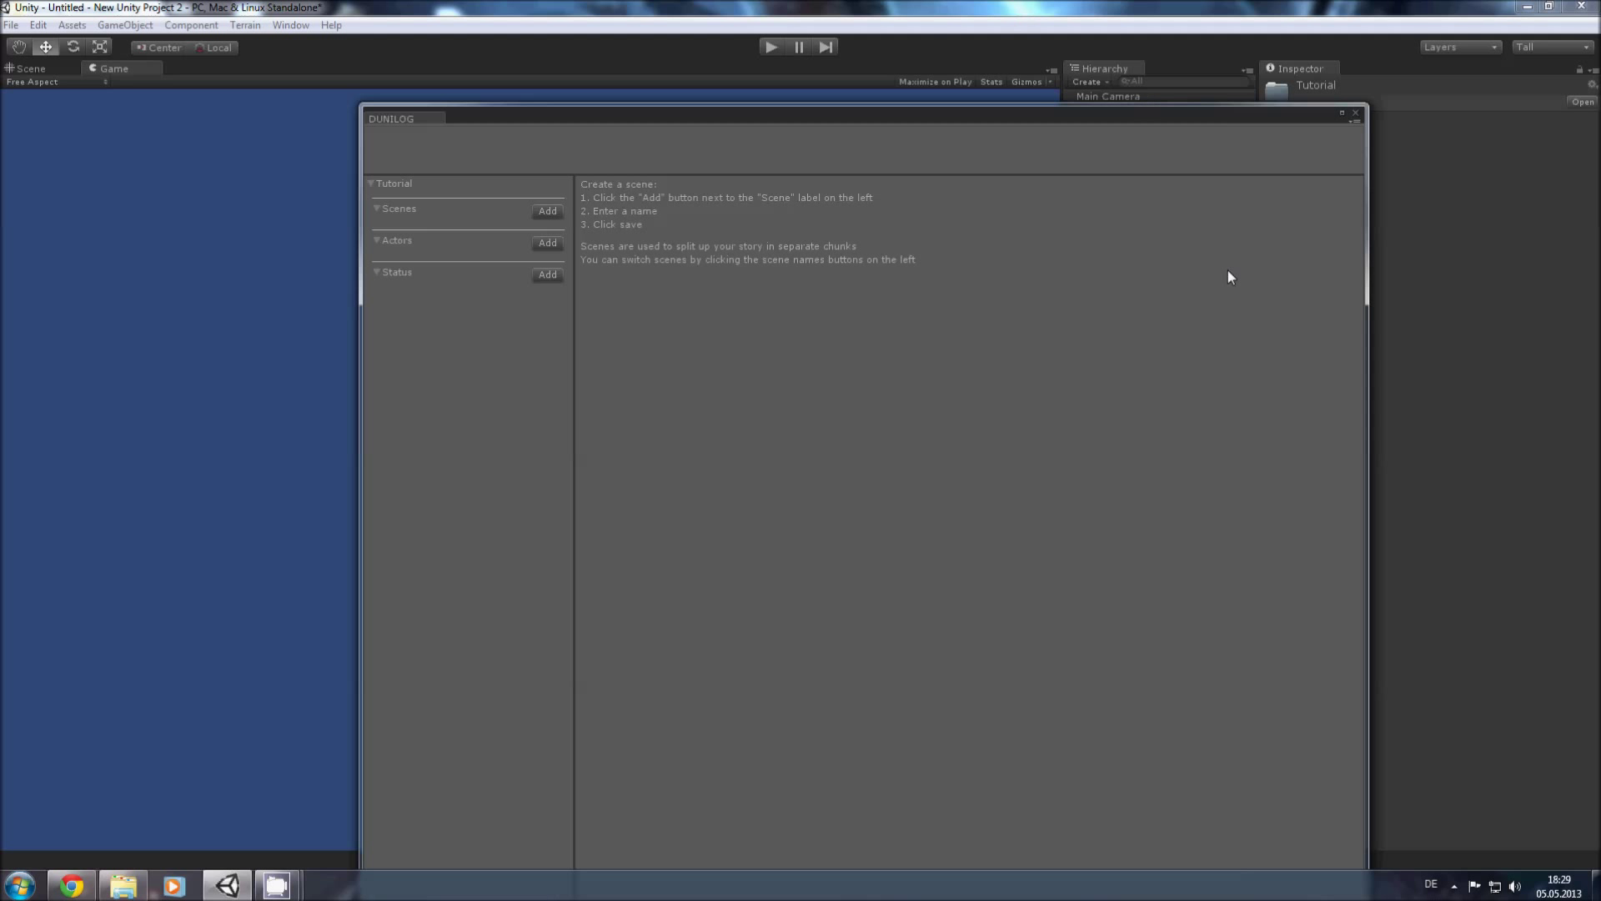
pyautogui.click(548, 211)
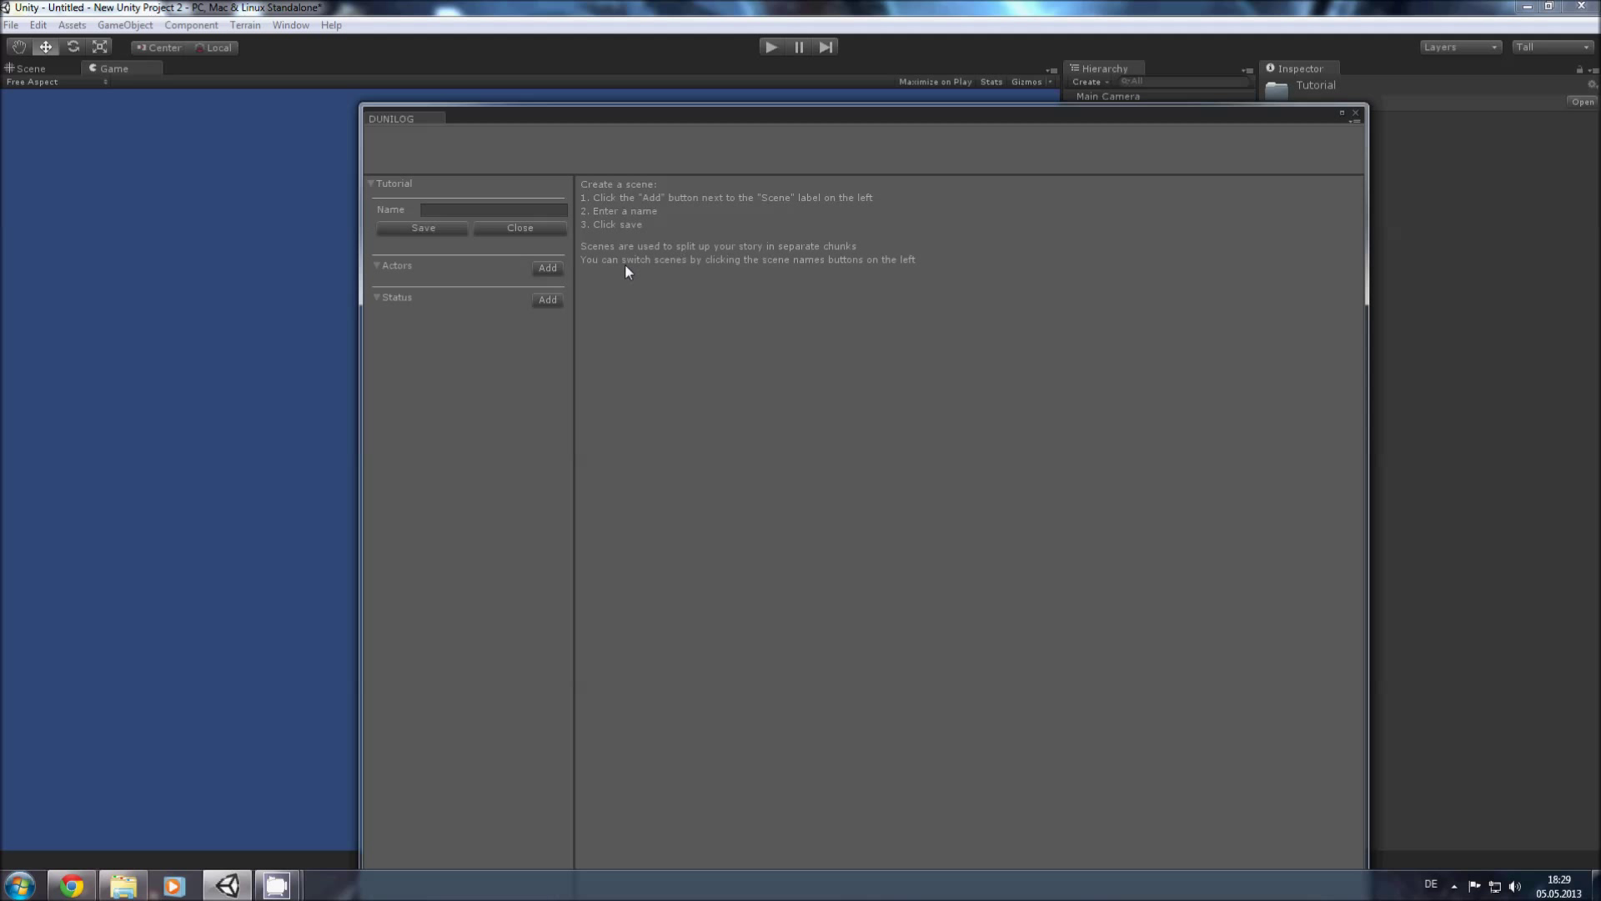
pyautogui.click(540, 211)
pyautogui.write('Medieval city')
pyautogui.click(417, 230)
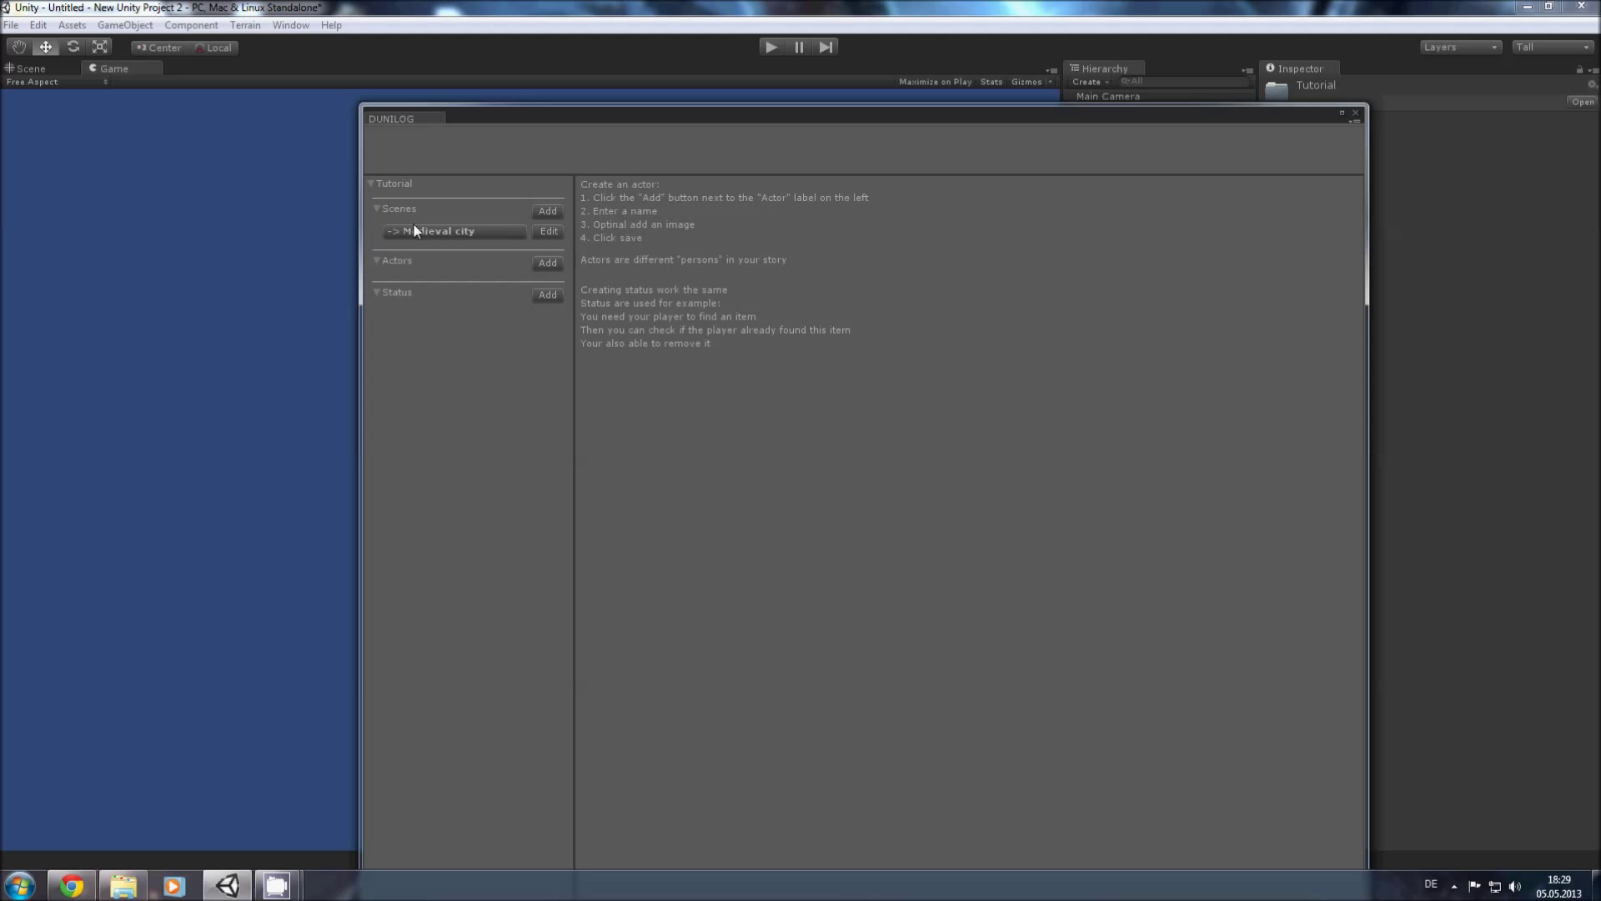
# Step: Add the actors Player and Maria, then a third unnamed actor entry
pyautogui.click(546, 265)
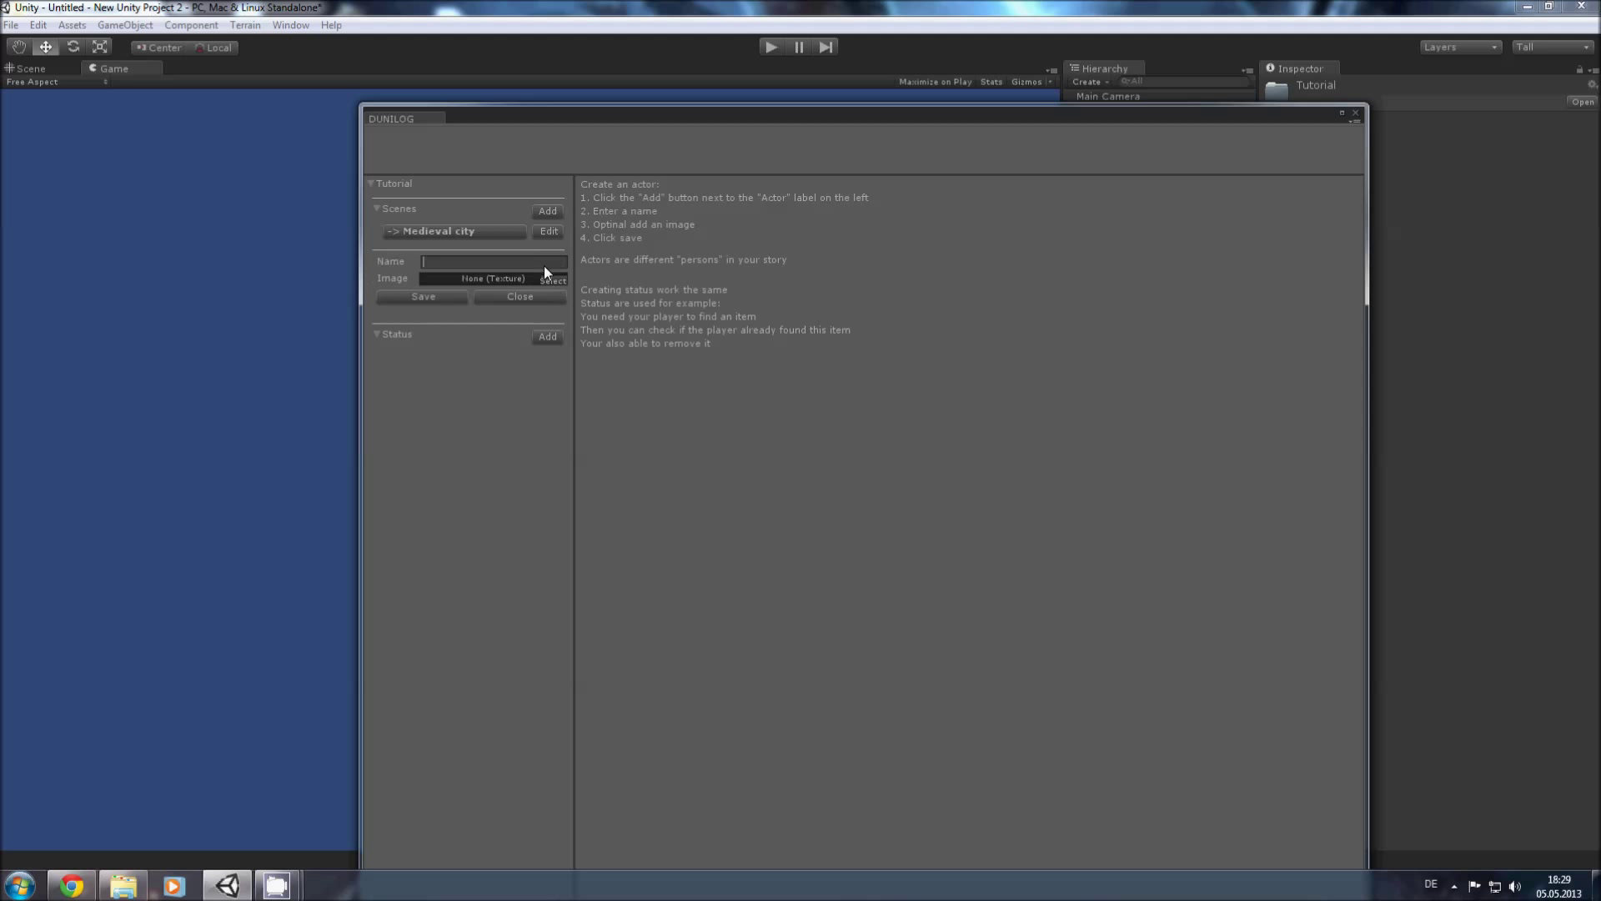
pyautogui.write('Player')
pyautogui.click(412, 297)
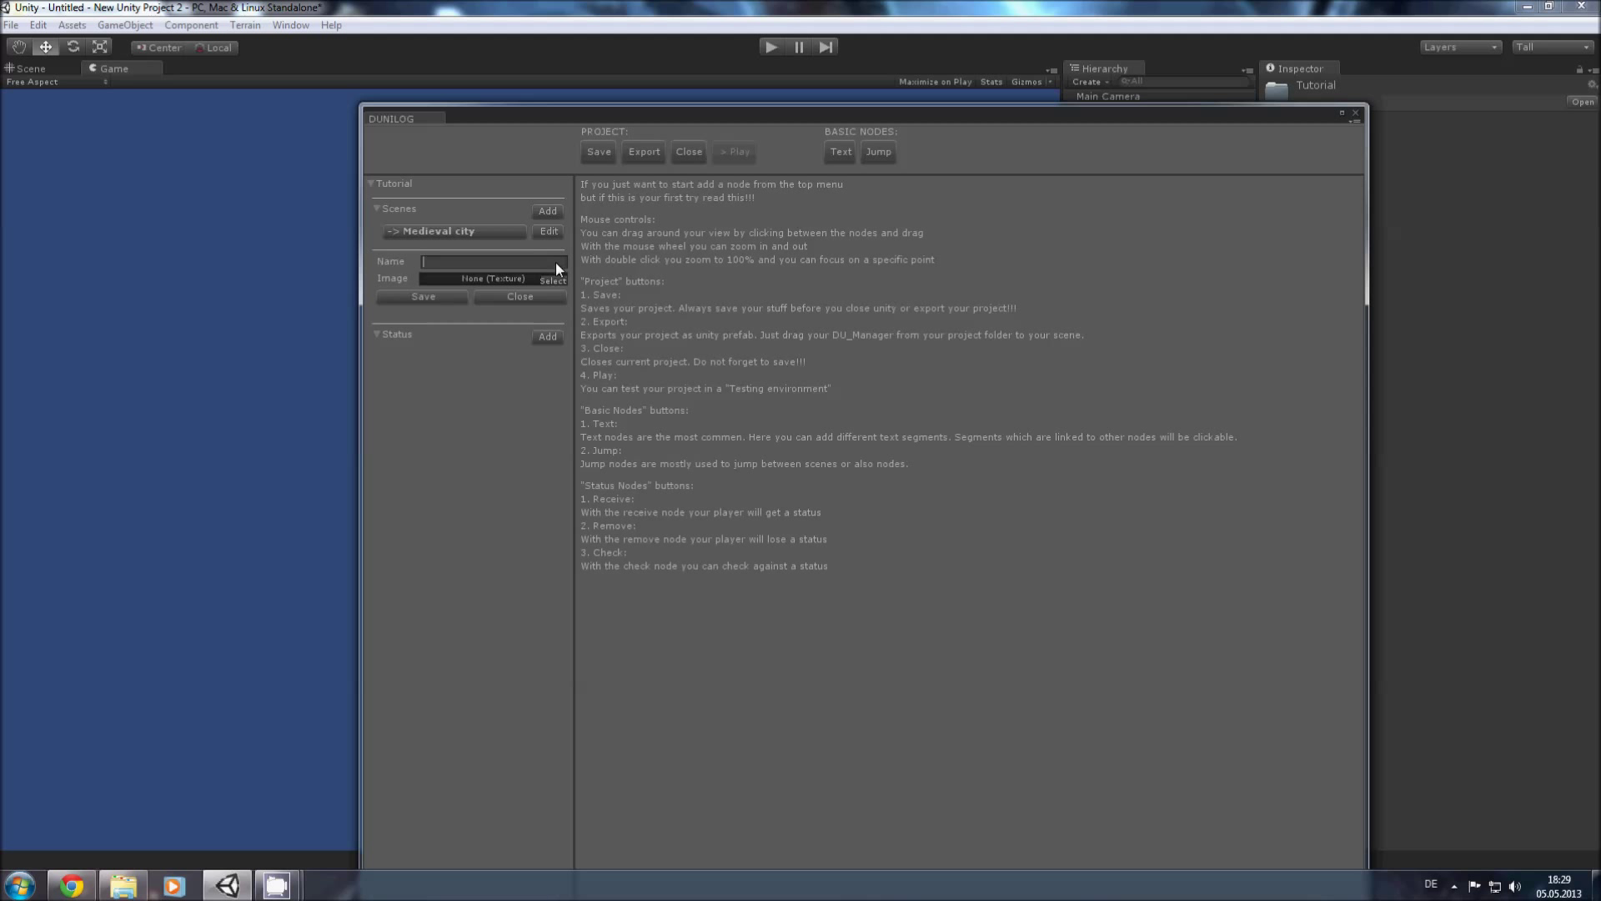
pyautogui.write('Test')
pyautogui.press('BackSpace')
pyautogui.press('BackSpace')
pyautogui.press('BackSpace')
pyautogui.press('BackSpace')
pyautogui.write('Mar')
pyautogui.click(419, 296)
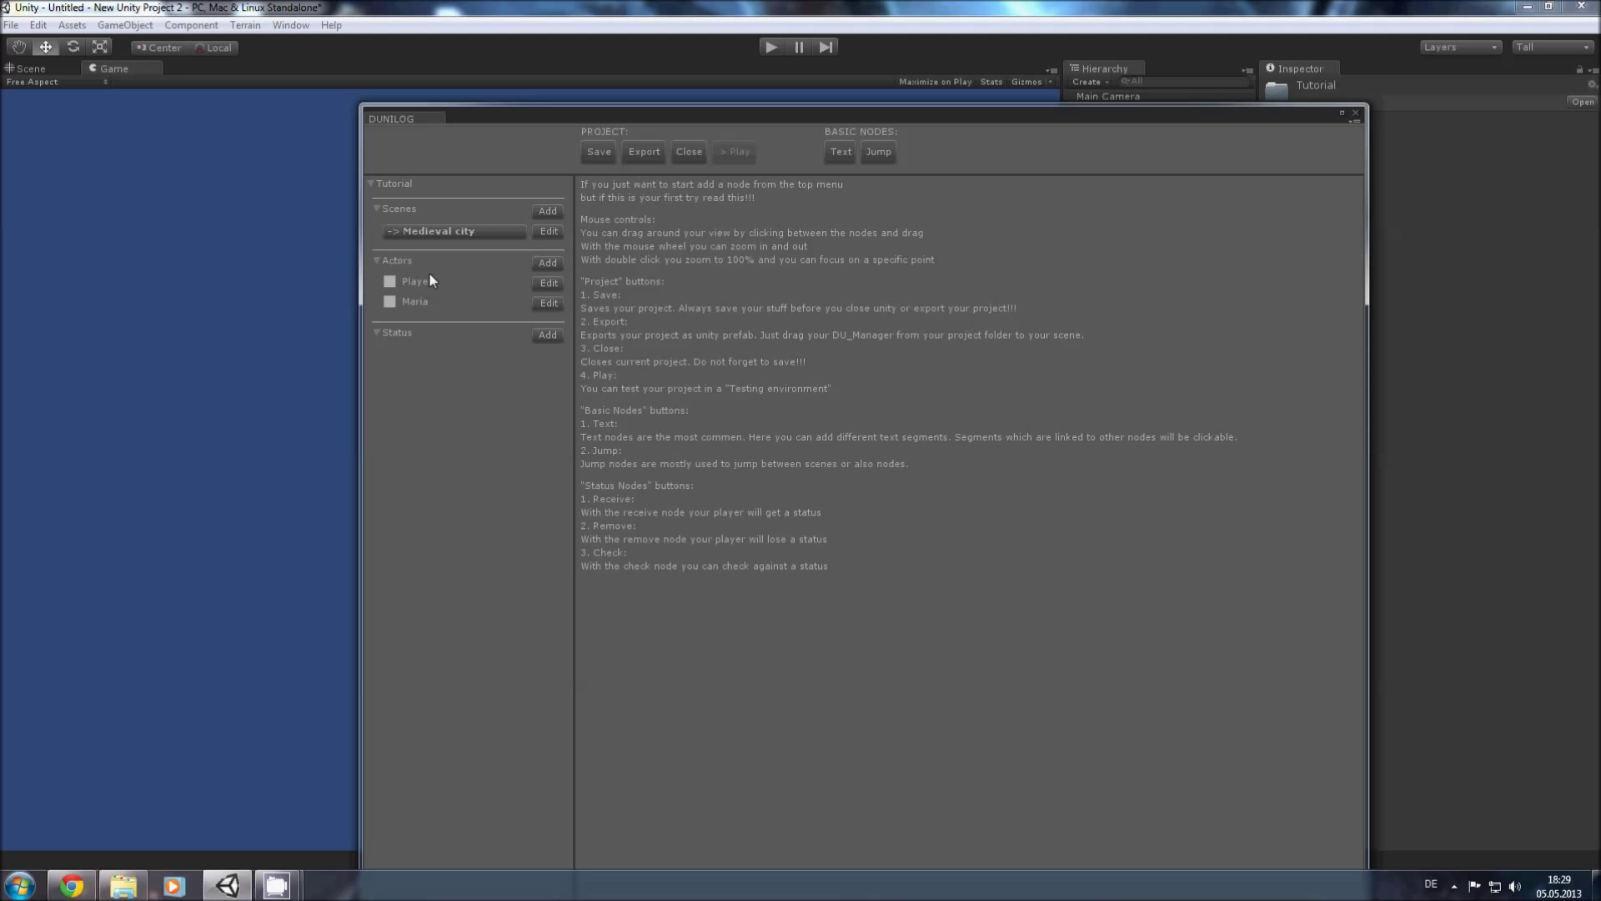
pyautogui.click(547, 263)
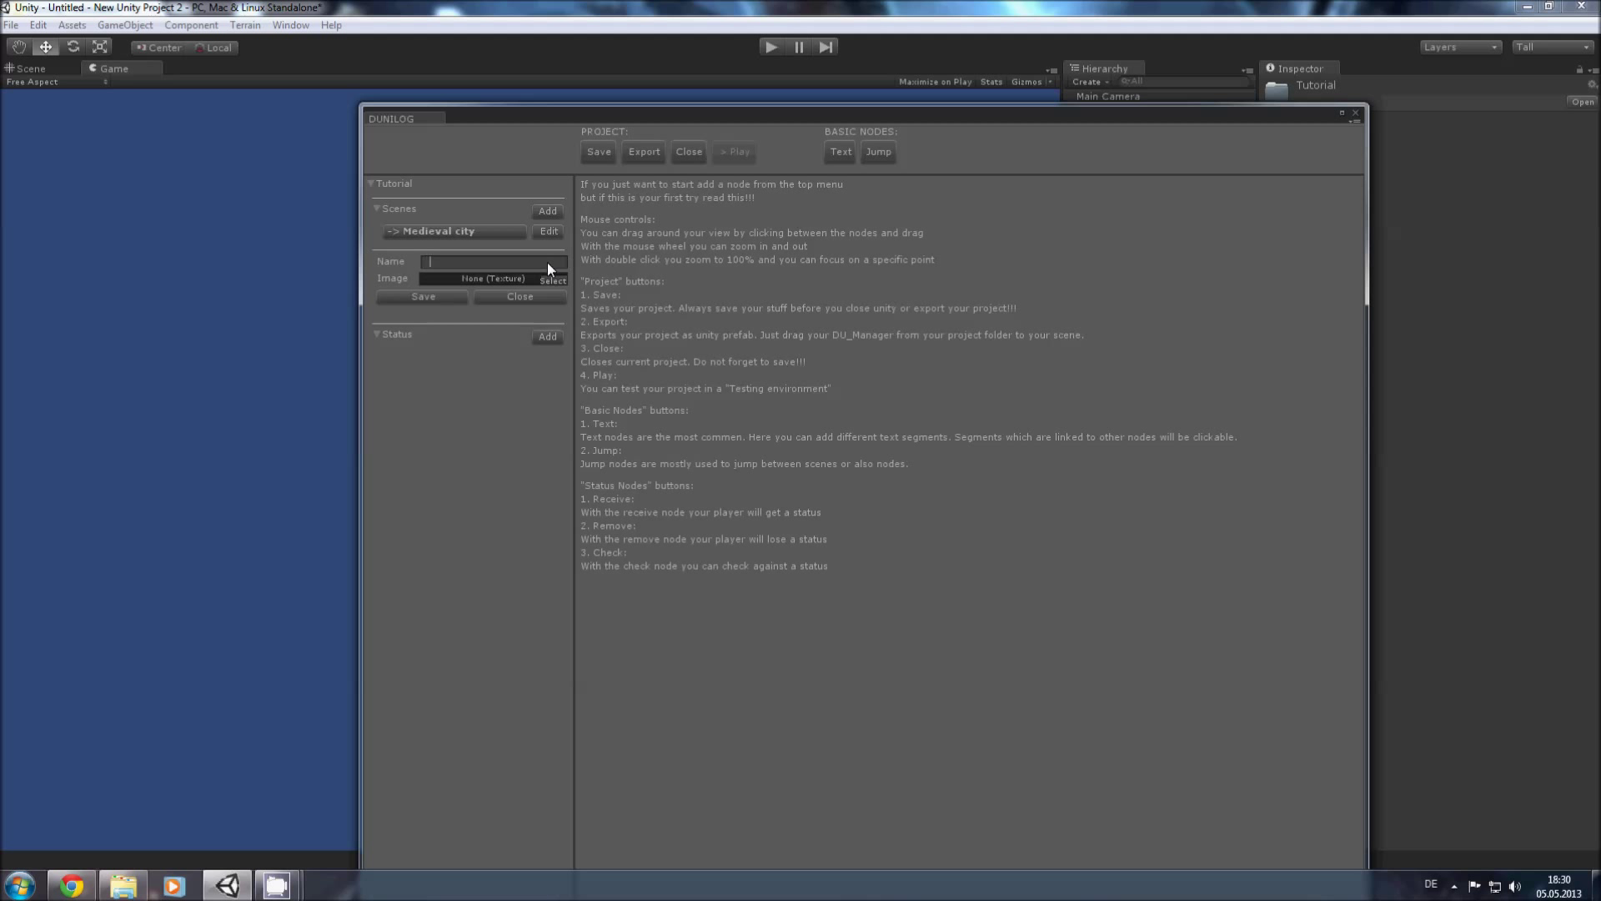
pyautogui.click(419, 297)
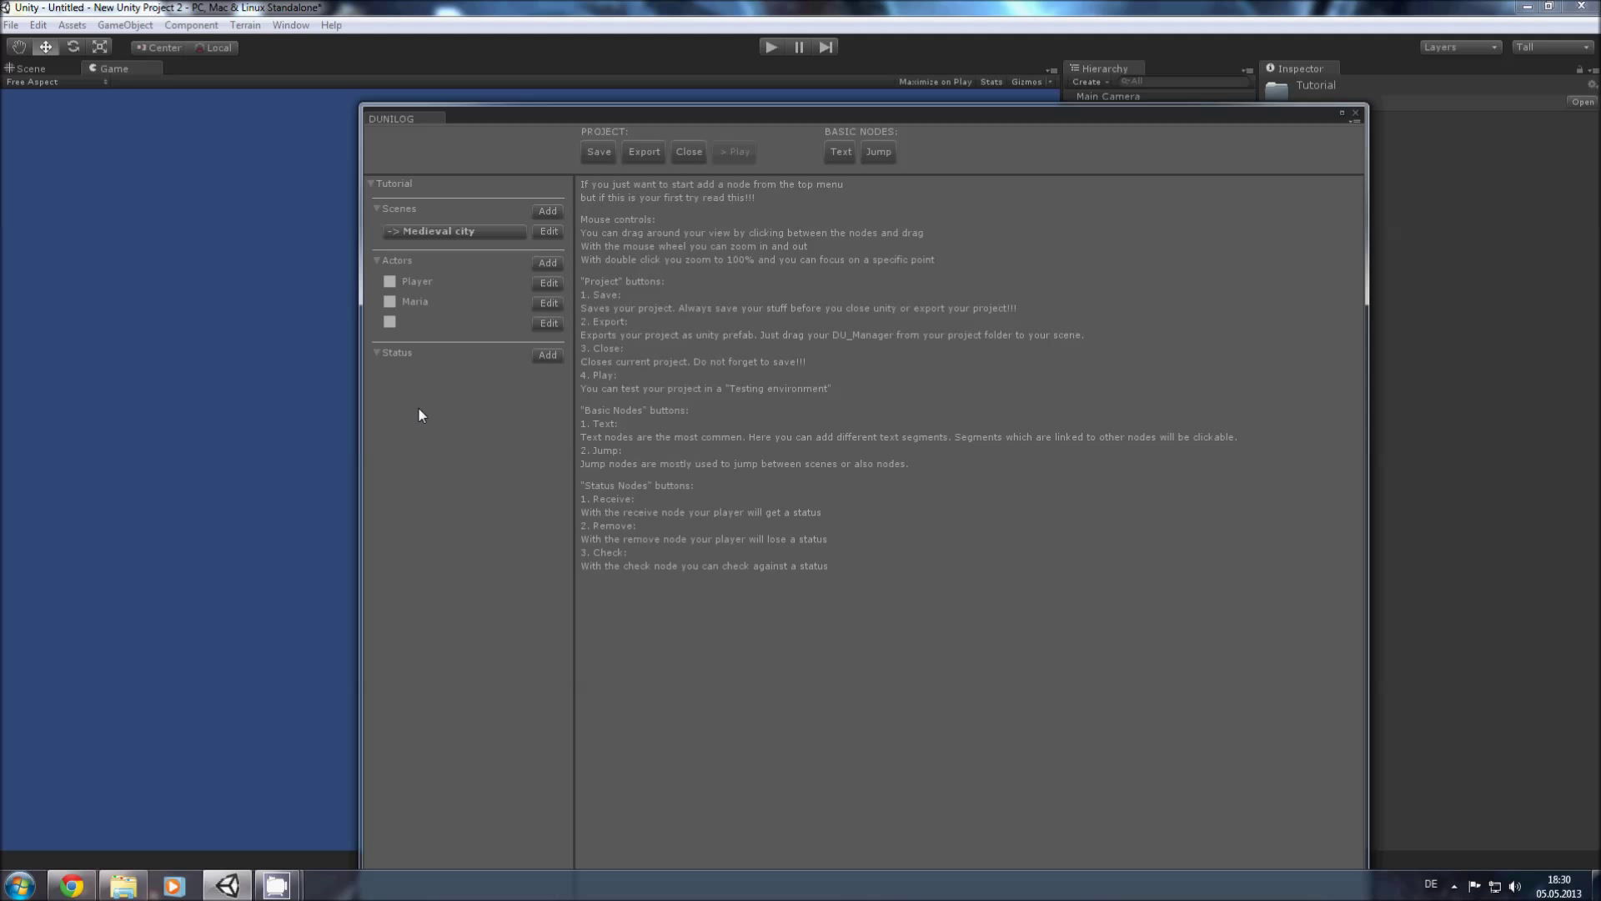
# Step: Add a text node where Maria says 'Hi! I'm Maria'
pyautogui.click(835, 154)
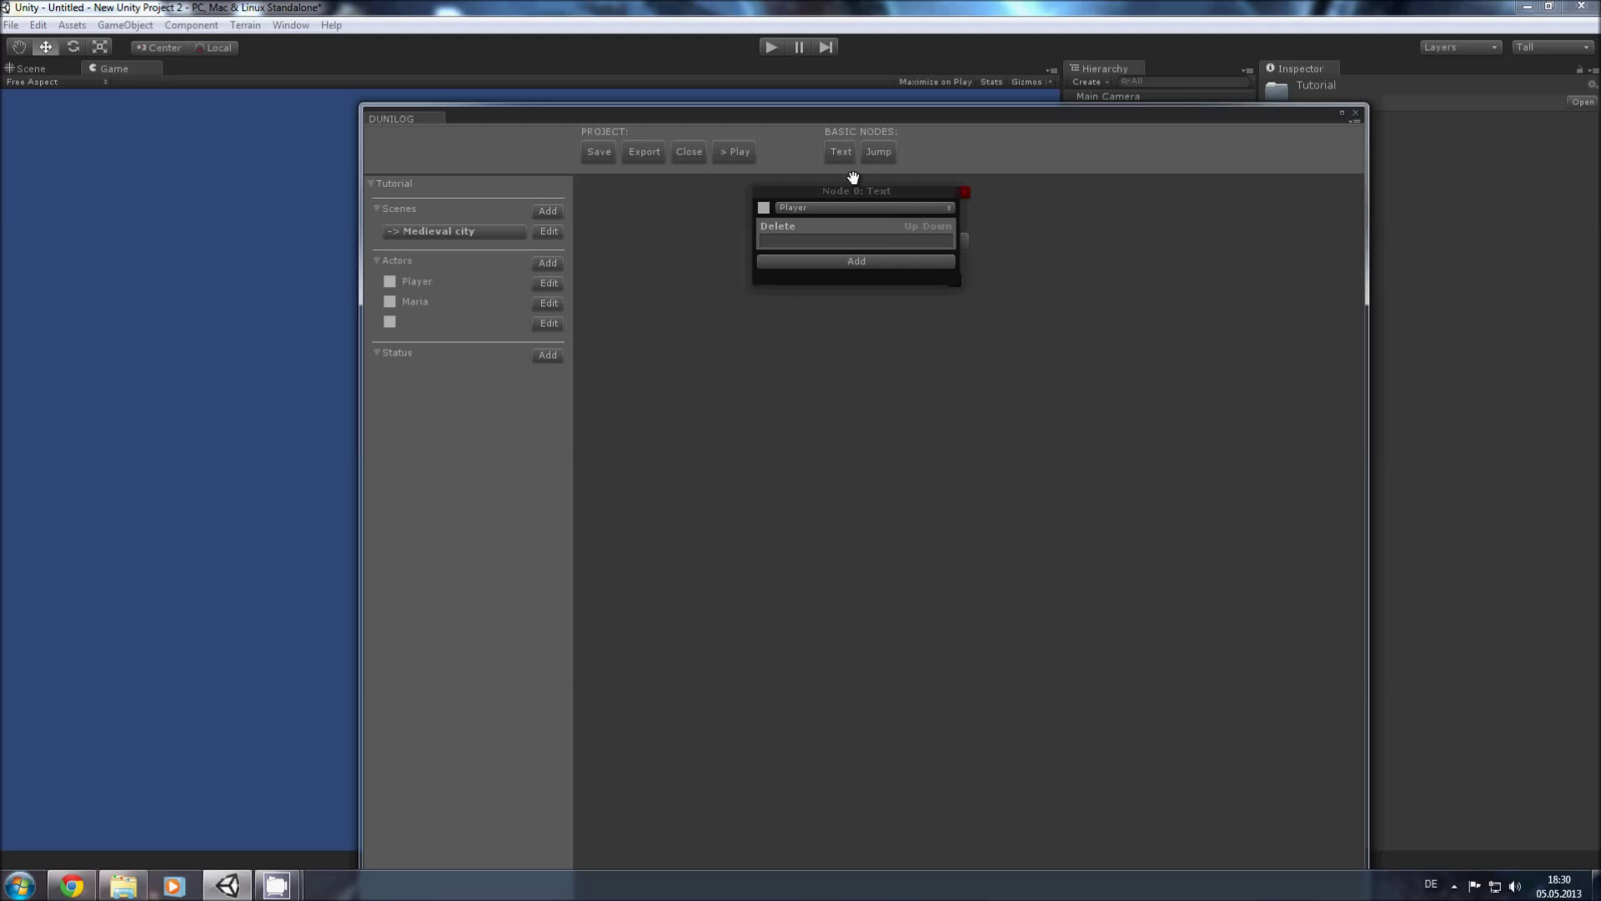
pyautogui.moveTo(851, 190); pyautogui.dragTo(700, 219)
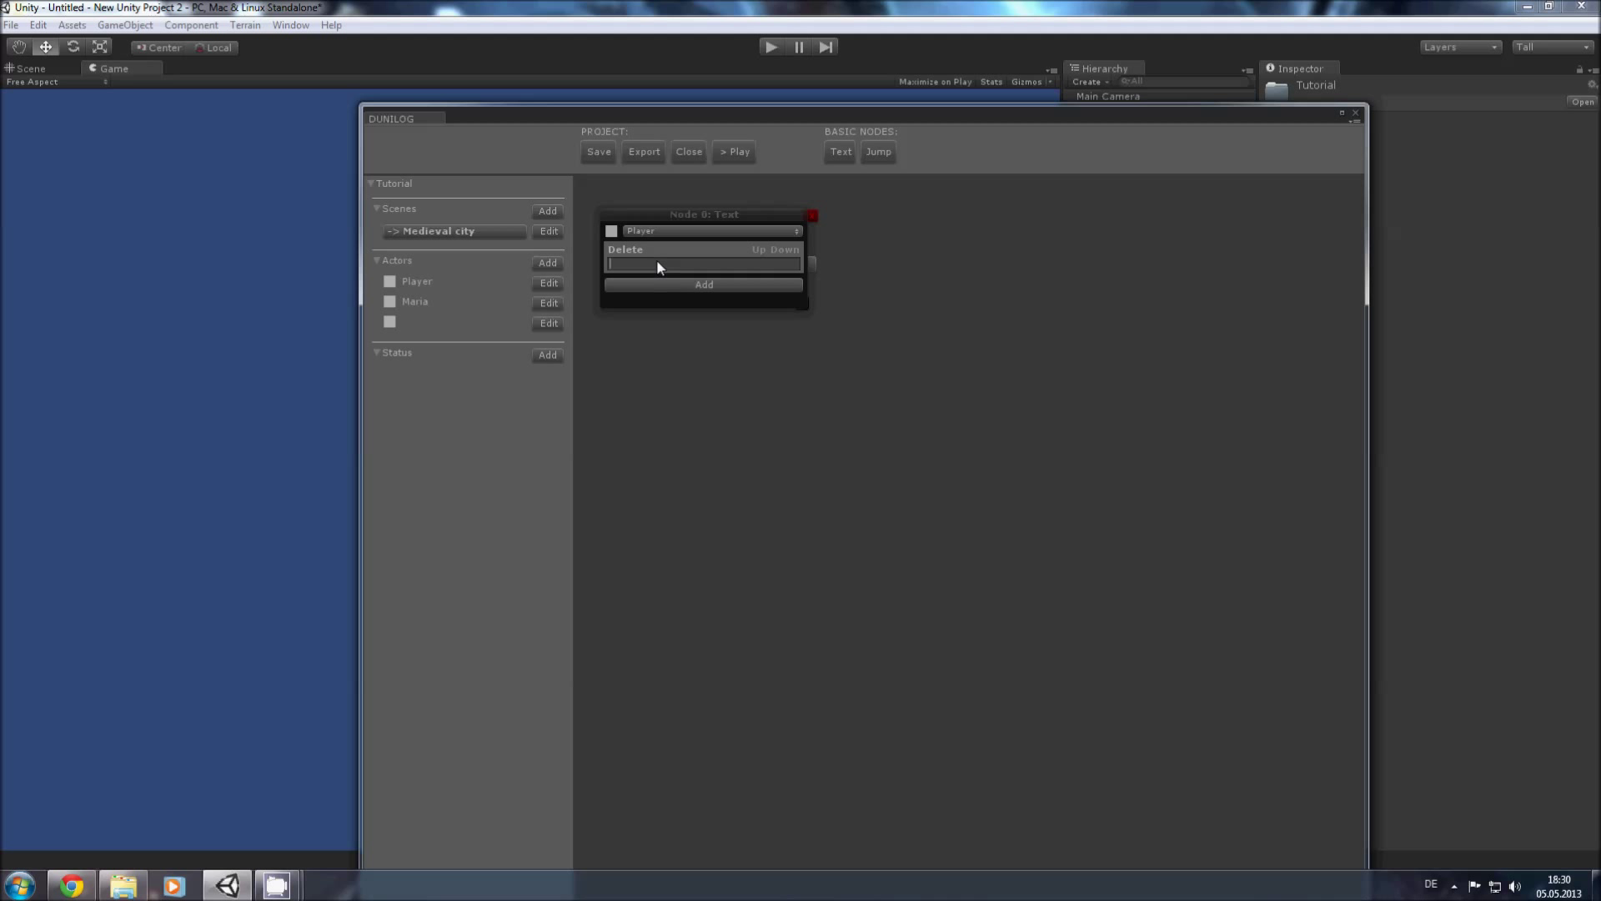
pyautogui.click(730, 229)
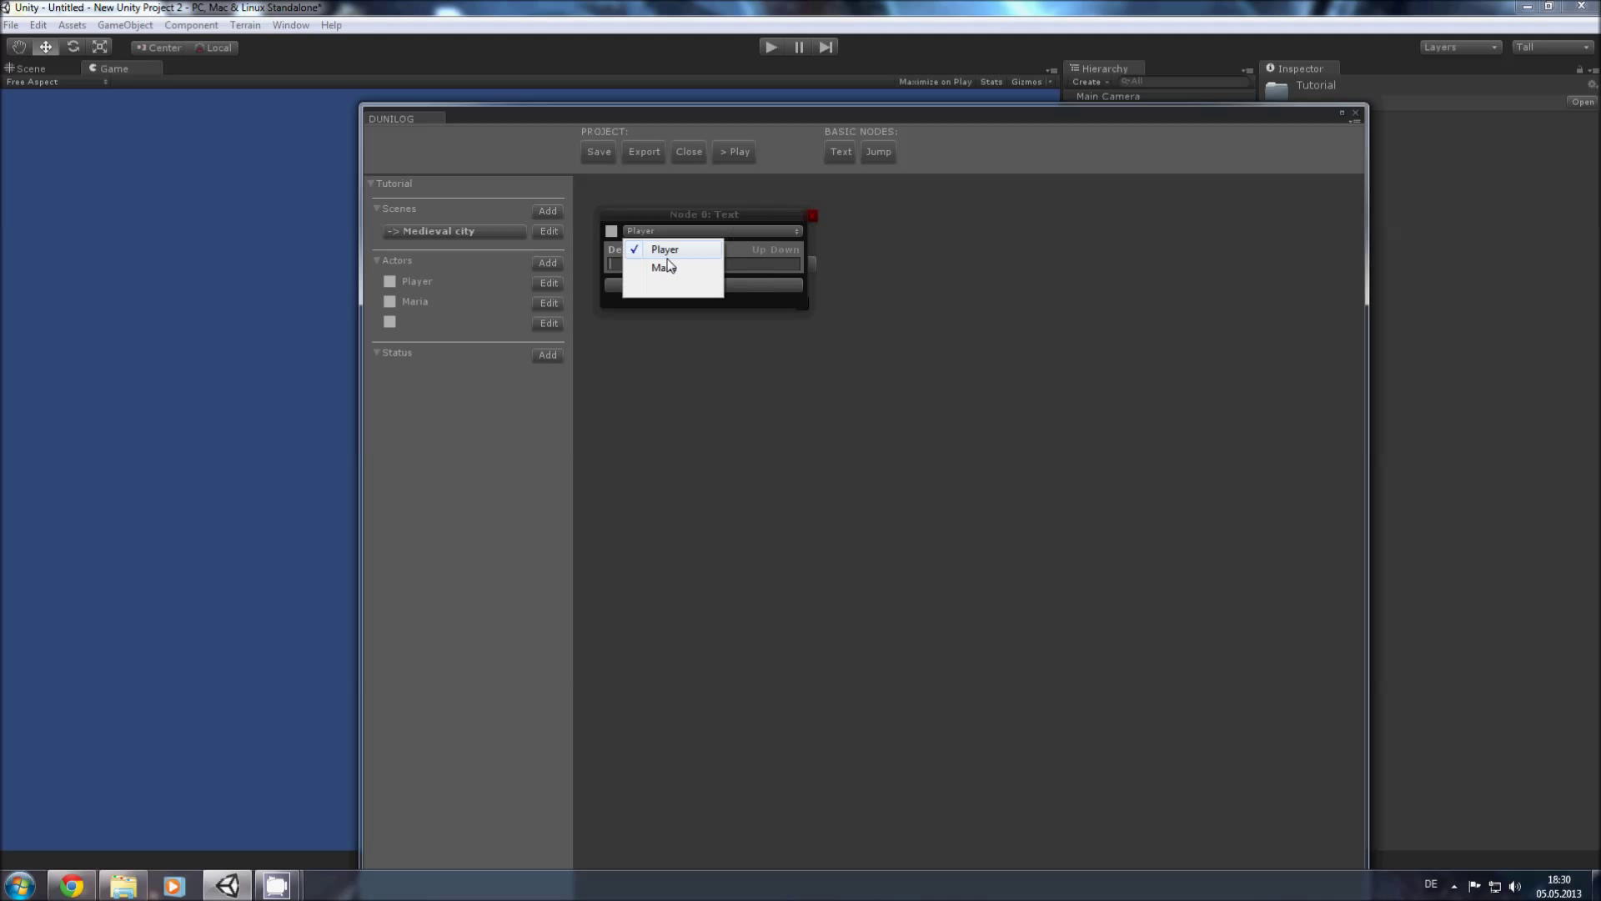
pyautogui.click(674, 267)
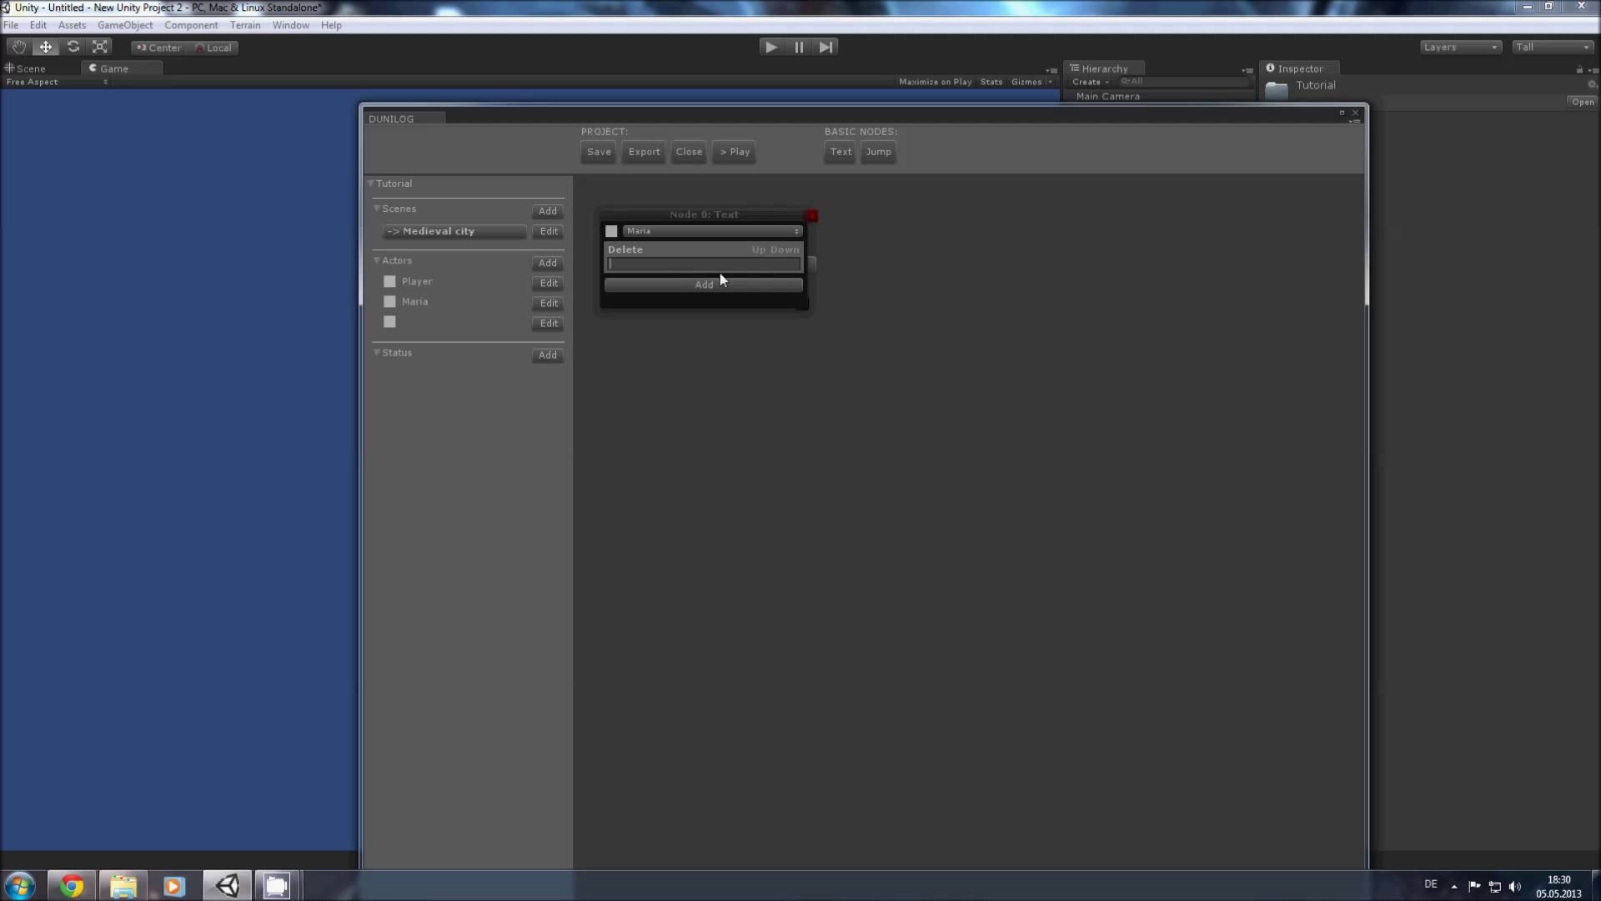
pyautogui.write("Hi! I'm Maria")
# Step: Link Node 0 to a new Node 1 with Player replies 'Who are you?' and 'Where am I?'
pyautogui.click(840, 150)
pyautogui.moveTo(863, 191); pyautogui.dragTo(996, 214)
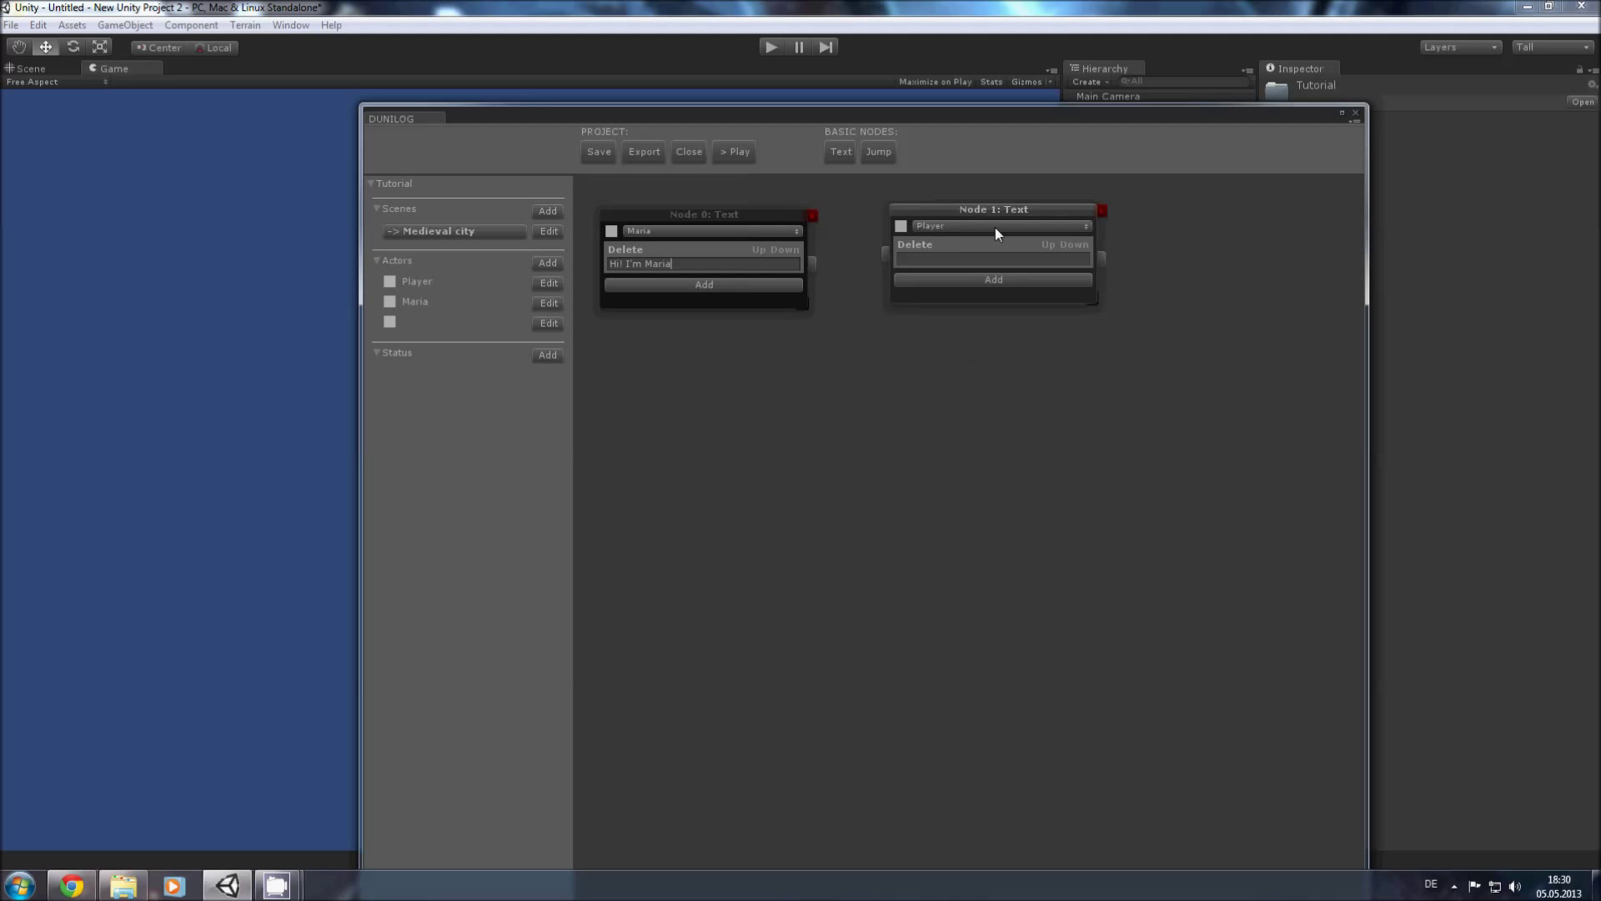
pyautogui.moveTo(812, 263); pyautogui.dragTo(885, 251)
pyautogui.click(956, 260)
pyautogui.moveTo(1003, 216); pyautogui.dragTo(1002, 221)
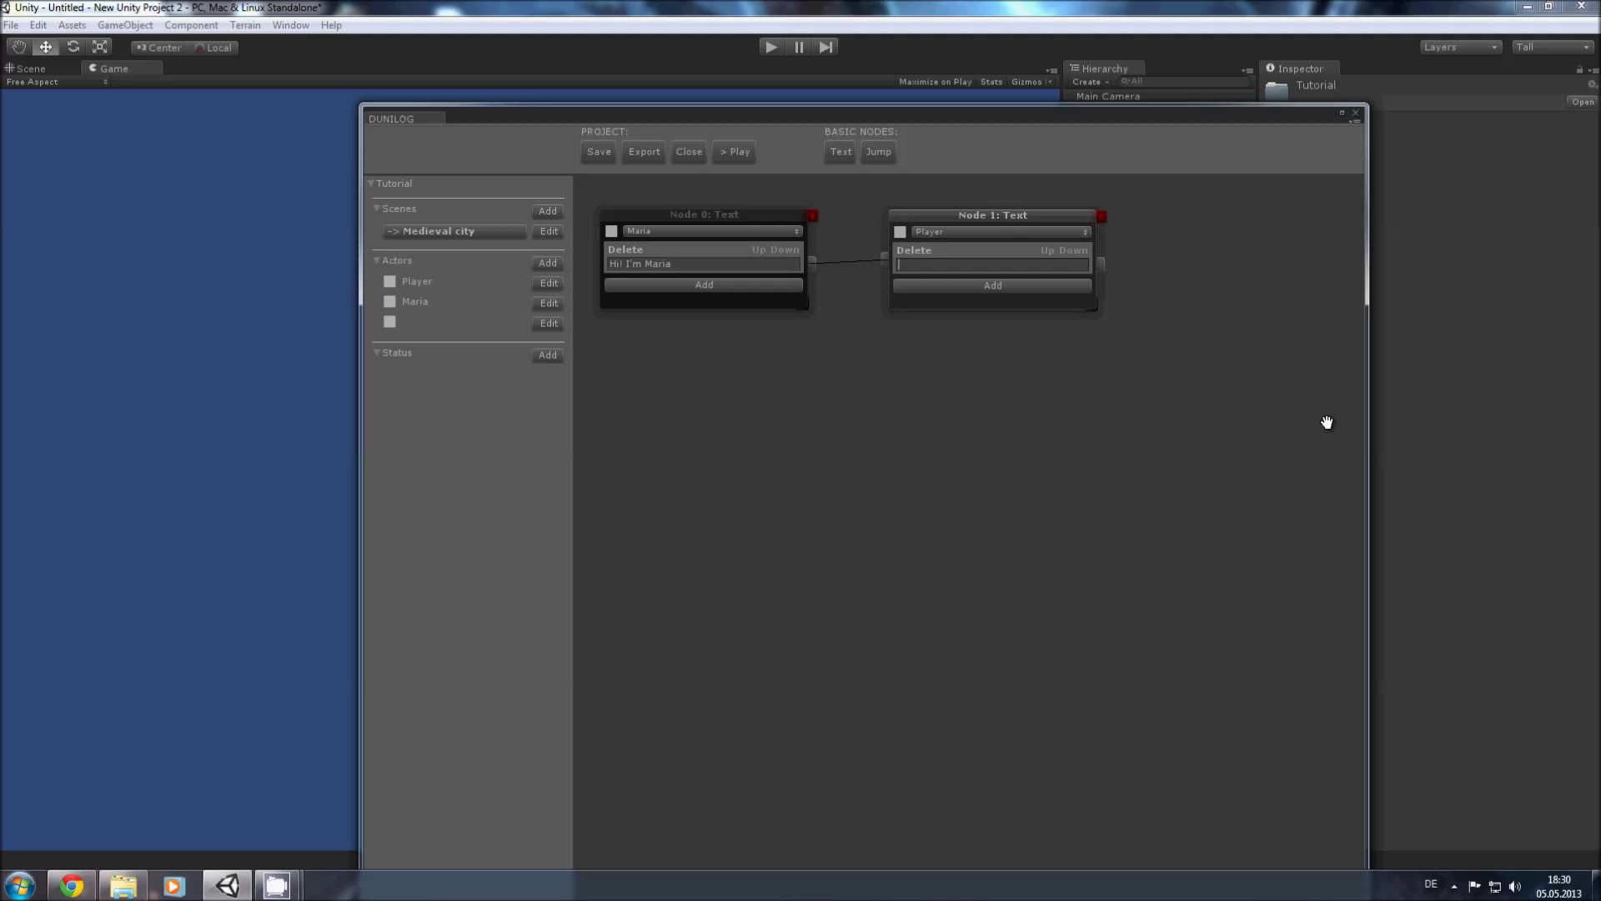
pyautogui.write('Who are you?')
pyautogui.click(1006, 290)
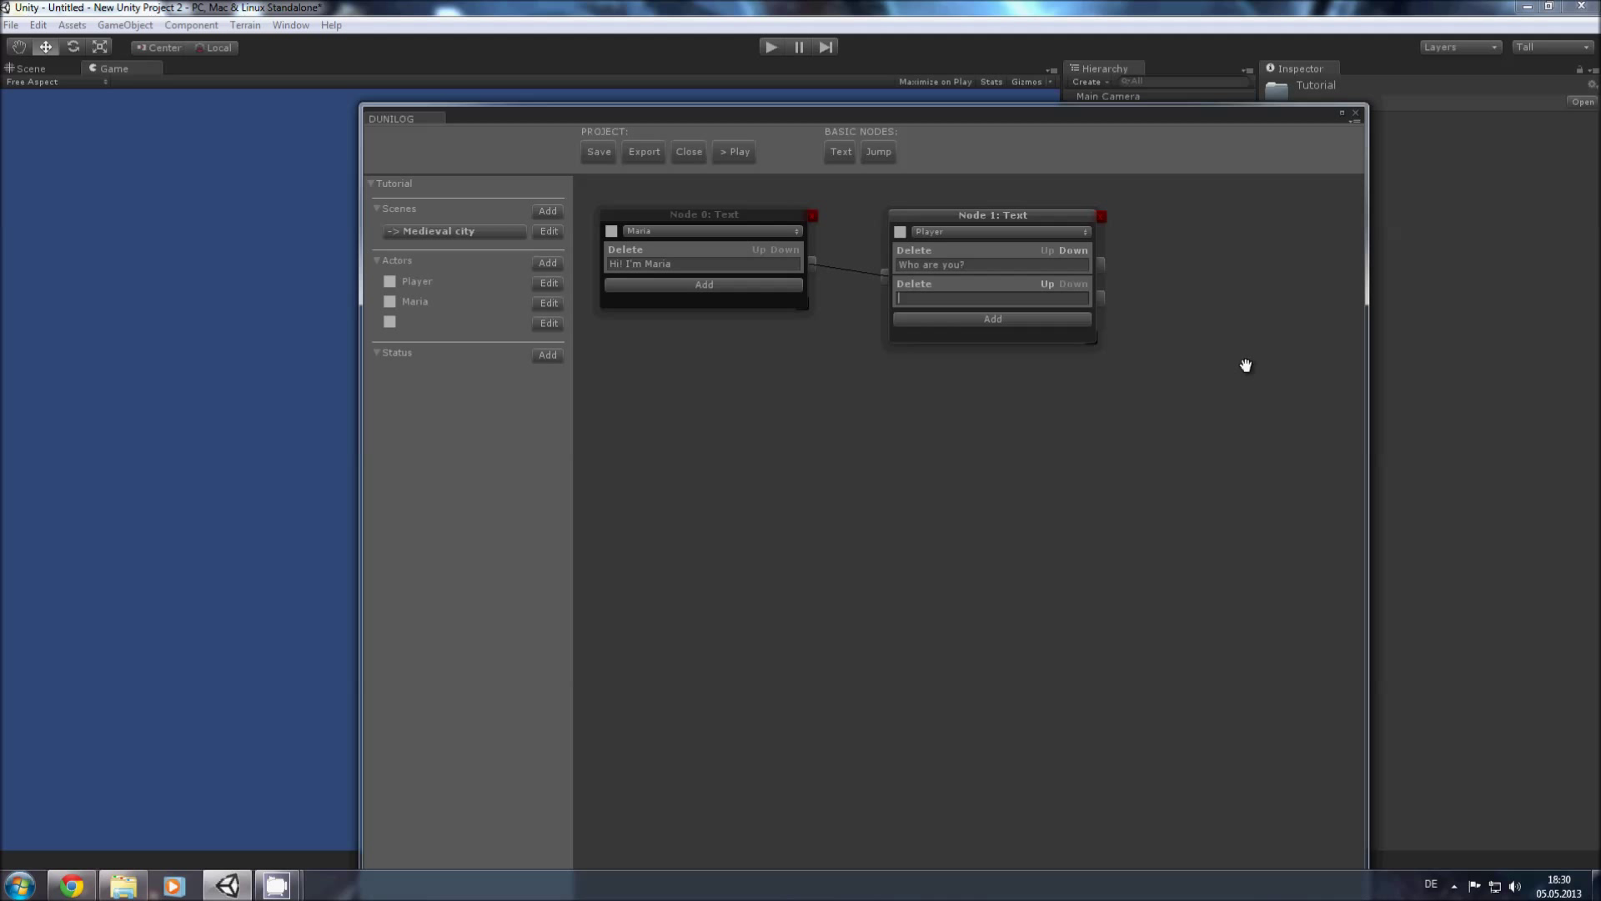
pyautogui.write('Where am I?')
pyautogui.moveTo(983, 214); pyautogui.dragTo(956, 208)
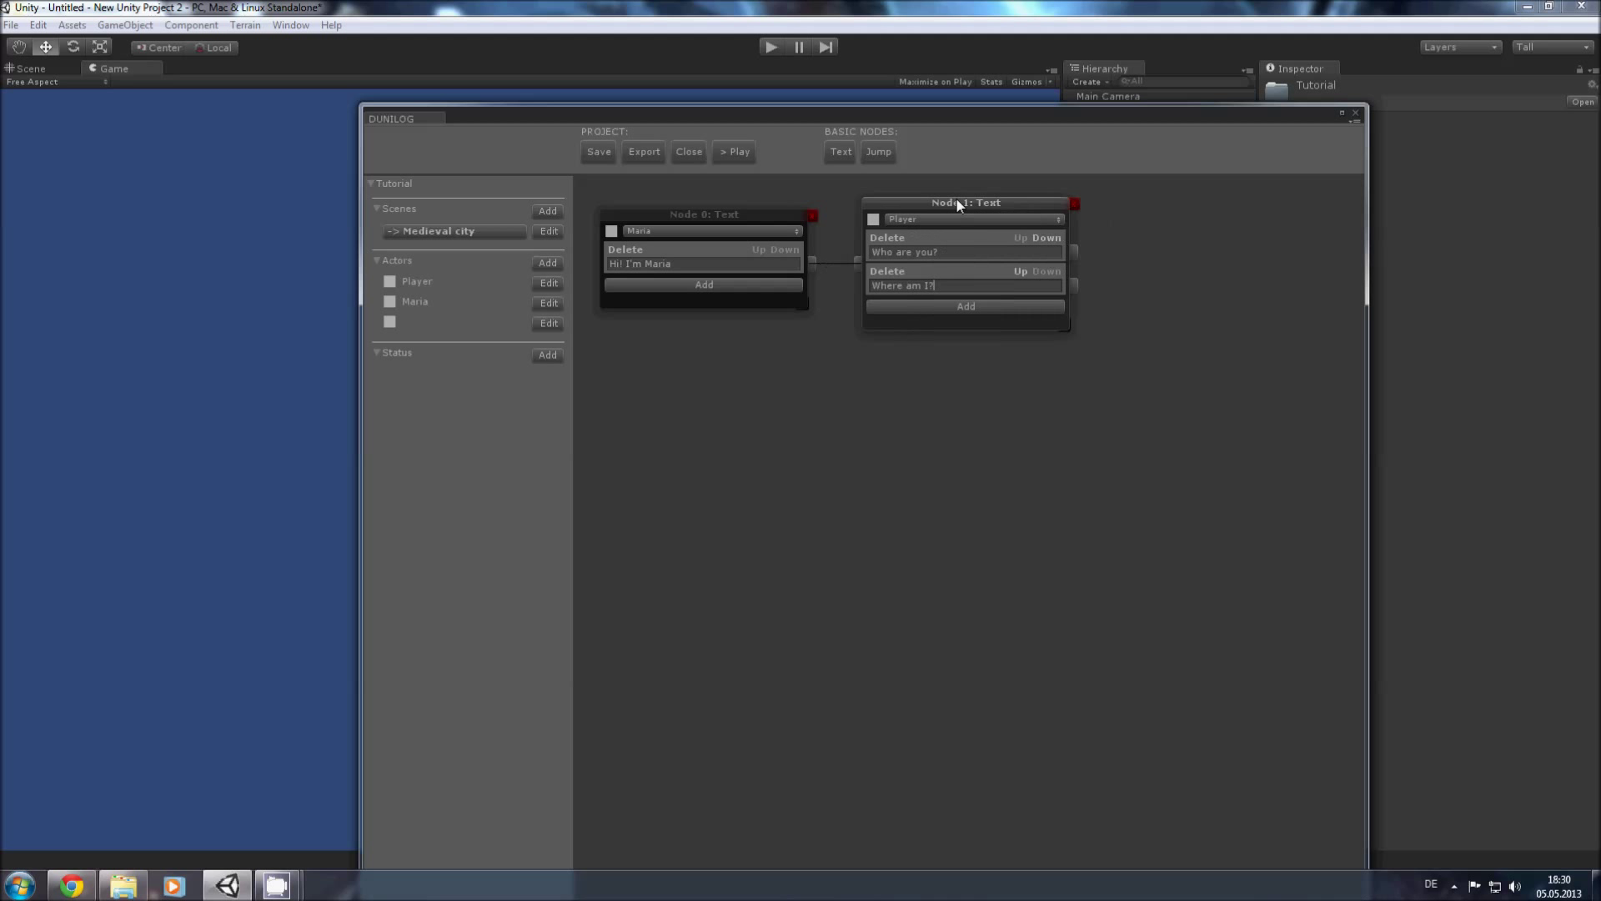
pyautogui.moveTo(974, 336); pyautogui.dragTo(881, 334)
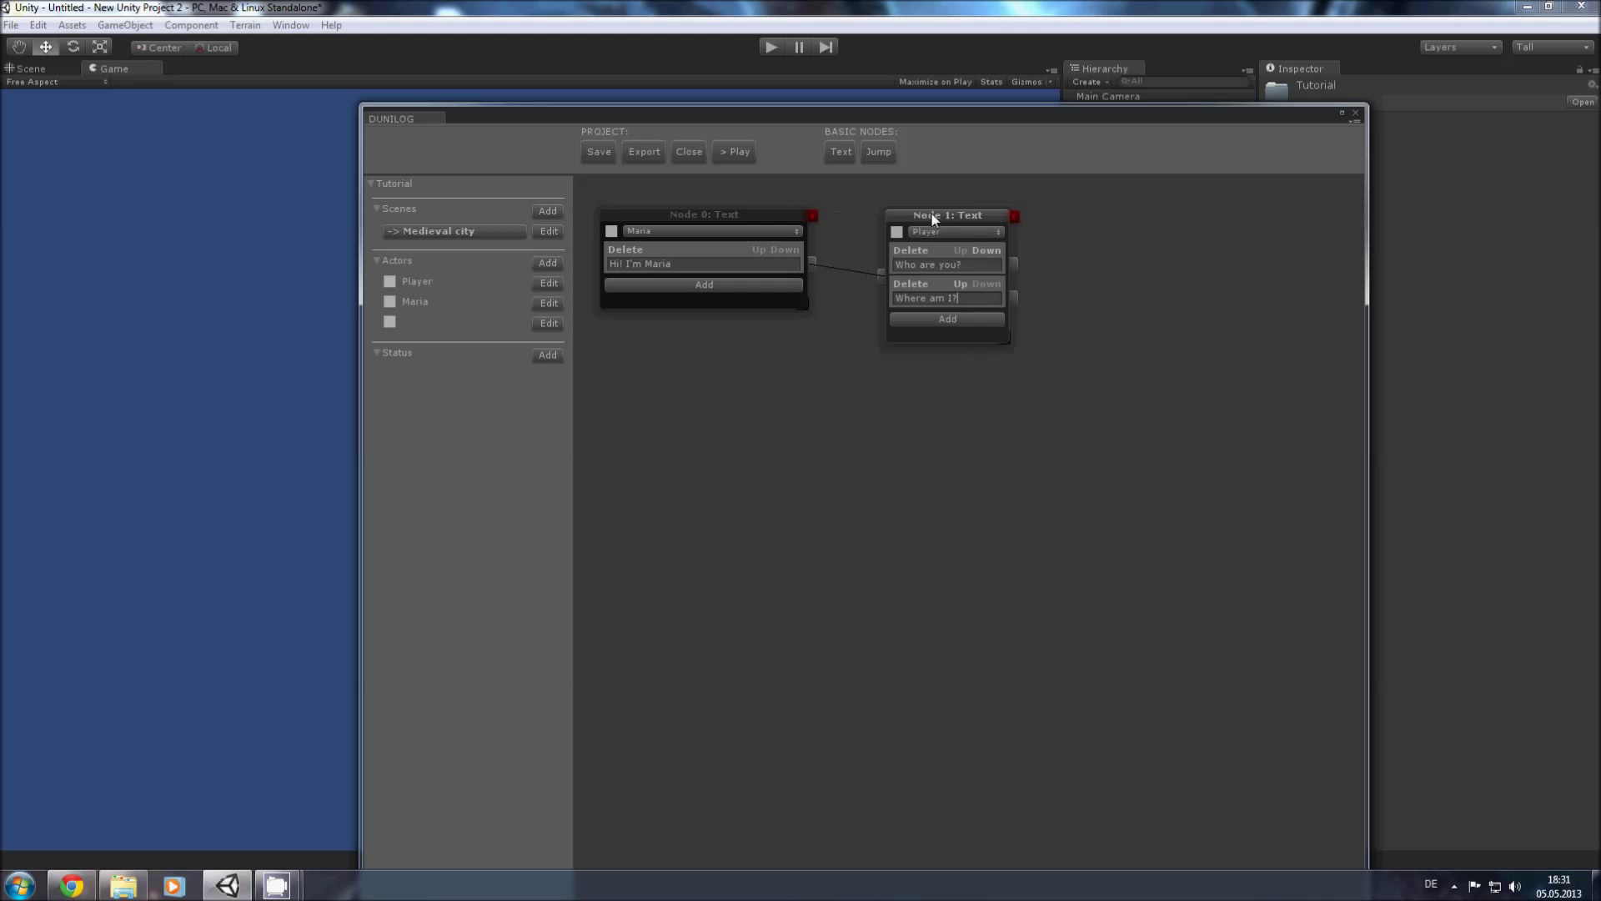
pyautogui.moveTo(932, 214); pyautogui.dragTo(907, 207)
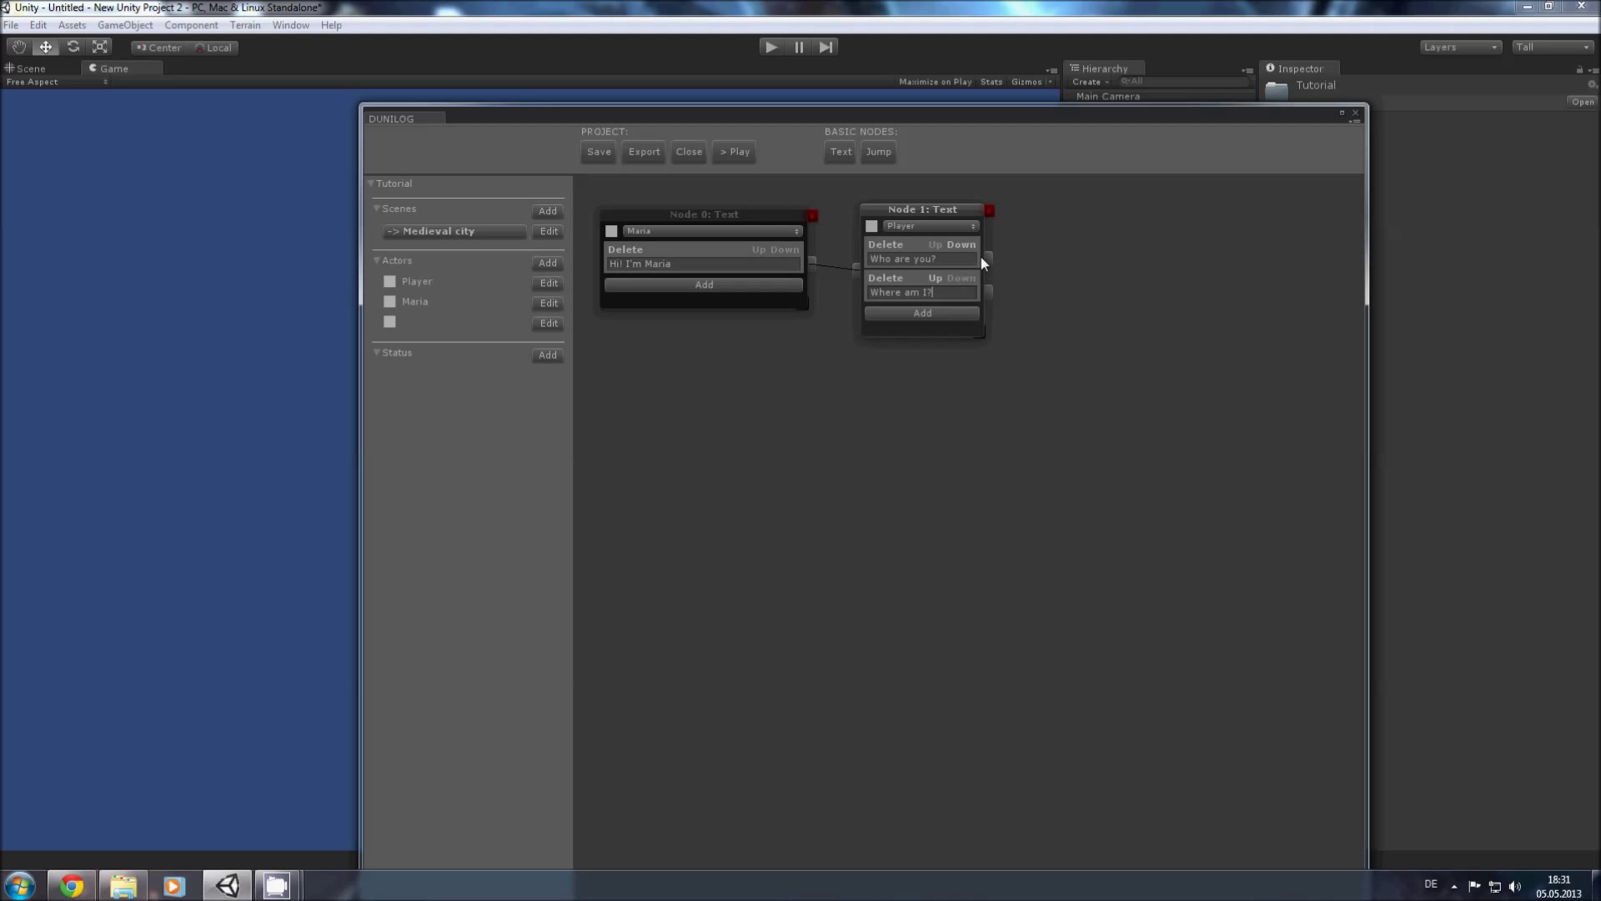
# Step: Link the 'Who are you?' reply to a new Node 2 reading 'I told you, I'm Maria'
pyautogui.click(839, 153)
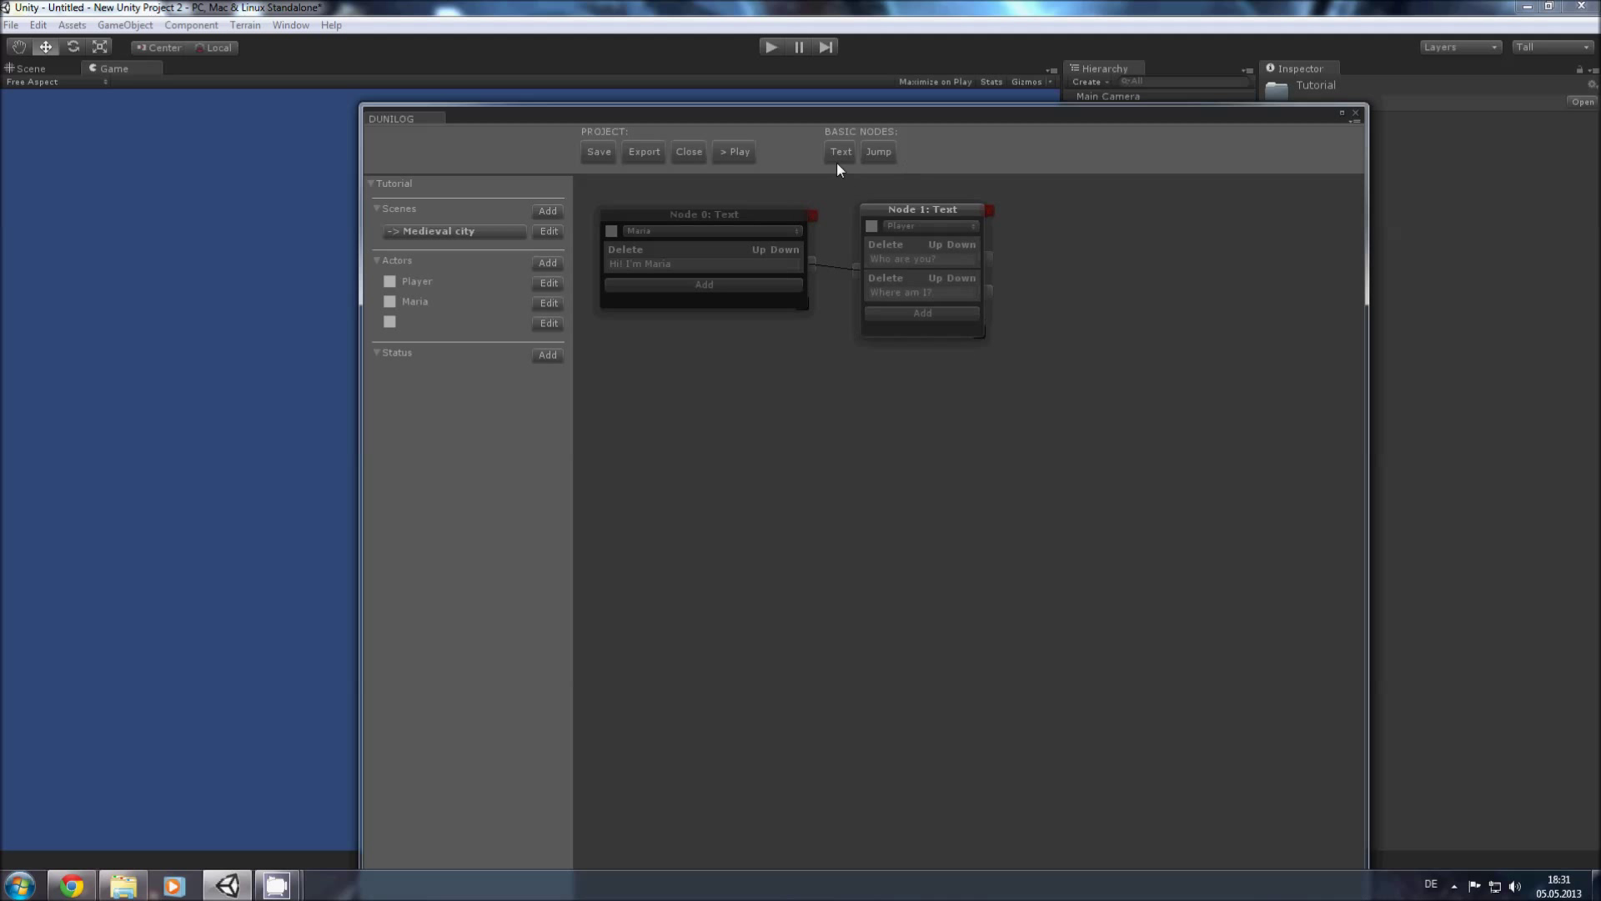
pyautogui.click(832, 150)
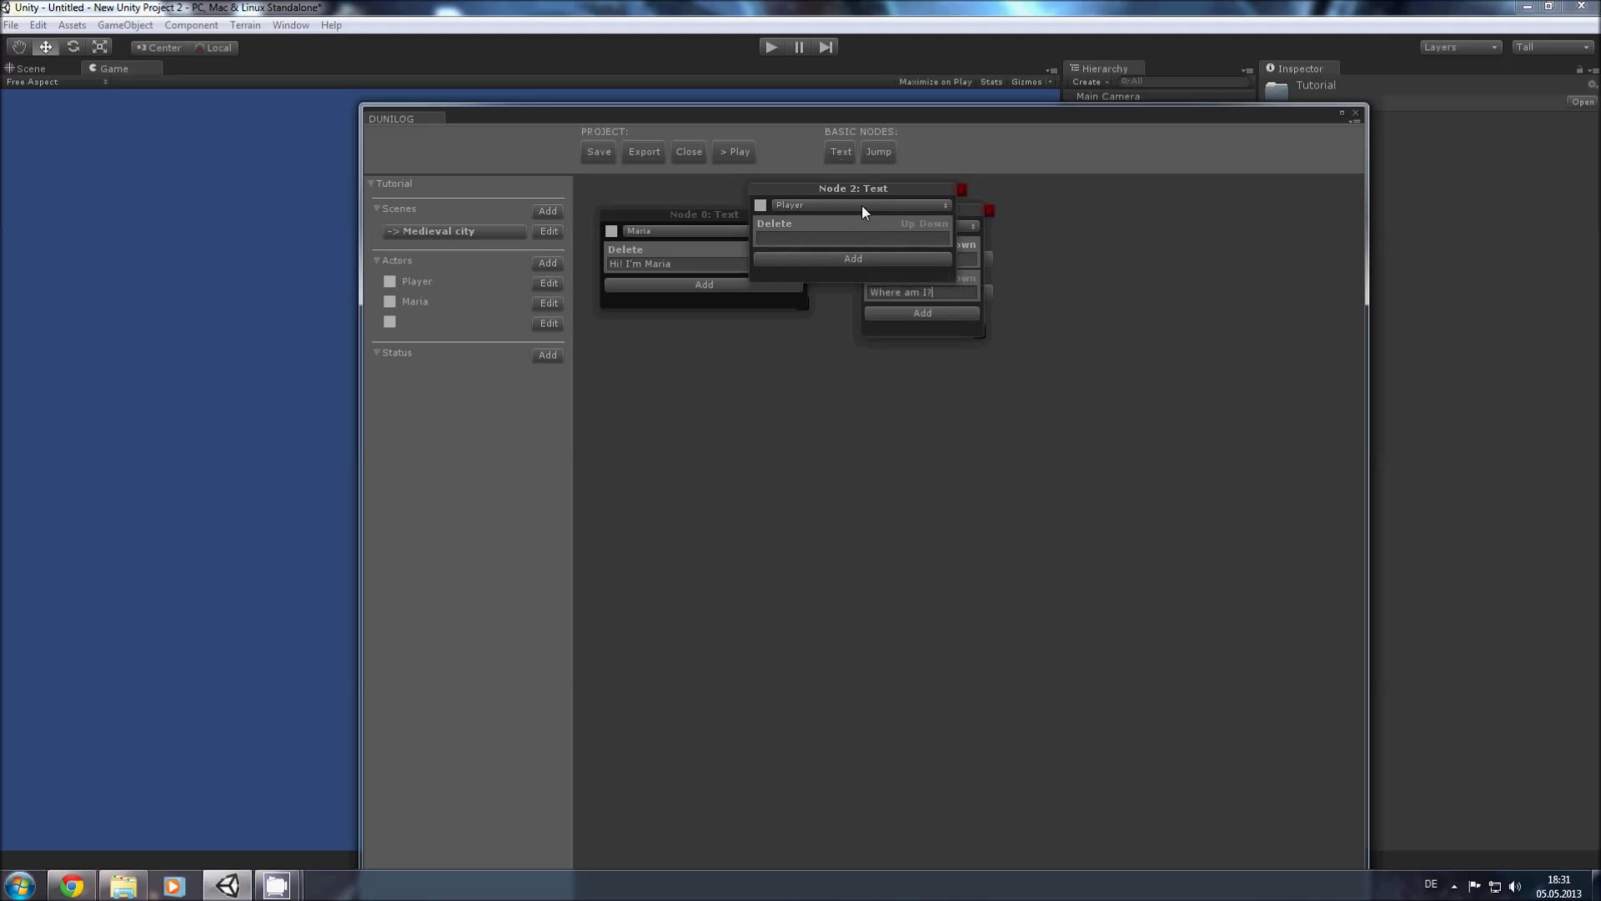
pyautogui.moveTo(862, 203); pyautogui.dragTo(1145, 204)
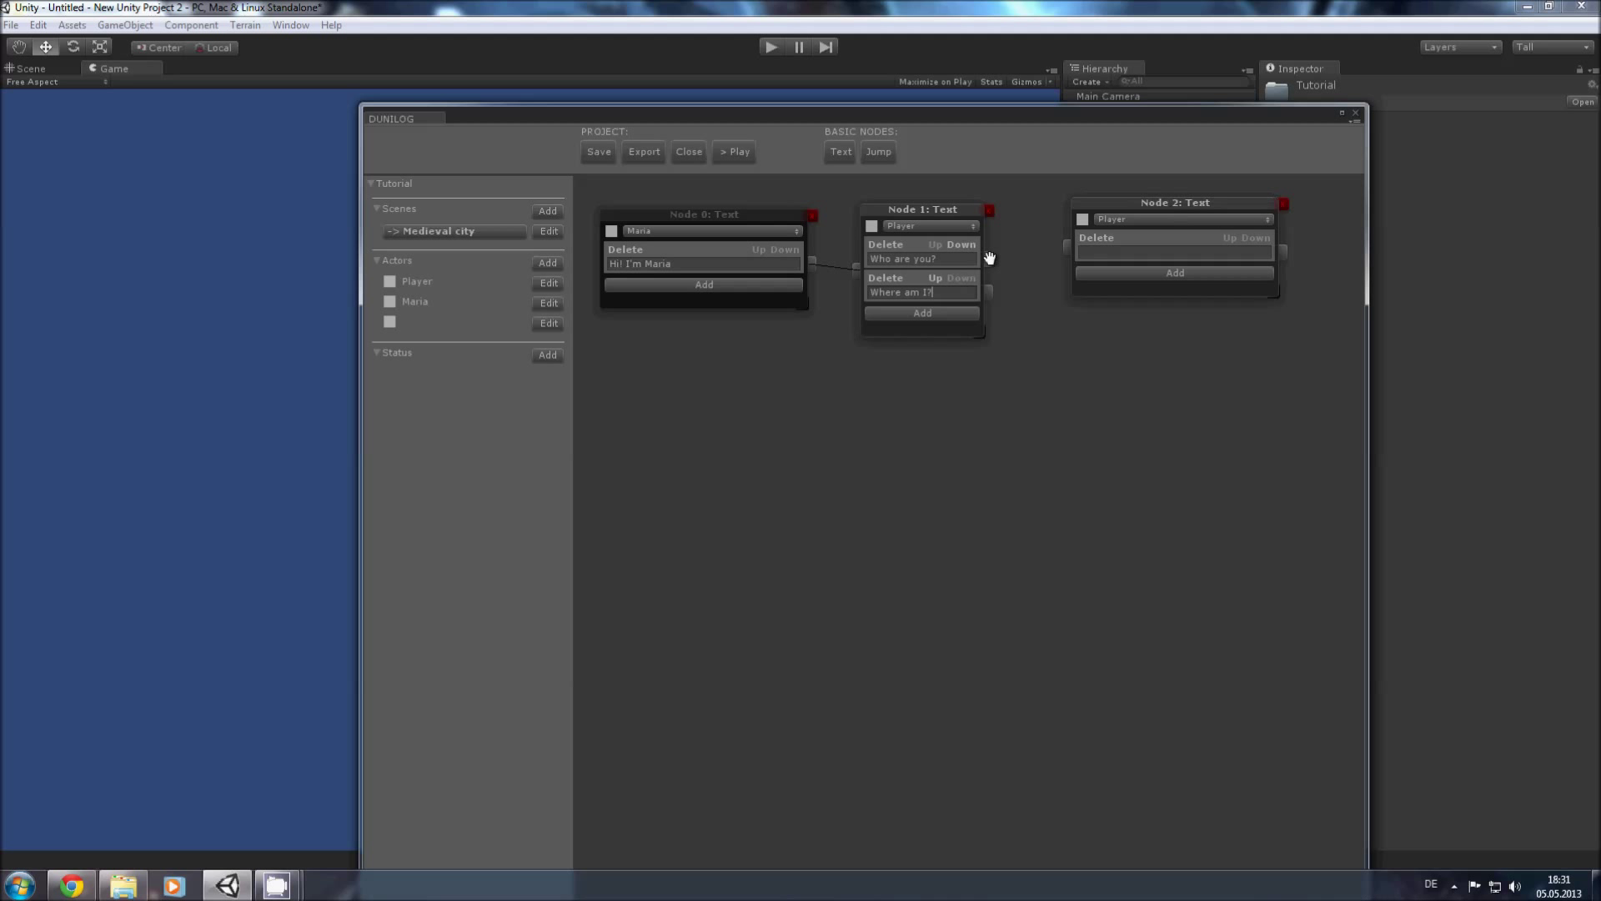
pyautogui.moveTo(990, 257); pyautogui.dragTo(1065, 247)
pyautogui.click(1120, 253)
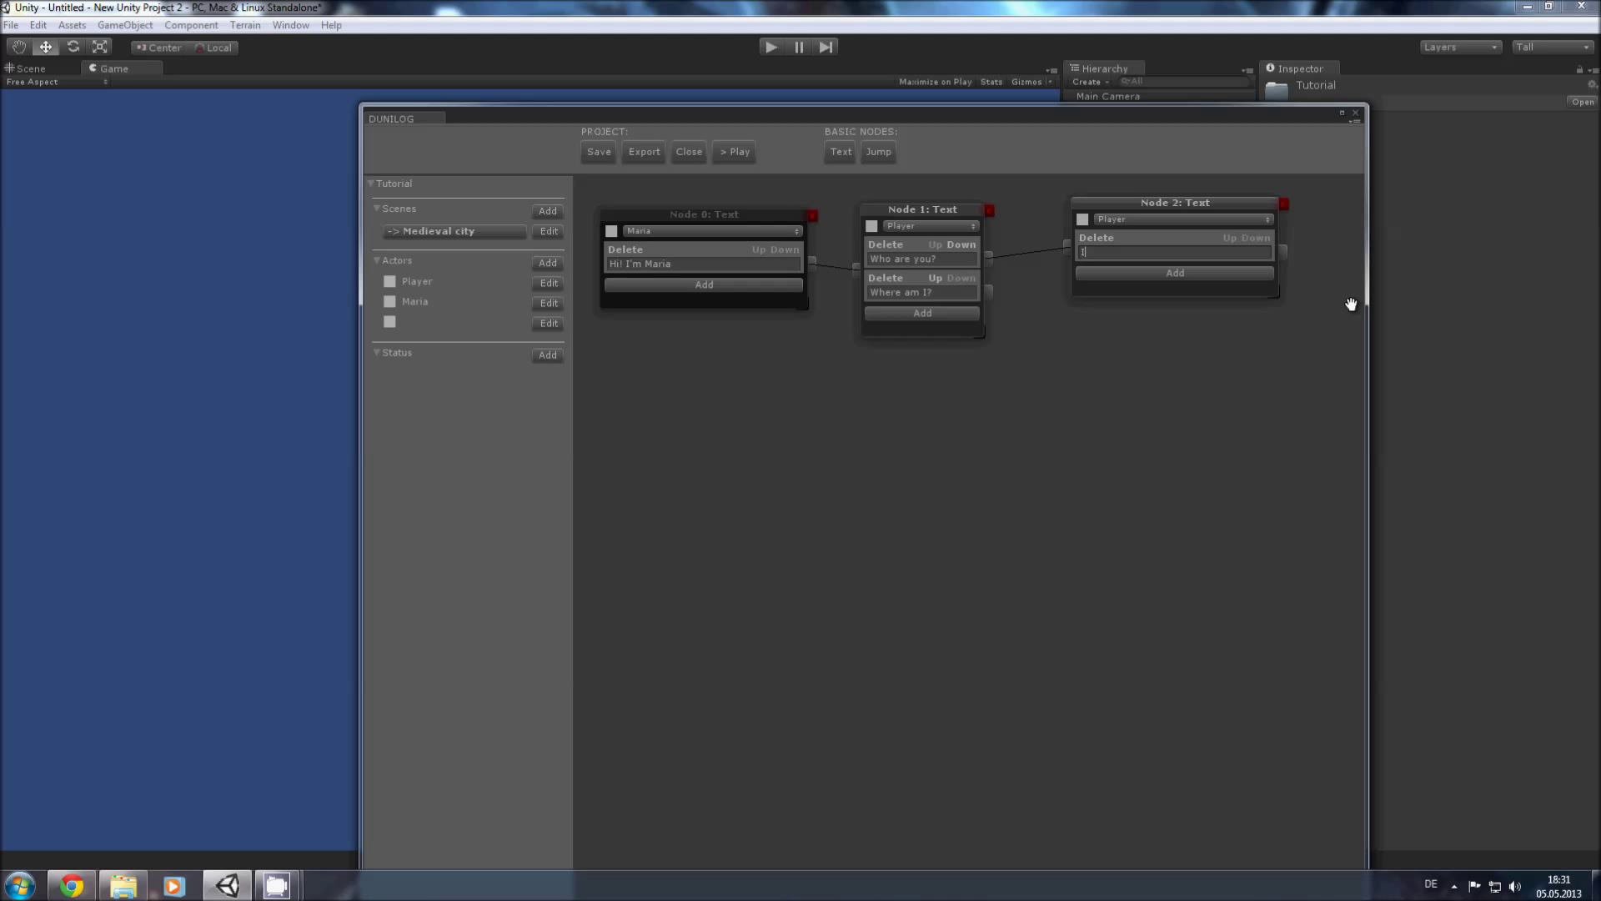
pyautogui.write("I told you, I'm Maria")
pyautogui.click(799, 131)
# Step: Connect Node 2 to a Jump node targeting Medieval city's Node 1
pyautogui.moveTo(1369, 267); pyautogui.dragTo(1508, 268)
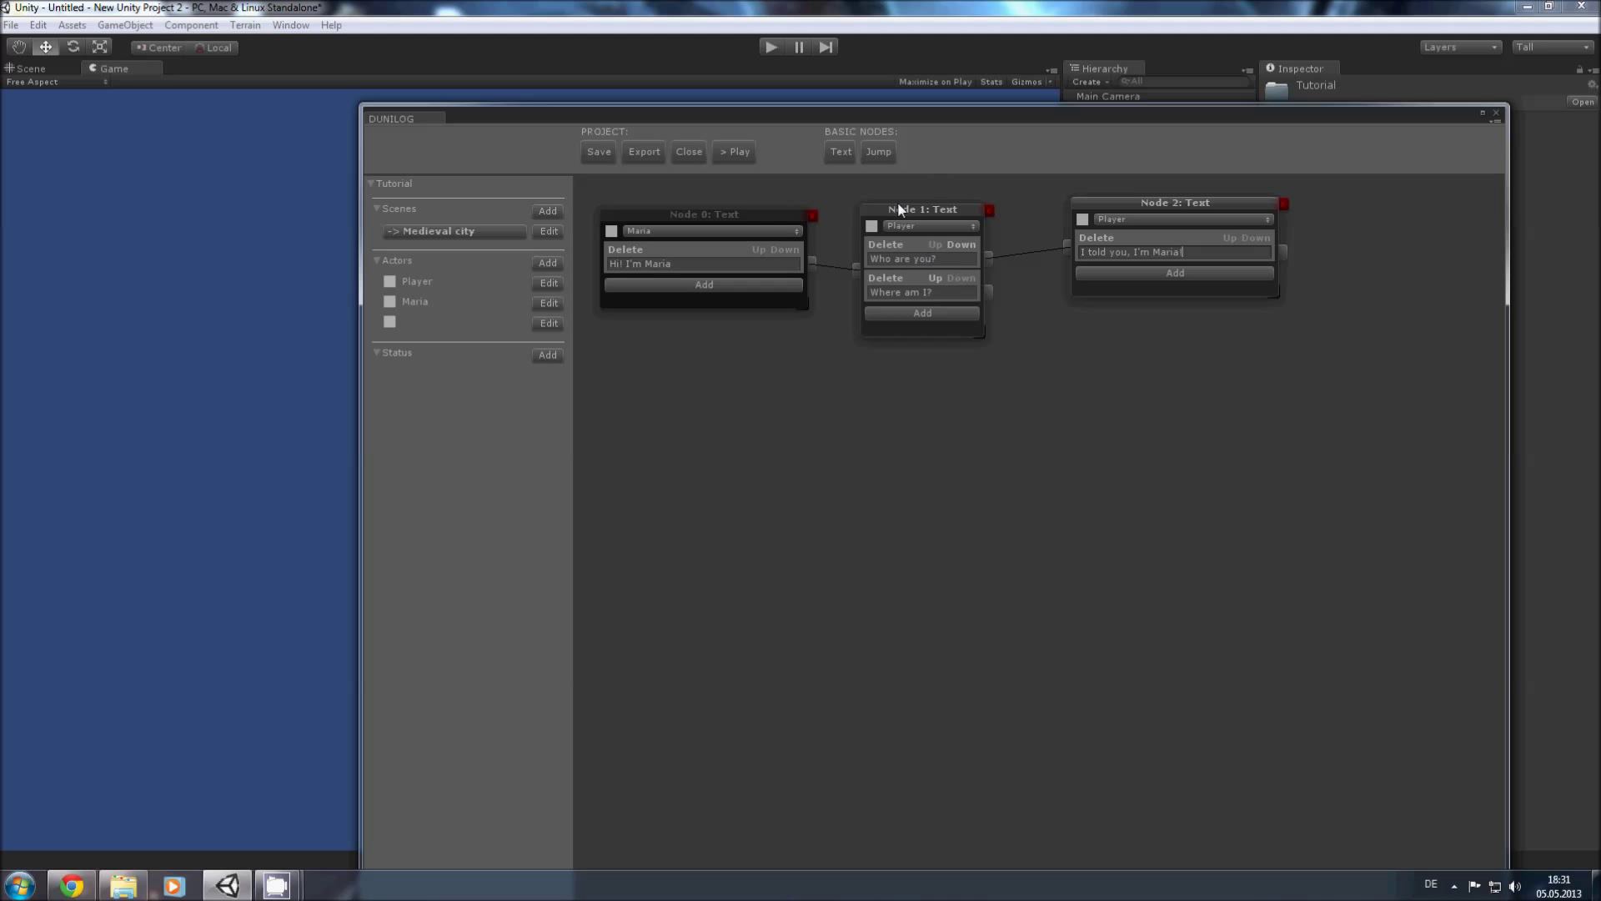
pyautogui.click(878, 152)
pyautogui.moveTo(896, 189); pyautogui.dragTo(1256, 359)
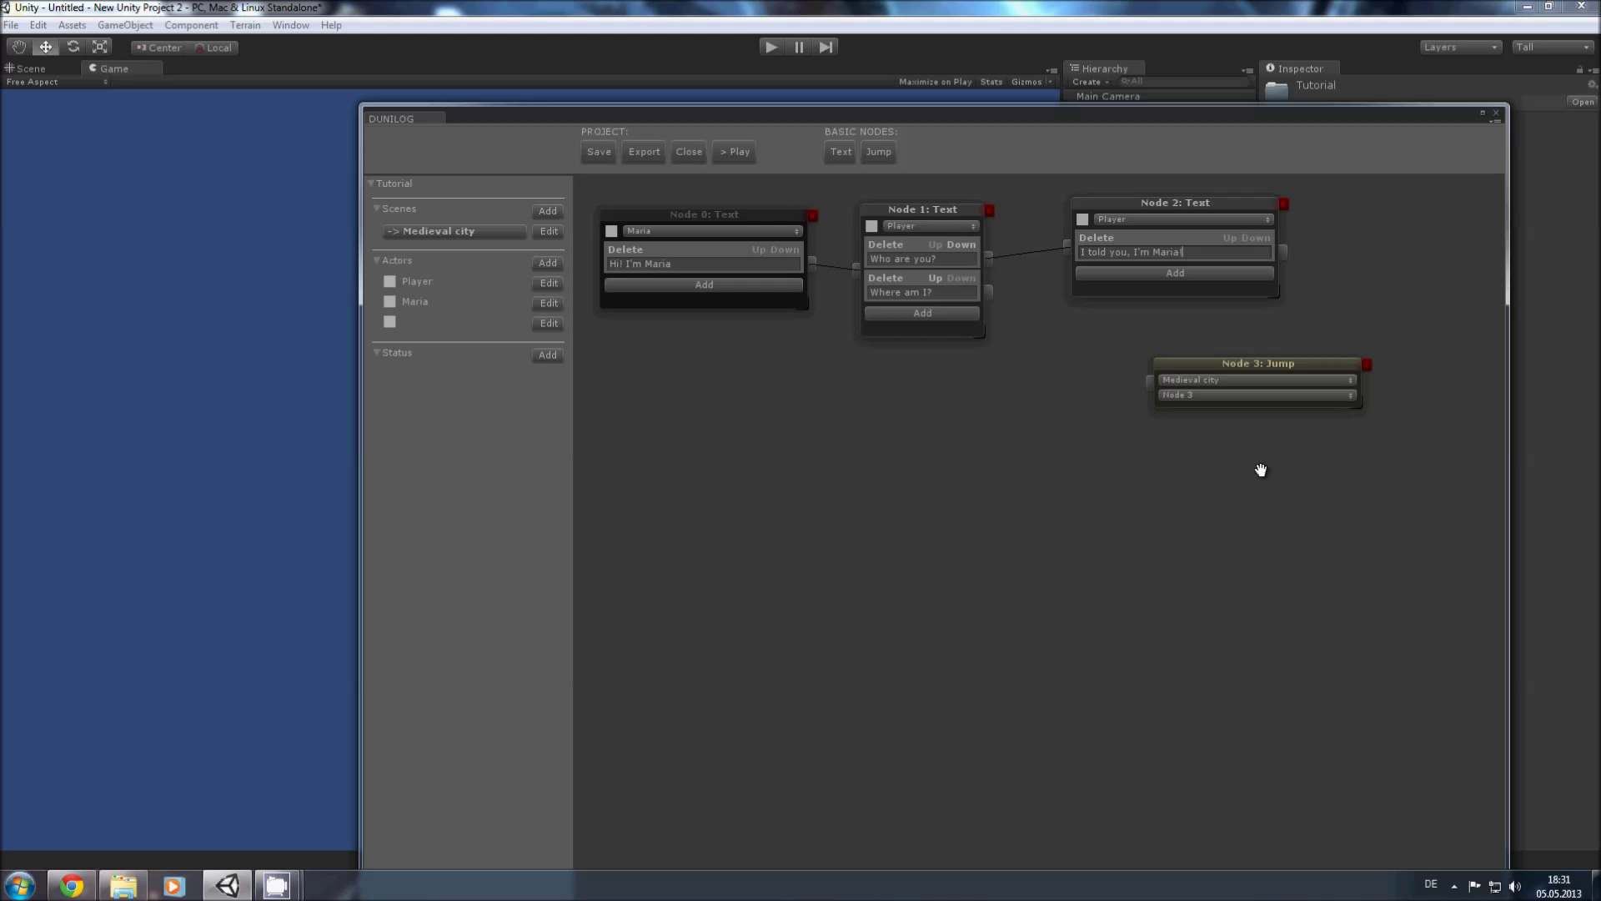
pyautogui.click(1214, 397)
pyautogui.click(1216, 433)
pyautogui.moveTo(1244, 370); pyautogui.dragTo(1322, 334)
pyautogui.moveTo(1284, 251); pyautogui.dragTo(1384, 244)
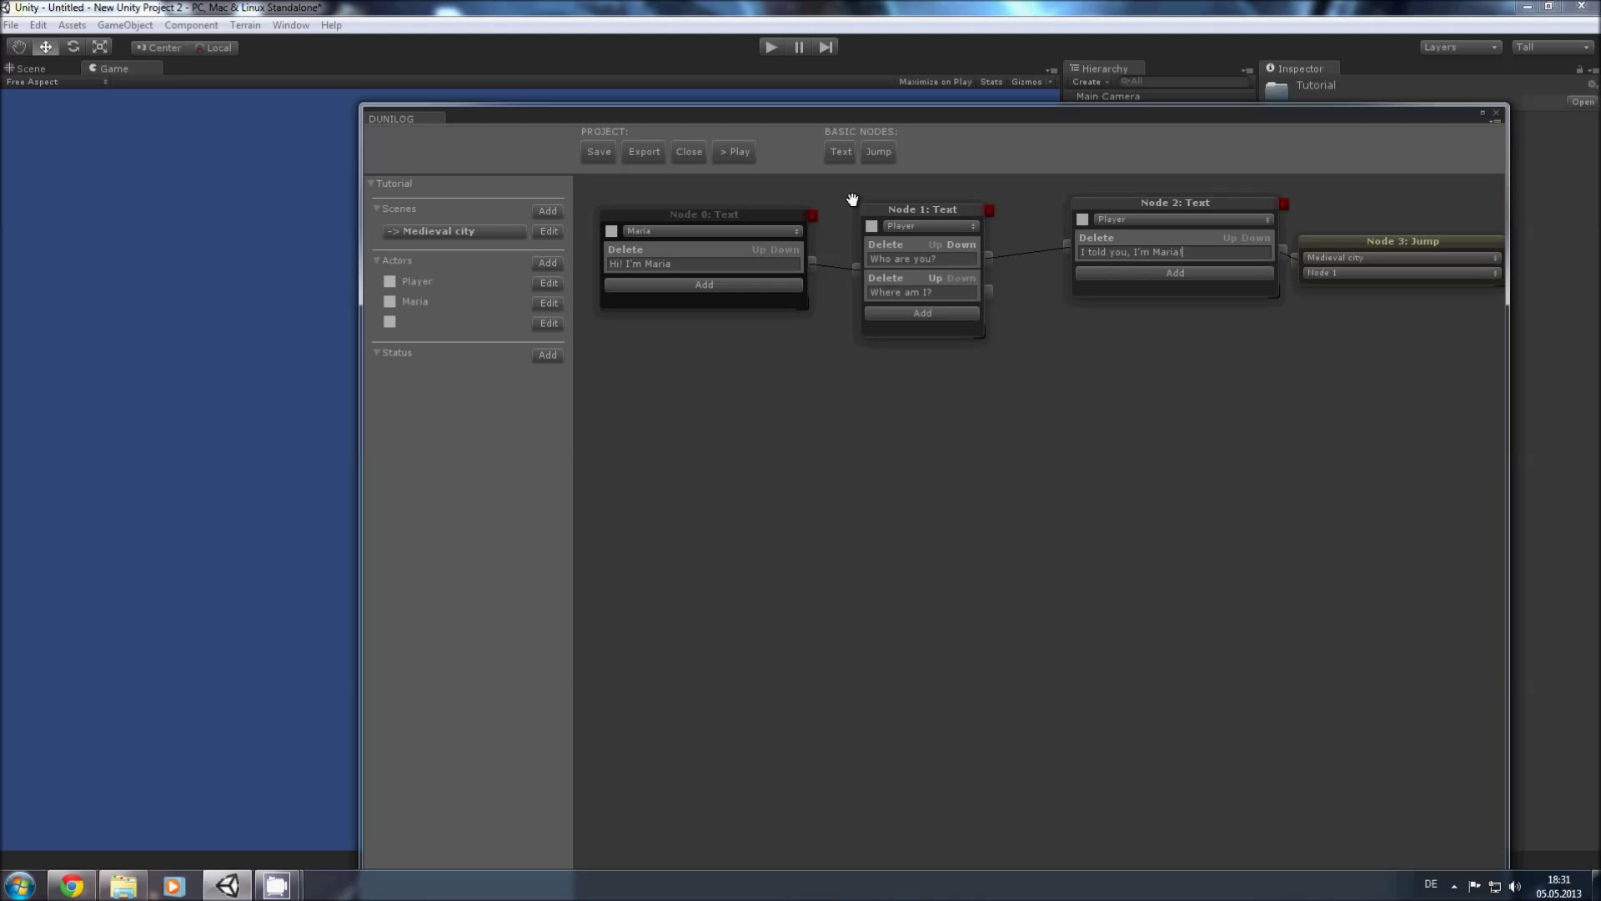
# Step: Add a test Jump node and then delete it
pyautogui.moveTo(917, 120); pyautogui.dragTo(829, 111)
pyautogui.click(789, 143)
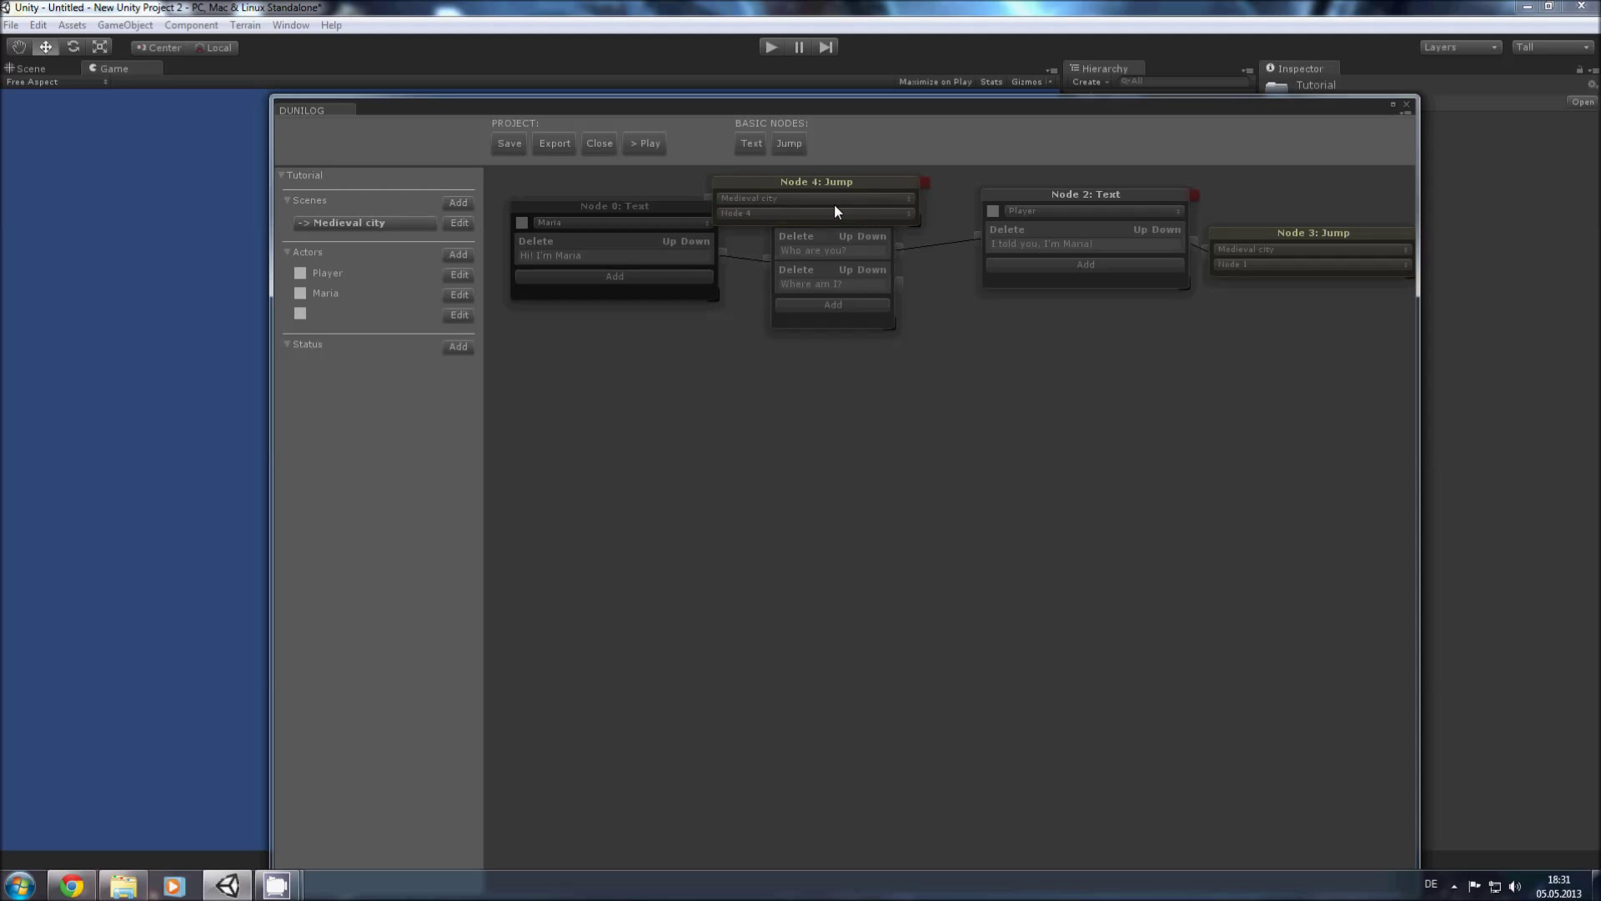
pyautogui.moveTo(834, 203); pyautogui.dragTo(1105, 421)
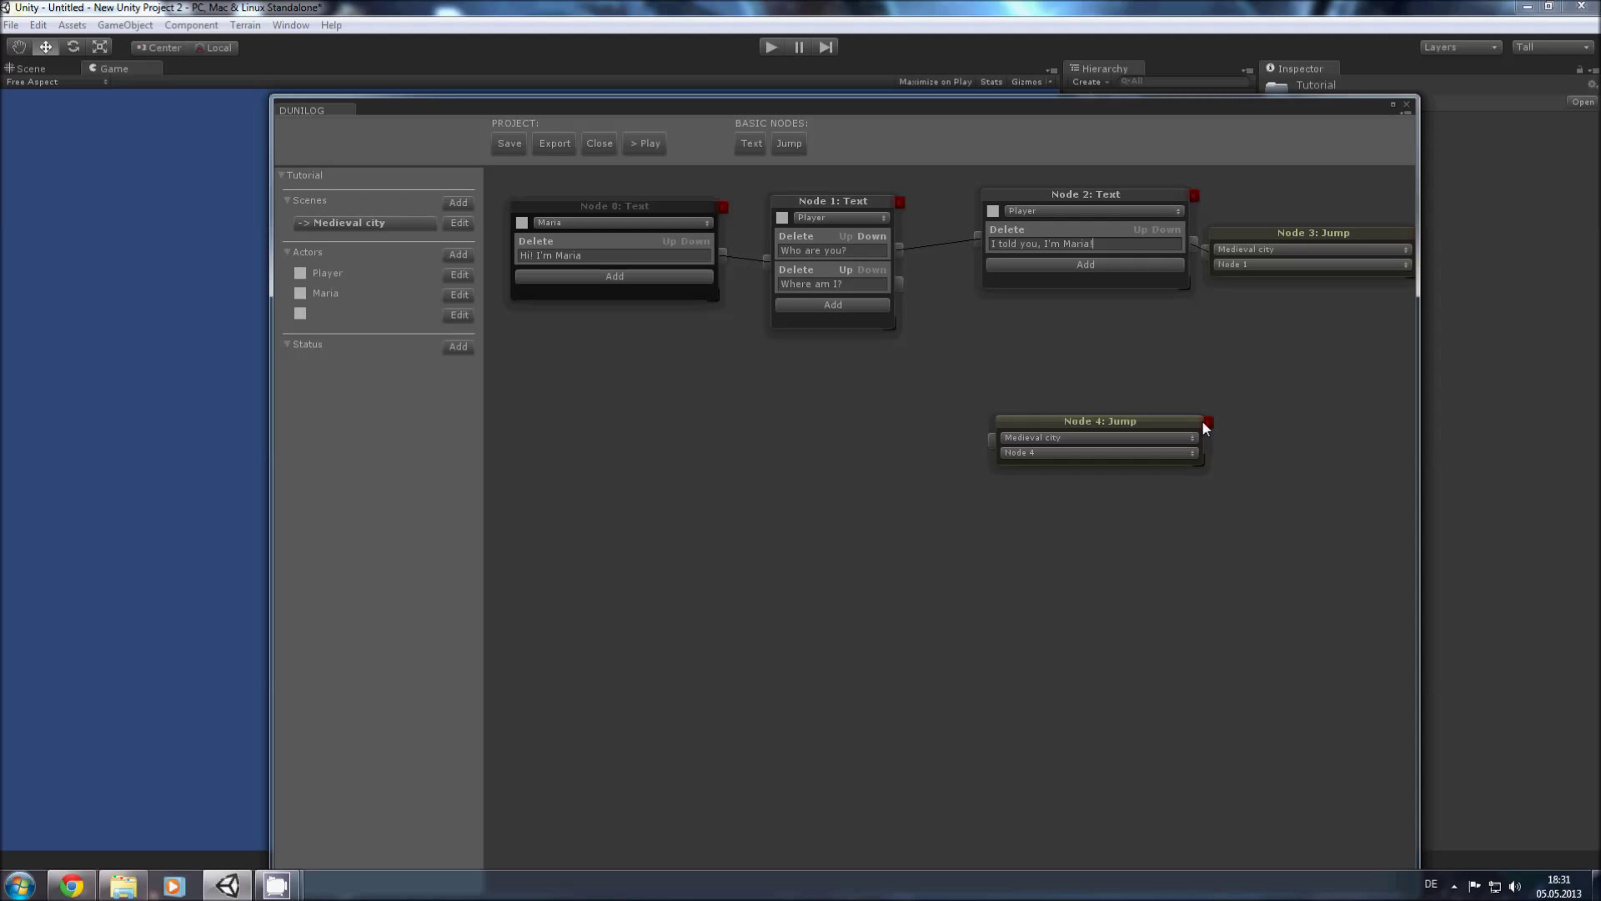
pyautogui.click(1206, 423)
pyautogui.click(798, 472)
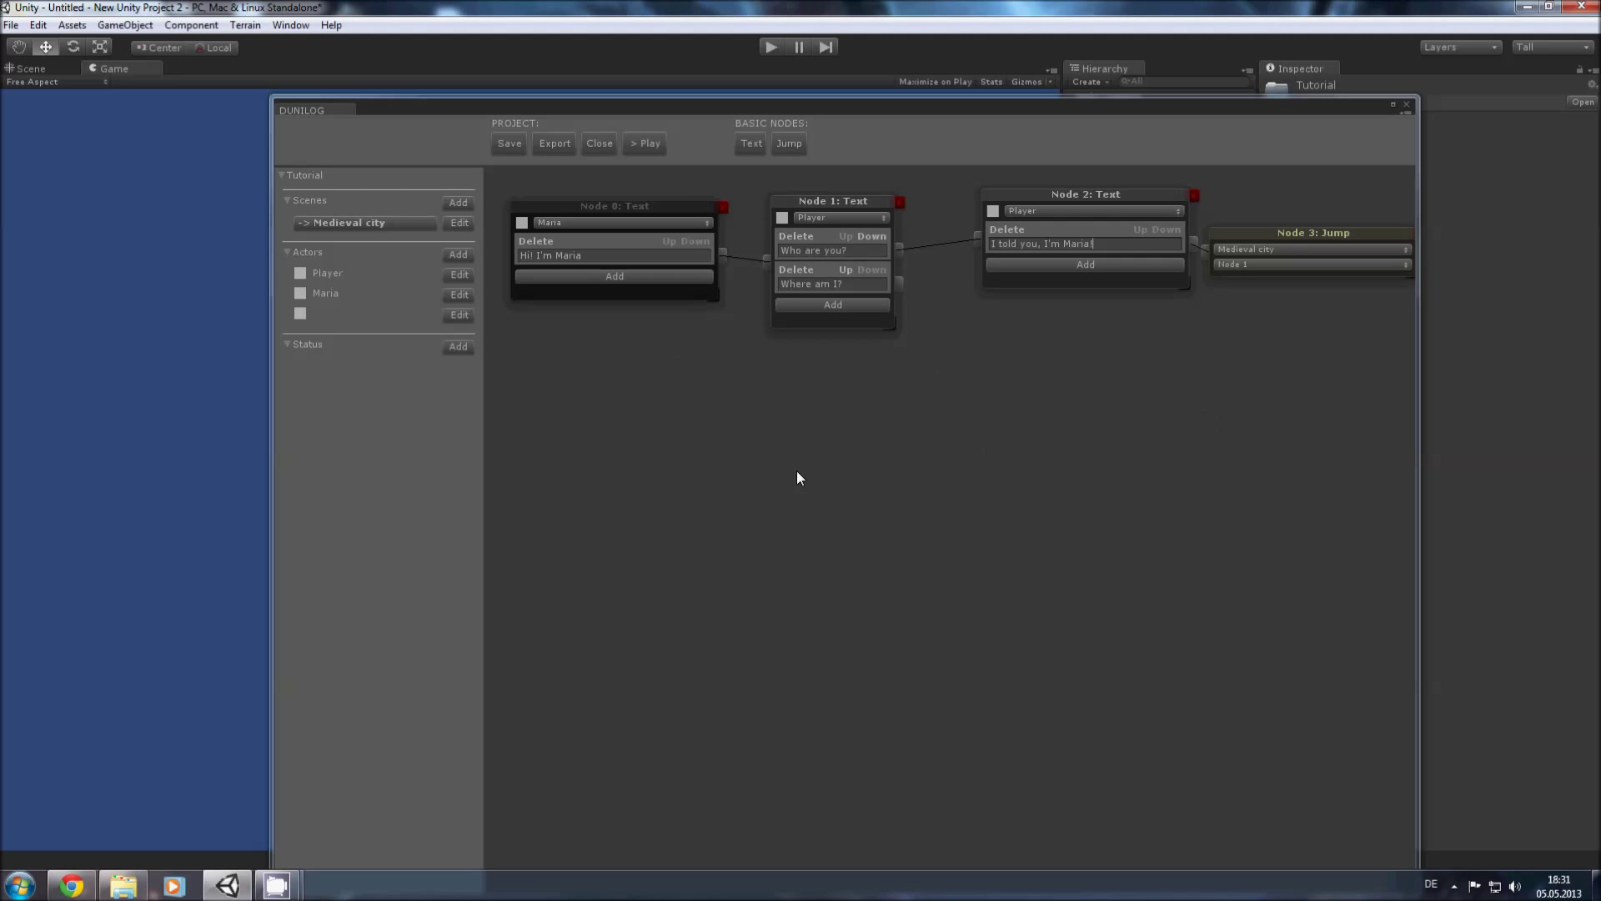
# Step: Add Node 4 reading 'Look behind you!' linked from the 'Where am I?' answer
pyautogui.click(748, 144)
pyautogui.moveTo(798, 193); pyautogui.dragTo(1086, 388)
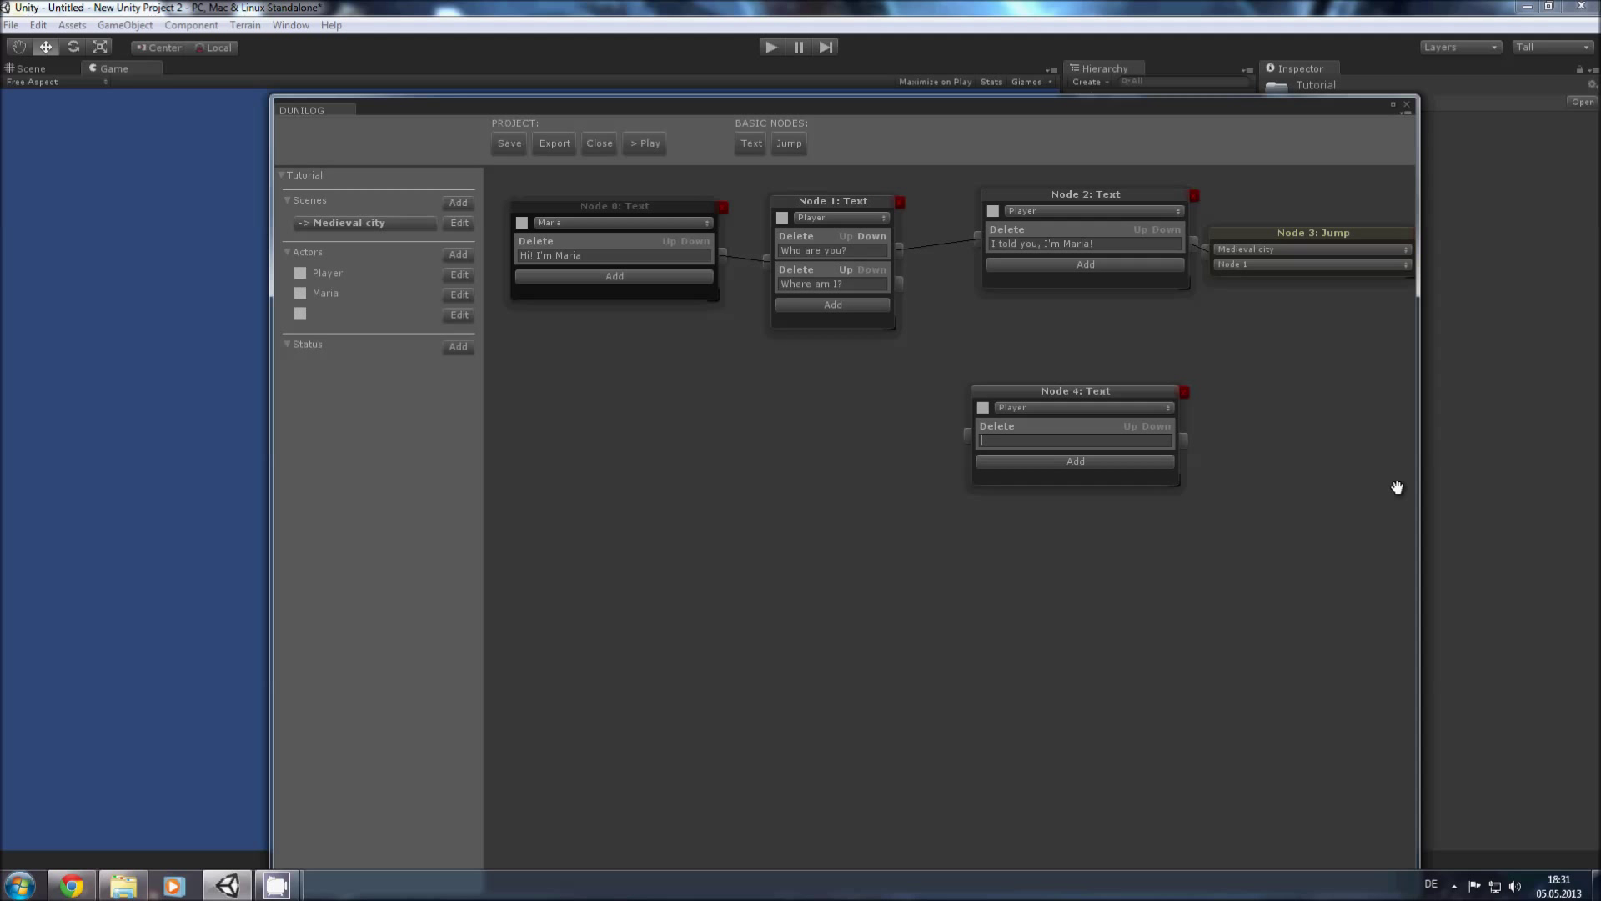
pyautogui.write('ook behind you!')
pyautogui.moveTo(904, 286); pyautogui.dragTo(969, 436)
pyautogui.moveTo(1076, 391); pyautogui.dragTo(1088, 337)
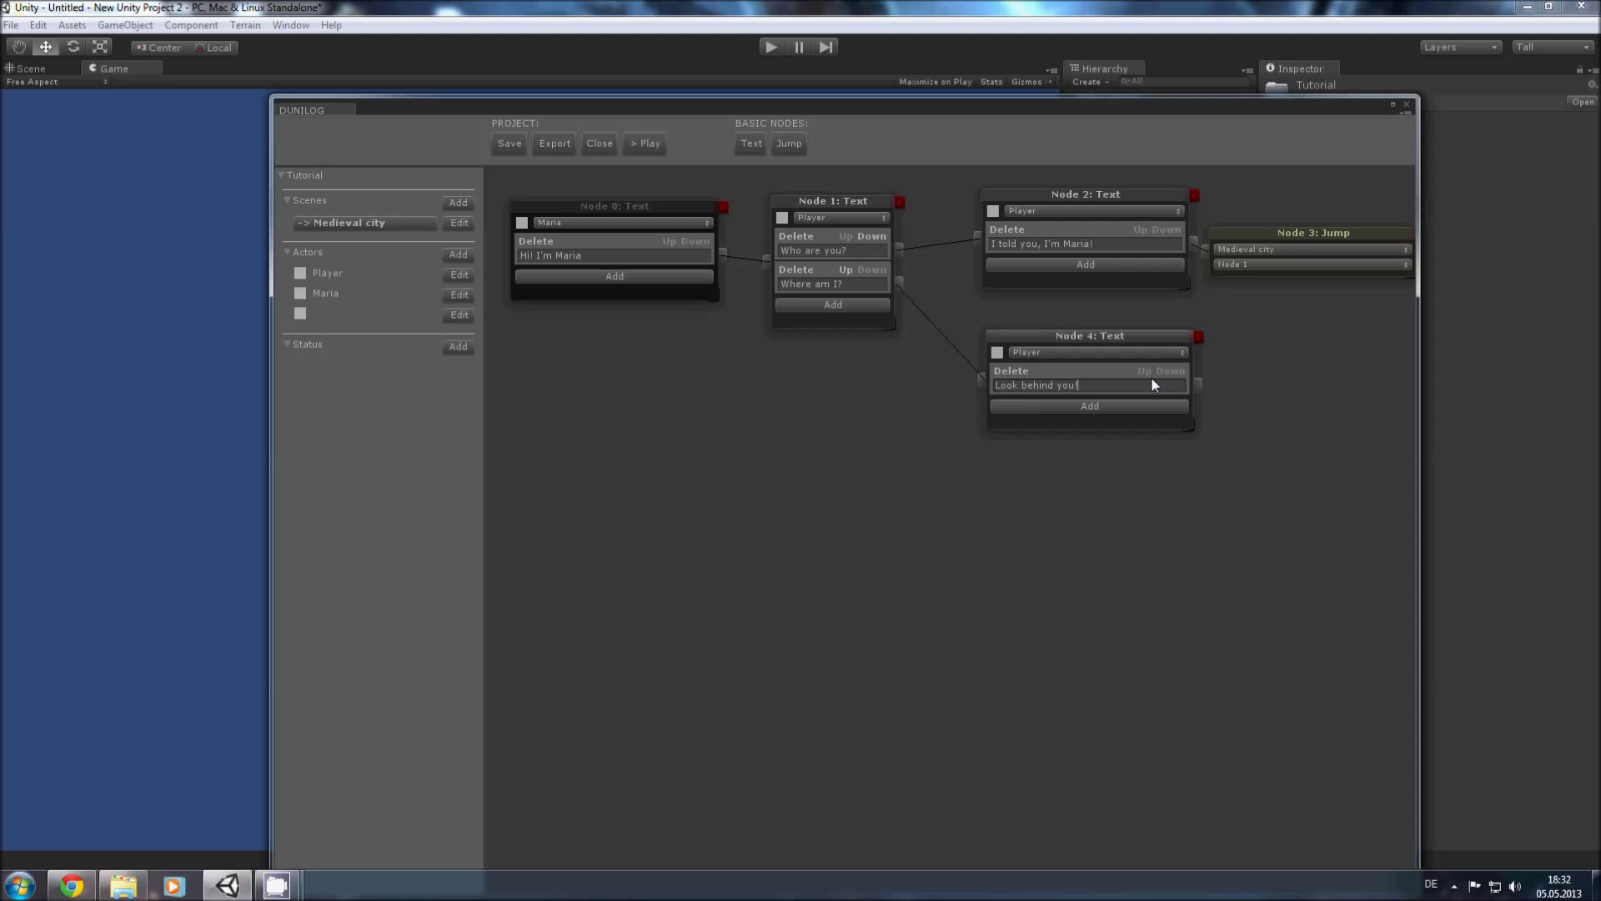
# Step: Save and export the dialogue project, then close the DUNILOG editor
pyautogui.click(524, 143)
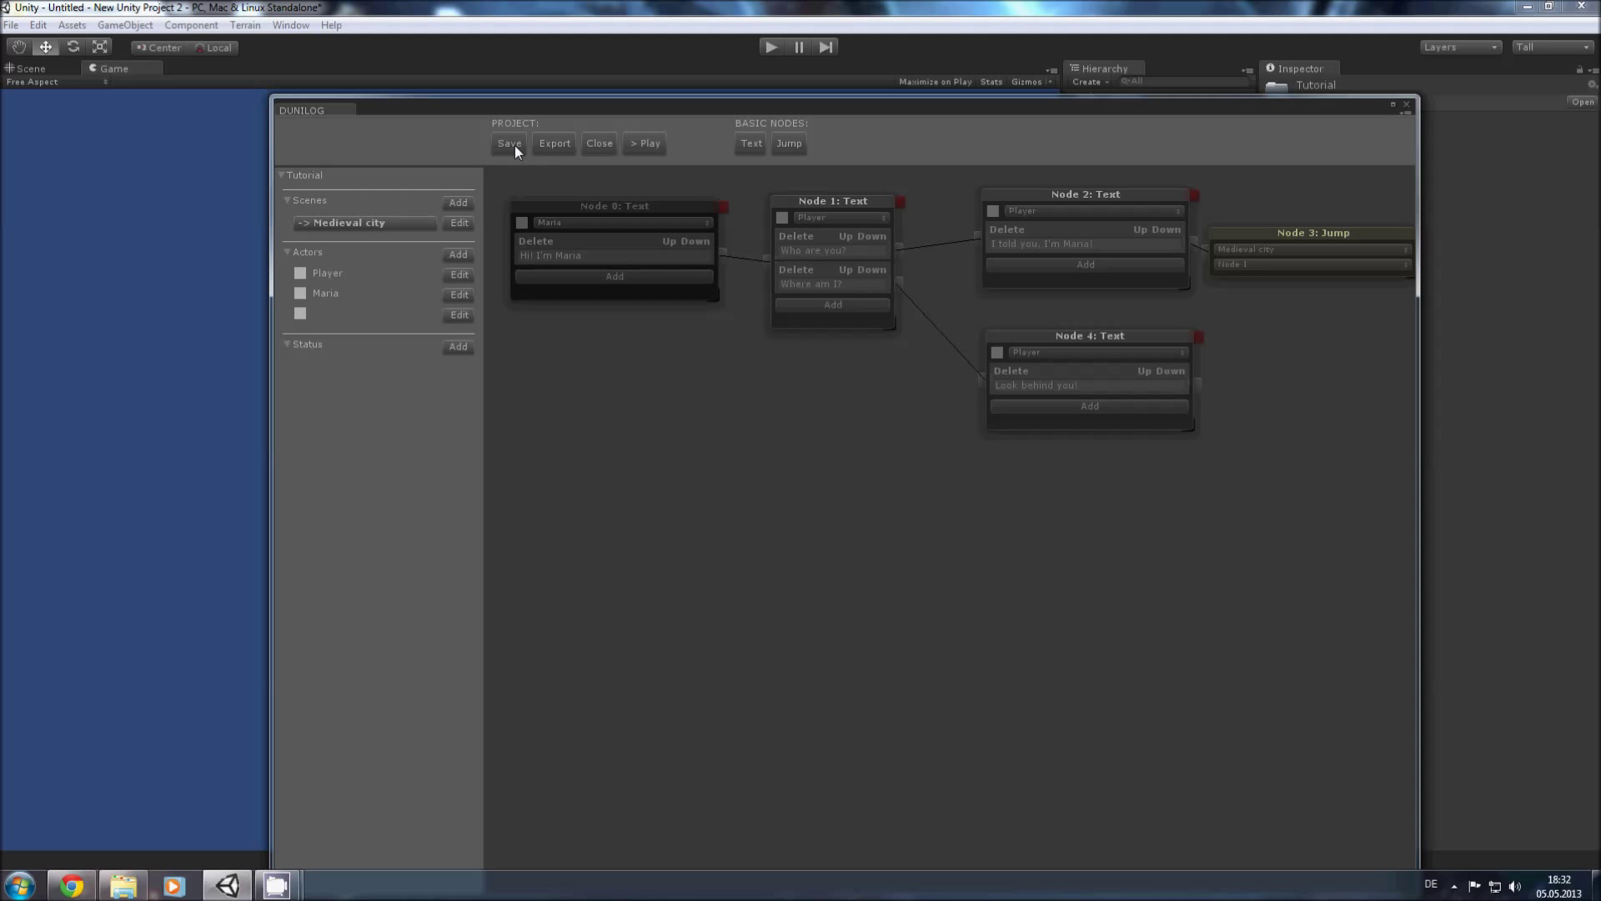
pyautogui.click(552, 152)
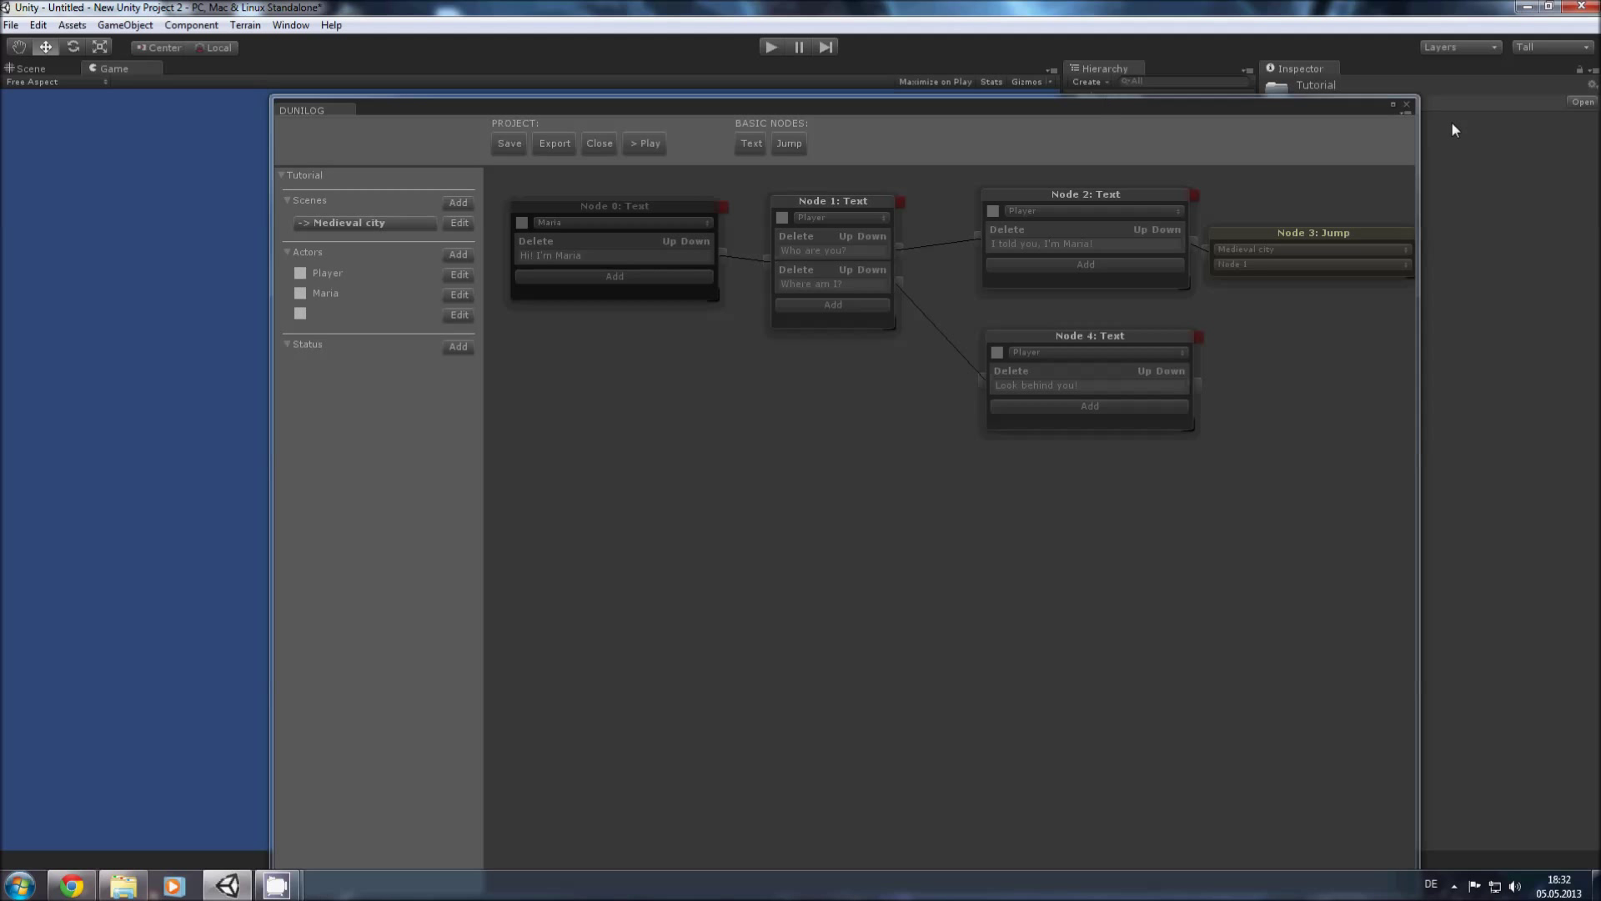
pyautogui.click(1407, 105)
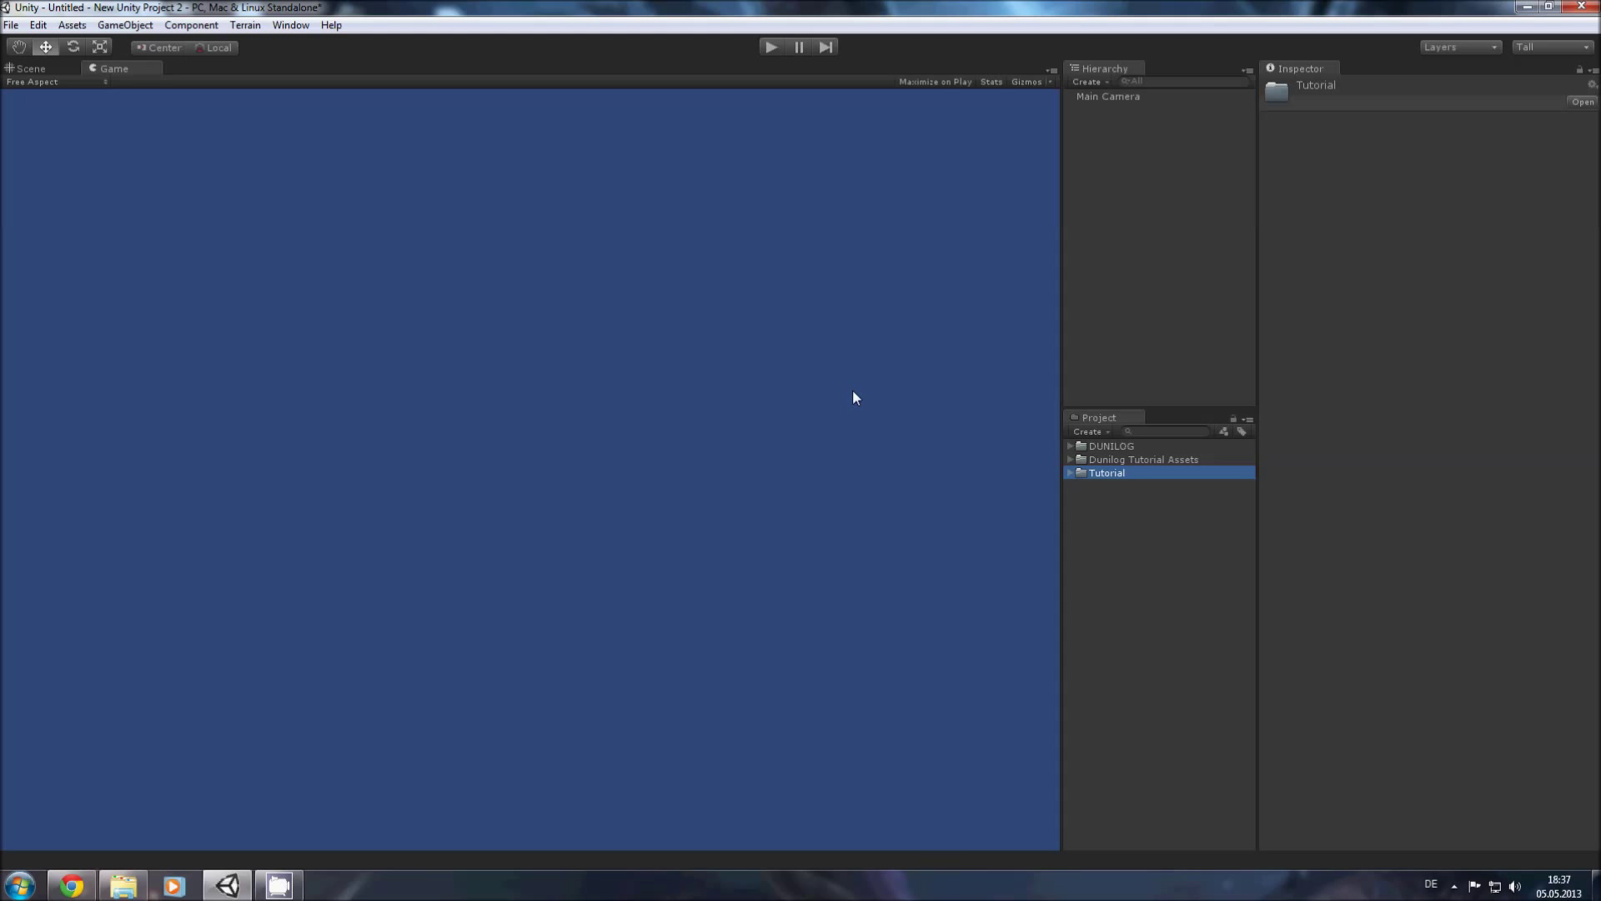
# Step: Review the DUGManager's Inspector in the Tutorial folder, keeping BOTTOM_CENTER alignment and checking List Executes
pyautogui.click(1069, 473)
pyautogui.click(1131, 489)
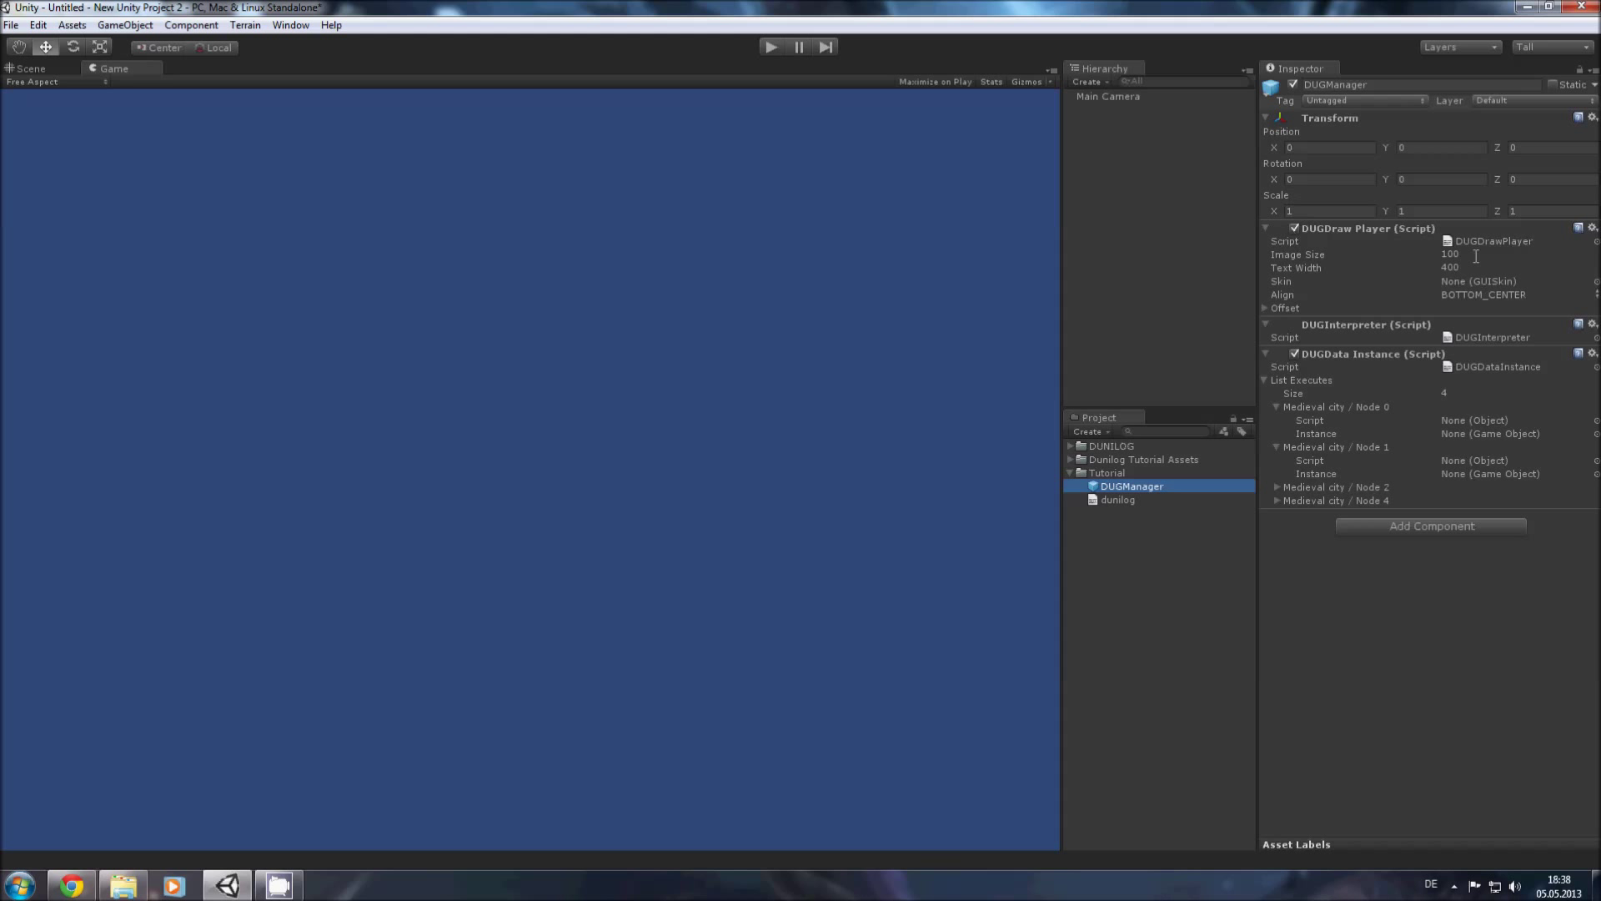
pyautogui.click(1486, 296)
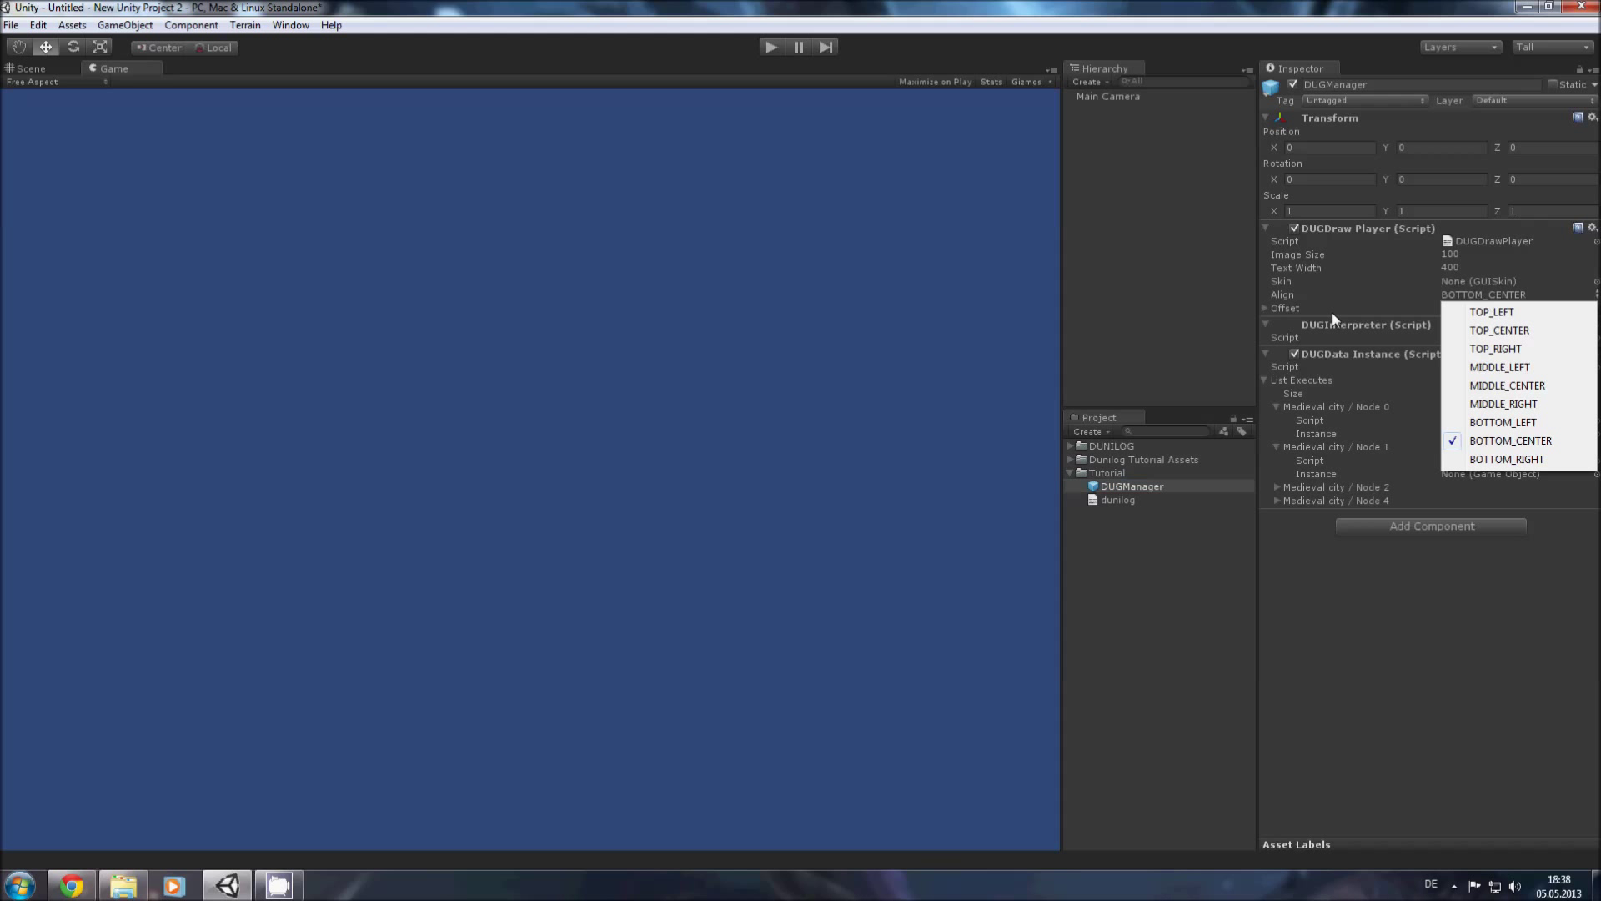
pyautogui.click(1393, 615)
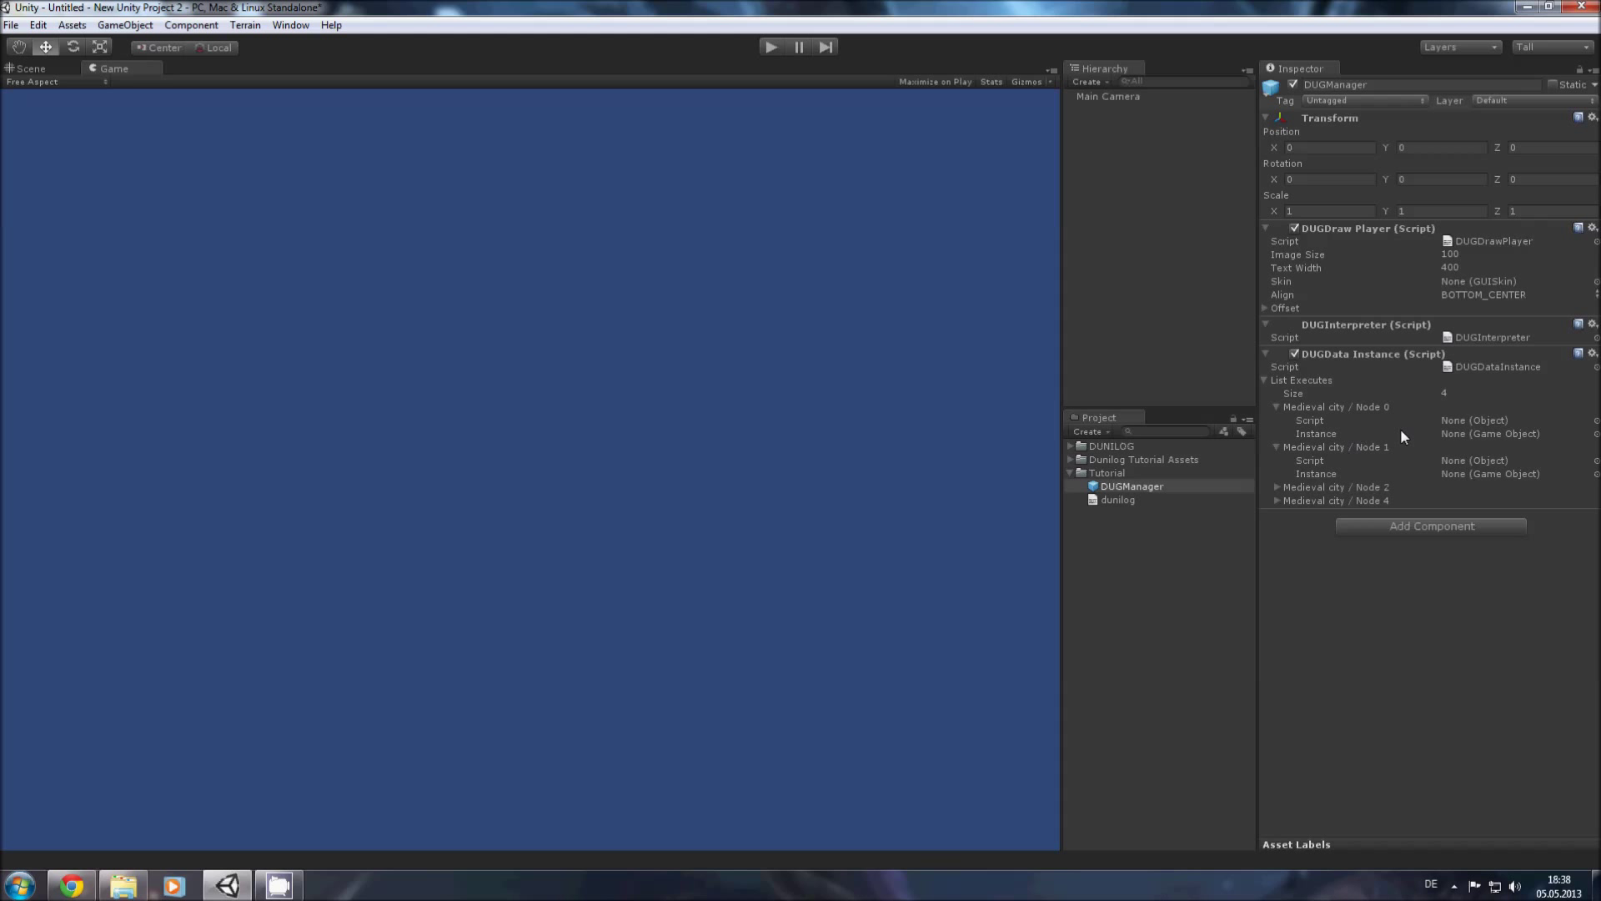
pyautogui.click(1265, 380)
pyautogui.click(1265, 381)
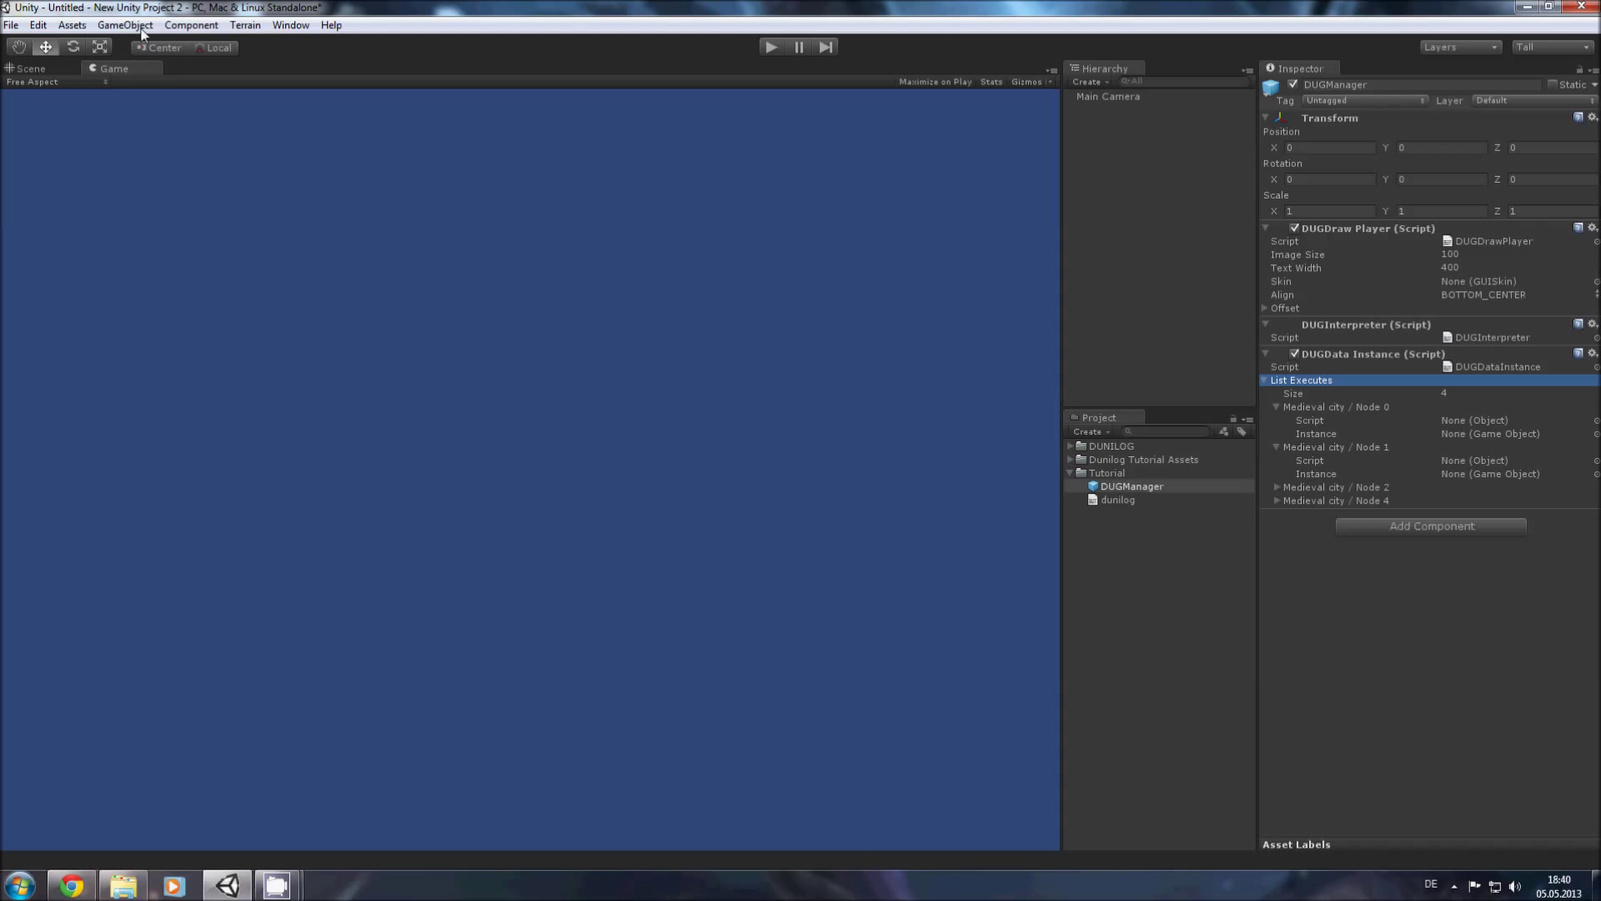
# Step: Create a Plane and apply the background1 texture from Dunilog Tutorial Assets to it
pyautogui.click(1157, 180)
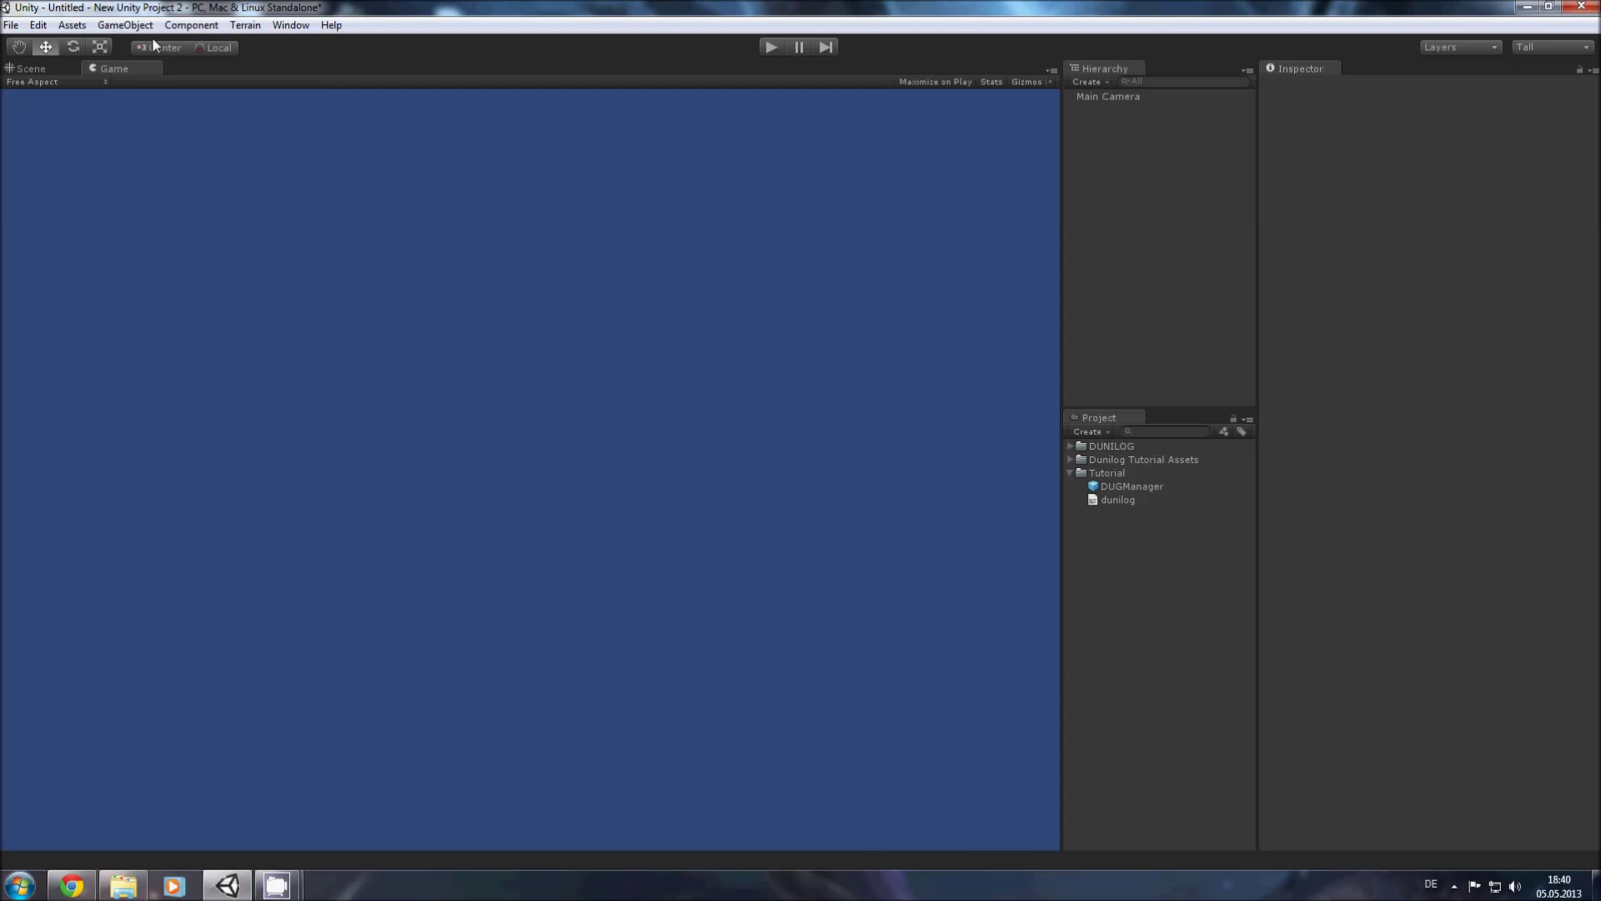
pyautogui.click(132, 26)
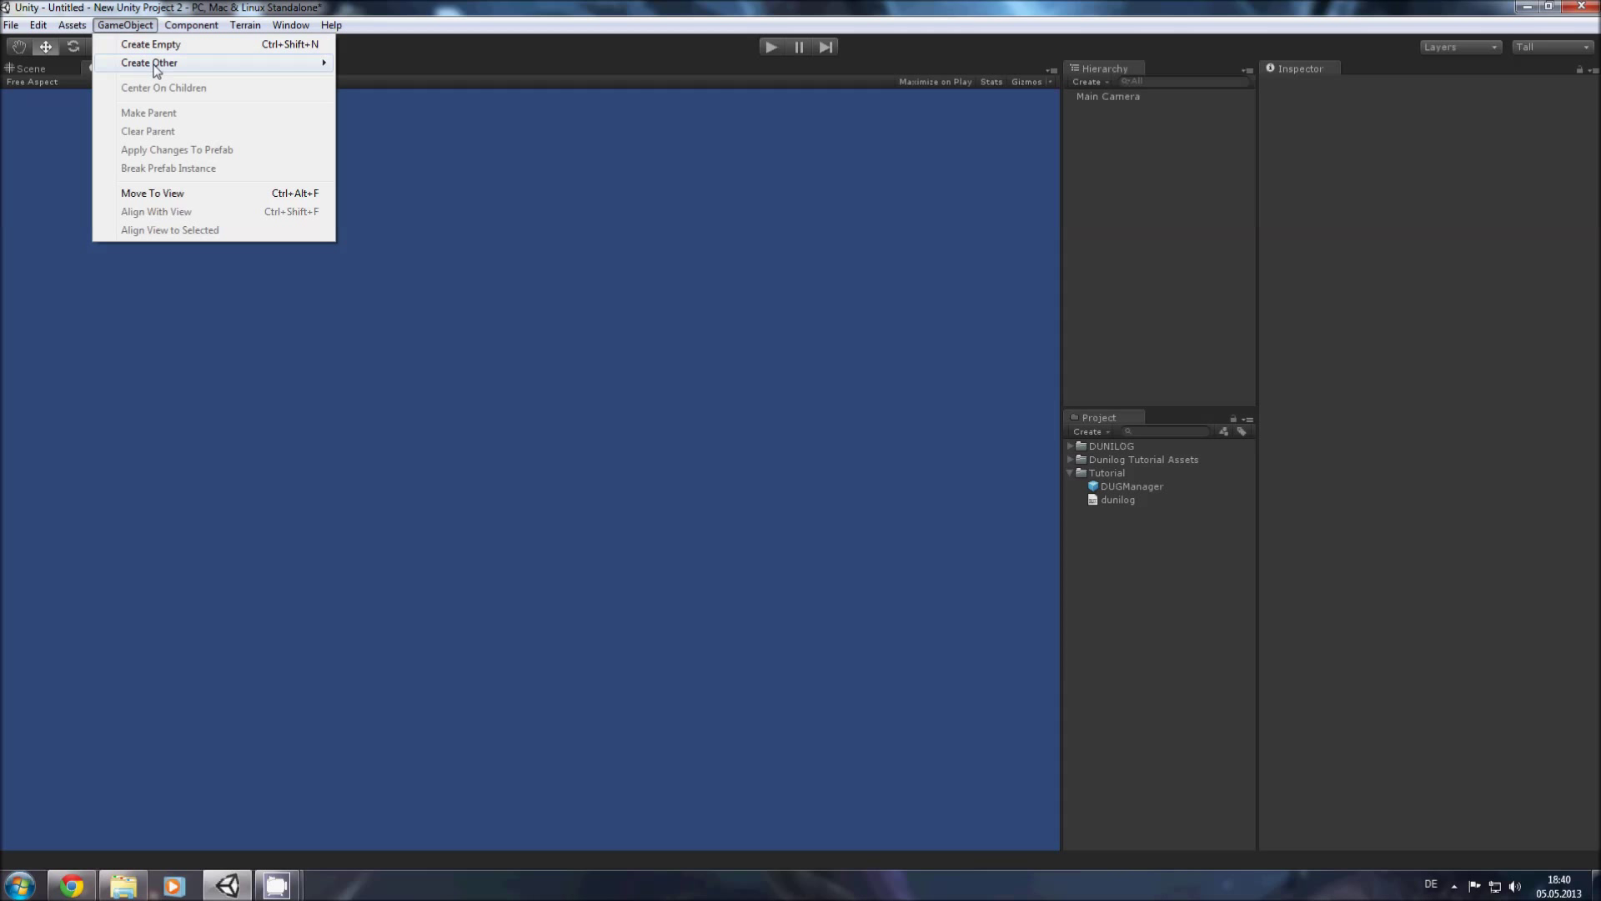
pyautogui.moveTo(159, 65)
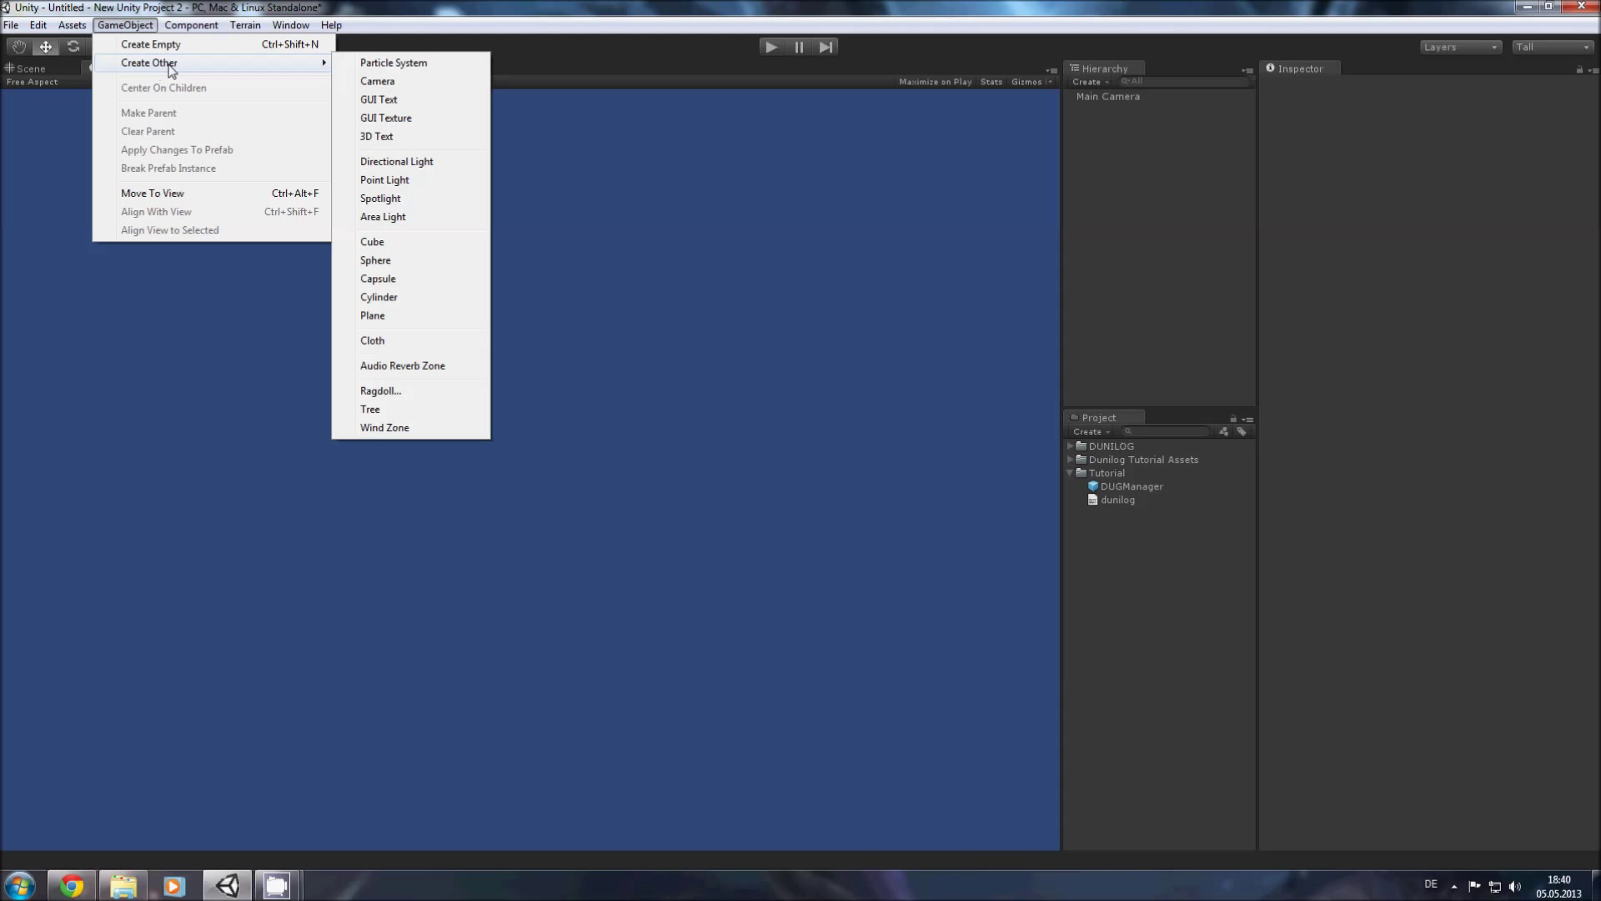
pyautogui.click(375, 316)
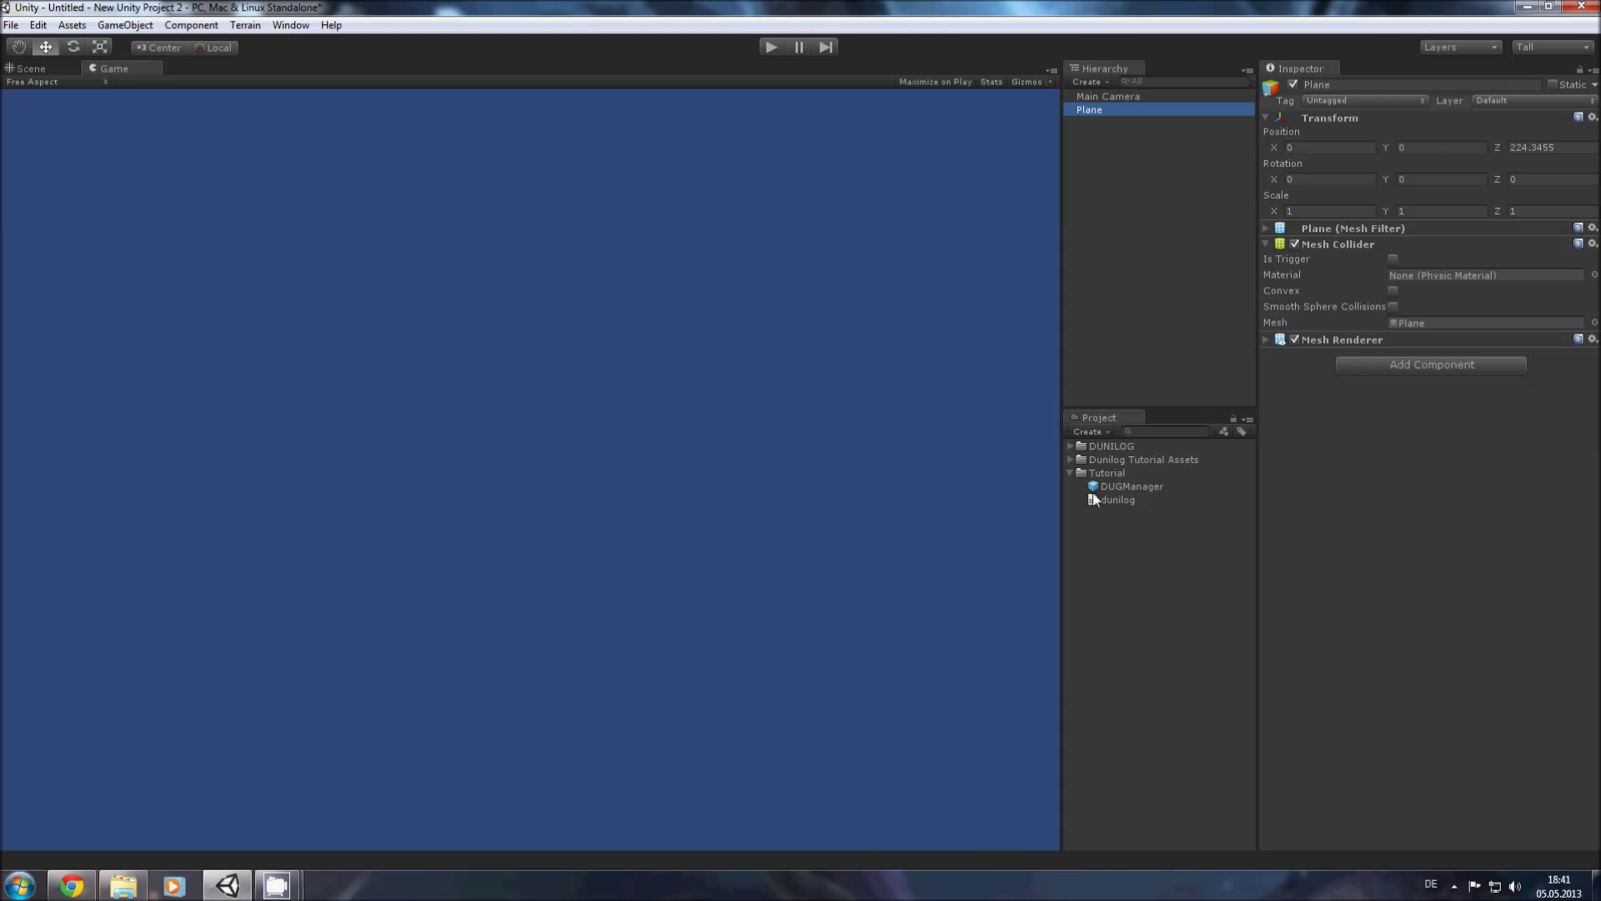
pyautogui.click(1071, 459)
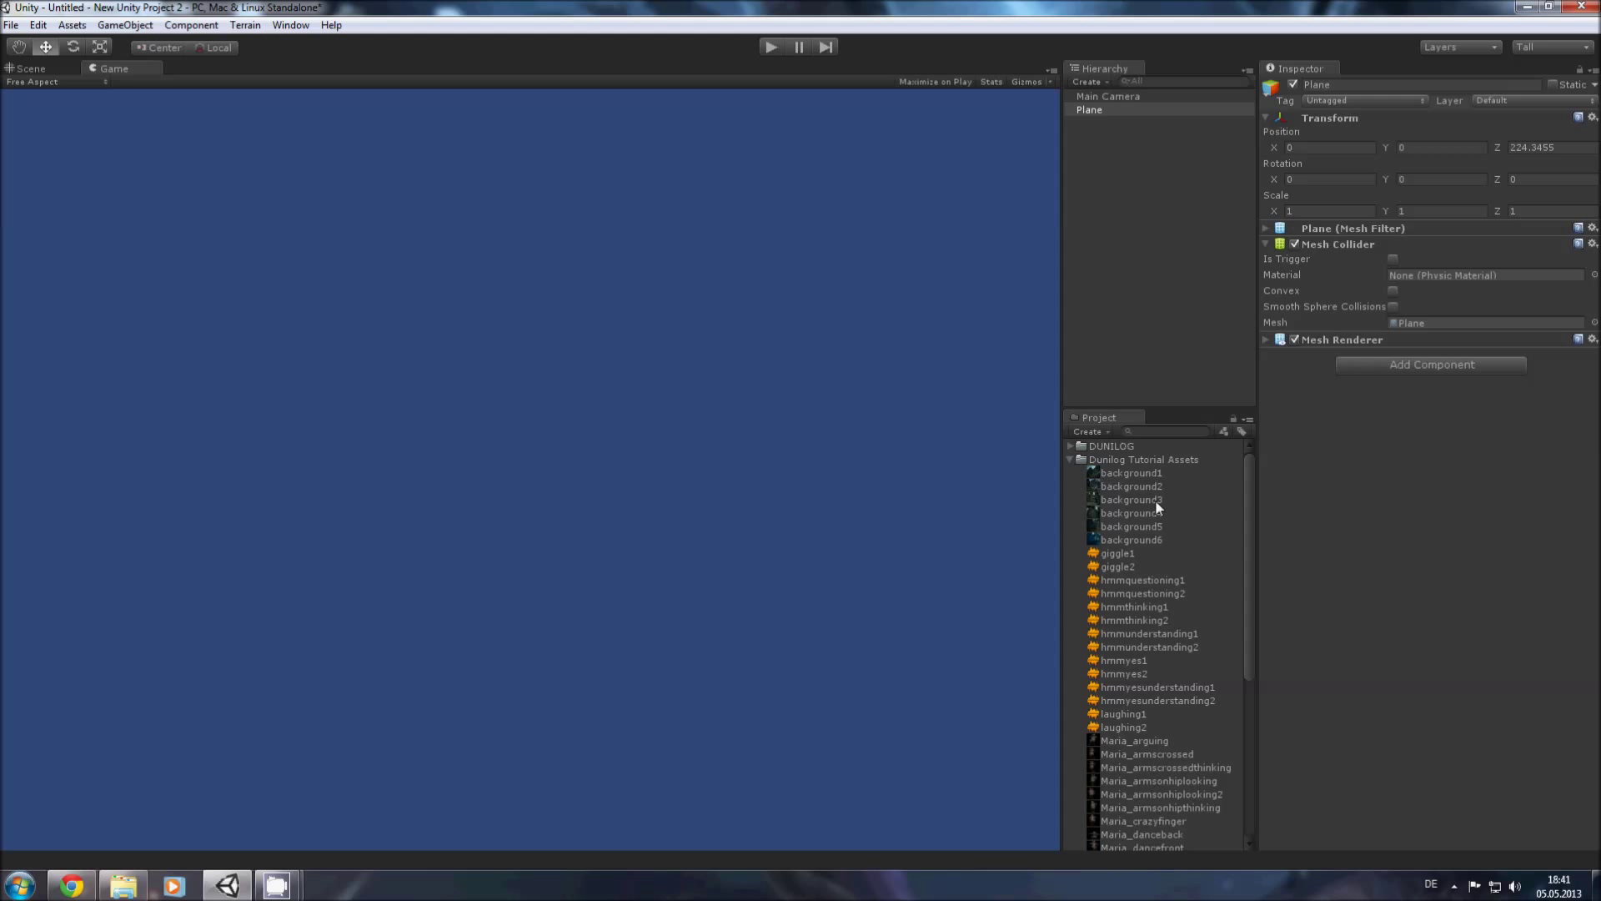
pyautogui.moveTo(1108, 474); pyautogui.dragTo(1535, 484)
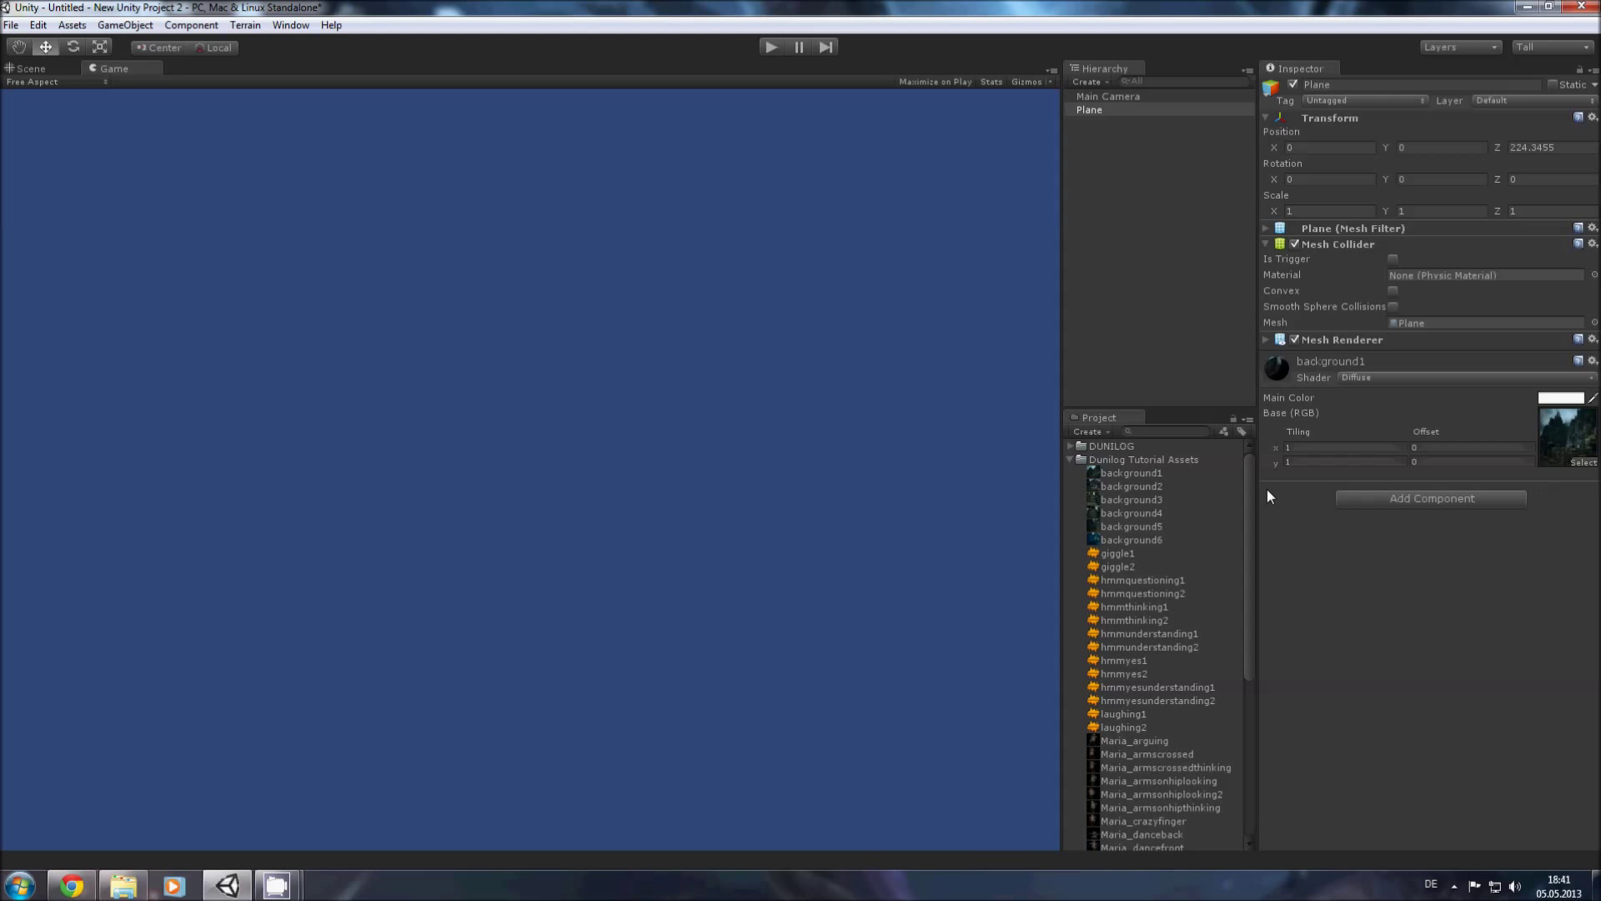
# Step: Scale the Plane to 15 on X and Z
pyautogui.click(1106, 111)
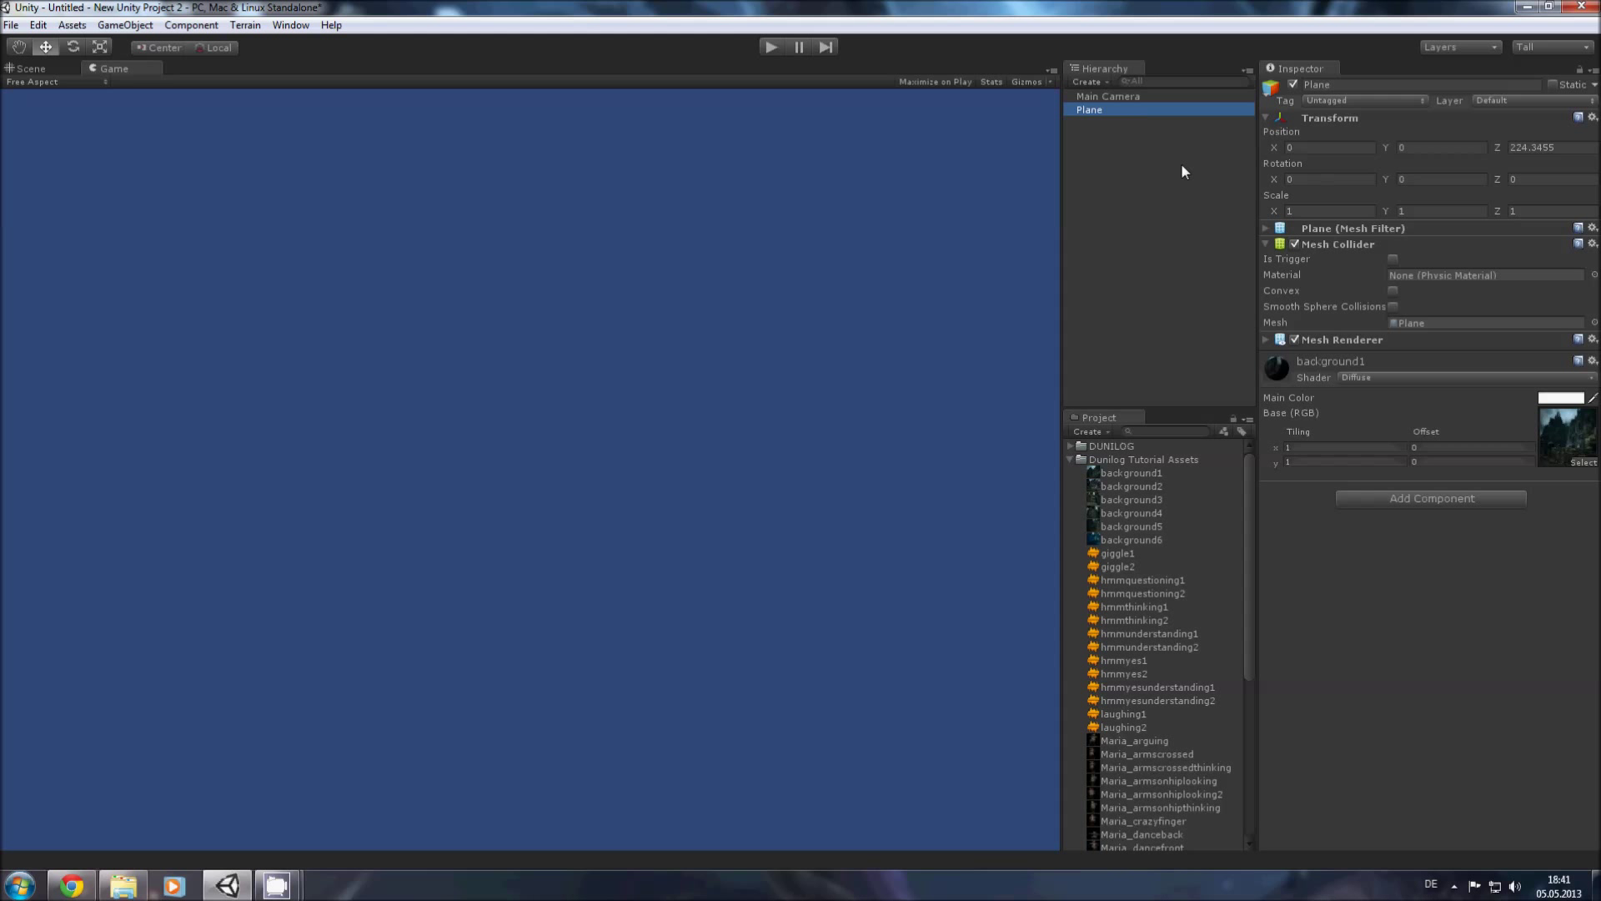
pyautogui.click(45, 71)
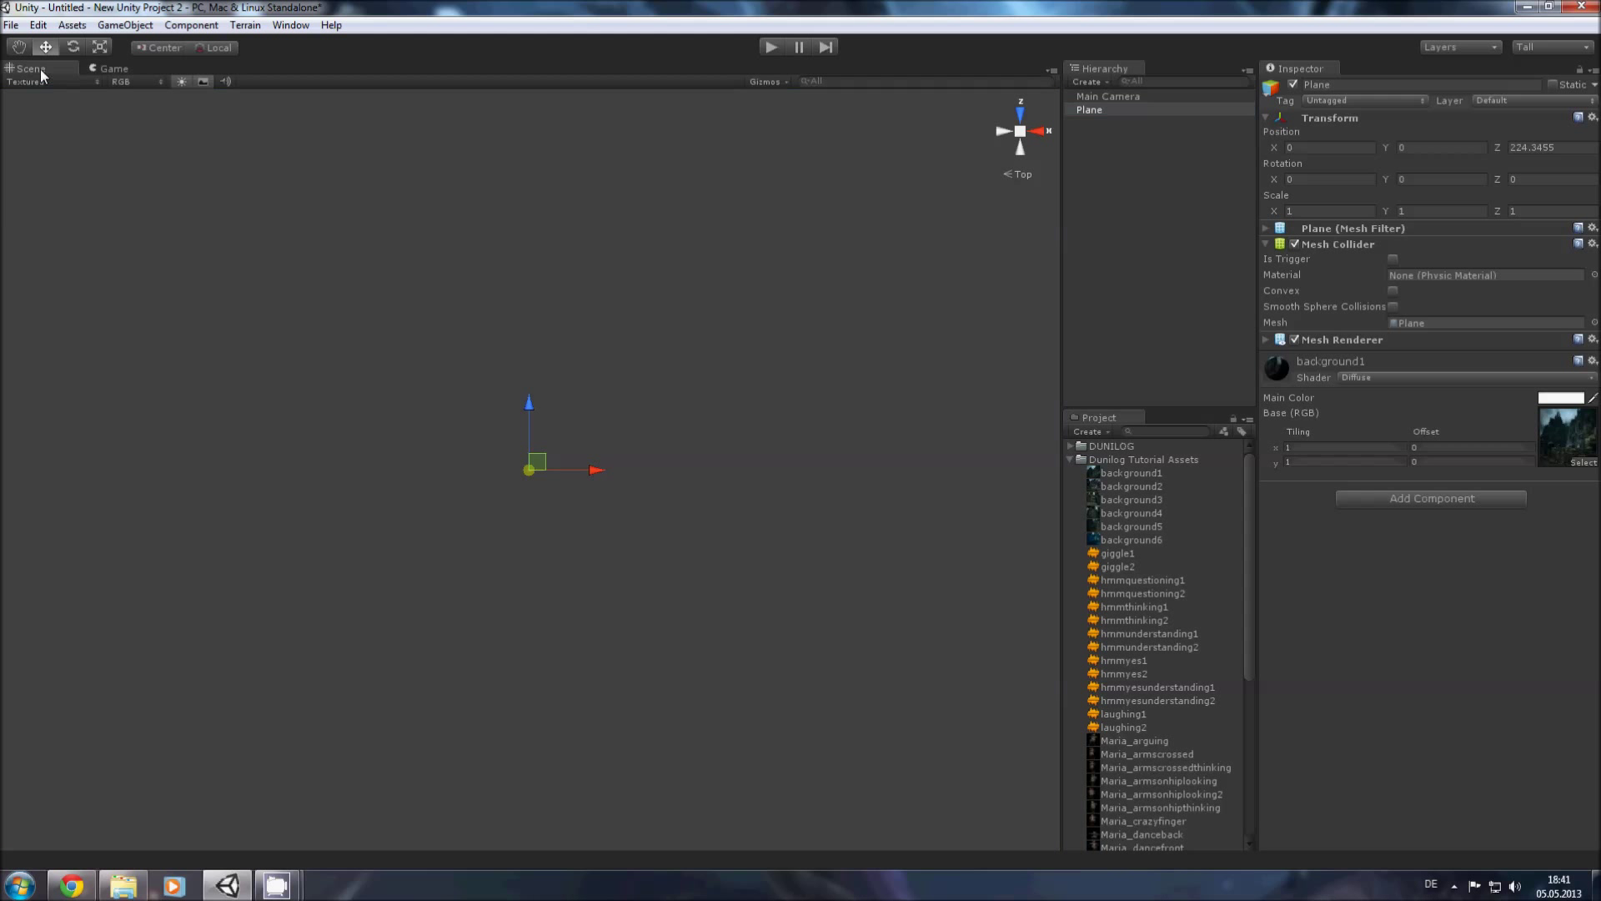
pyautogui.click(1022, 111)
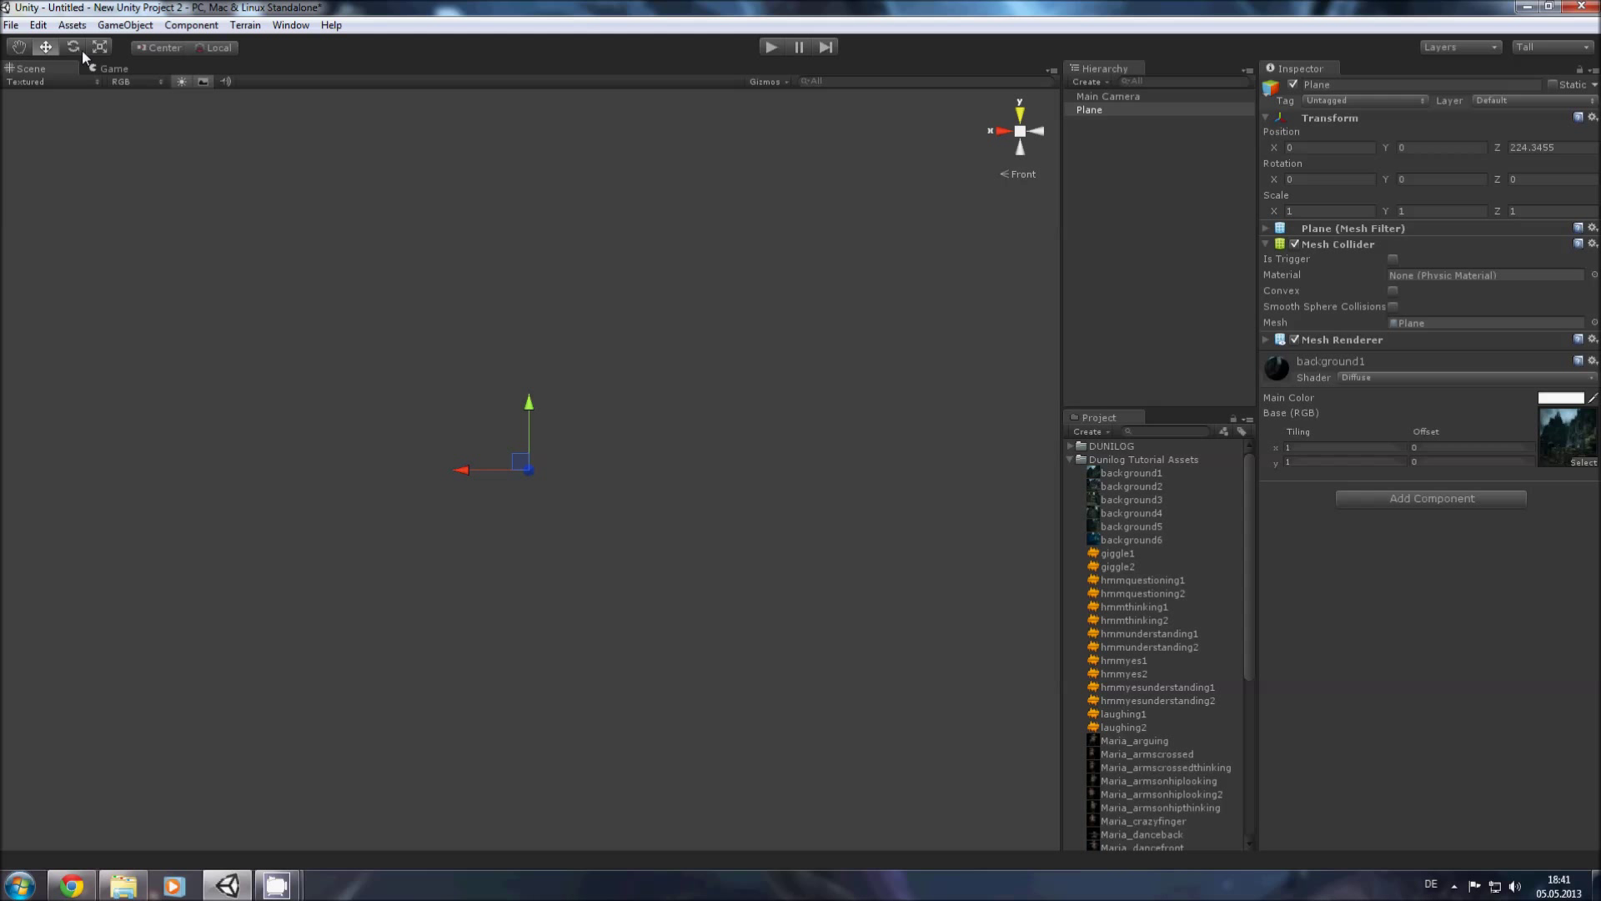
pyautogui.click(1122, 97)
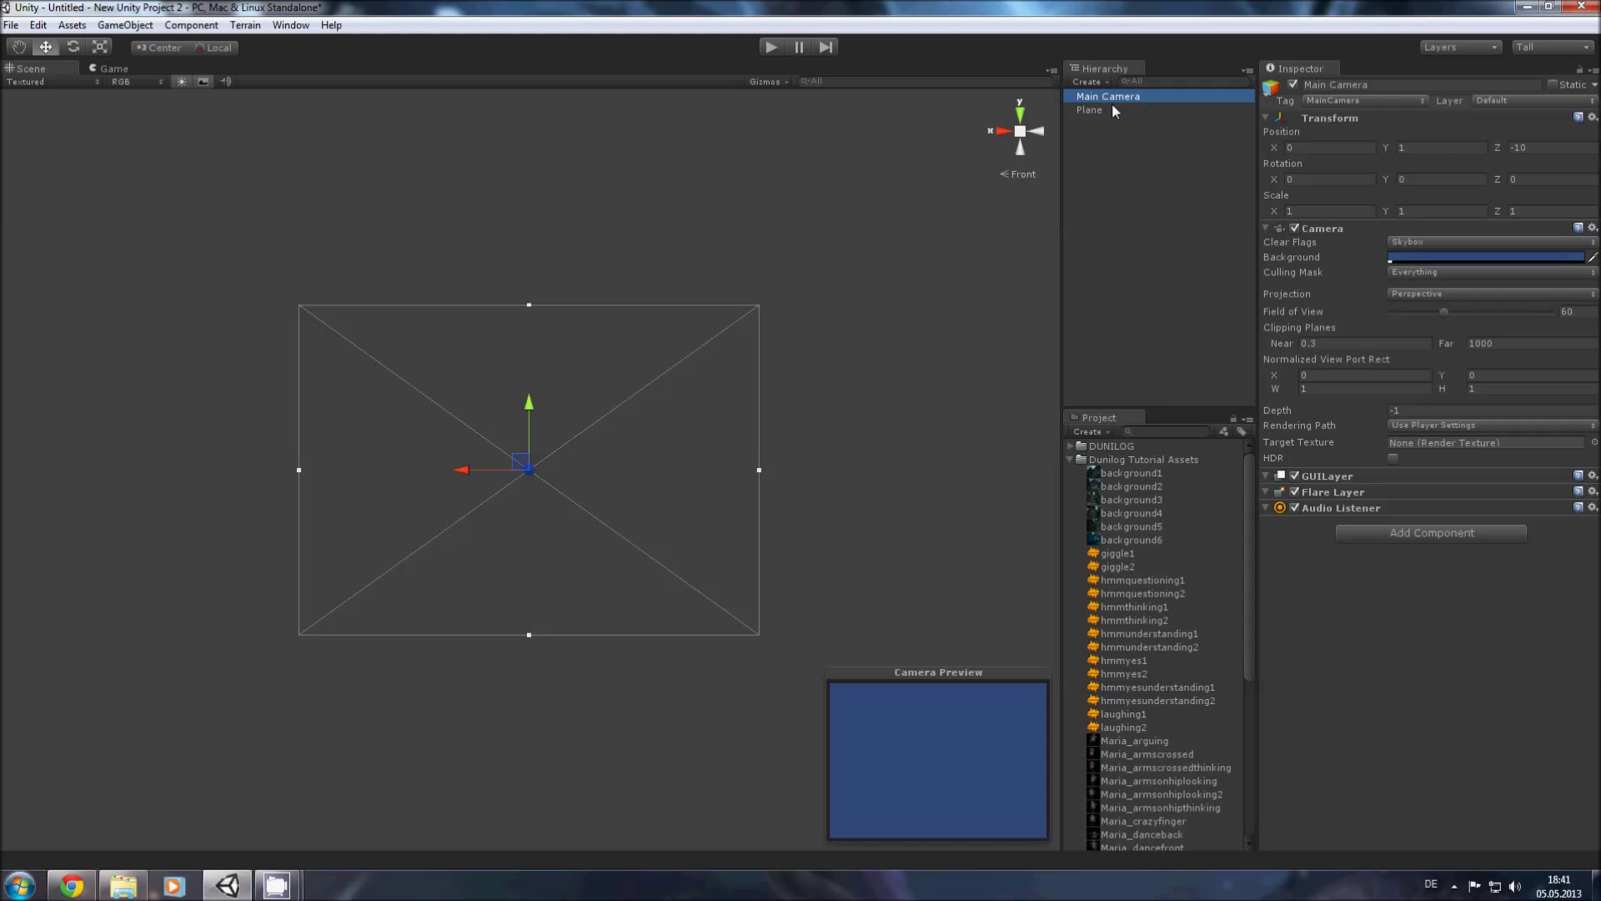
pyautogui.click(1093, 109)
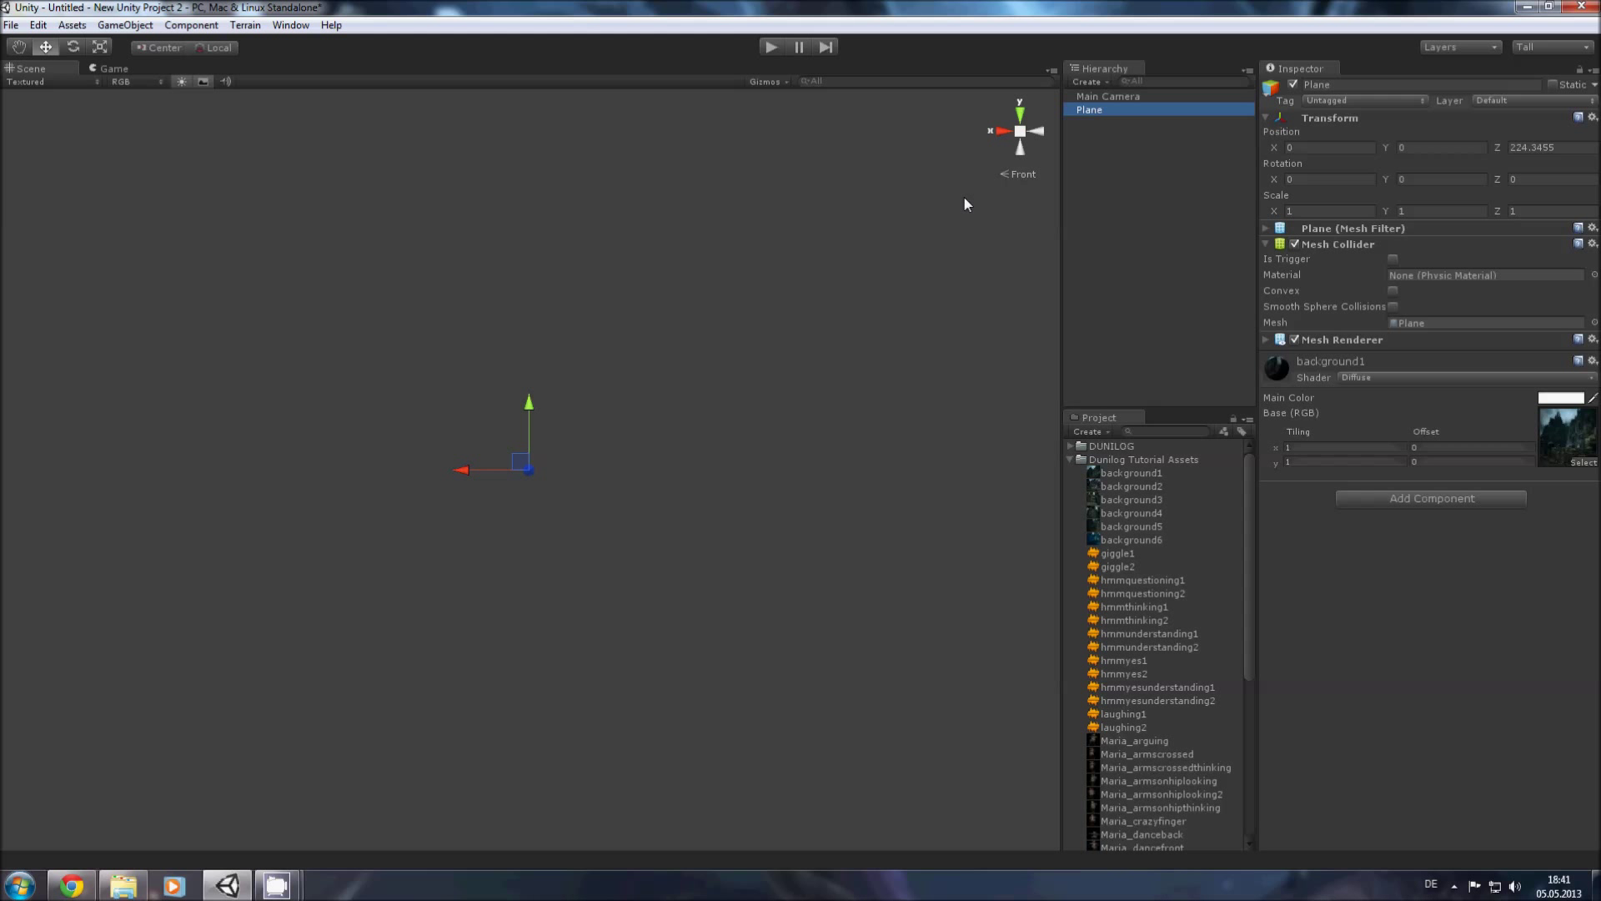
pyautogui.rightClick(709, 407)
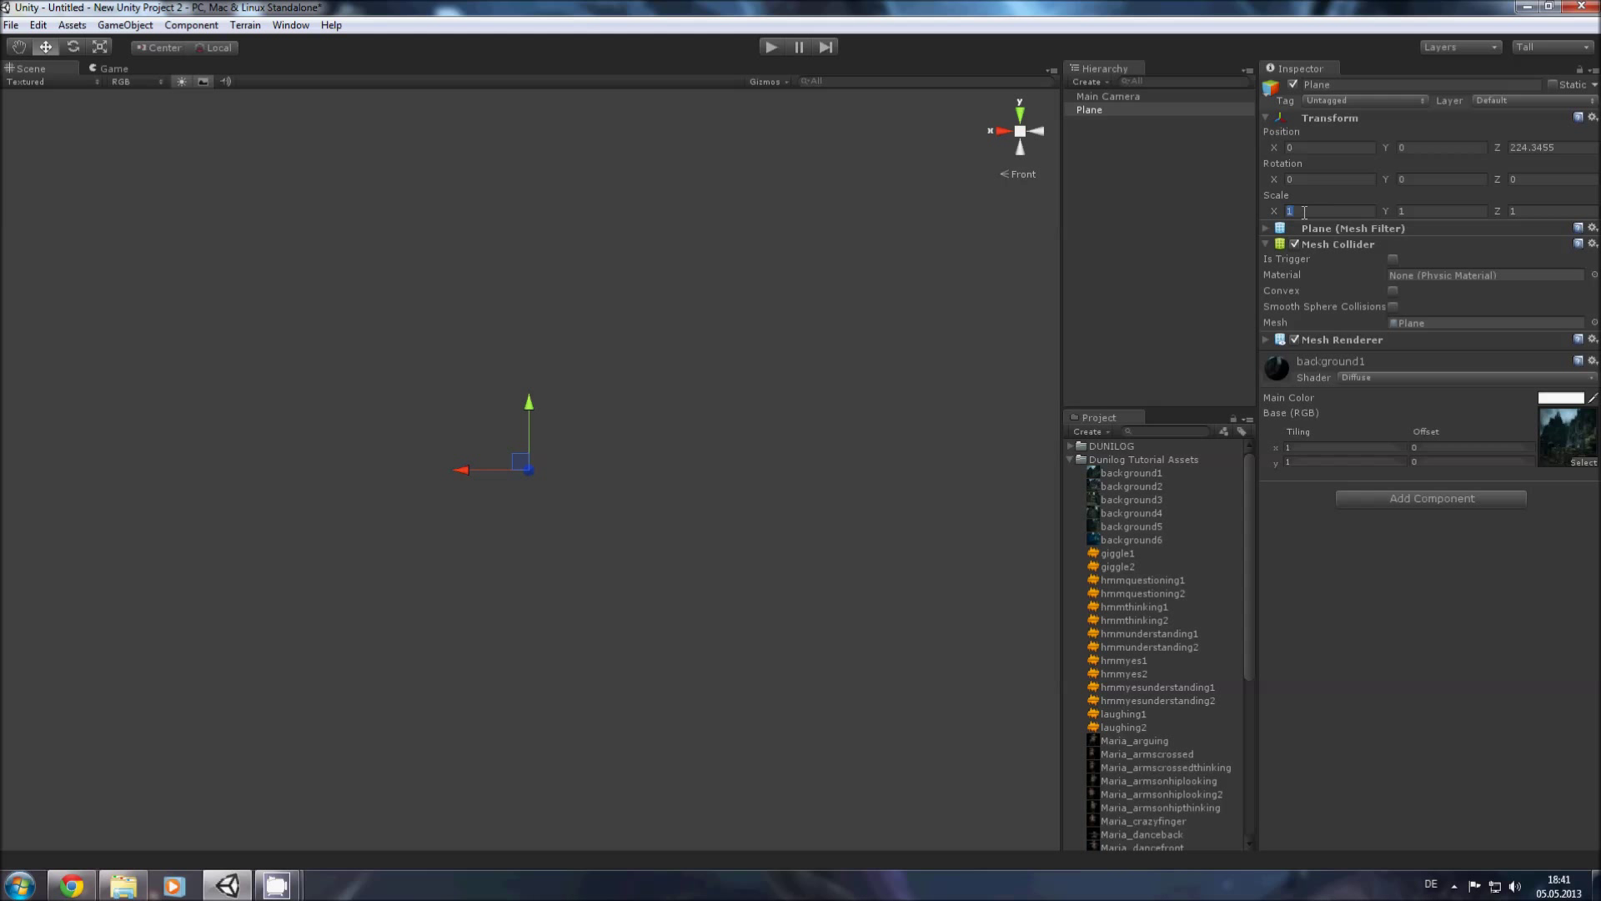
pyautogui.write('15')
pyautogui.press('Tab')
pyautogui.press('Tab')
pyautogui.write('15')
# Step: Rotate the Plane 90° on X and 180° on Y, checking it in the Game view
pyautogui.click(1007, 114)
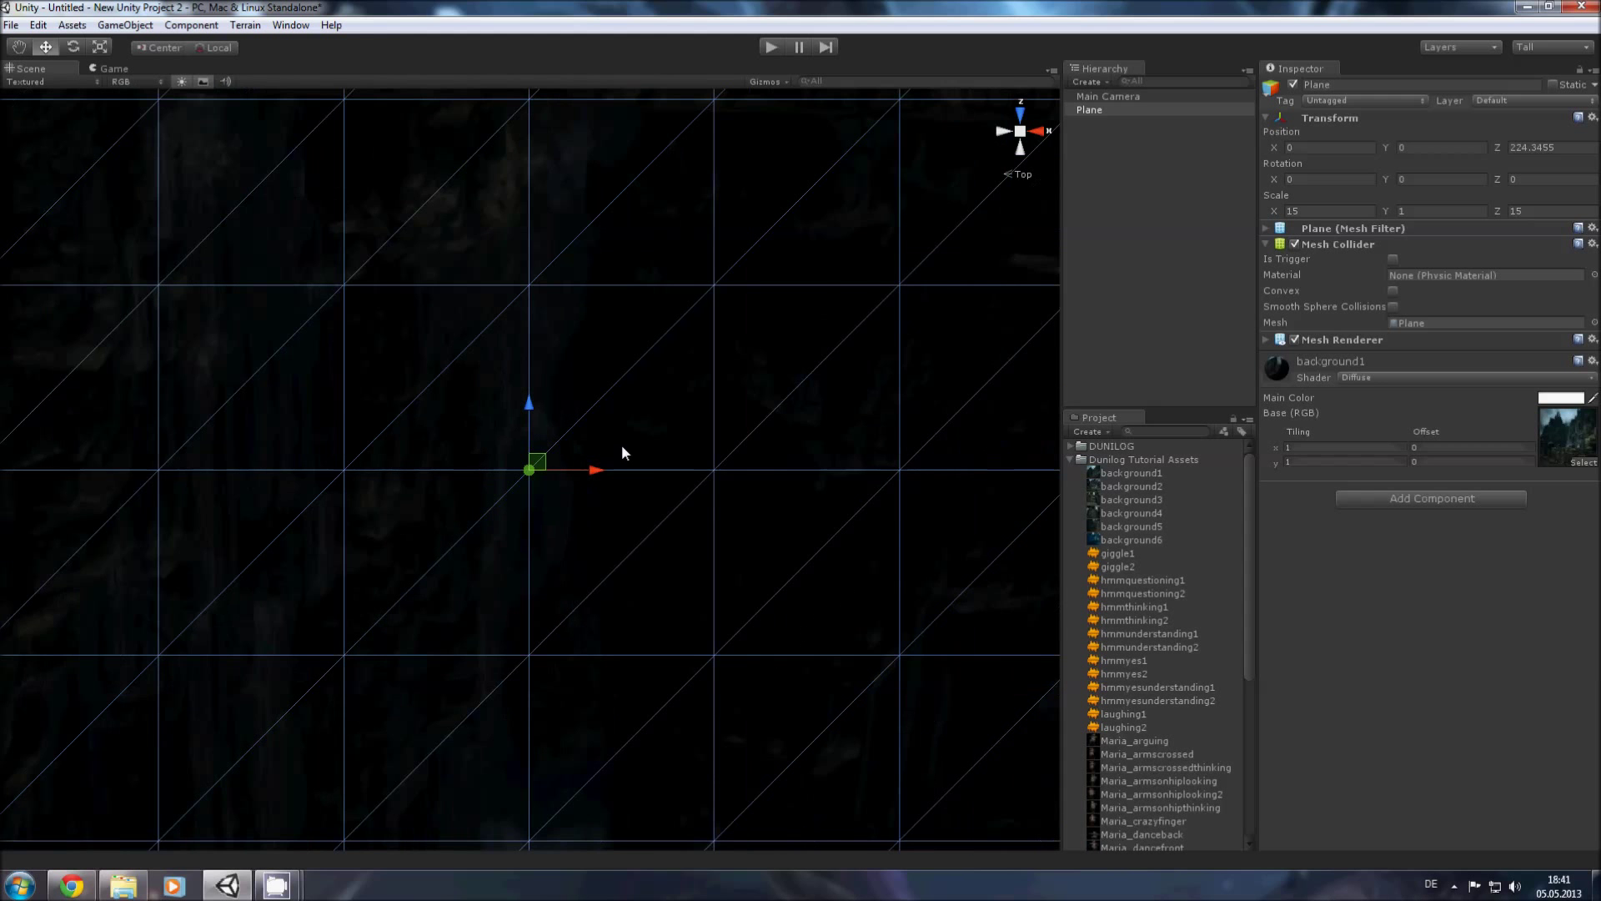
pyautogui.scroll(-8, 622, 450)
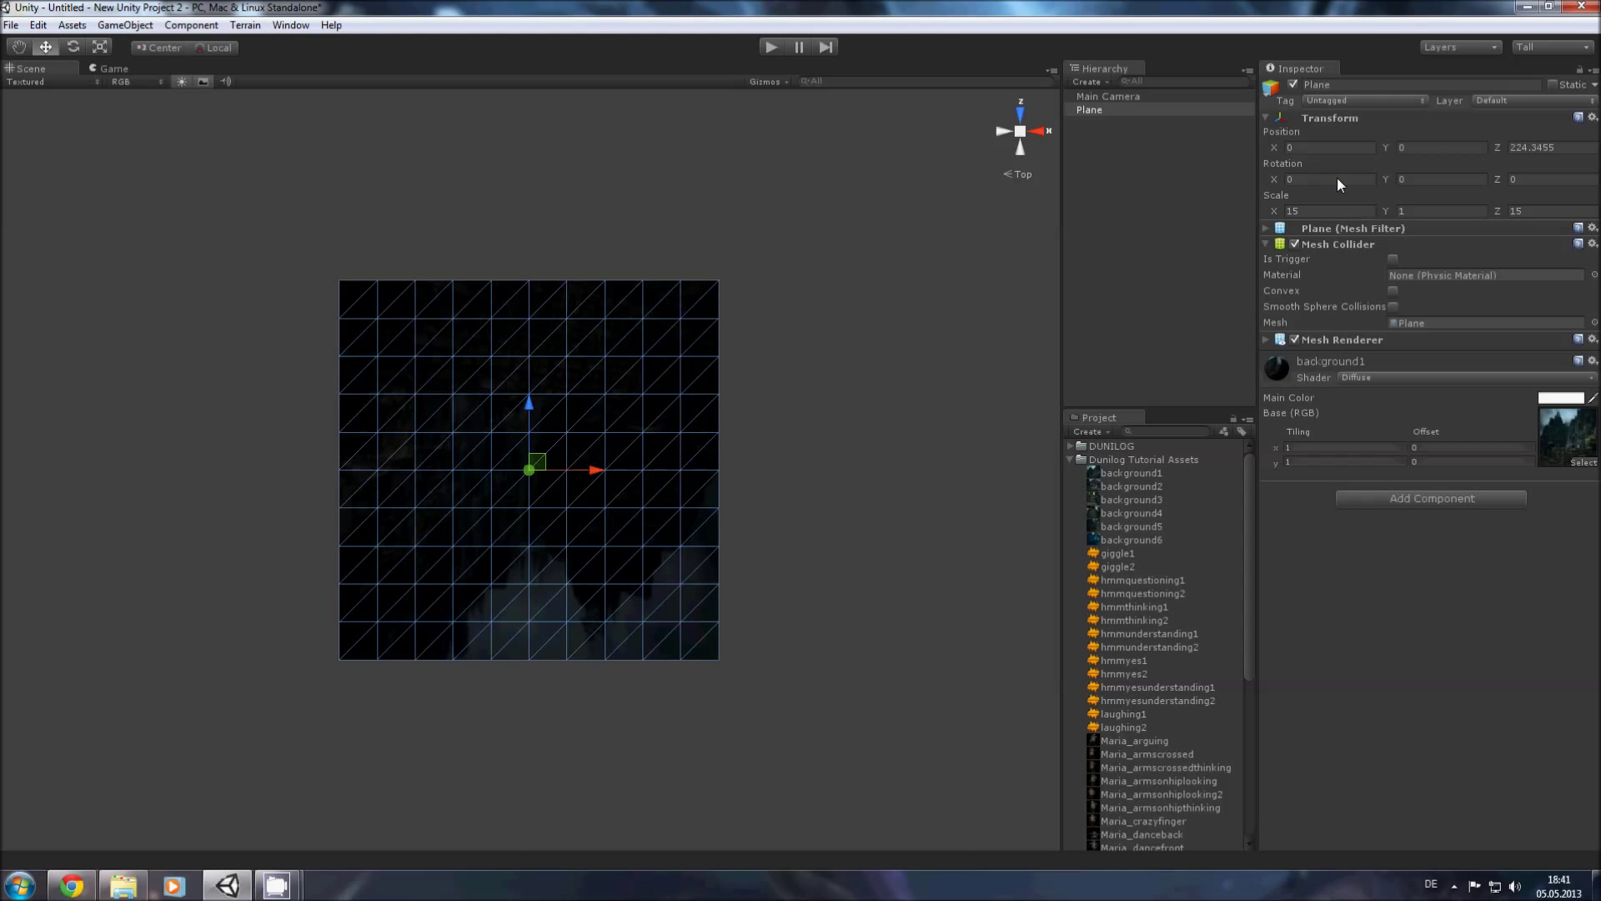
pyautogui.write('90')
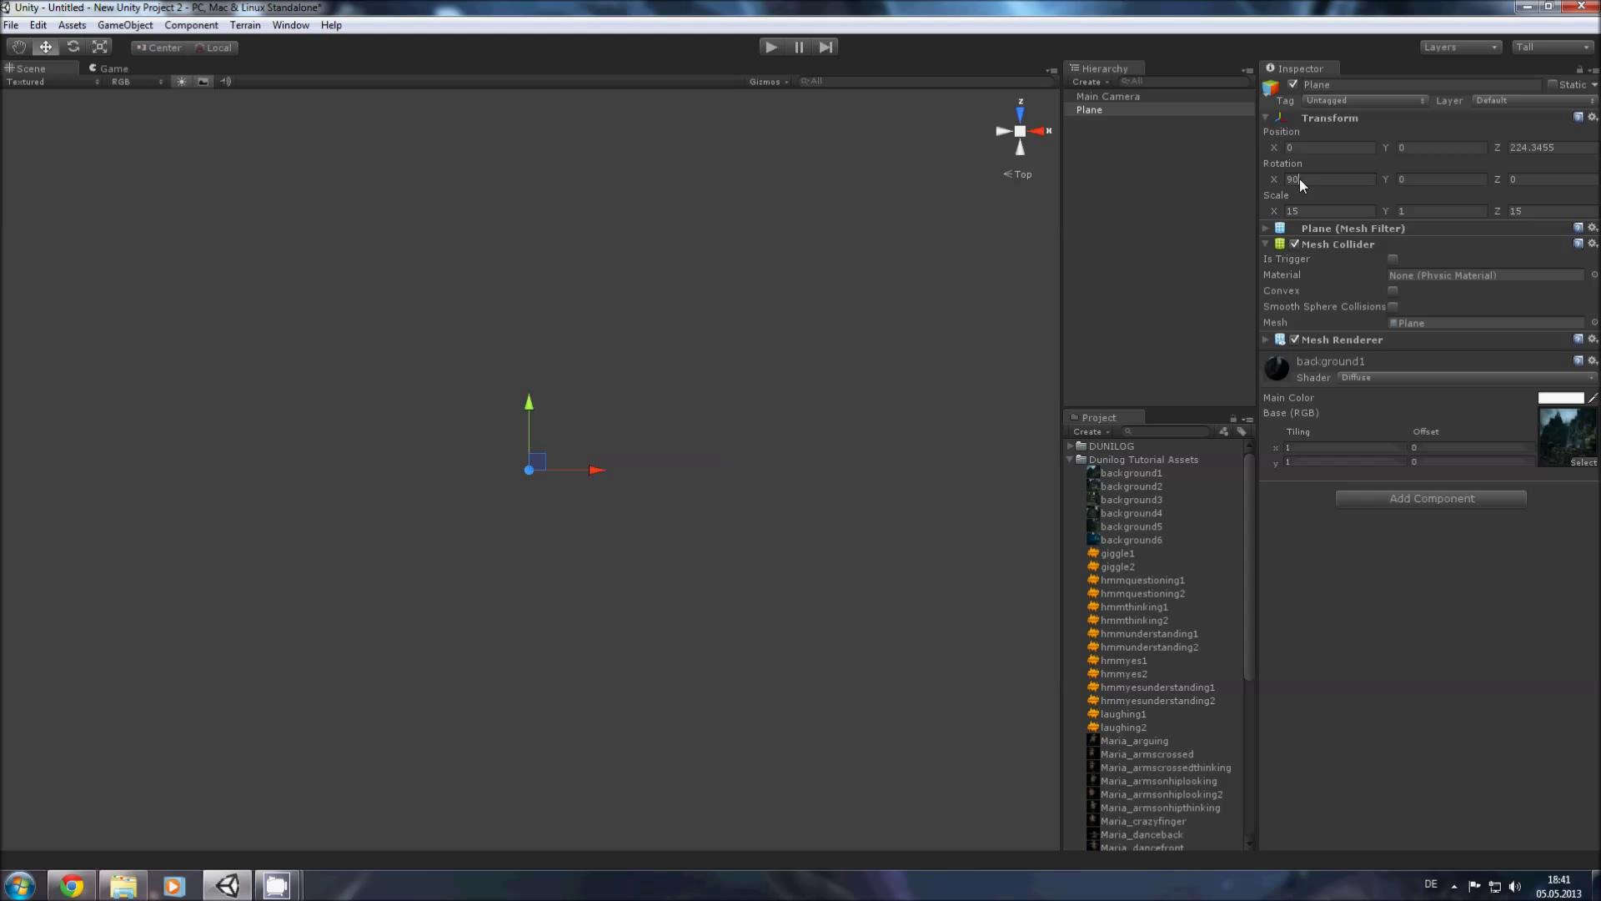
pyautogui.click(1421, 178)
pyautogui.write('180')
pyautogui.click(108, 71)
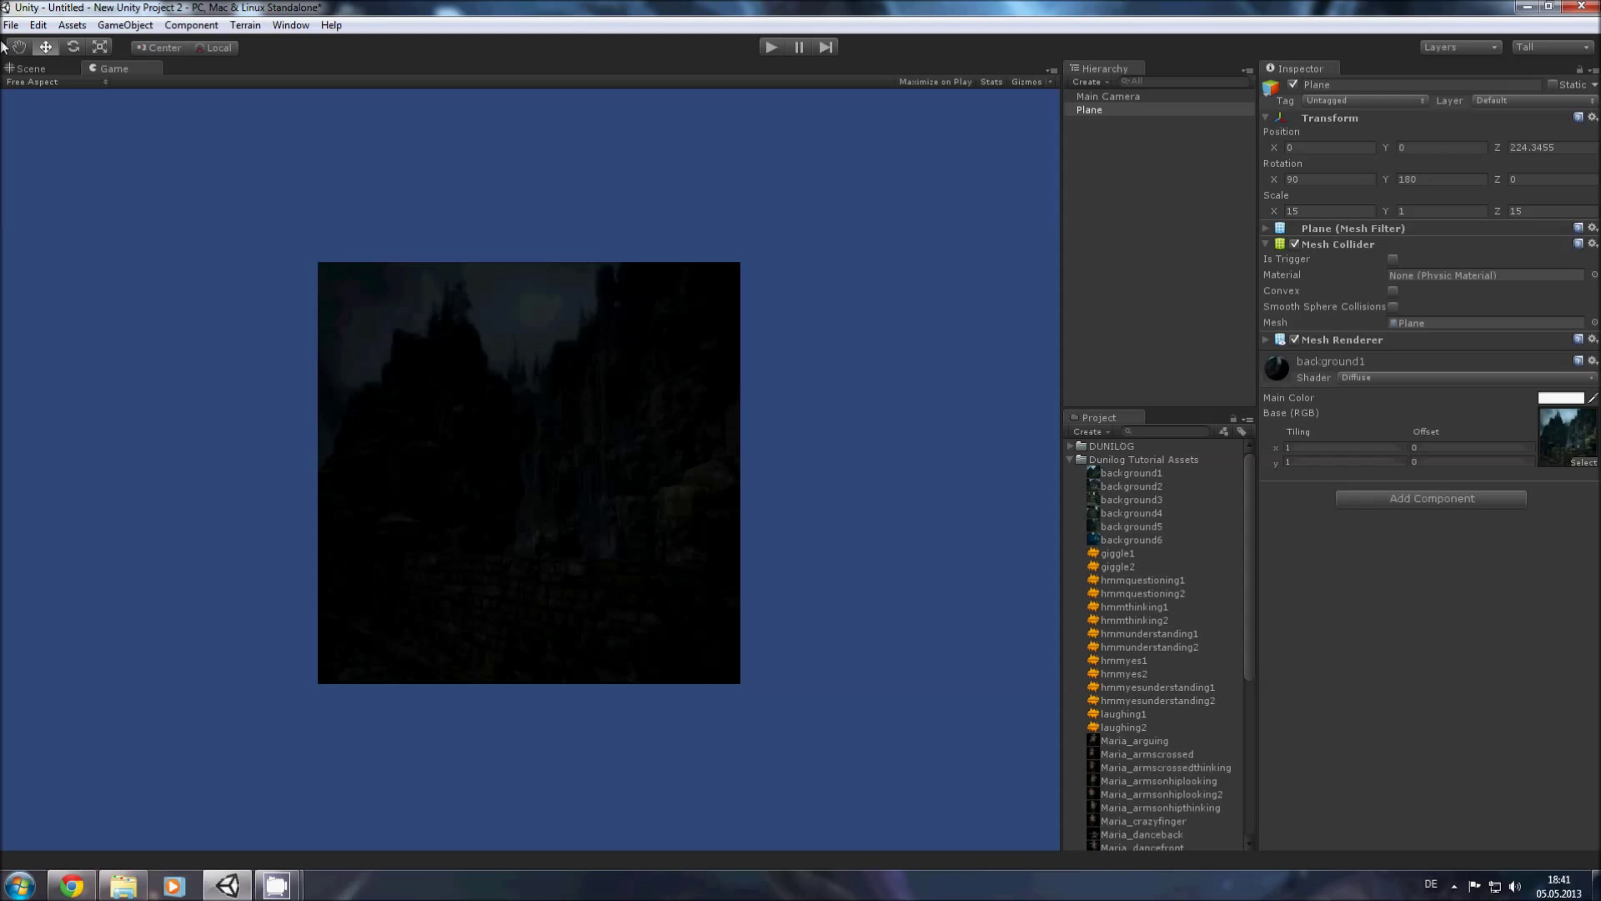
pyautogui.click(25, 72)
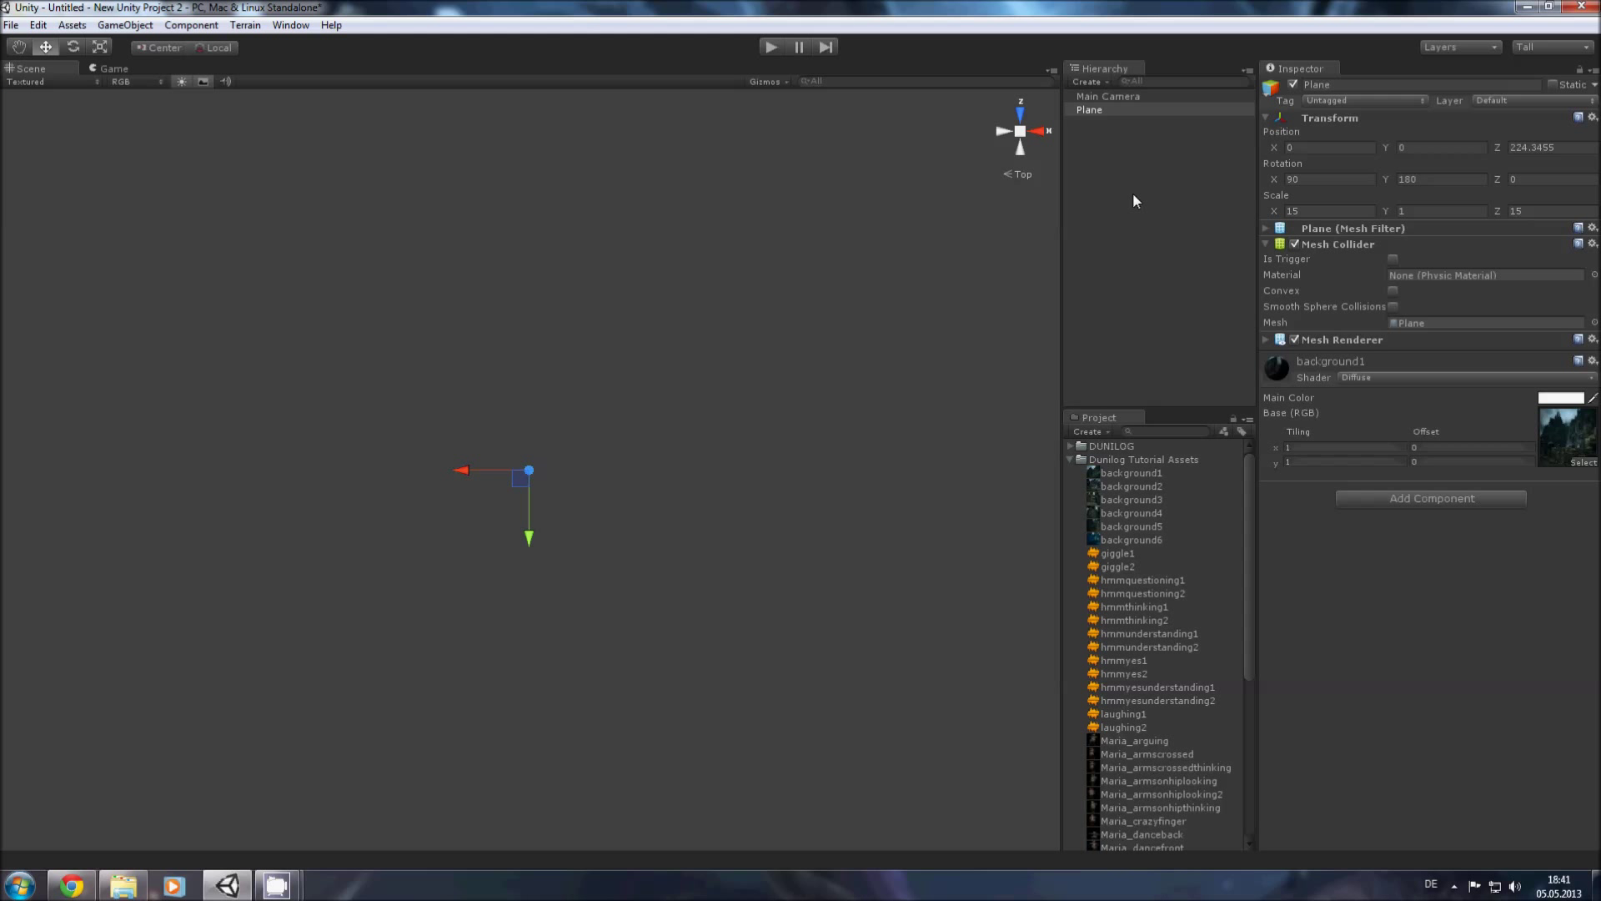
# Step: Add a Directional Light to the scene and preview the Game view
pyautogui.click(193, 26)
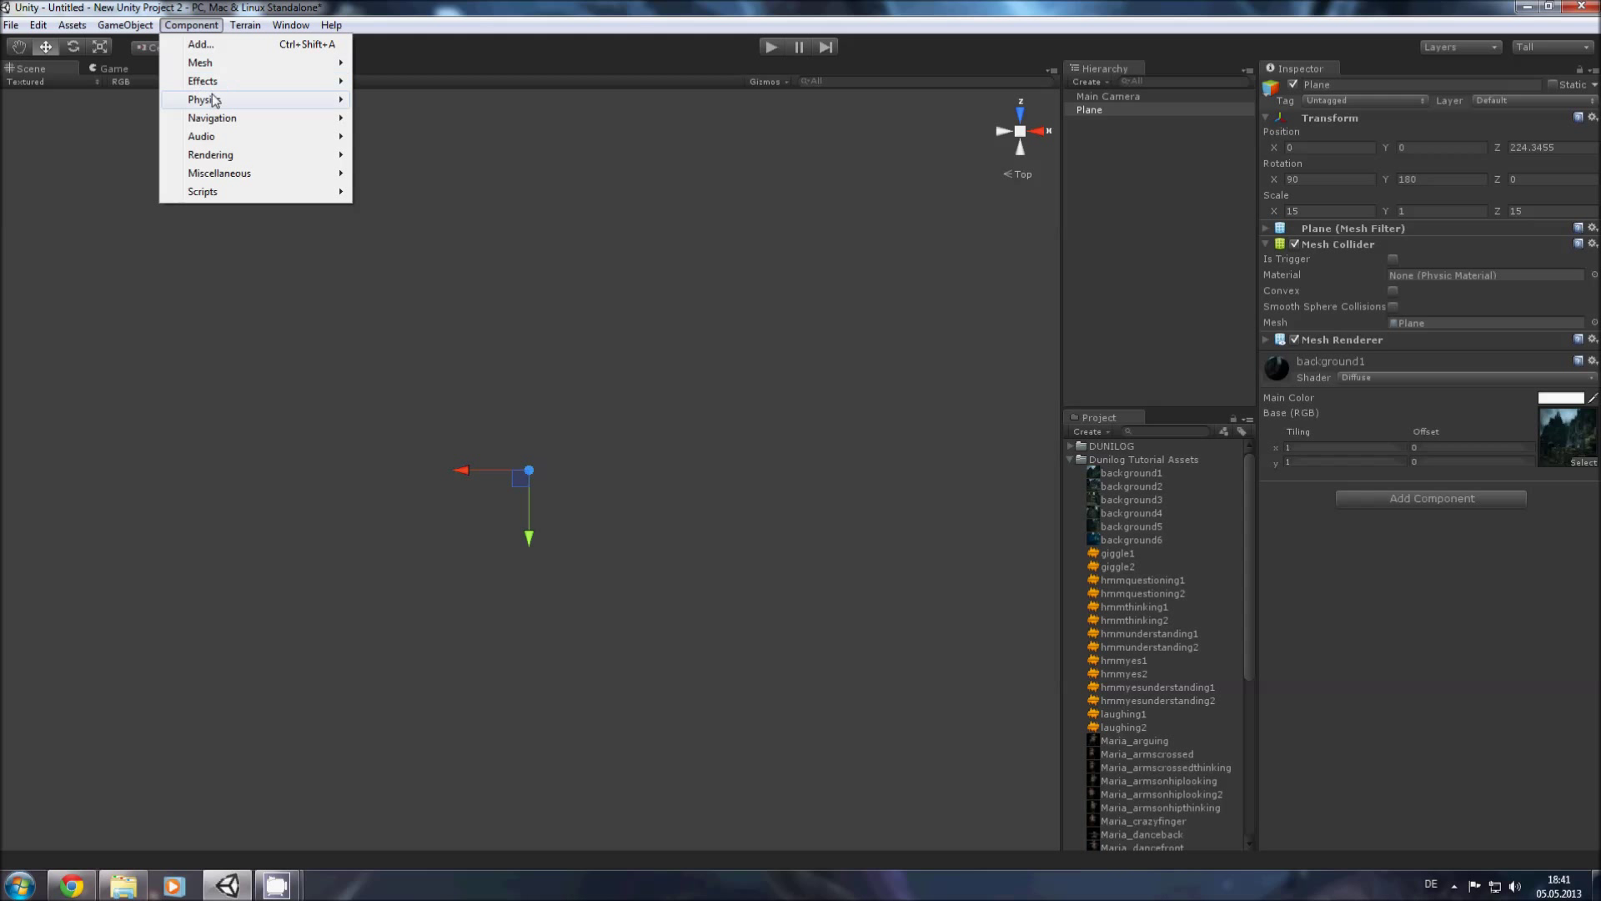
pyautogui.moveTo(125, 27)
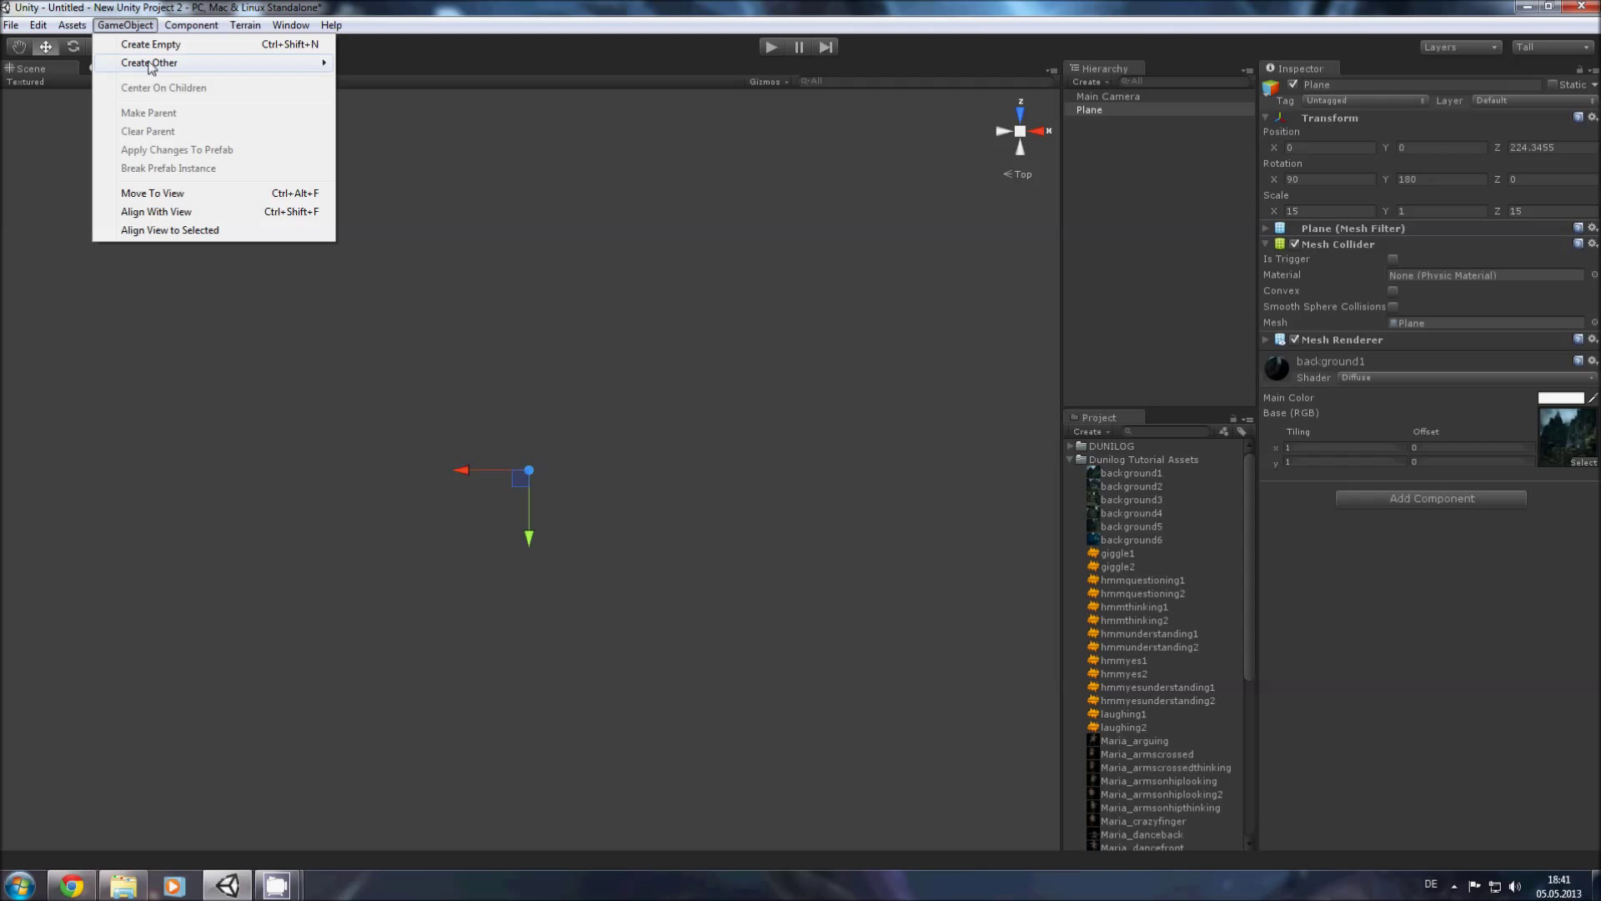
pyautogui.moveTo(157, 66)
pyautogui.click(388, 164)
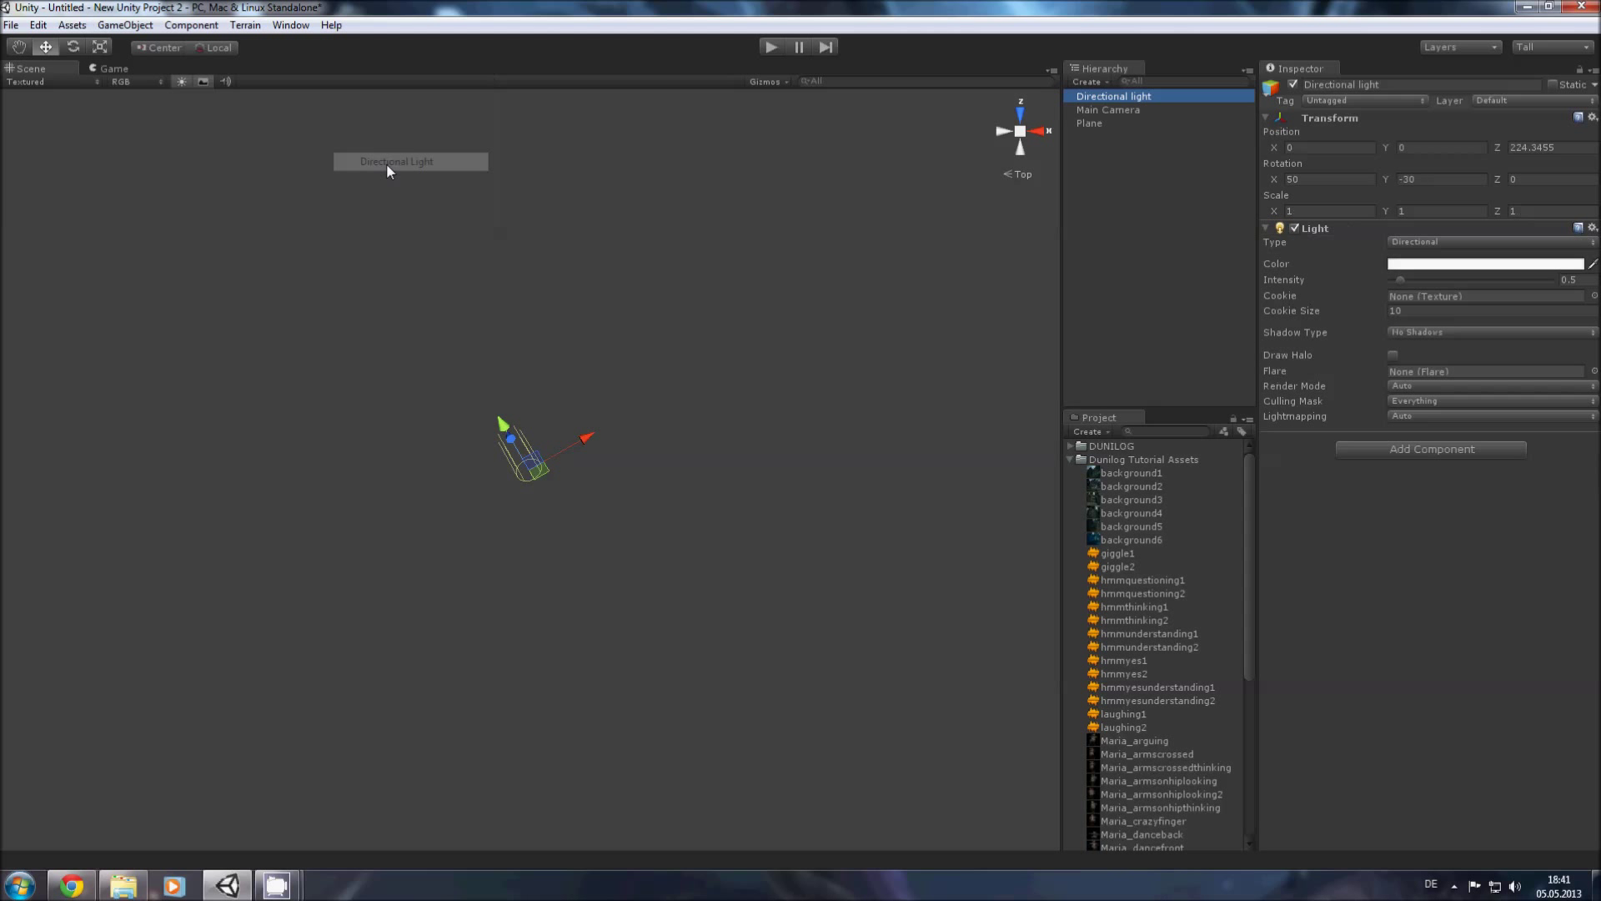
pyautogui.click(115, 69)
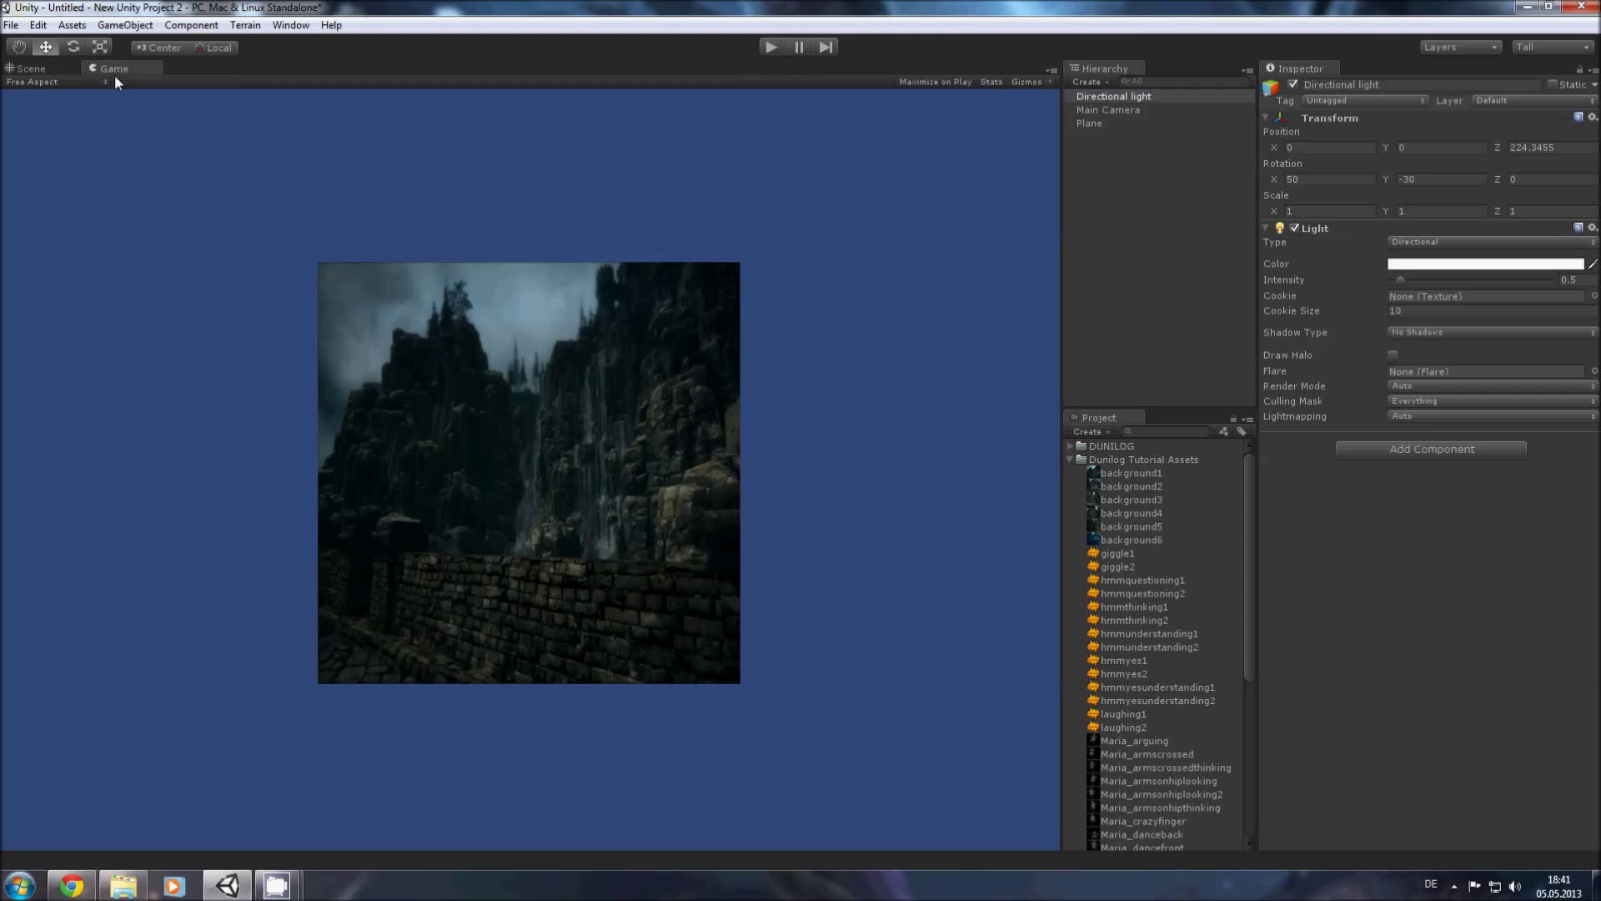
pyautogui.click(21, 70)
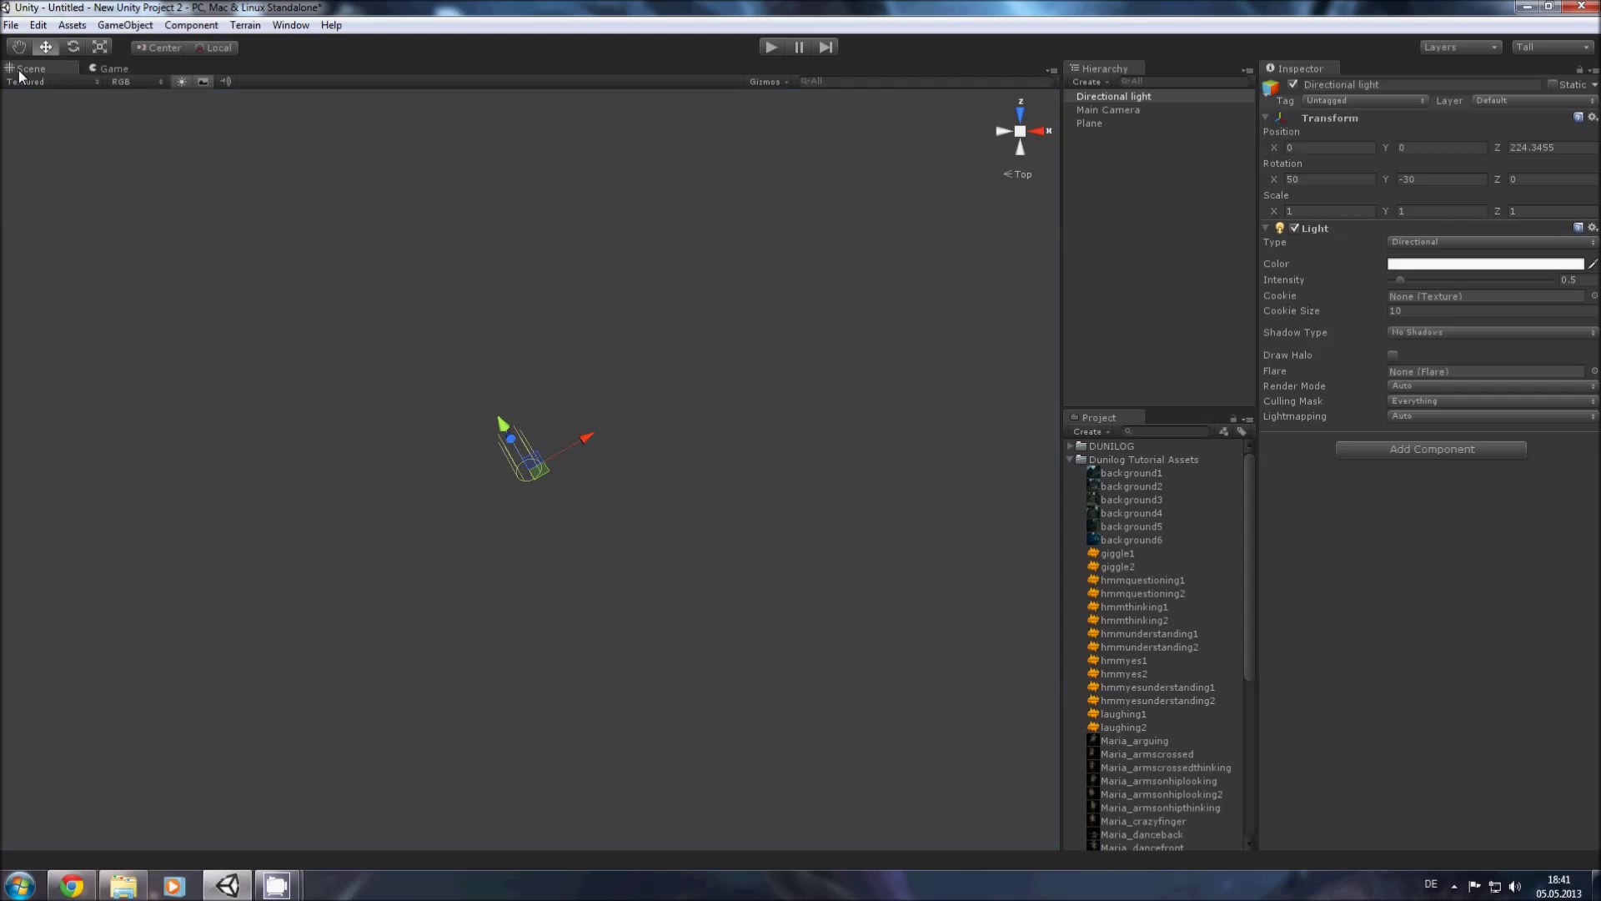
# Step: Move the Main Camera forward to about Z 144.8 so the waterfall fills the Game view
pyautogui.click(1118, 113)
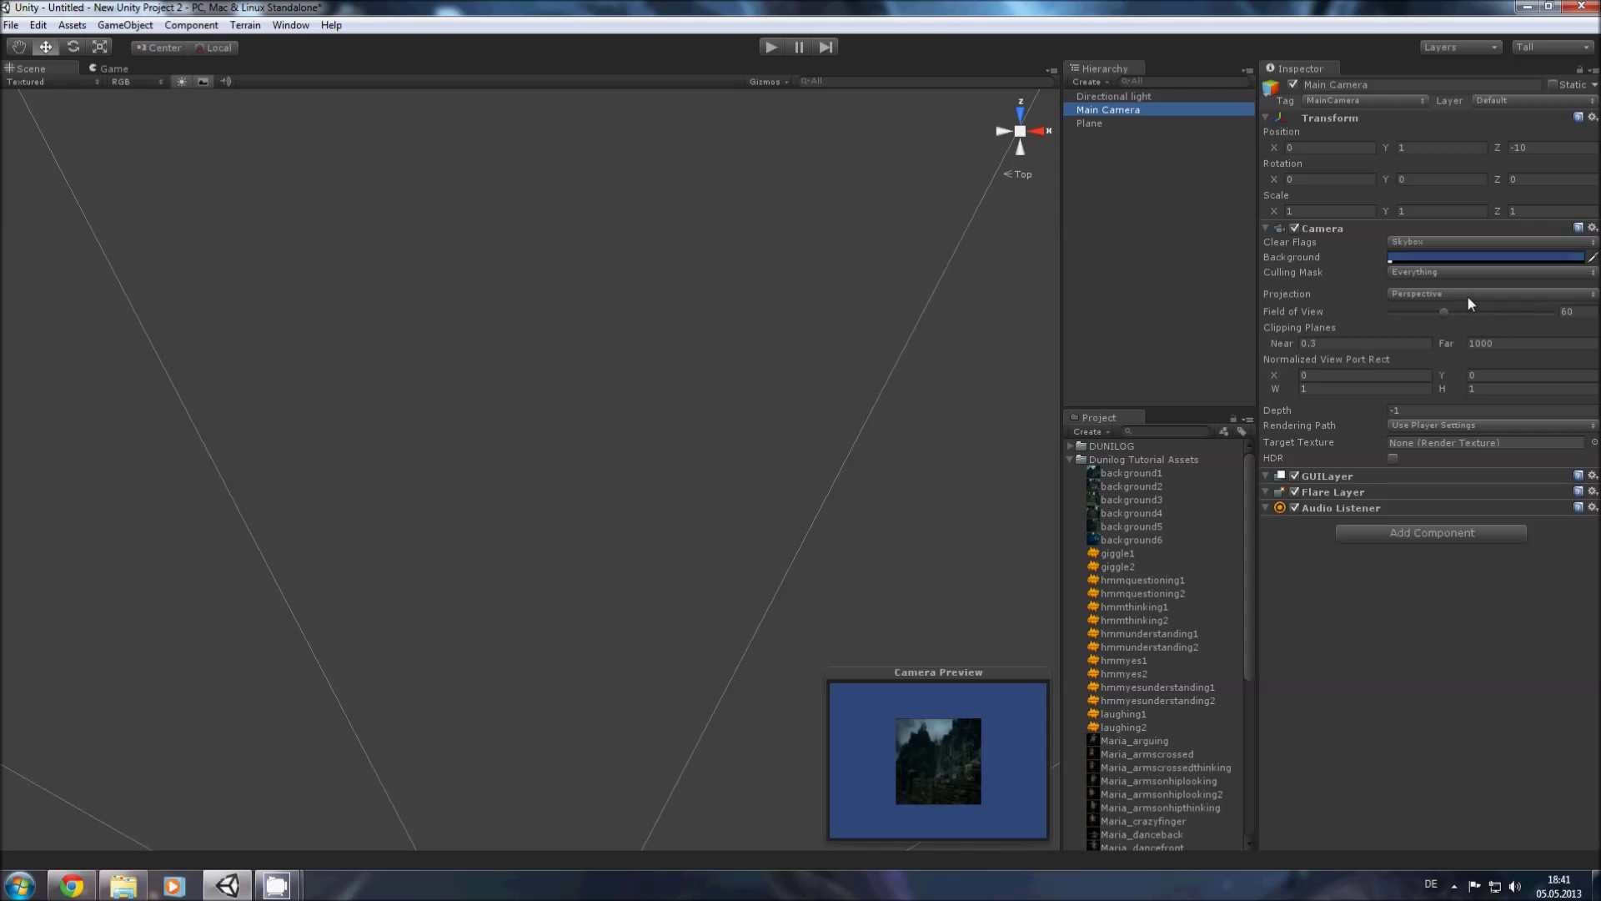
pyautogui.scroll(-5, 720, 473)
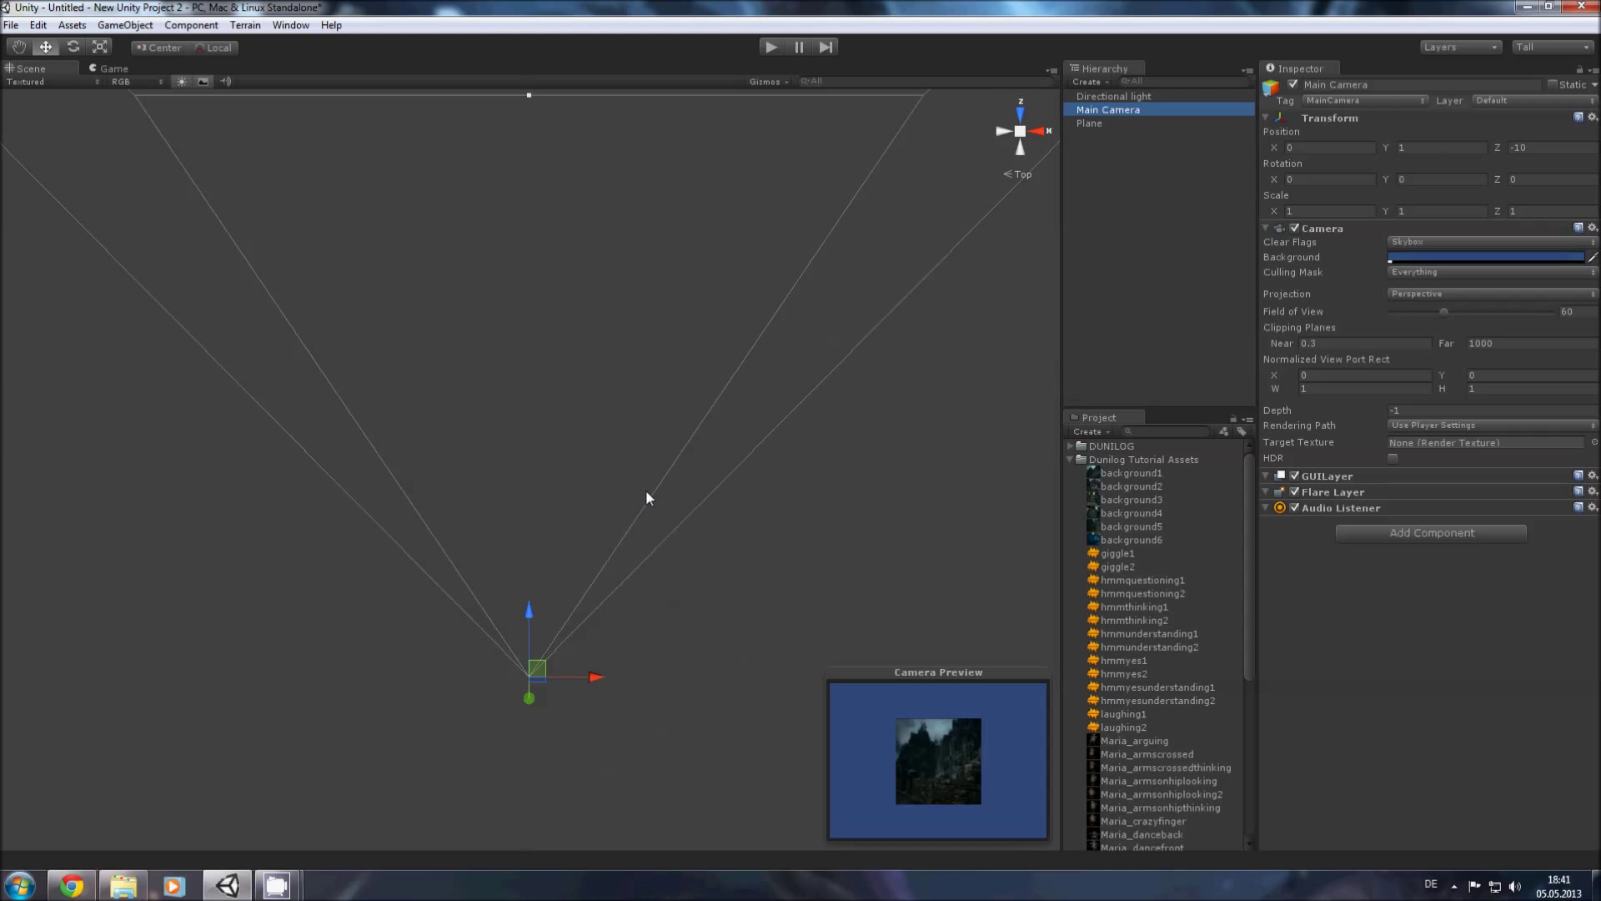
pyautogui.moveTo(526, 614); pyautogui.dragTo(539, 478)
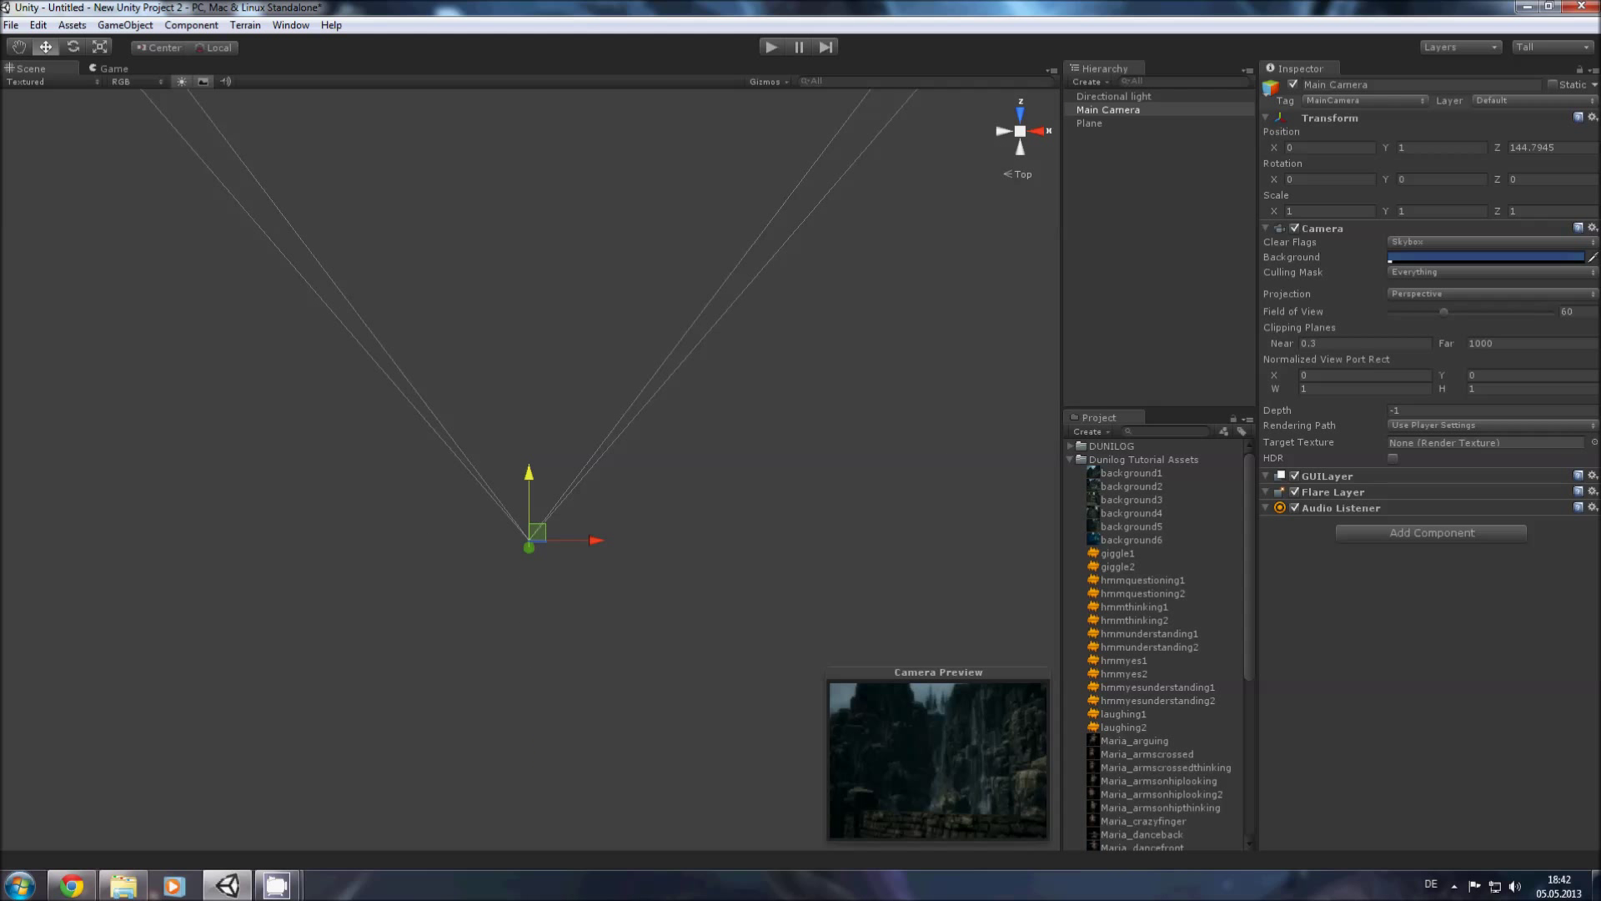
pyautogui.click(115, 68)
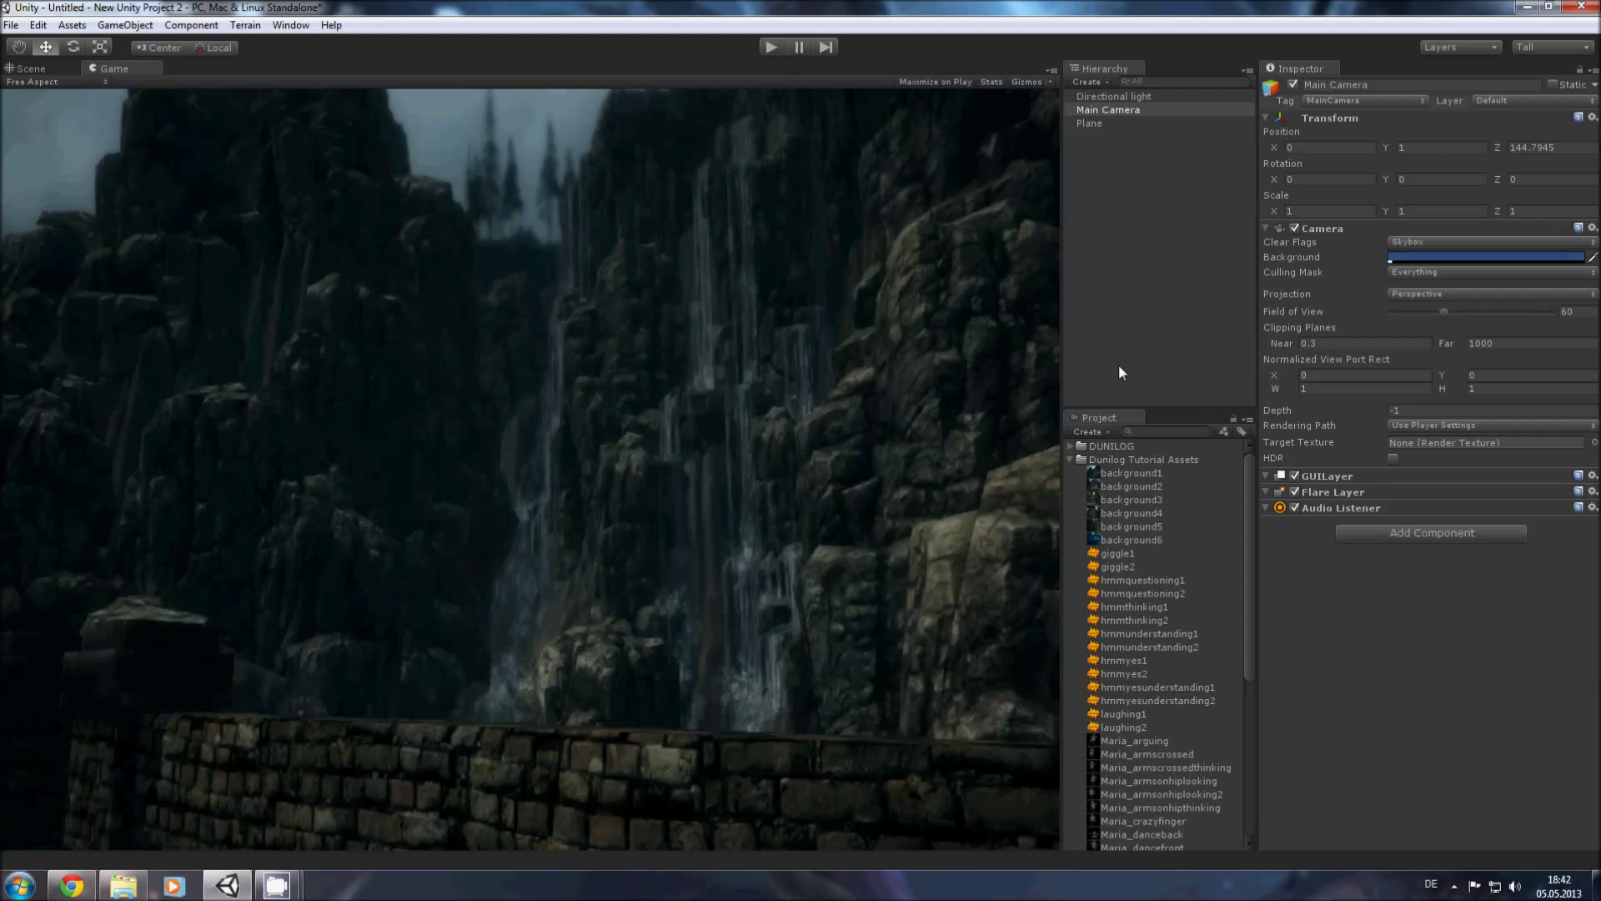
pyautogui.click(1071, 460)
# Step: Rename the existing Plane to 'Background'
pyautogui.click(1129, 197)
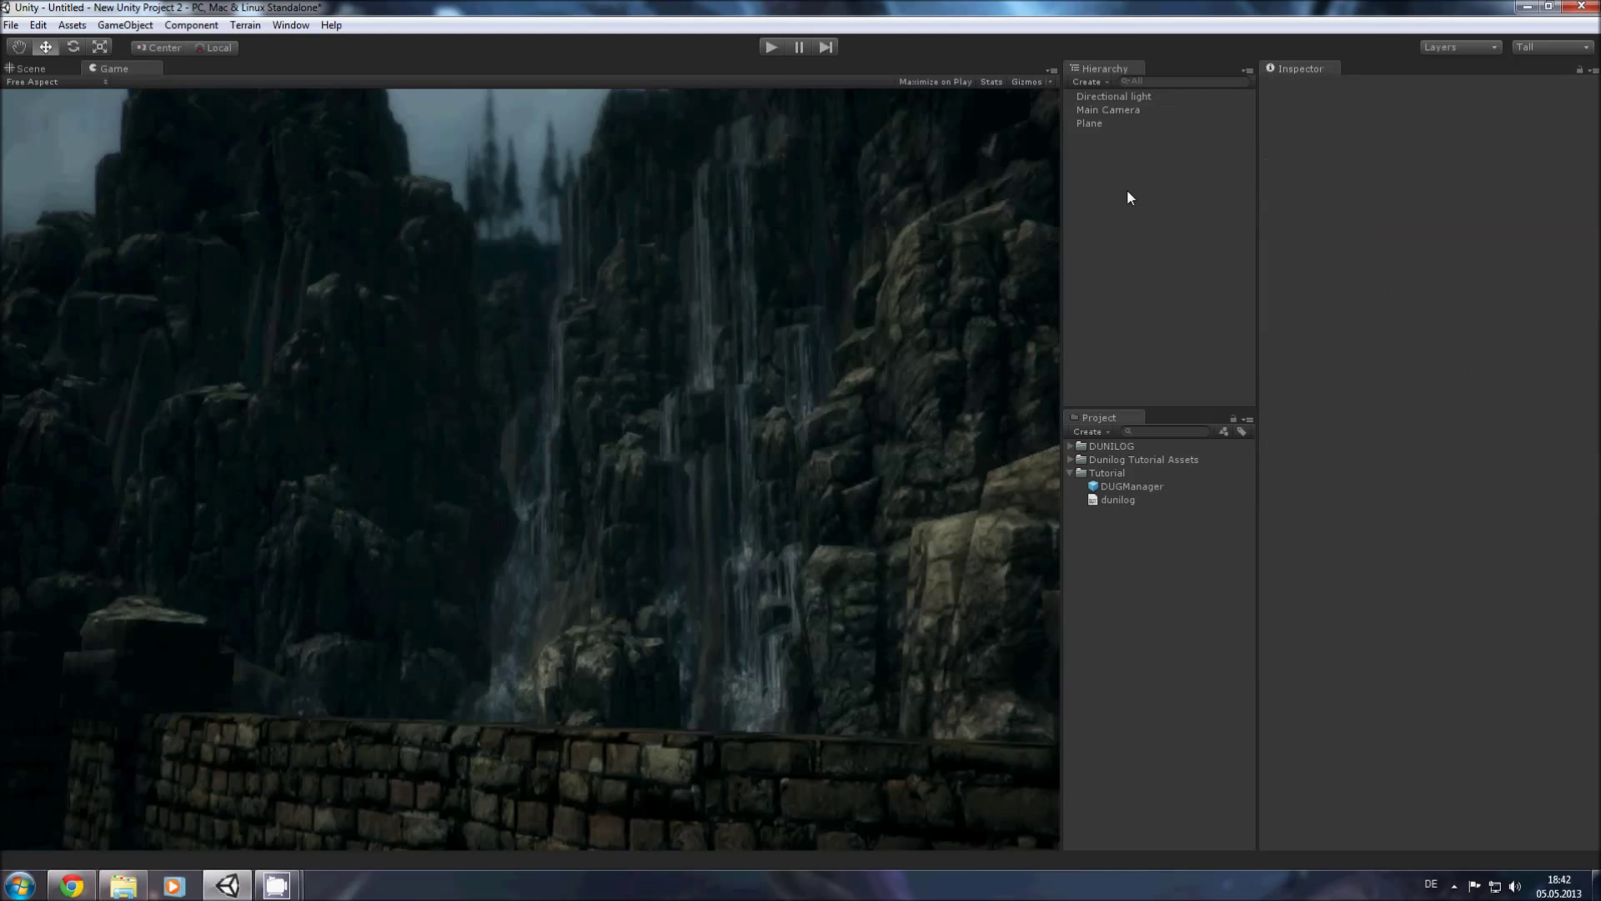
pyautogui.click(125, 25)
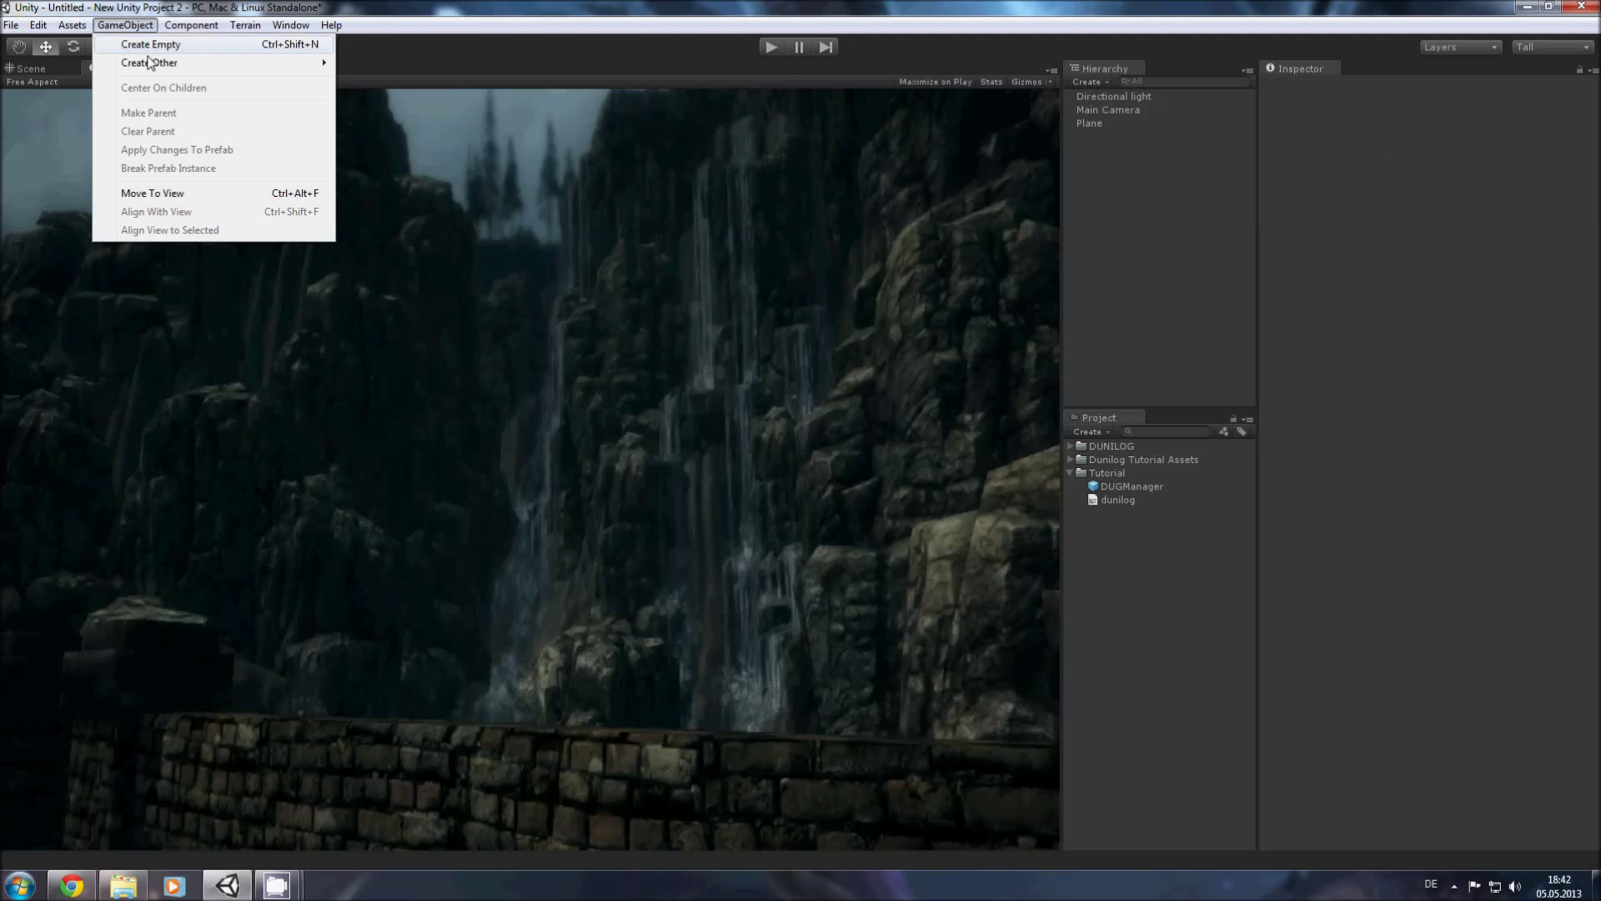
pyautogui.moveTo(152, 66)
pyautogui.click(1093, 124)
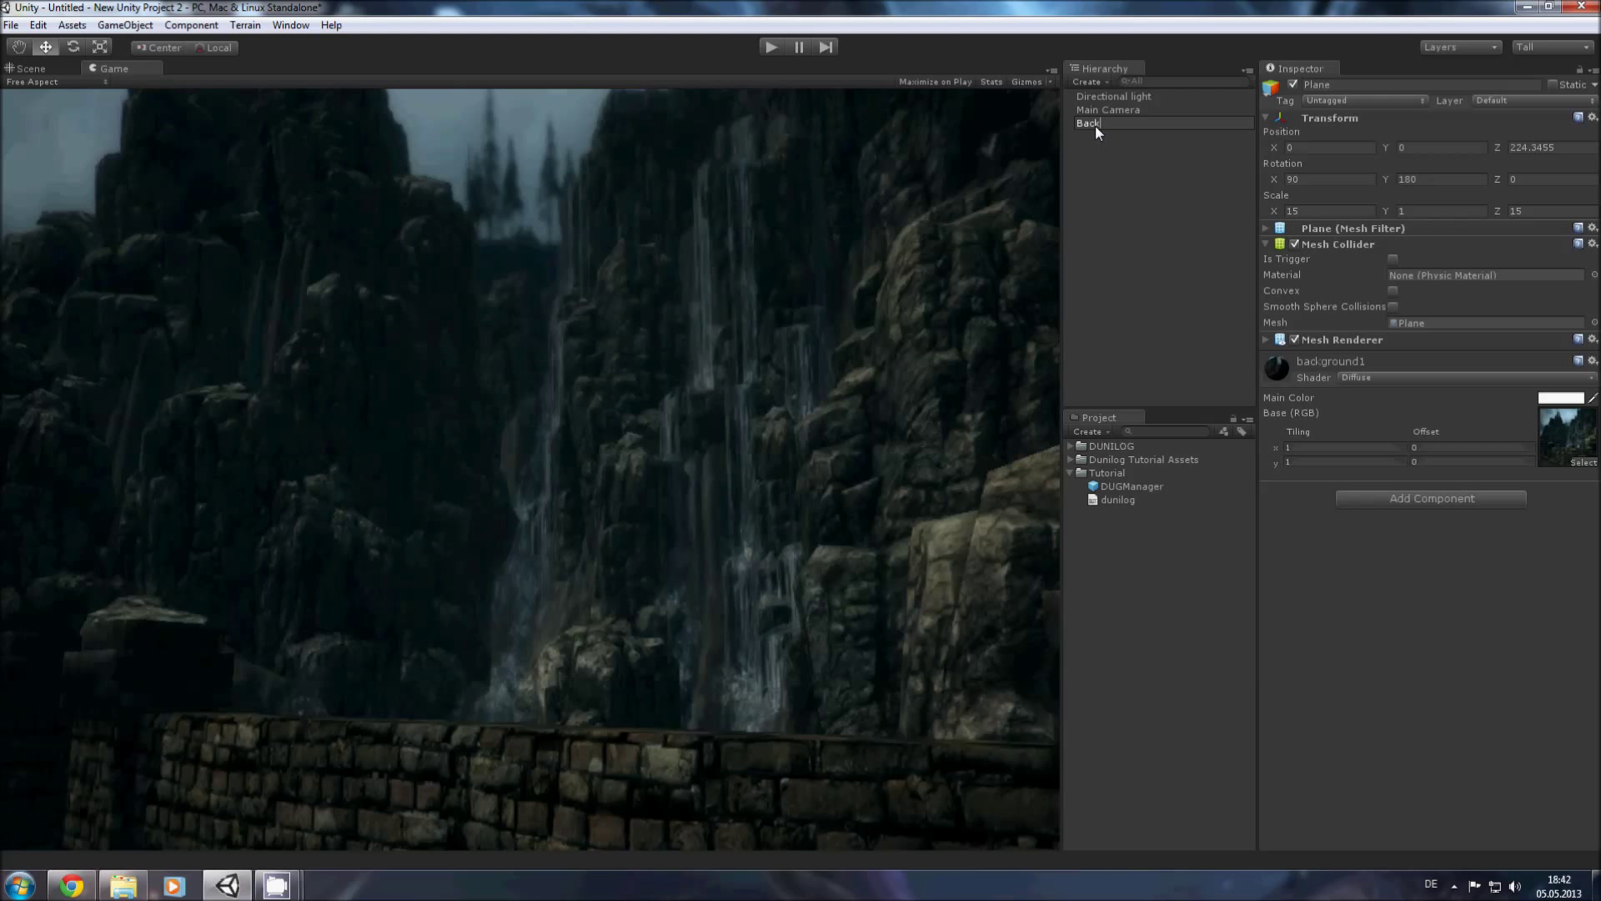
pyautogui.write('Background')
pyautogui.press('Return')
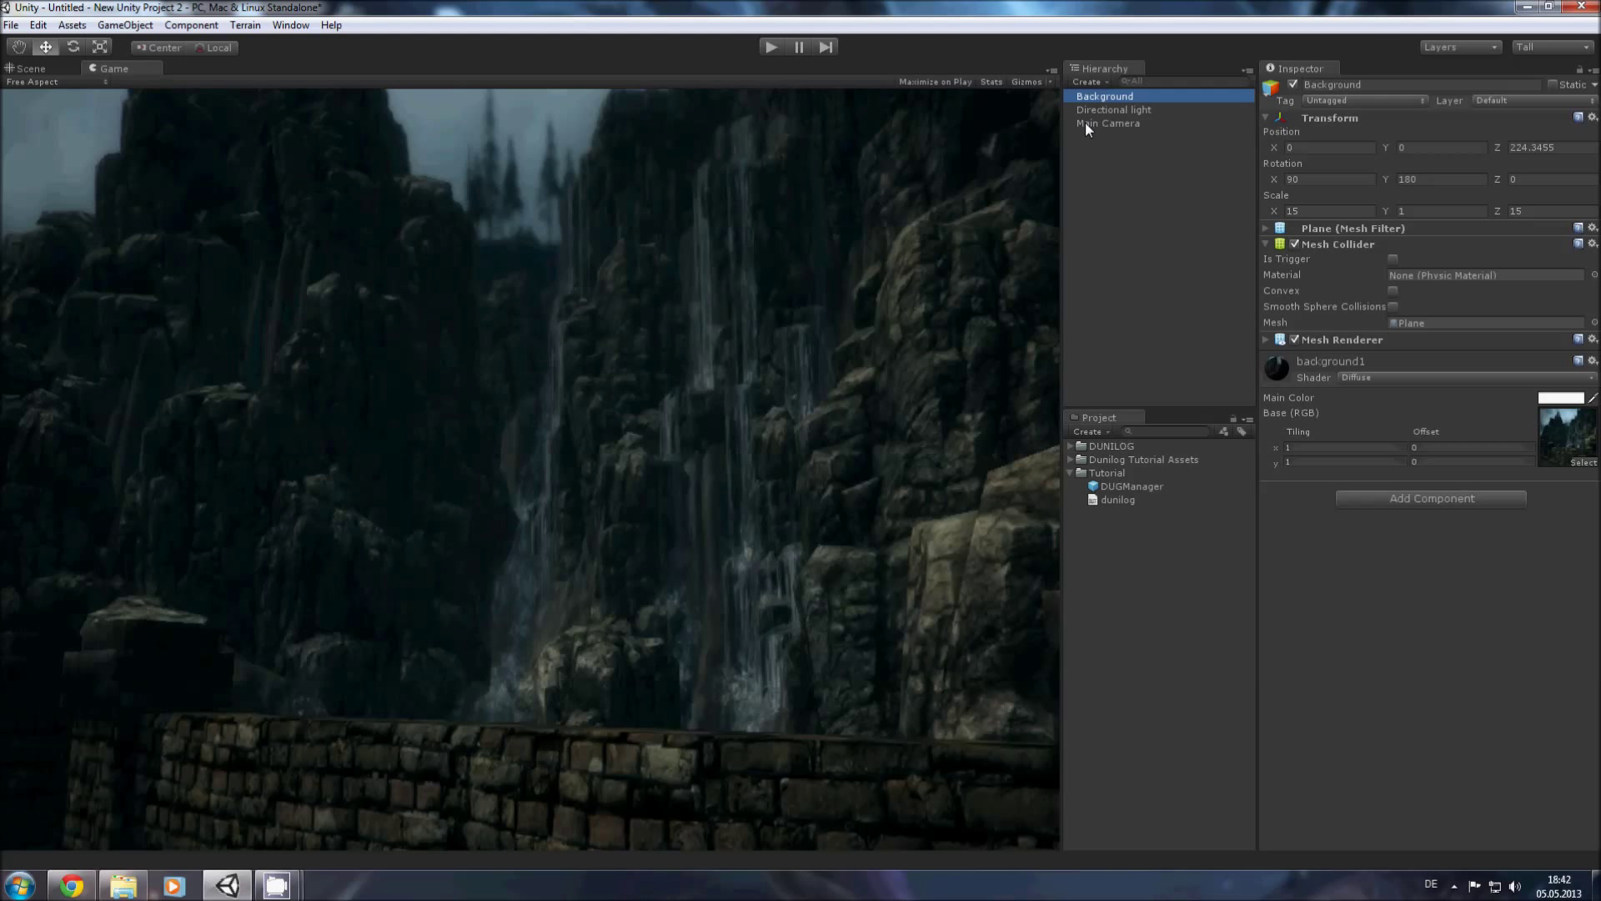
pyautogui.click(1136, 217)
# Step: Create a second Plane scaled to 10 on X and Z
pyautogui.click(121, 25)
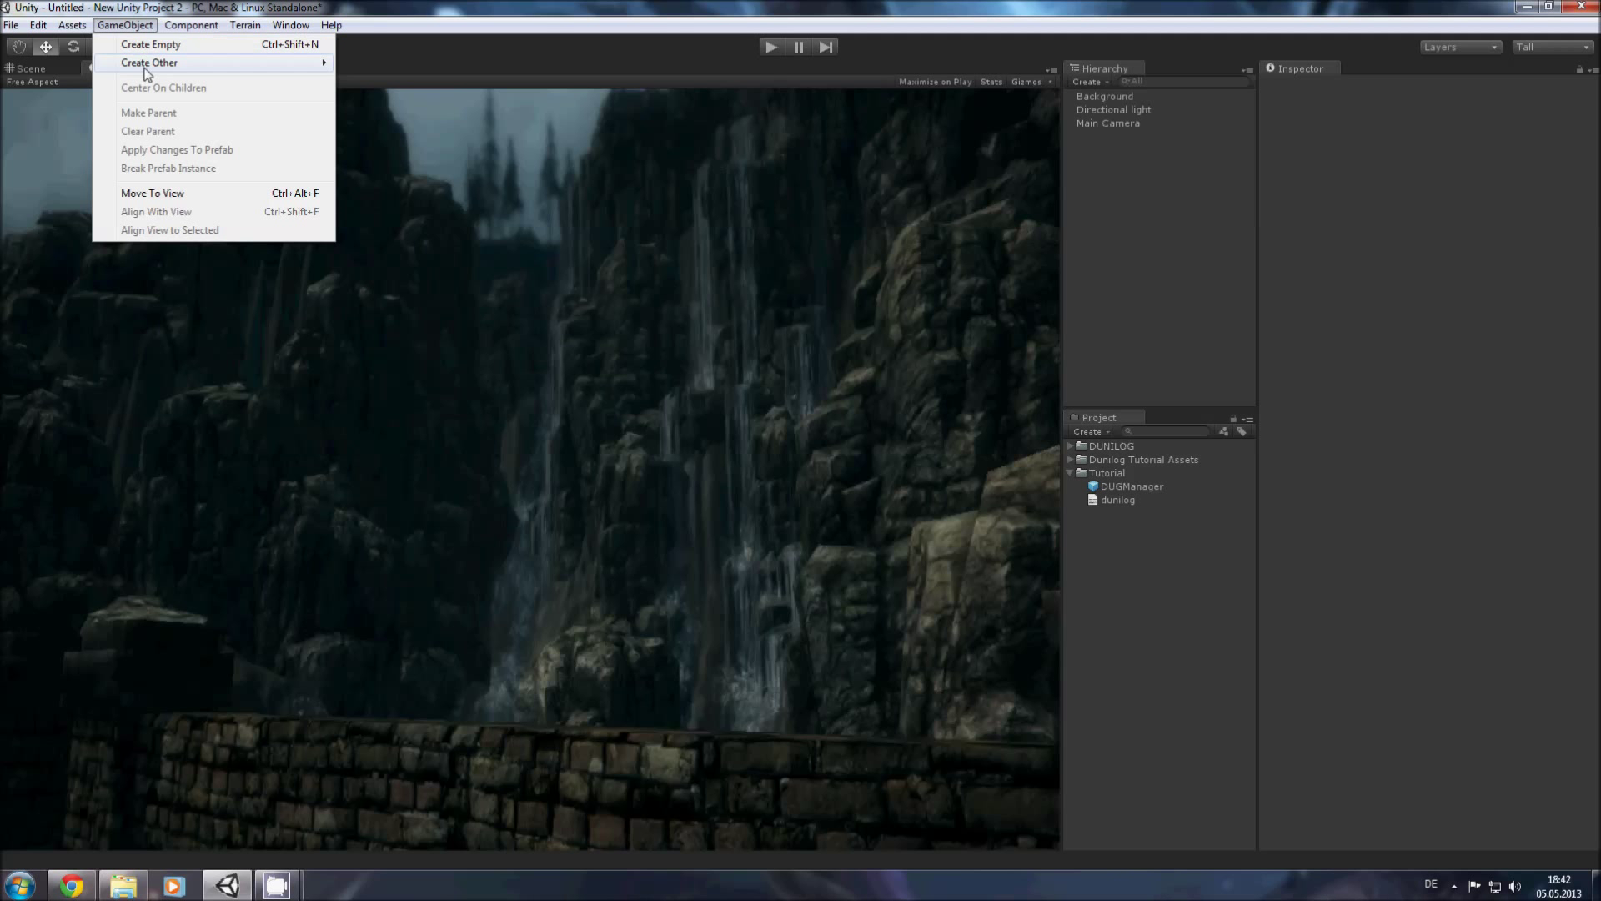
pyautogui.moveTo(149, 66)
pyautogui.click(373, 315)
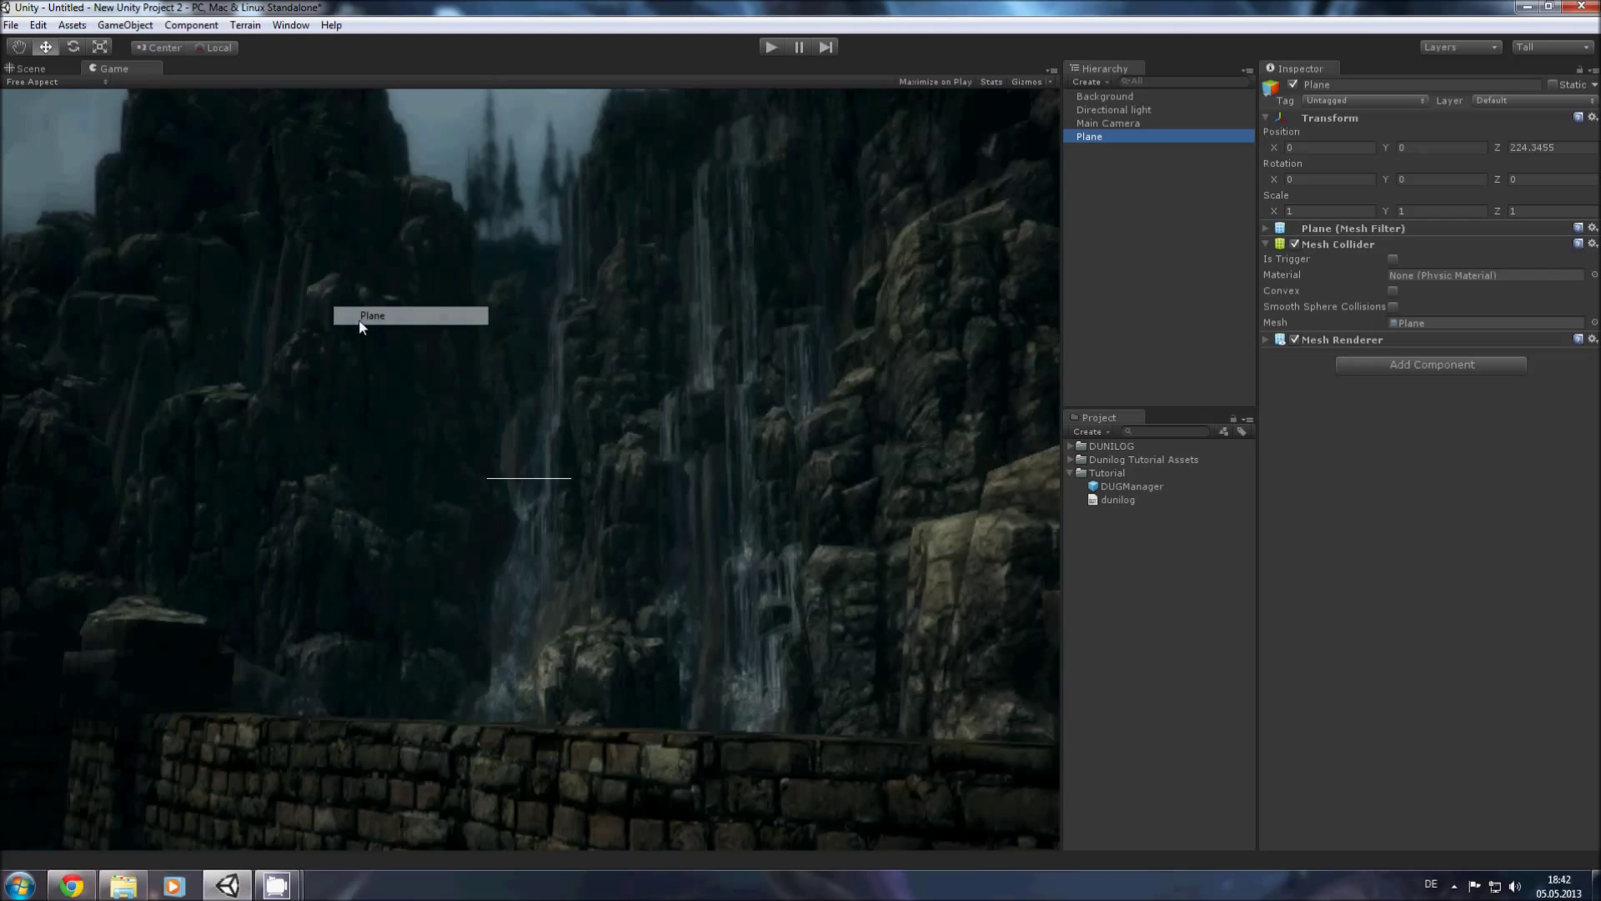
pyautogui.click(1312, 212)
pyautogui.write('10')
pyautogui.press('Tab')
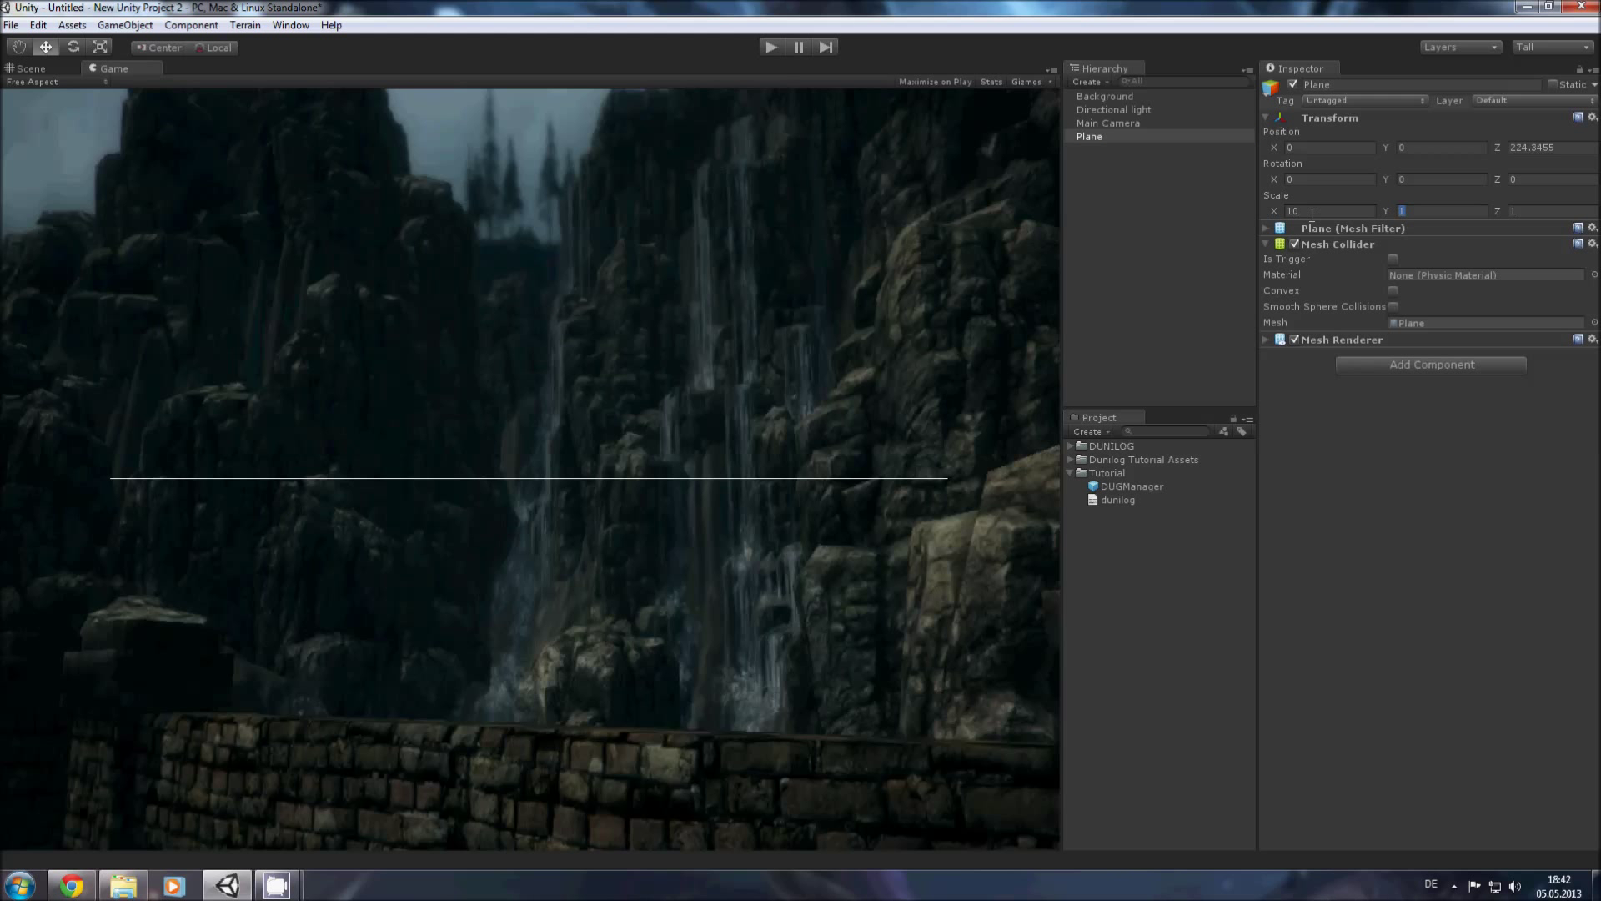
pyautogui.press('Tab')
pyautogui.write('10')
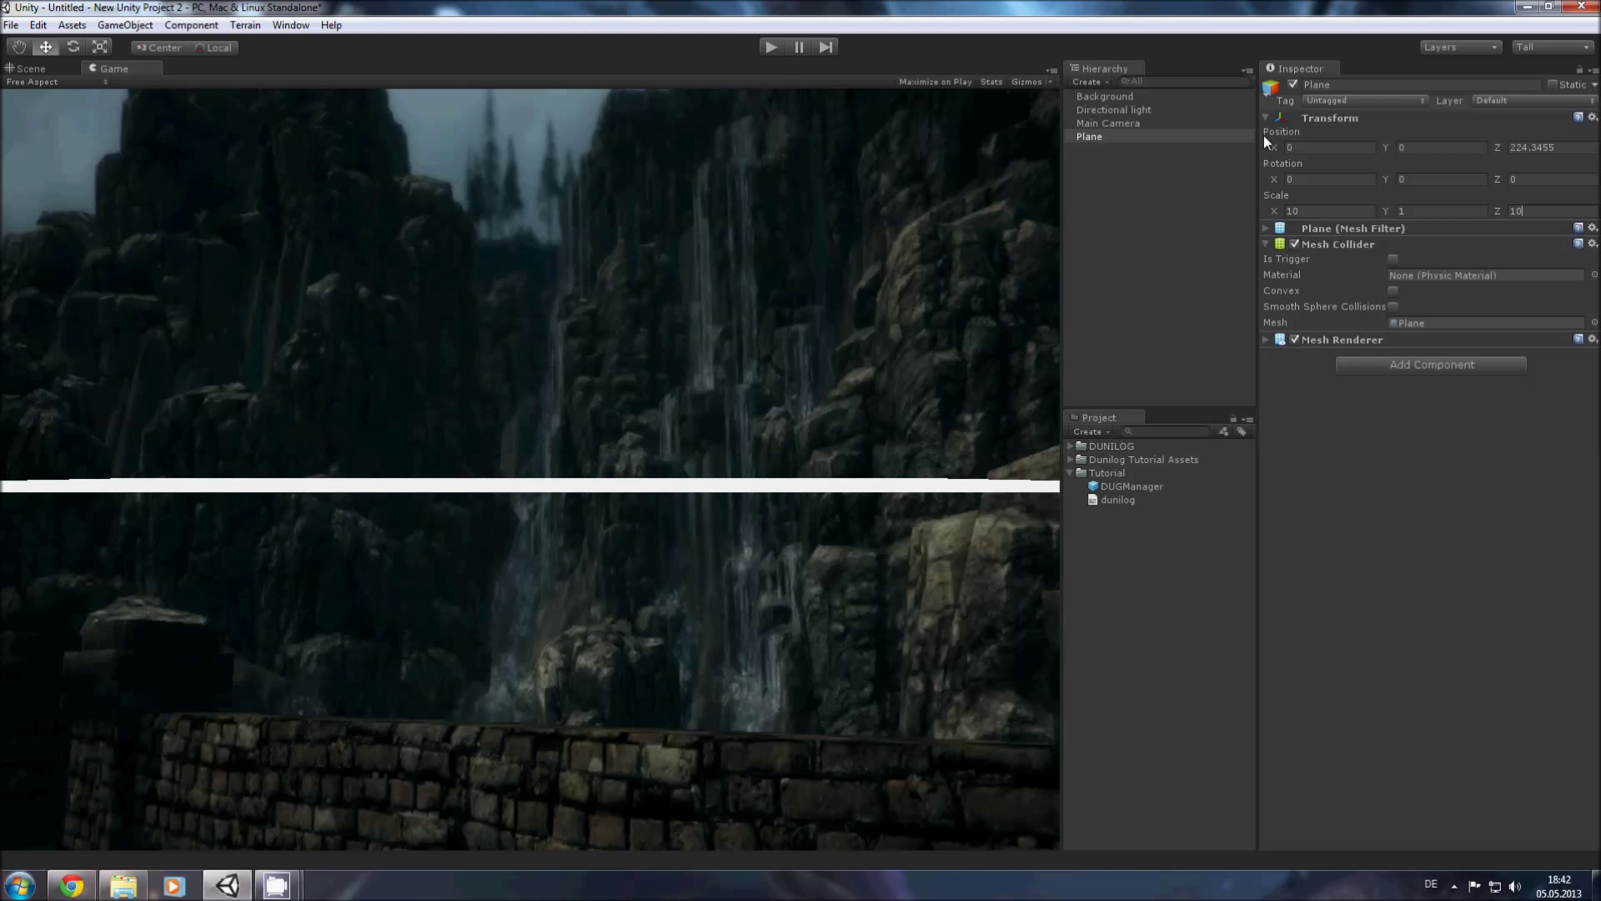
# Step: Rotate the new Plane 90° on X and 180° on Y
pyautogui.click(1315, 180)
pyautogui.write('90')
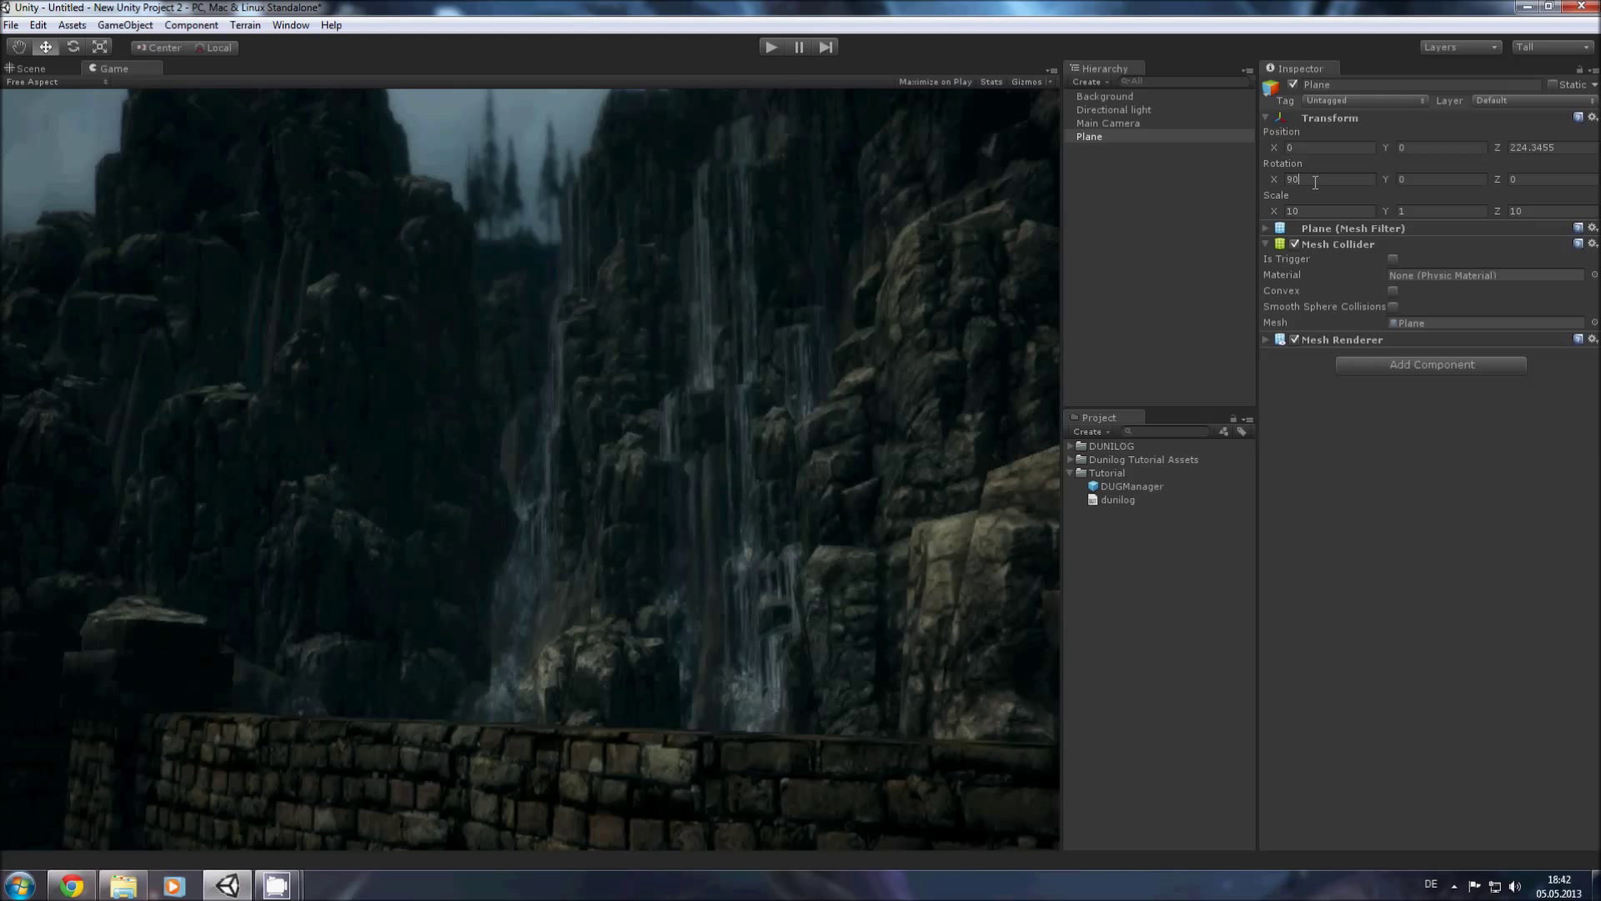
pyautogui.press('Tab')
pyautogui.write('180')
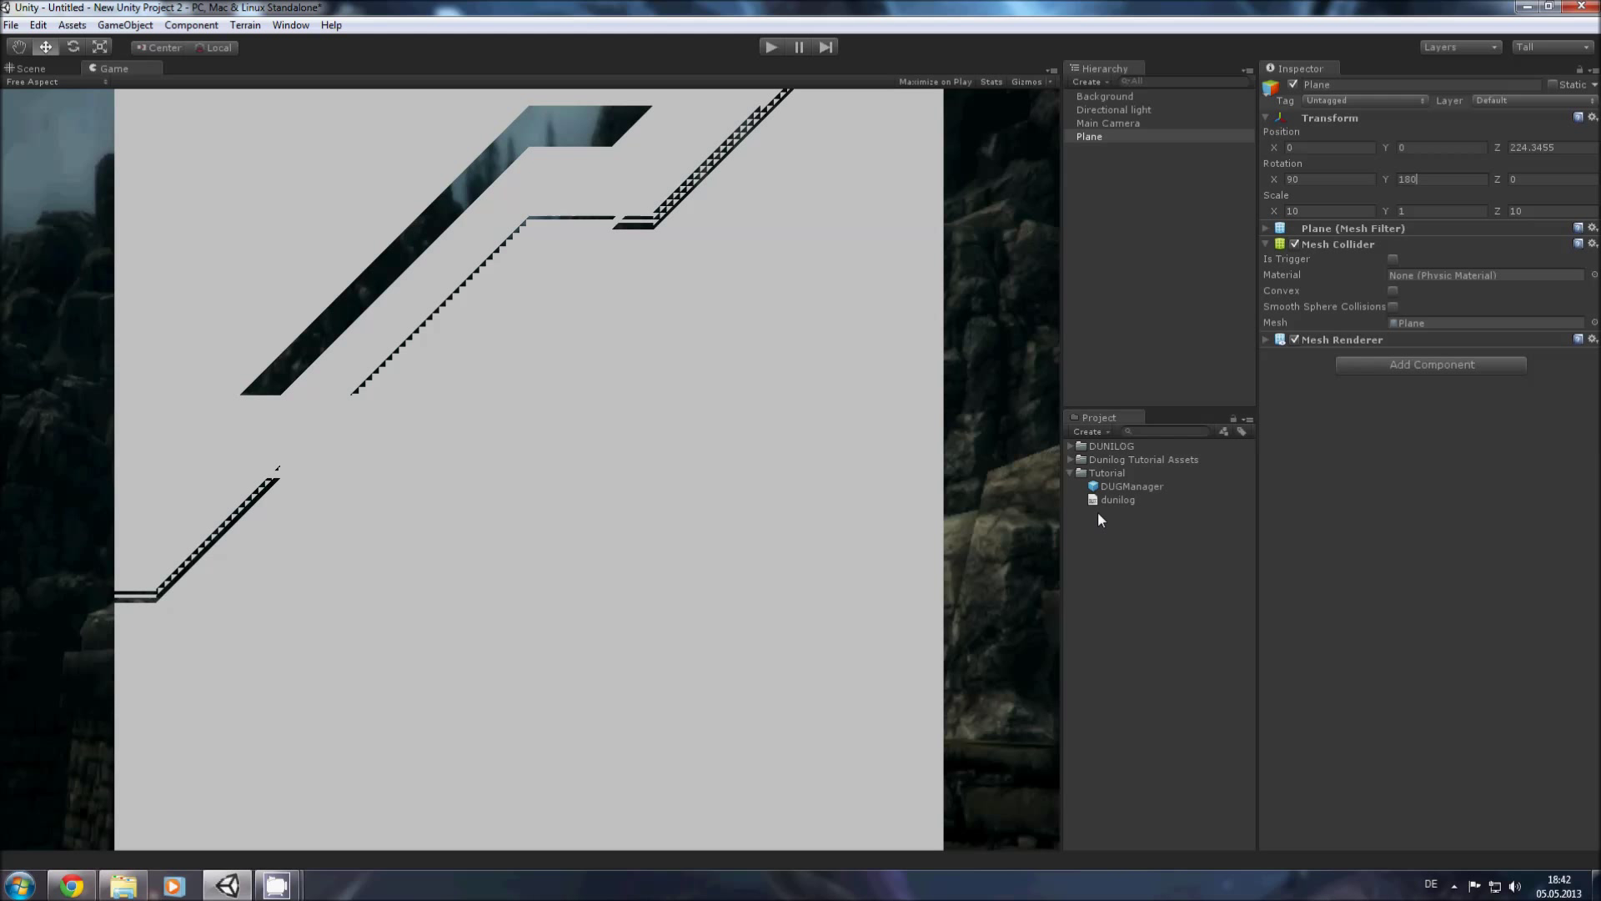
pyautogui.click(1071, 459)
# Step: Apply the Maria_Hi texture to the new plane and pull it closer to the camera
pyautogui.scroll(-6, 1141, 672)
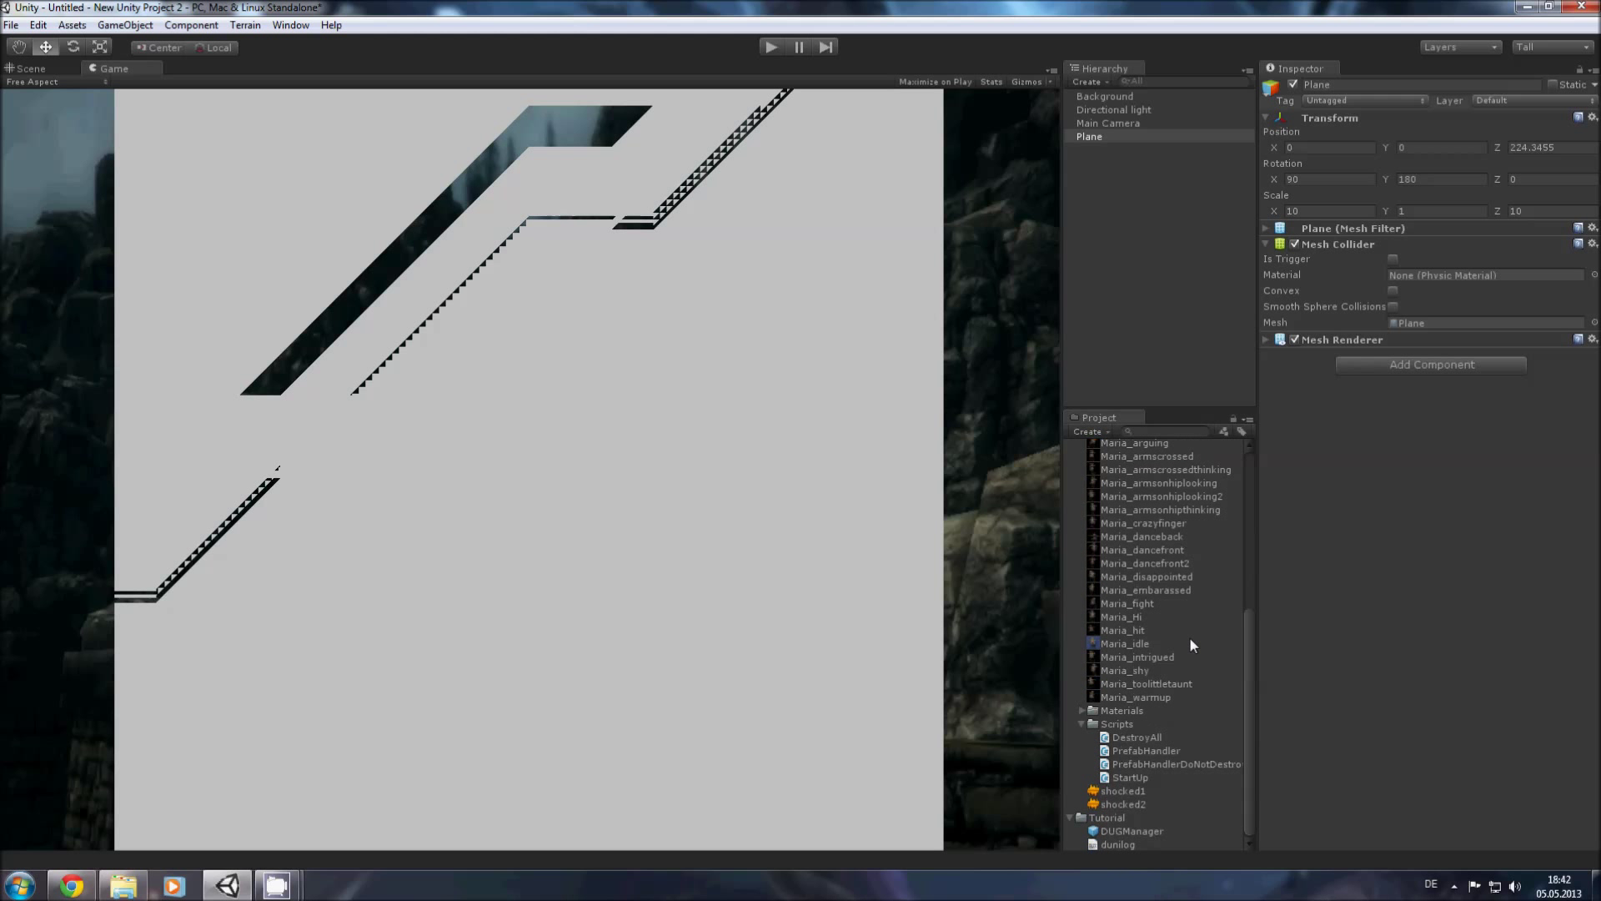
pyautogui.moveTo(1125, 616); pyautogui.dragTo(1469, 576)
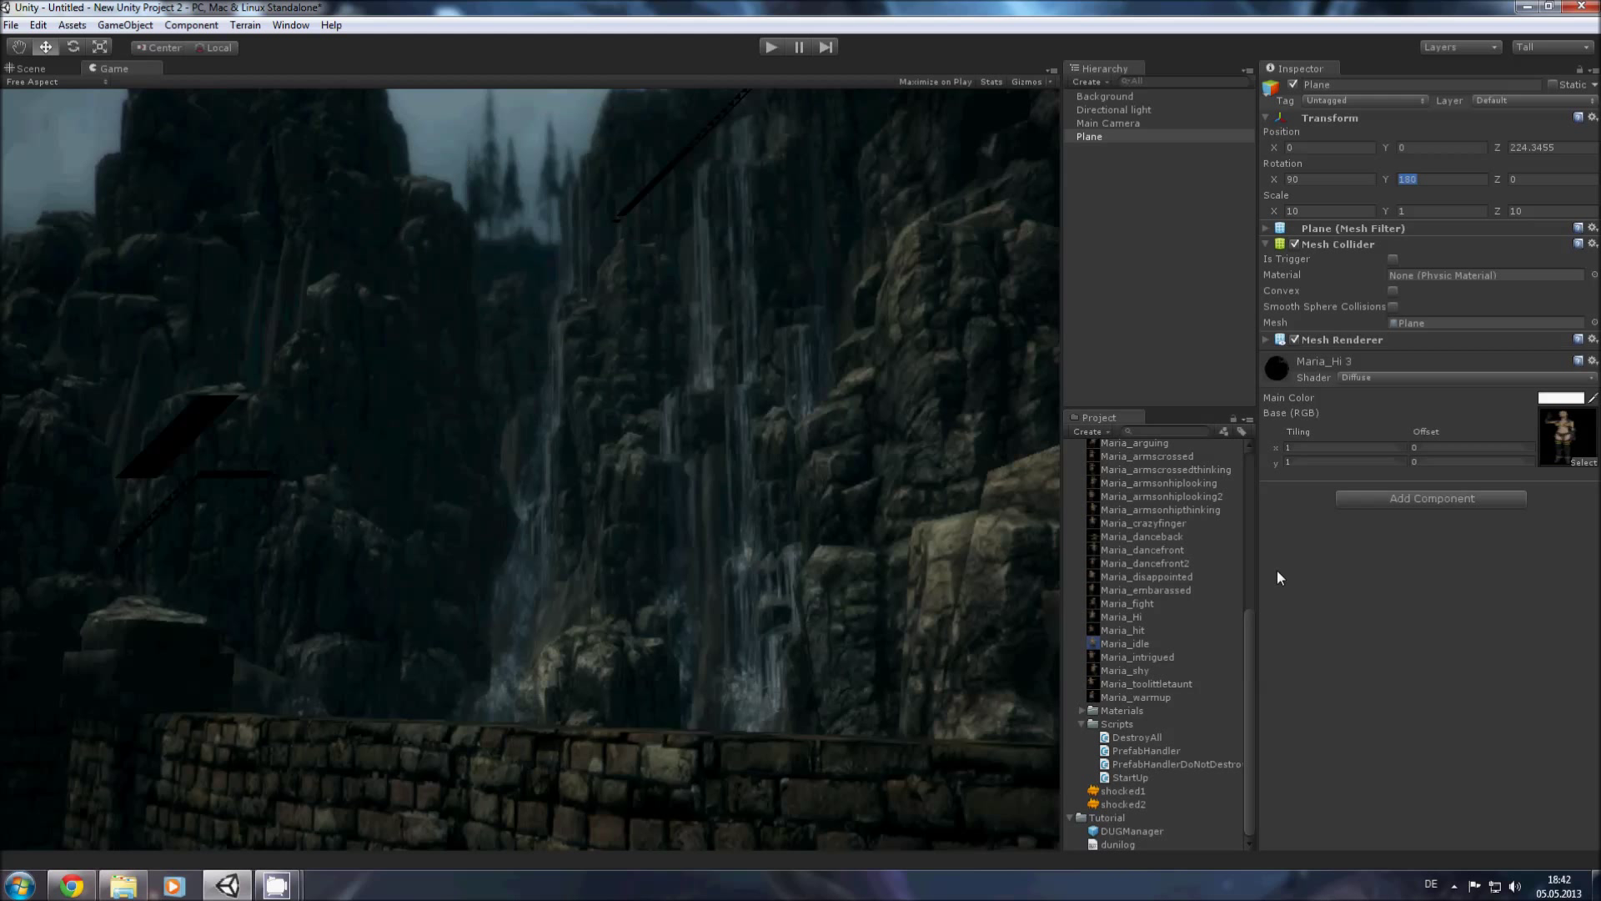
pyautogui.click(28, 70)
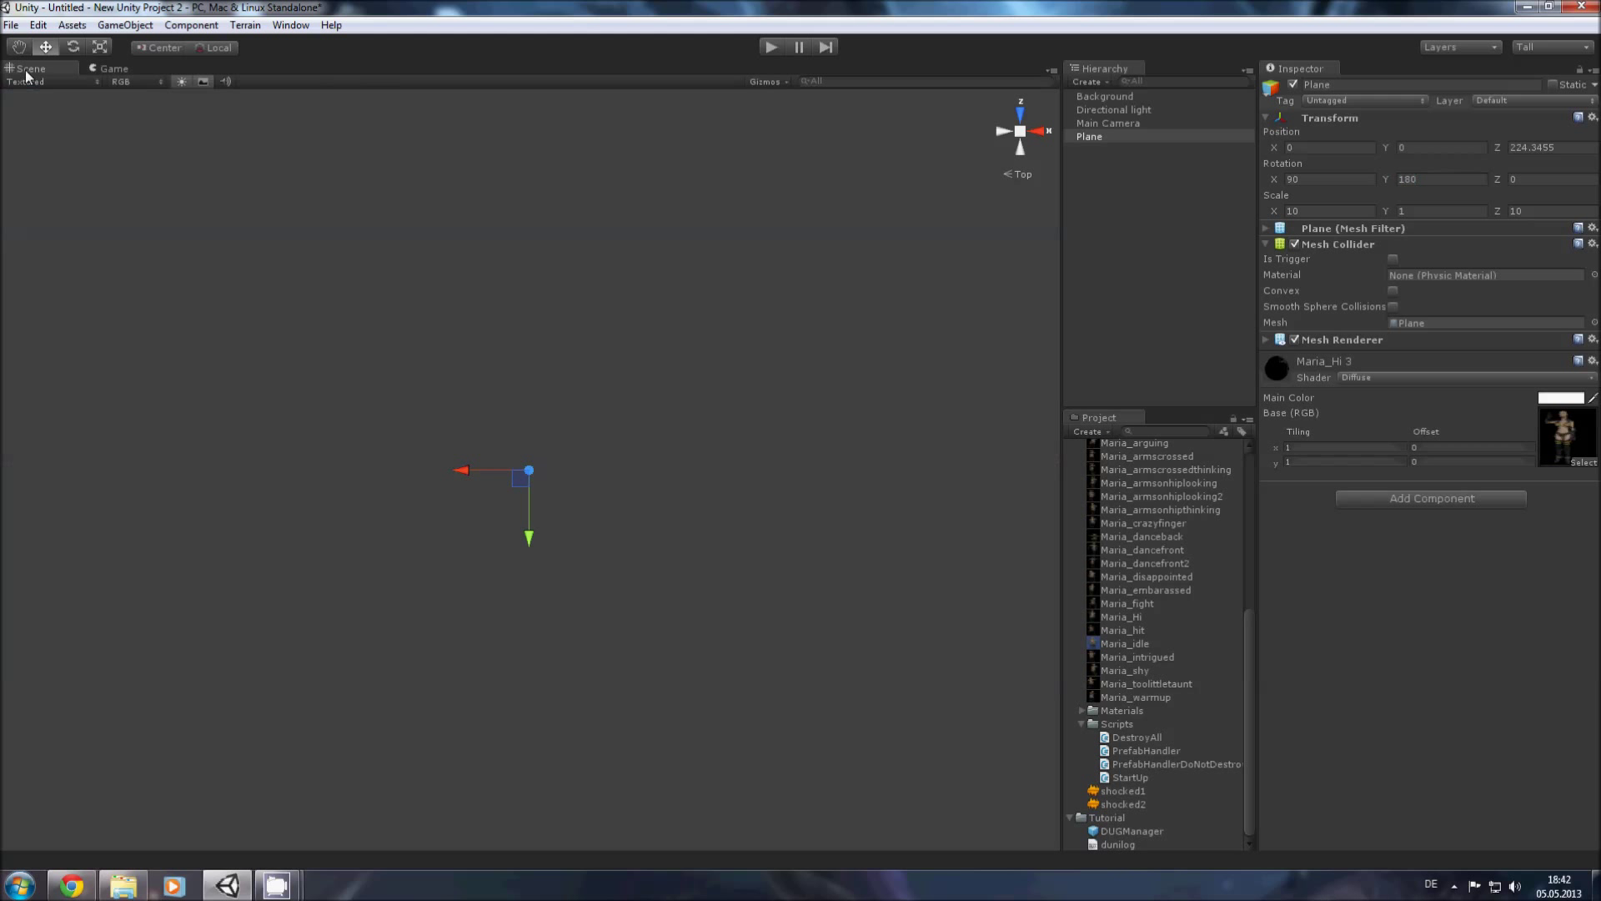
pyautogui.moveTo(528, 537); pyautogui.dragTo(529, 550)
pyautogui.click(114, 69)
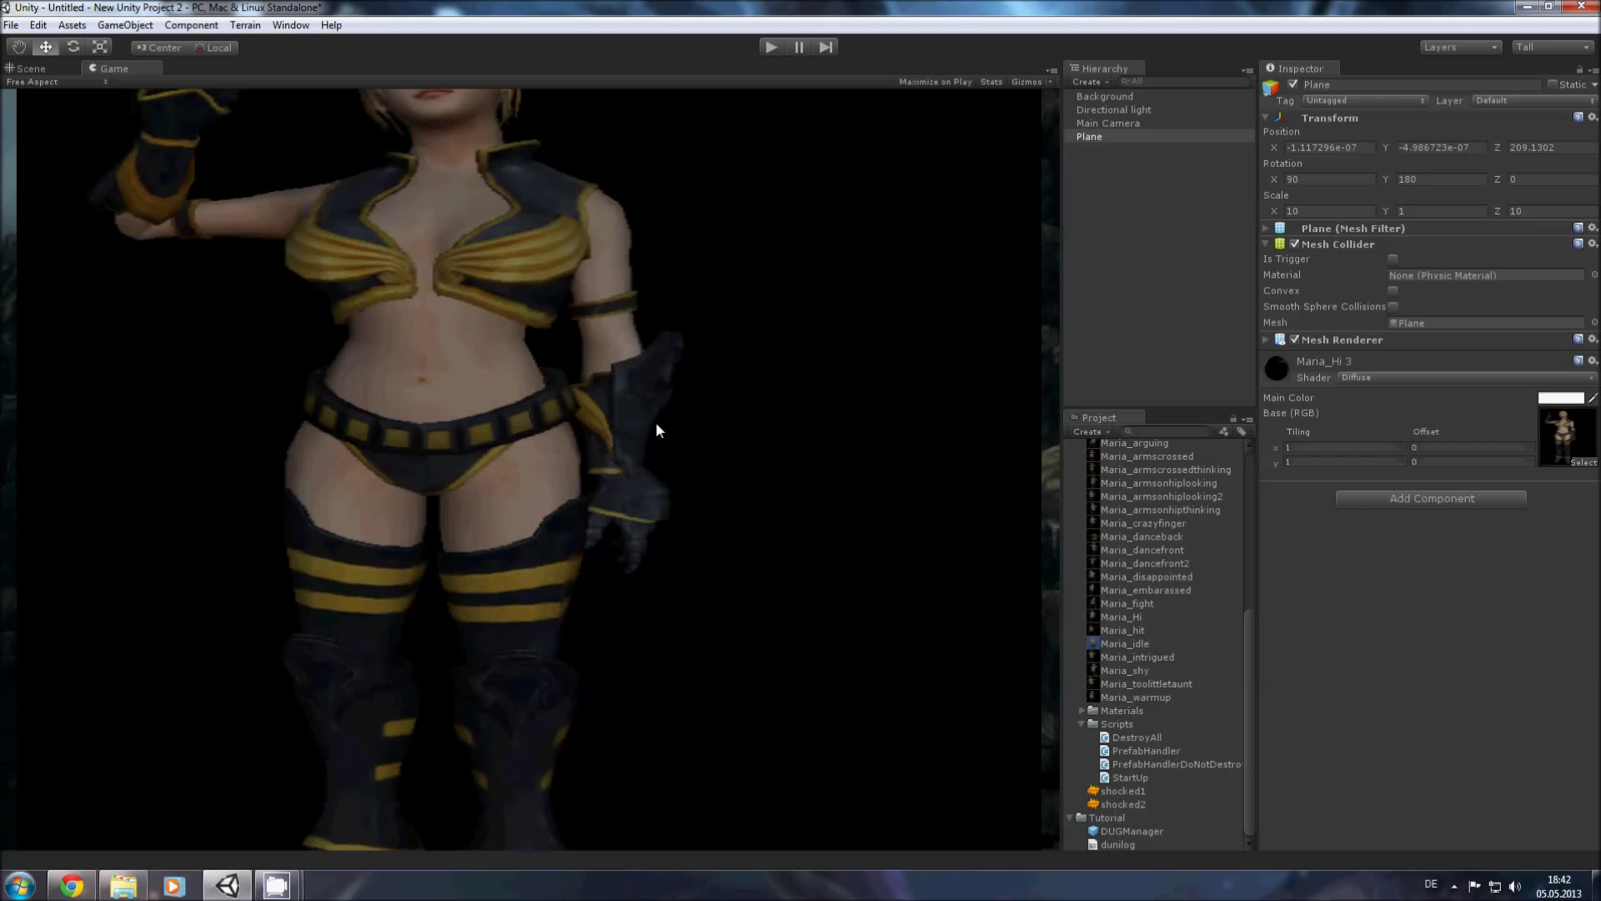
# Step: Switch the plane's material shader to Transparent/Diffuse
pyautogui.click(1485, 377)
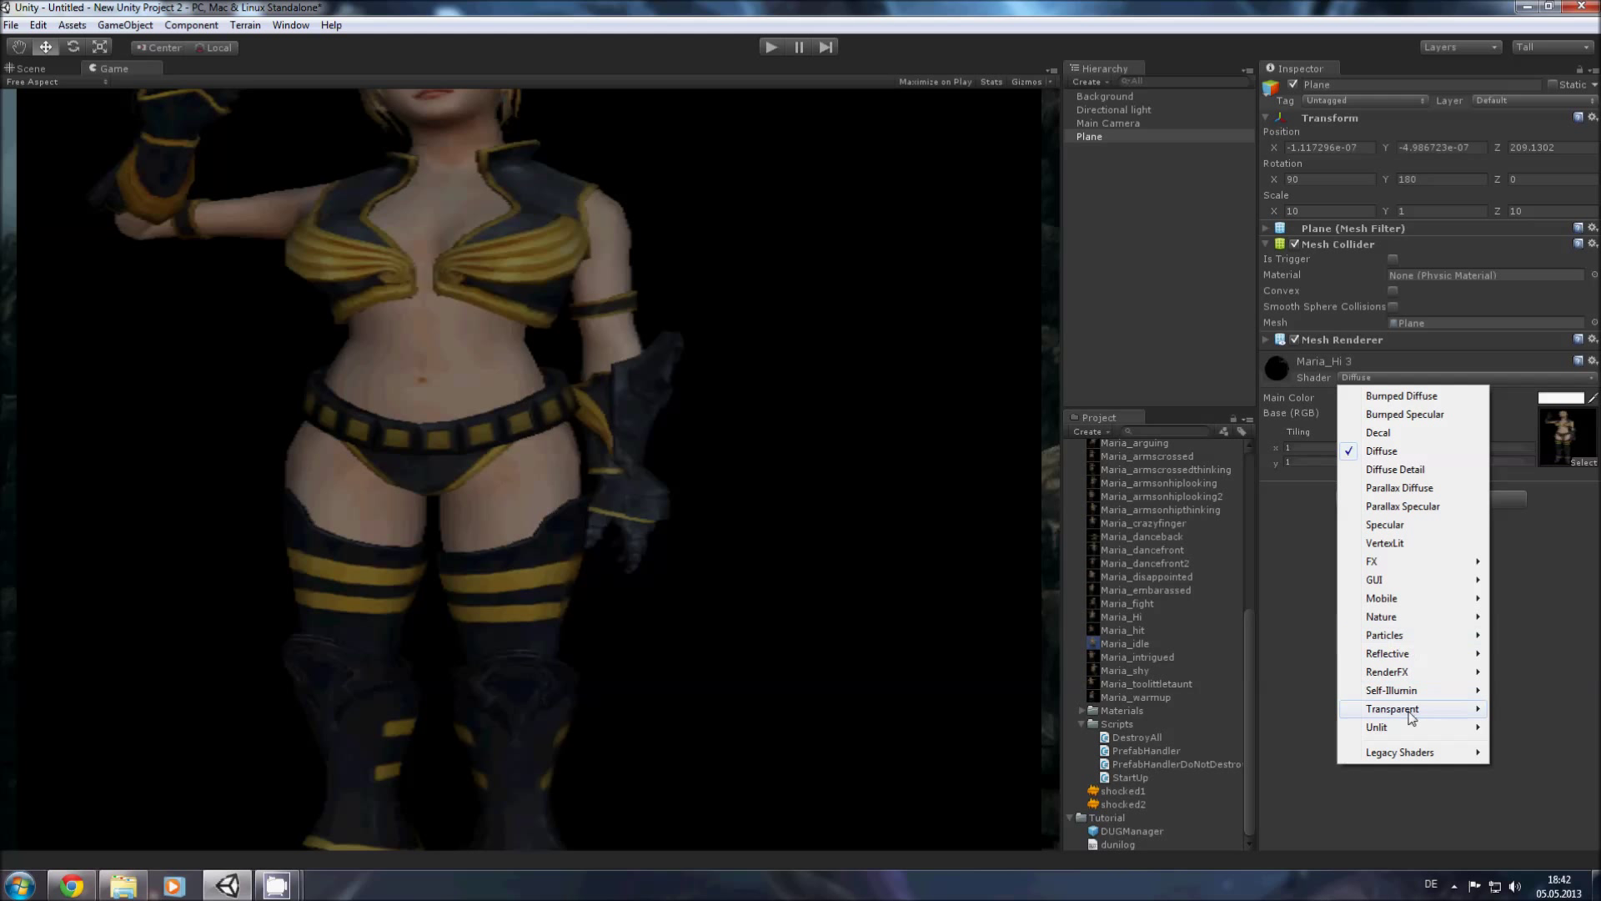
pyautogui.moveTo(1411, 711)
pyautogui.click(1241, 767)
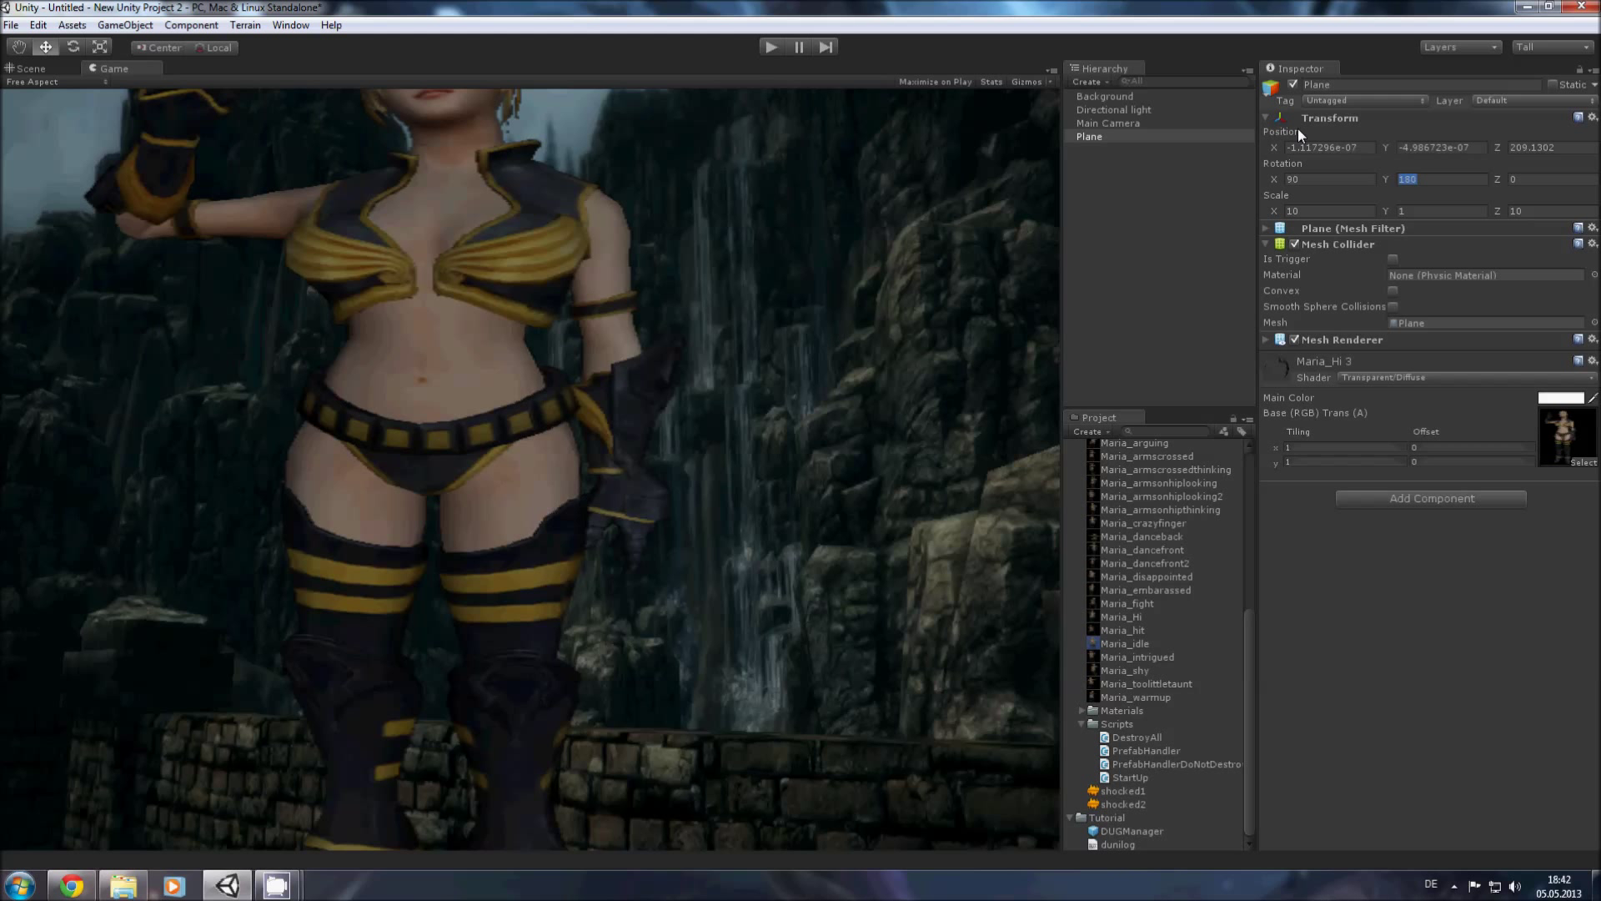
# Step: Scale the plane to X 5 and Z 7 and lower it in front of the waterfall
pyautogui.moveTo(1274, 213); pyautogui.dragTo(1140, 213)
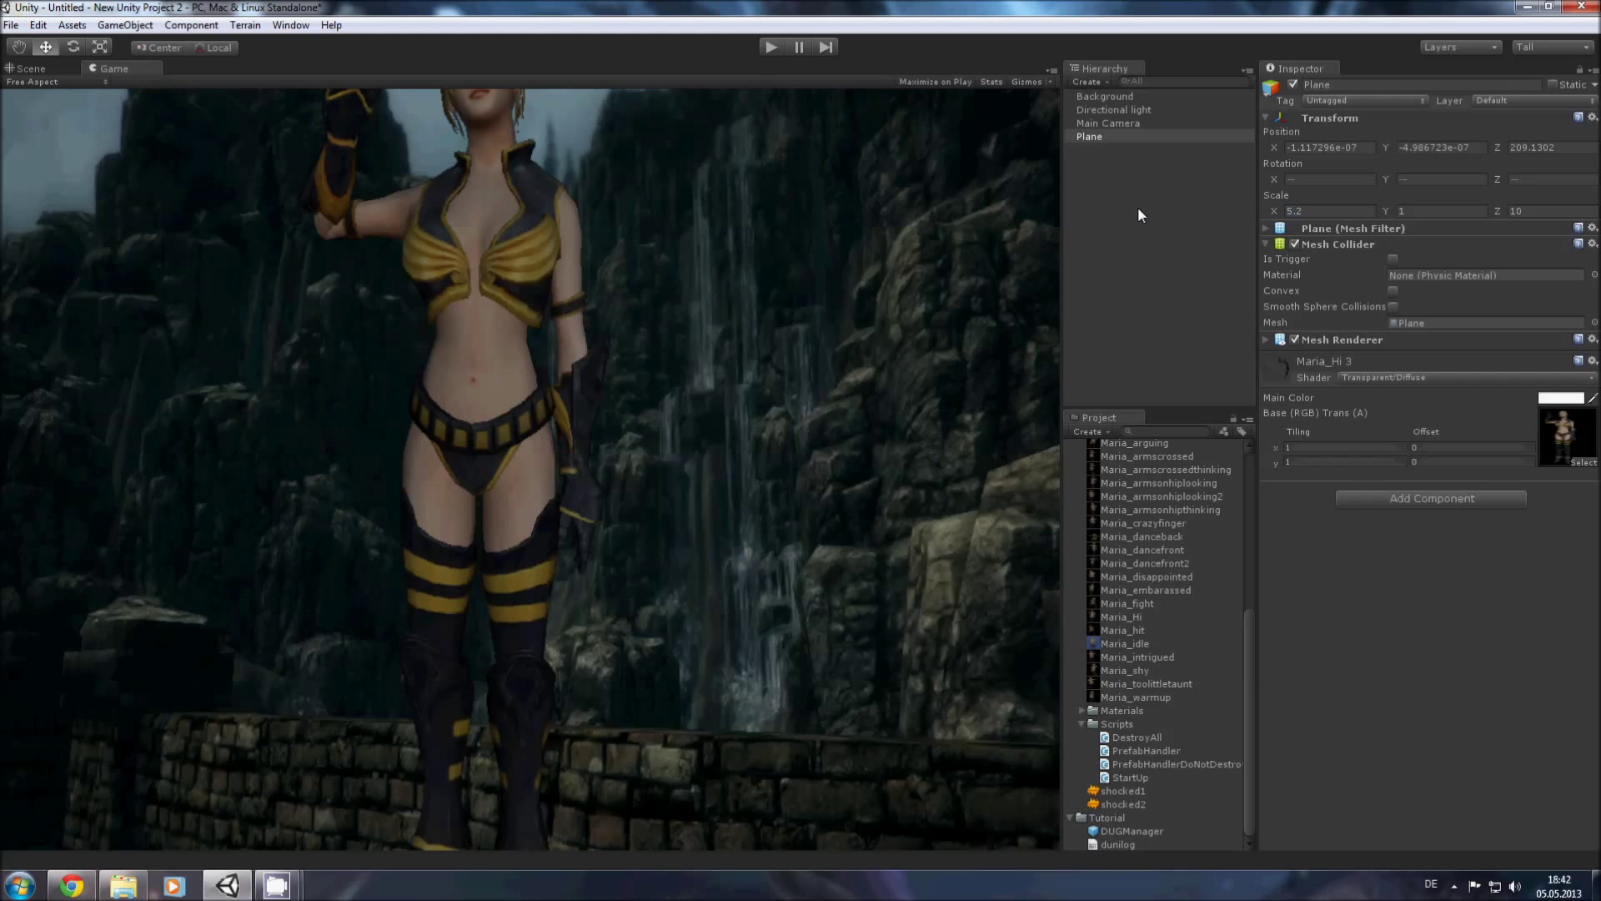
pyautogui.moveTo(1290, 211); pyautogui.dragTo(1408, 229)
pyautogui.press('BackSpace')
pyautogui.click(1516, 211)
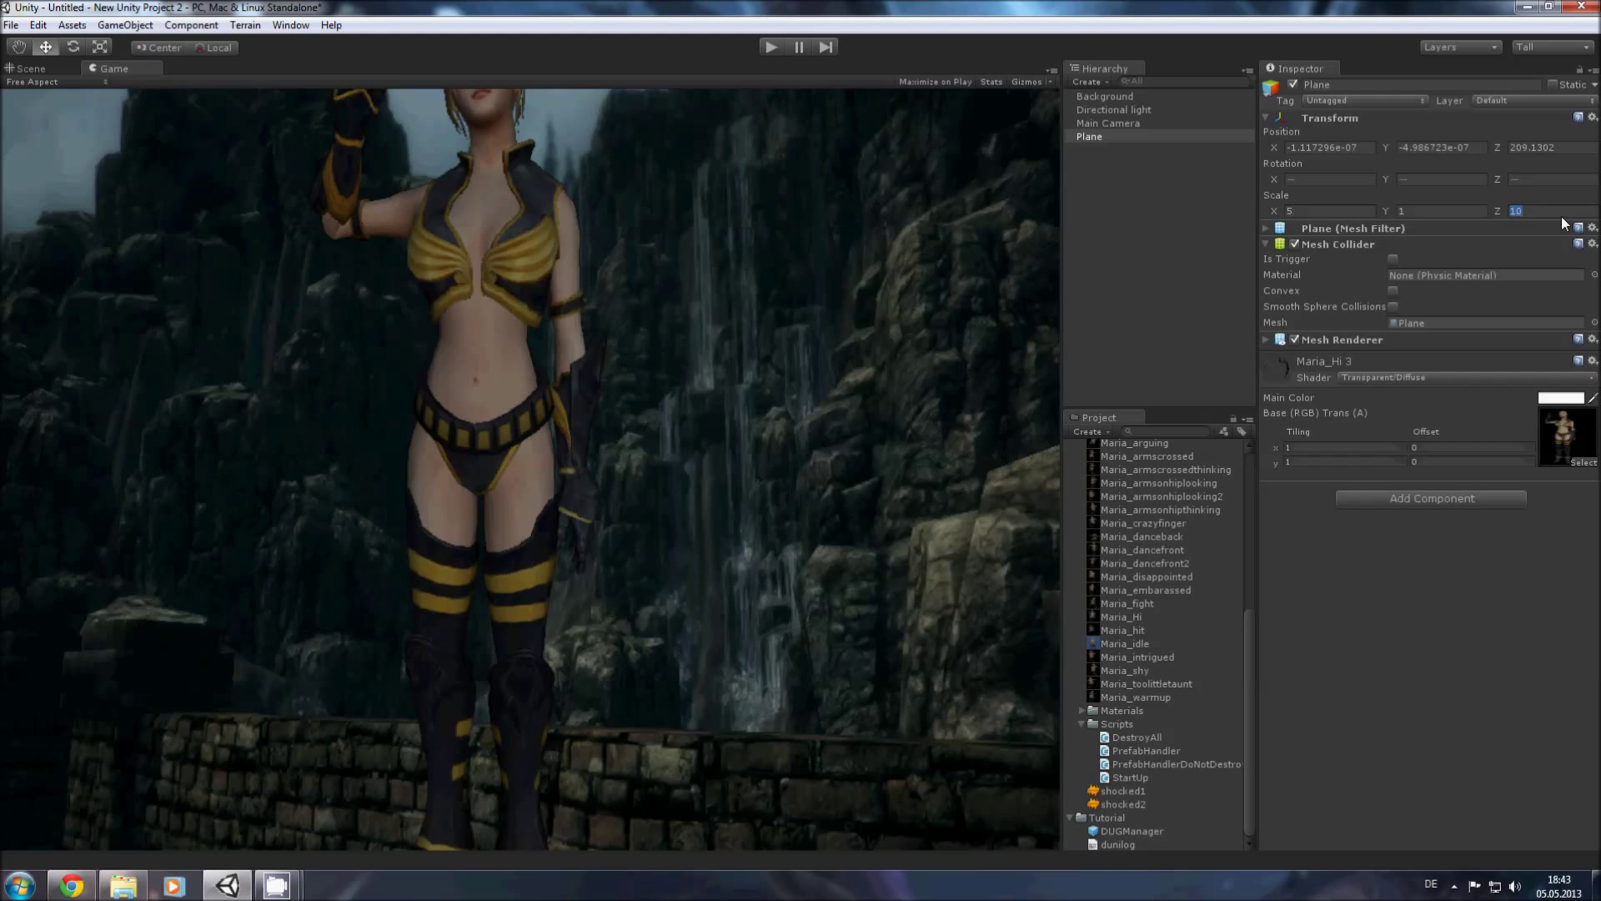
pyautogui.write('7')
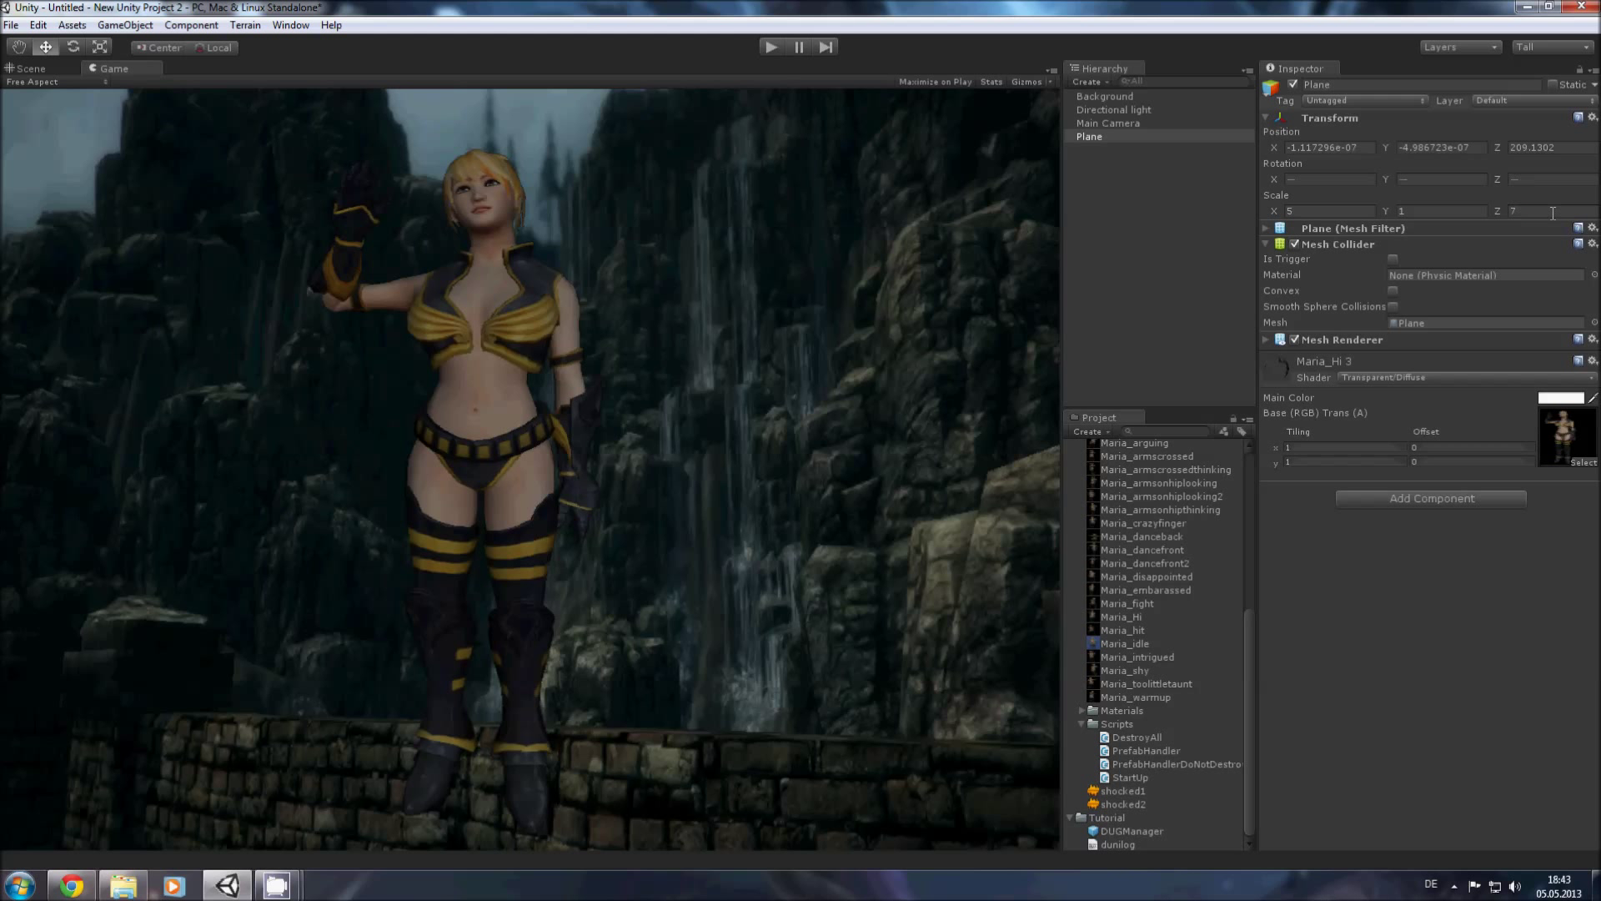
pyautogui.moveTo(1391, 145); pyautogui.dragTo(1226, 159)
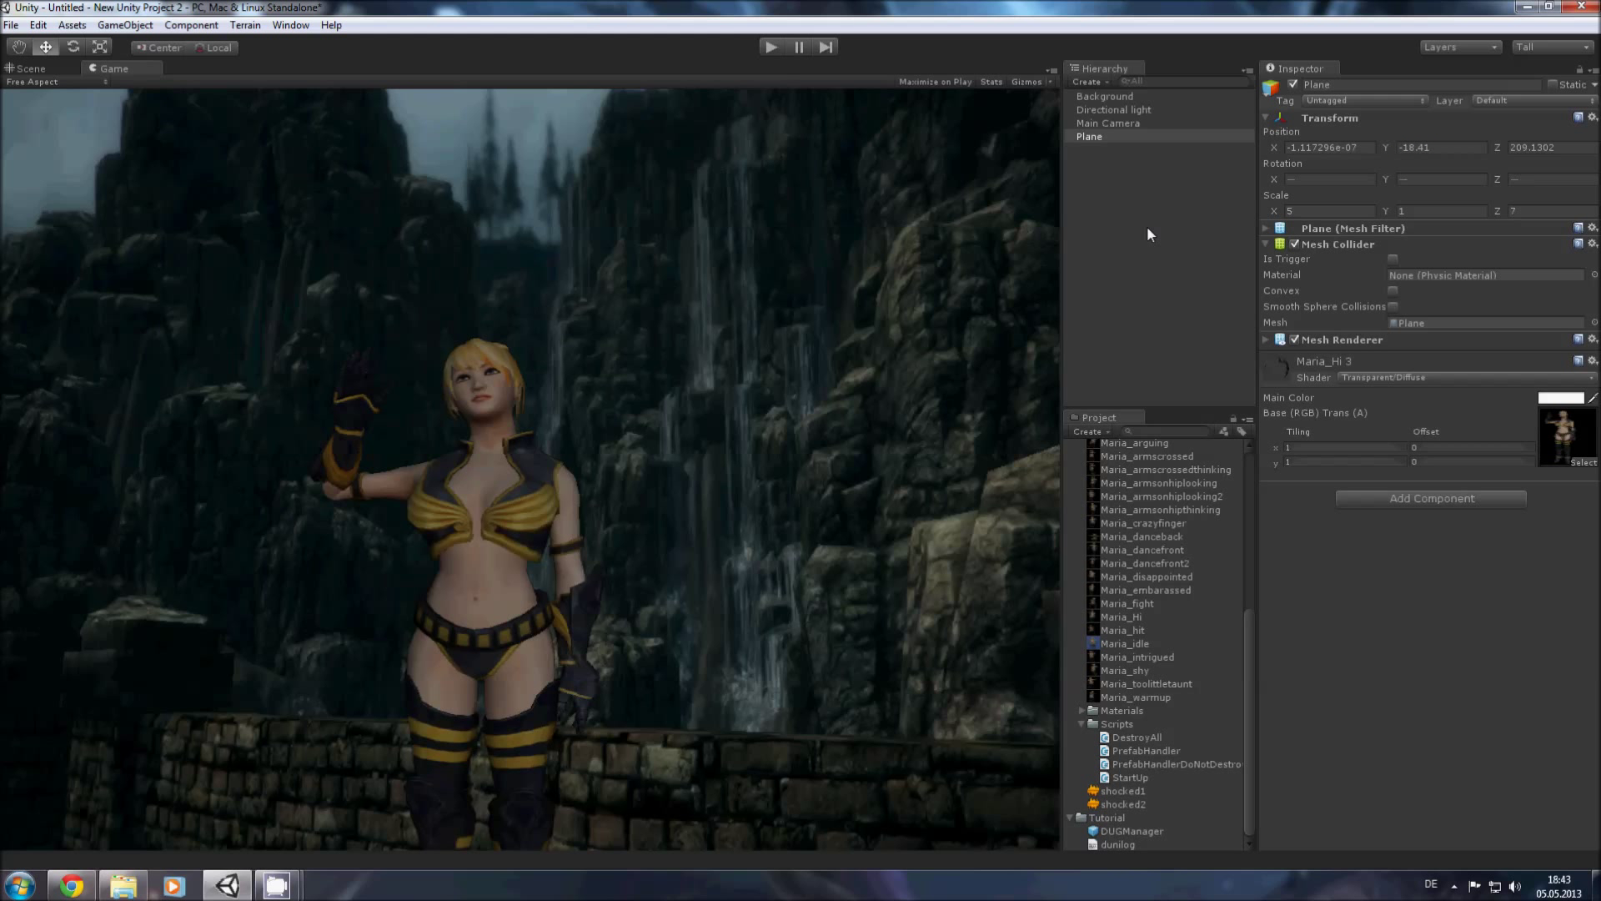
# Step: Rename the Plane object to Maria_Hi
pyautogui.click(1099, 138)
pyautogui.click(1110, 139)
pyautogui.press('Return')
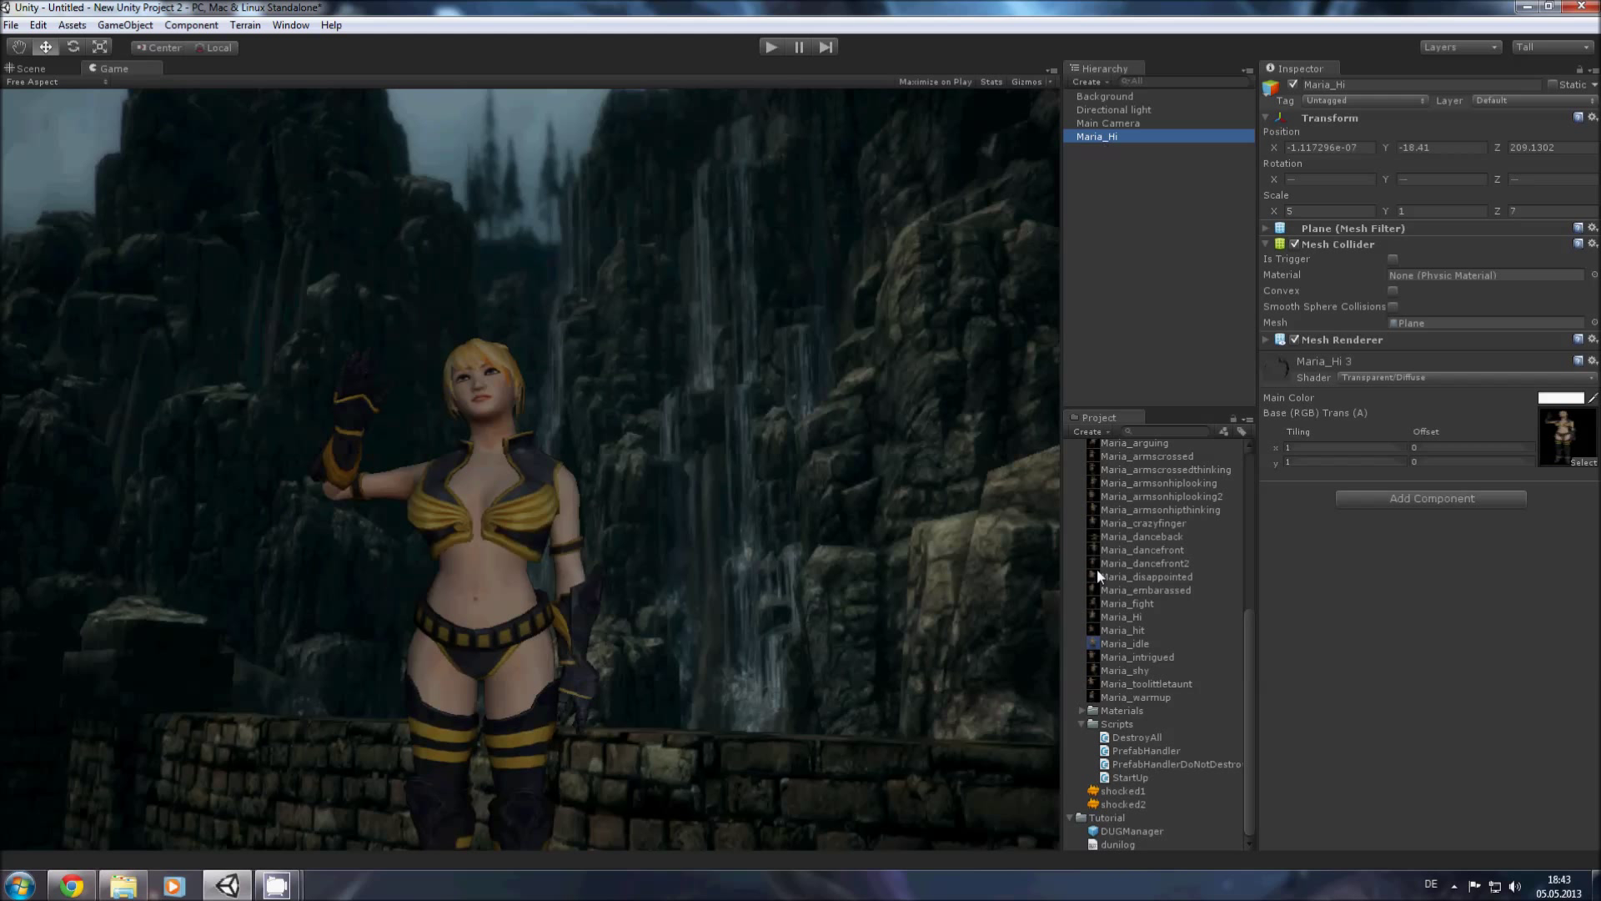
# Step: Create a Prefabs folder in the project assets
pyautogui.moveTo(1255, 668); pyautogui.dragTo(1291, 505)
pyautogui.click(1071, 459)
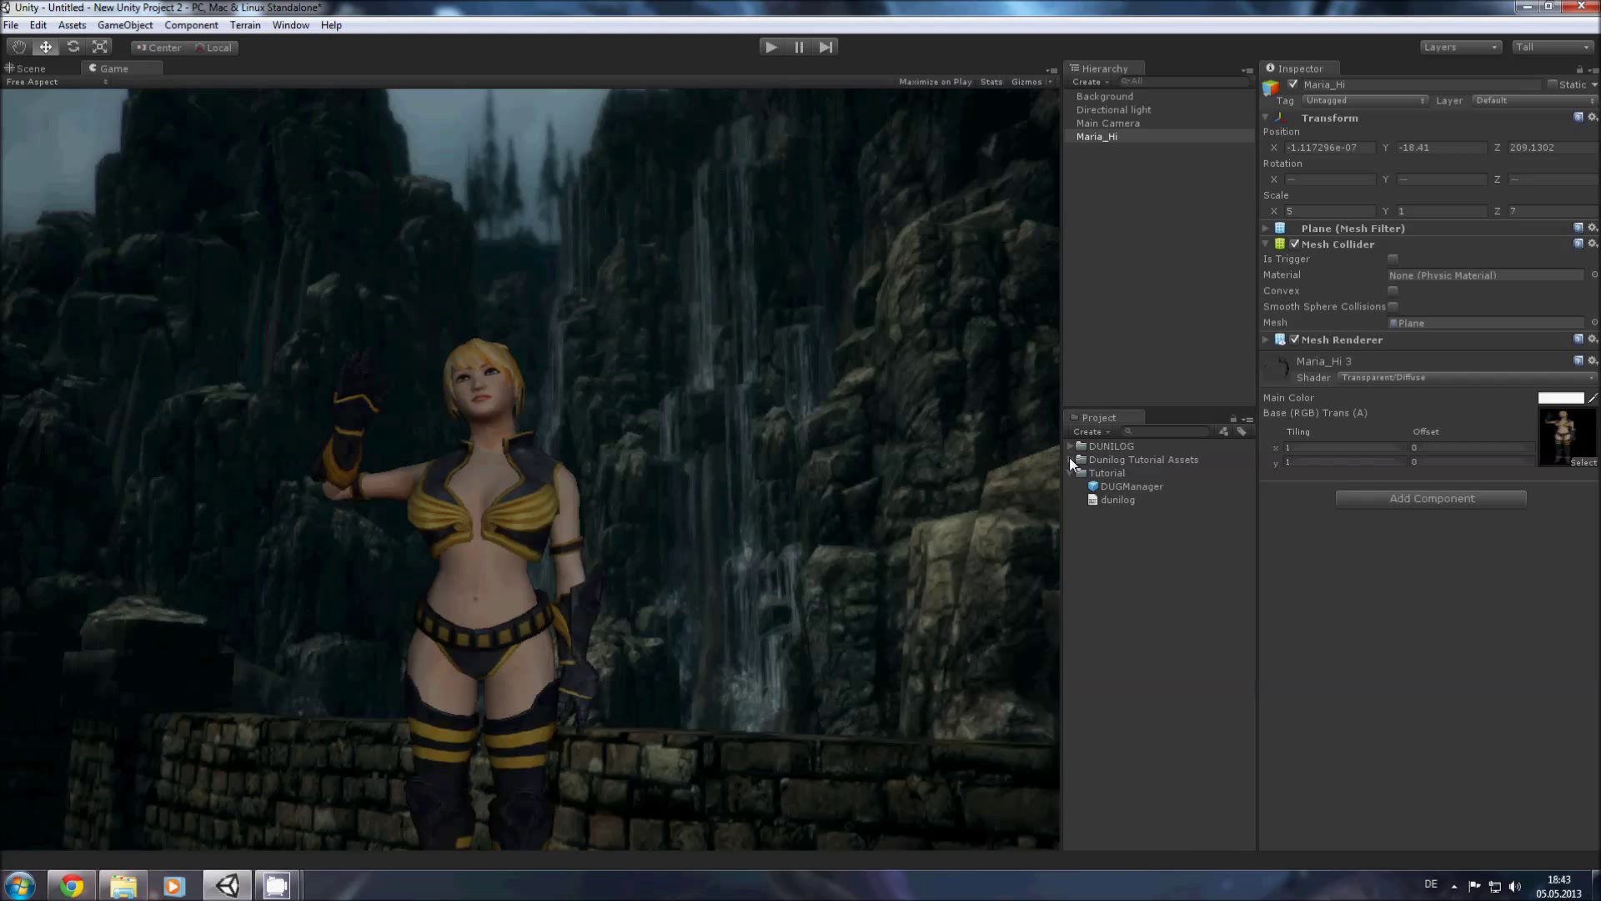
pyautogui.click(1119, 617)
pyautogui.rightClick(1122, 616)
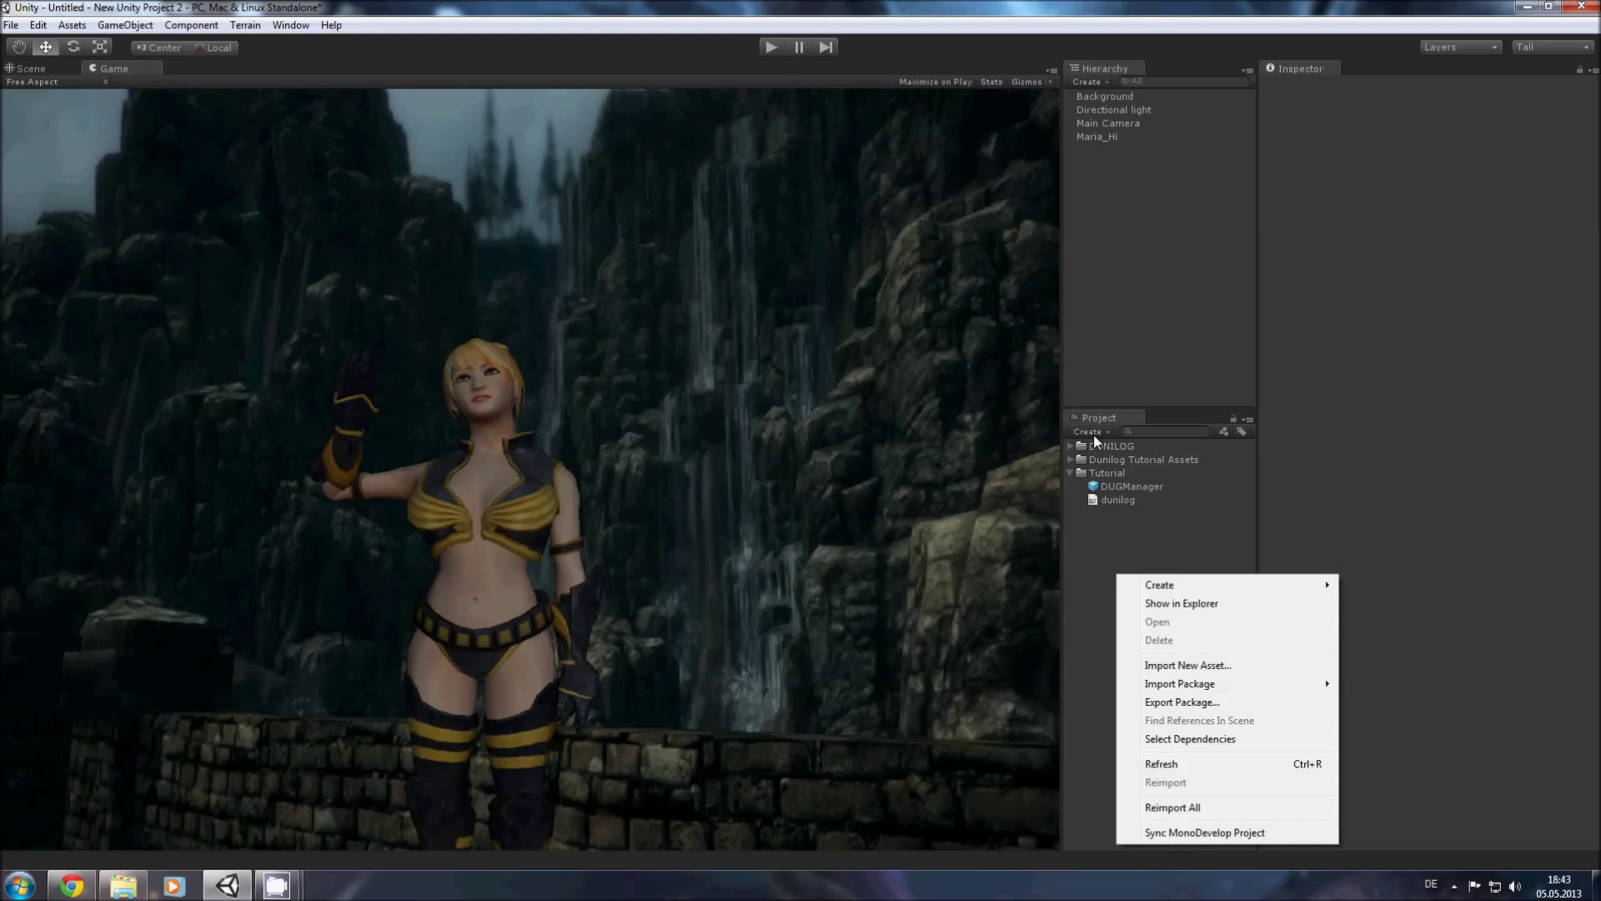
pyautogui.click(1089, 432)
pyautogui.click(1120, 451)
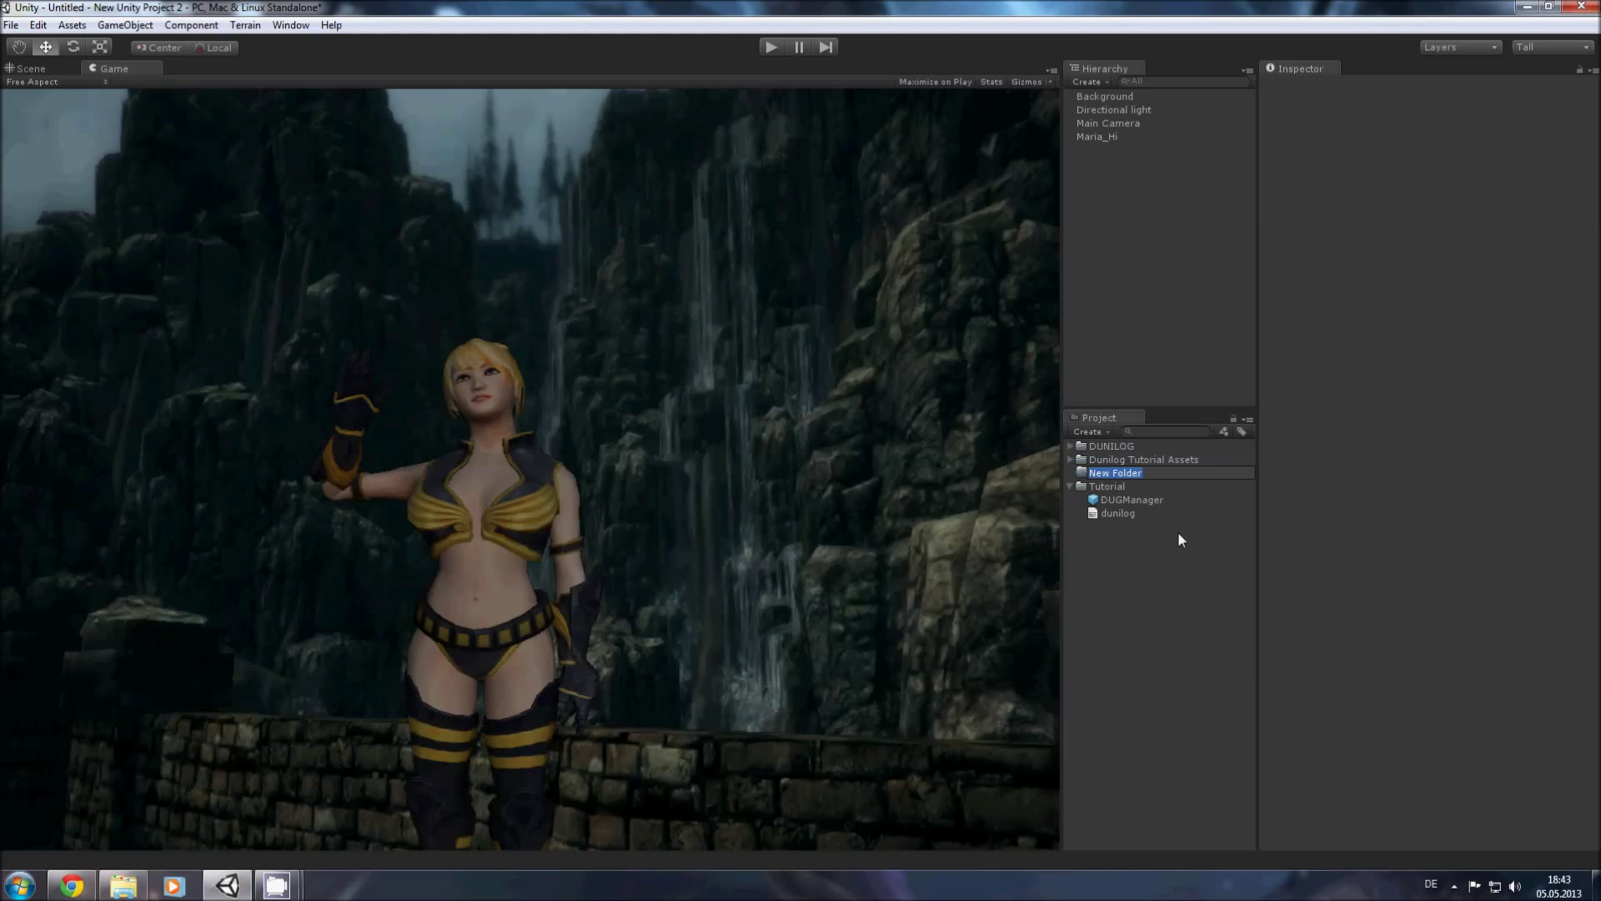
pyautogui.write('Prefabs')
pyautogui.press('Return')
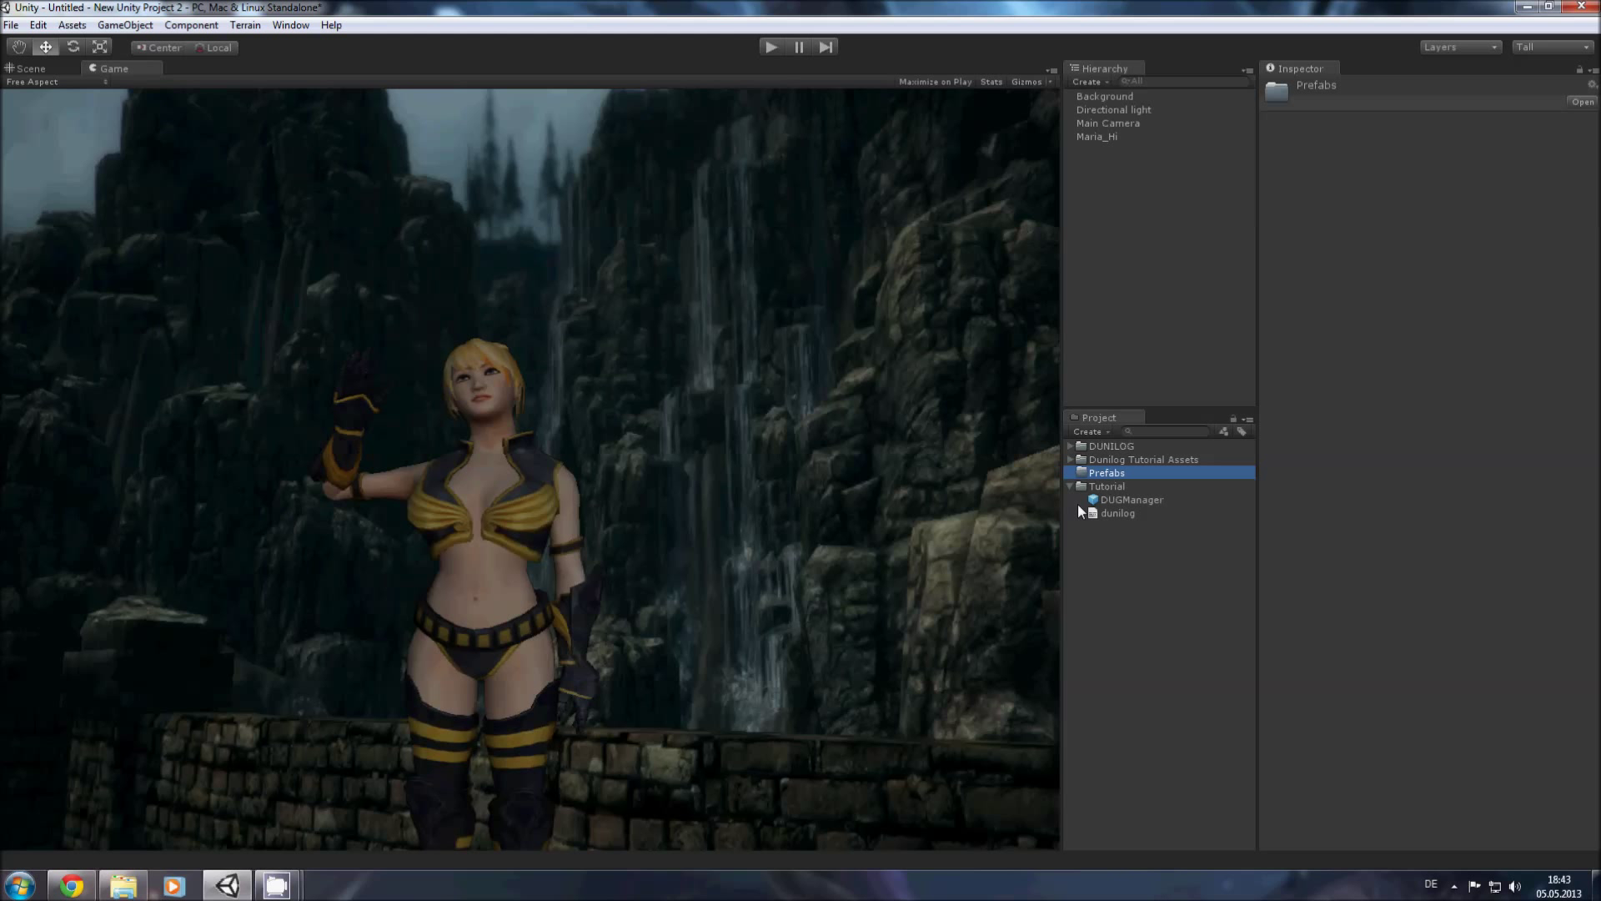
# Step: Create a Maria_Hi prefab in Prefabs and store the scene's Maria_Hi object in it
pyautogui.click(1089, 432)
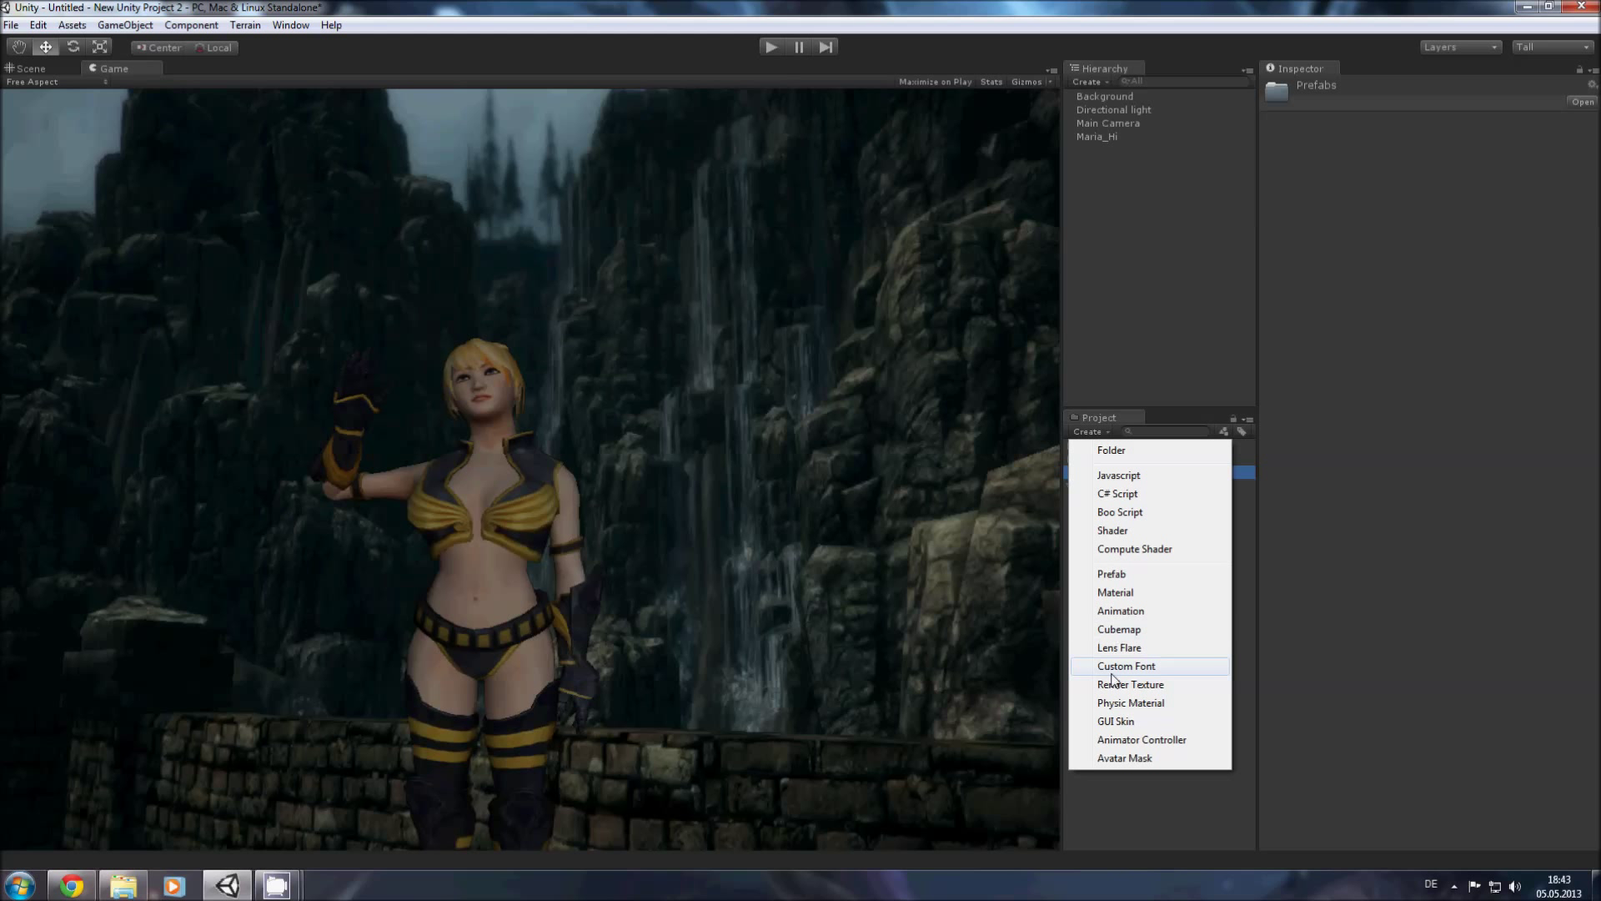
pyautogui.click(1113, 574)
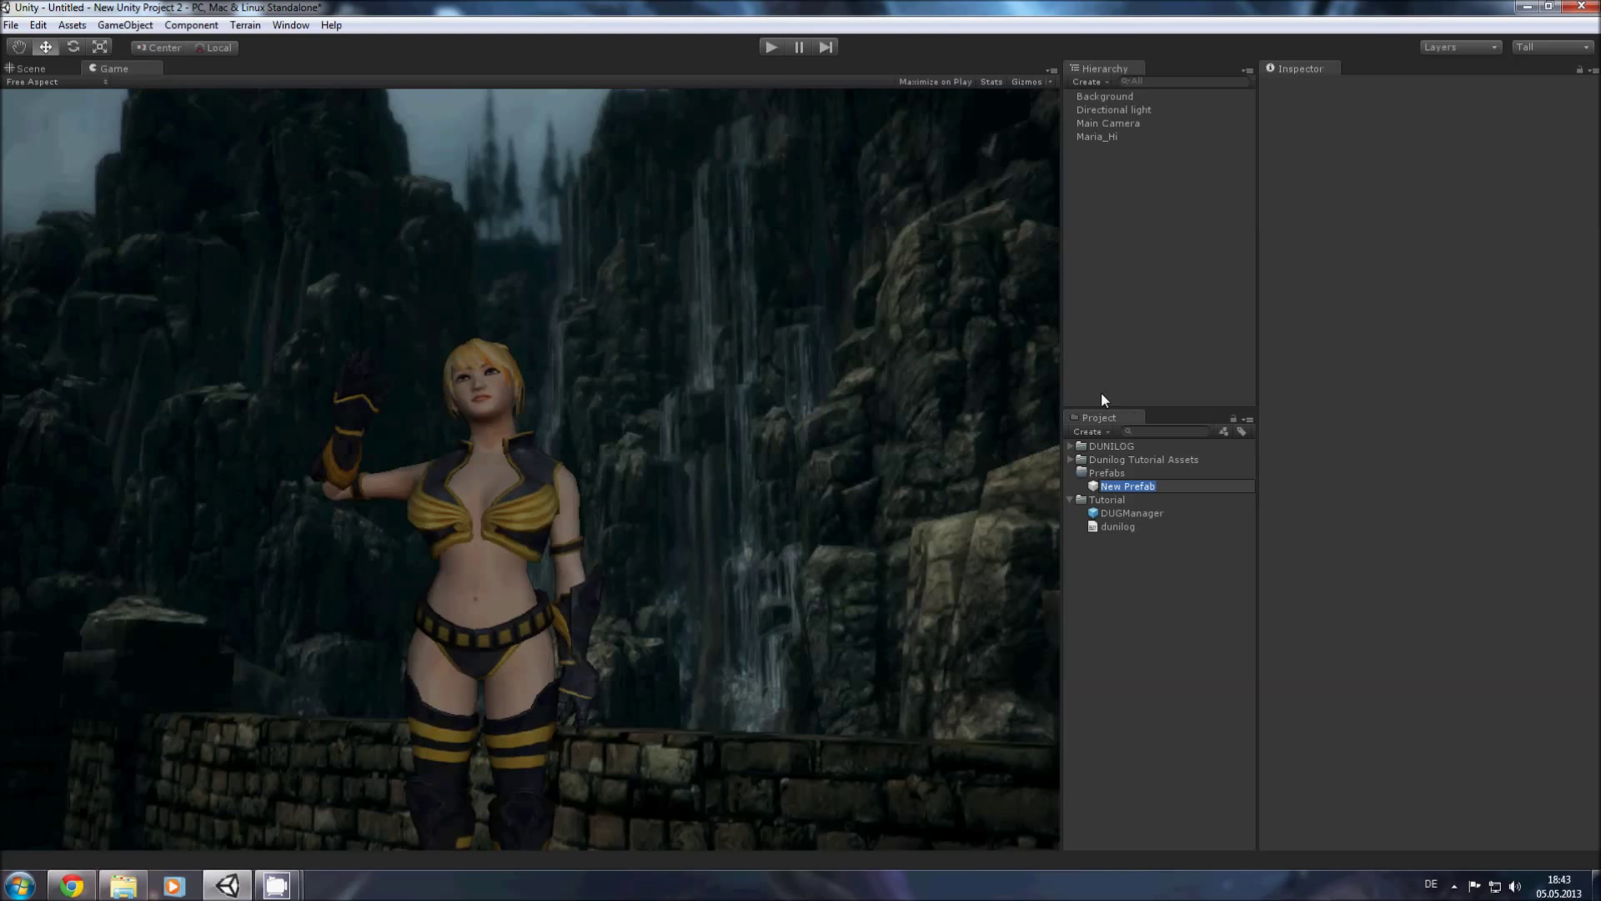
pyautogui.write('Maria_Hi')
pyautogui.press('Return')
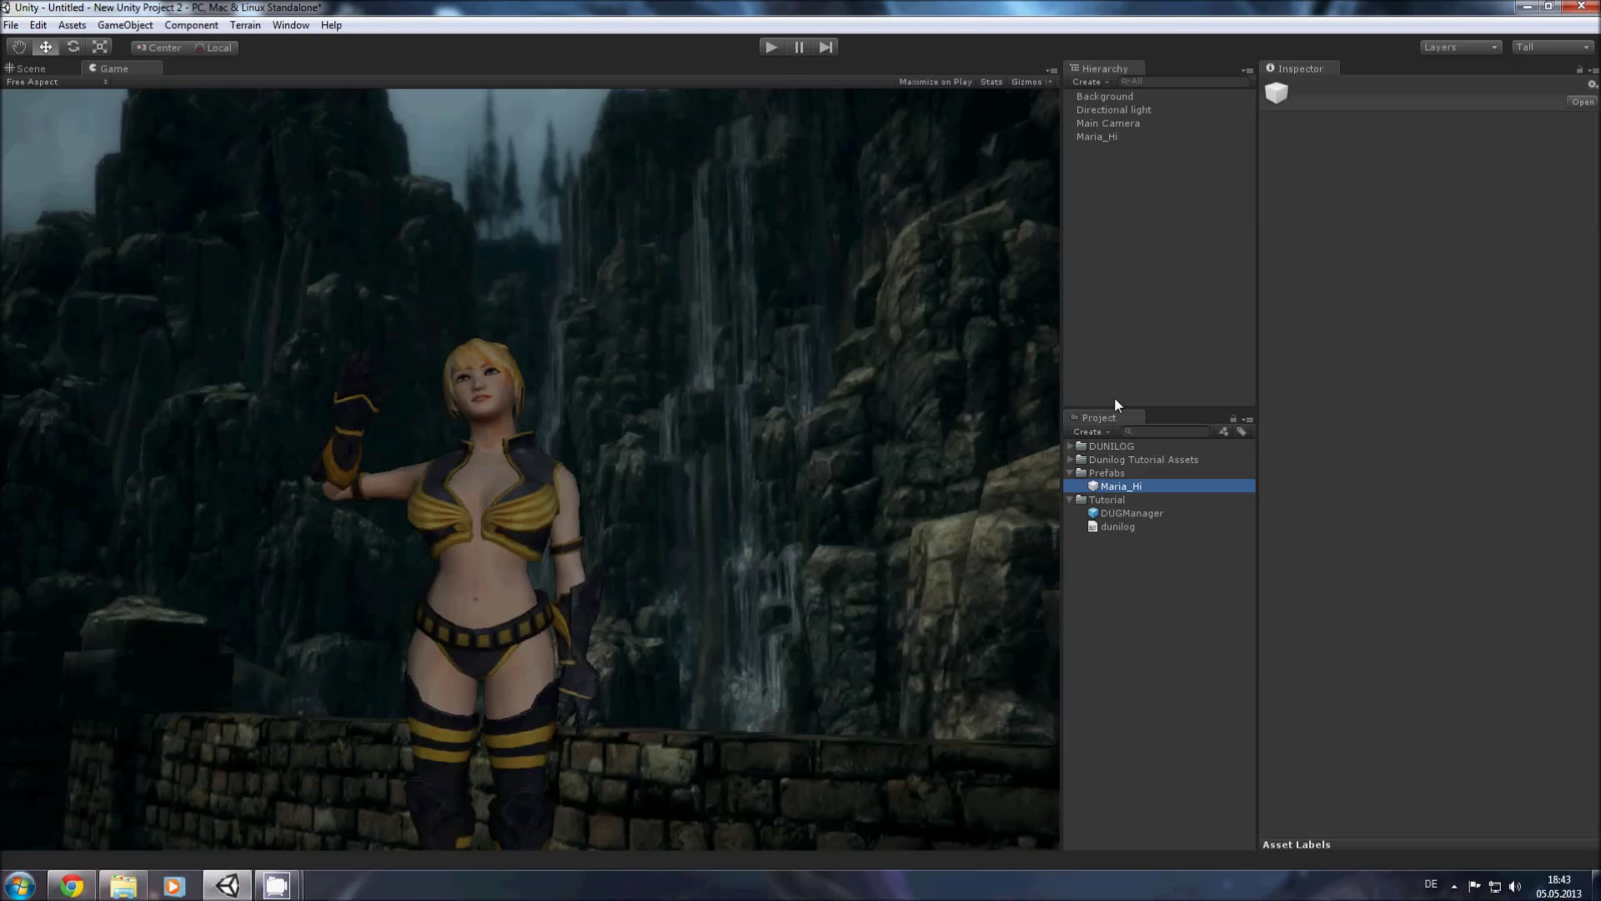
pyautogui.moveTo(1106, 134); pyautogui.dragTo(1112, 492)
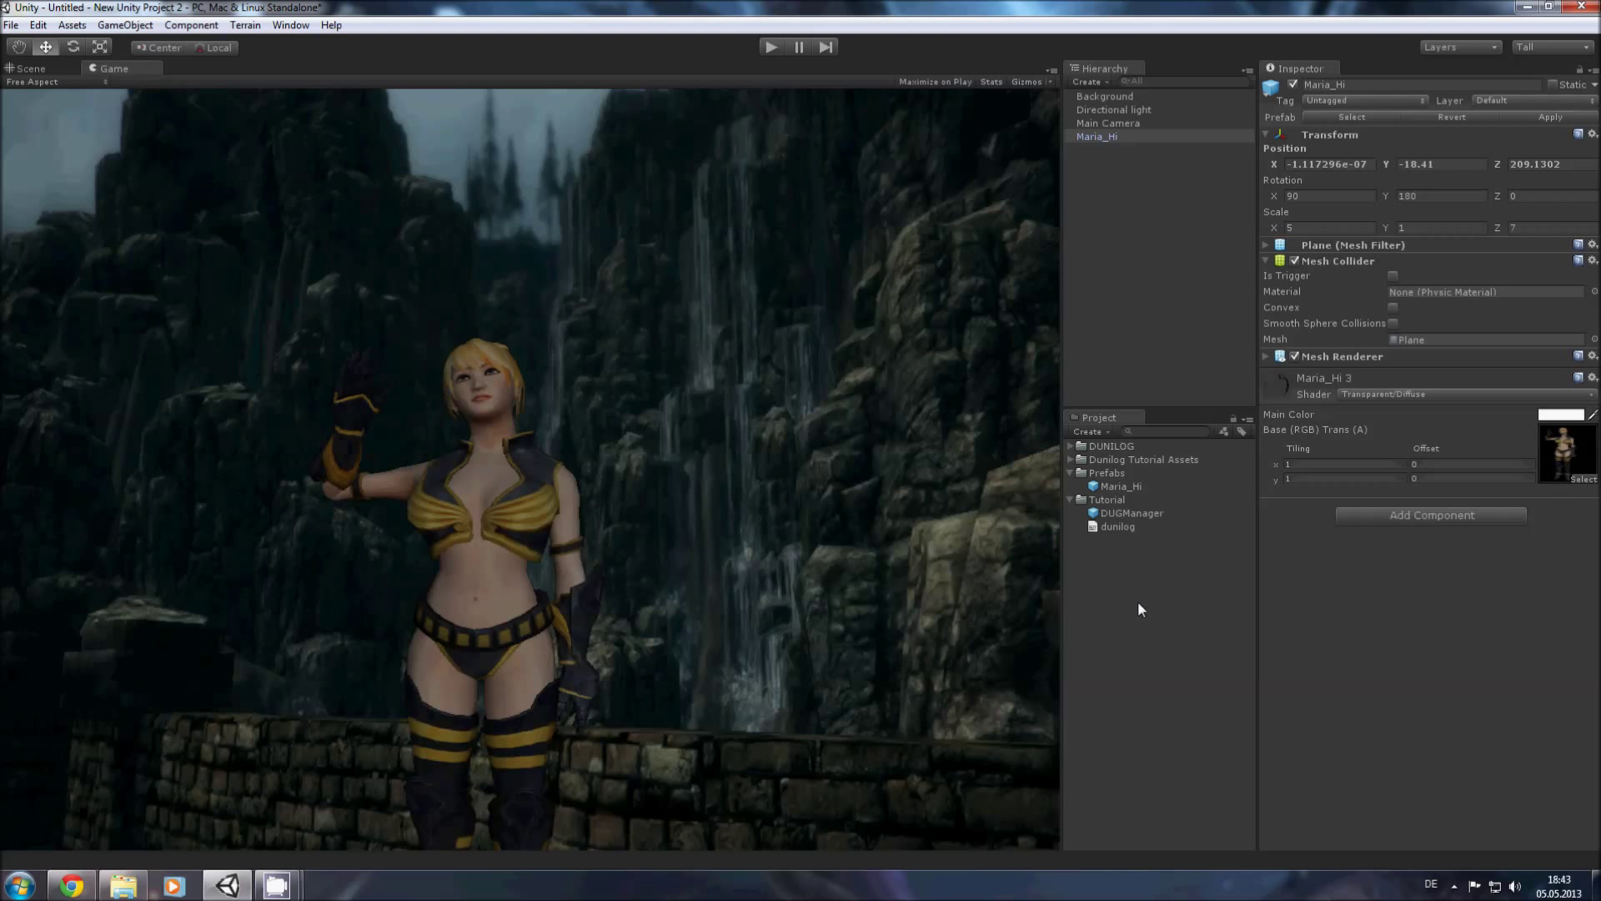
# Step: Create a second prefab holding the Background object and name it Background
pyautogui.click(1107, 472)
pyautogui.click(1090, 431)
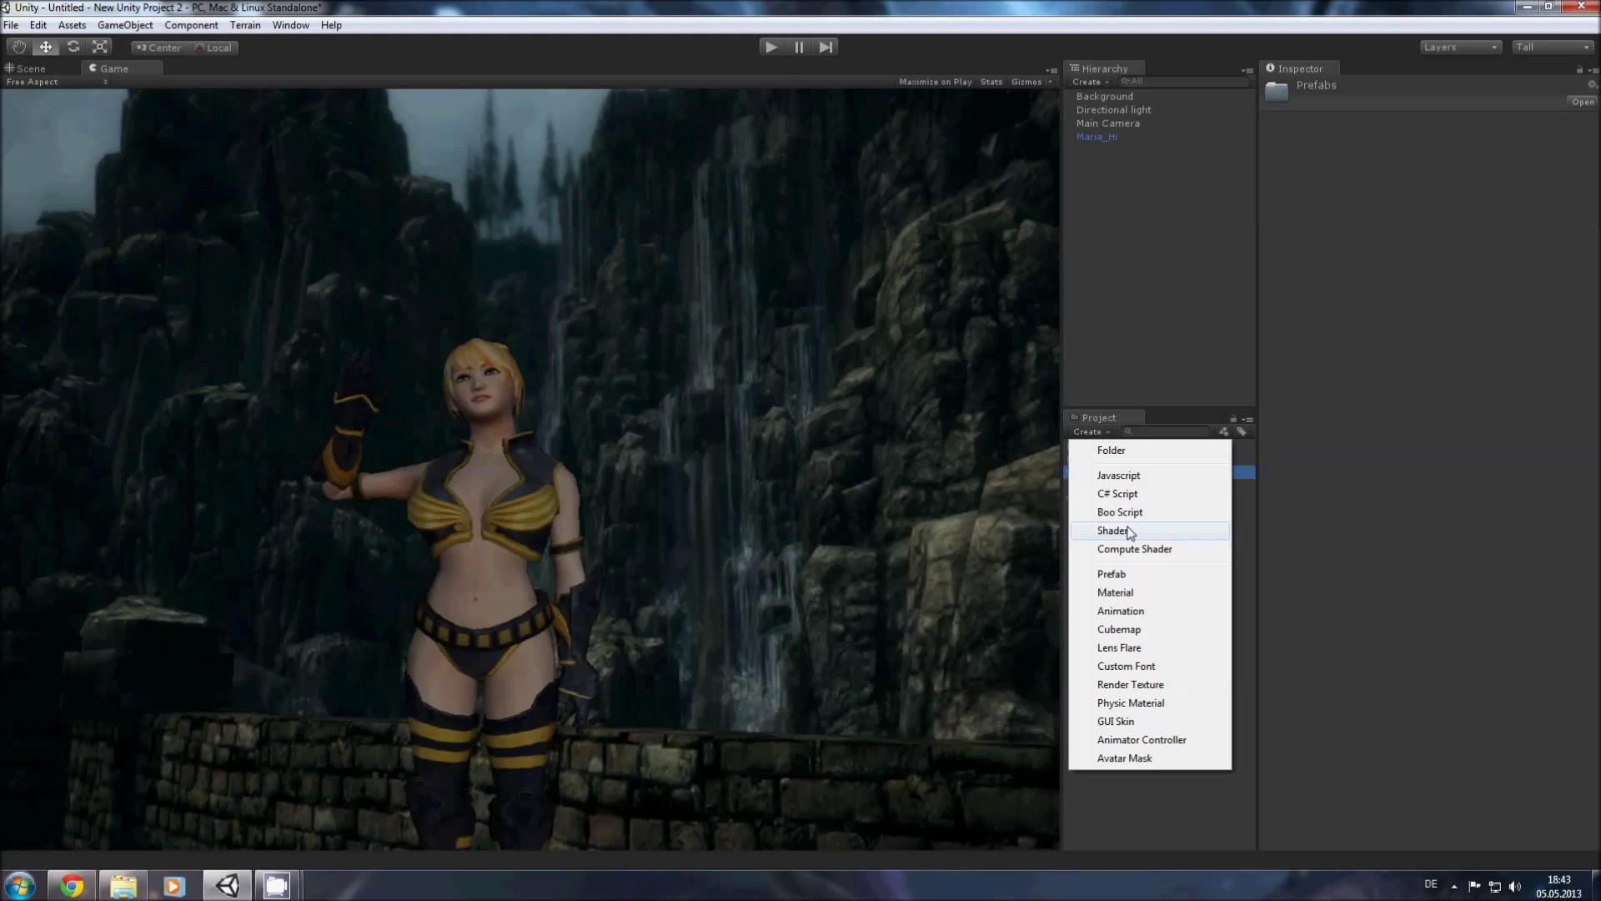
pyautogui.click(1112, 574)
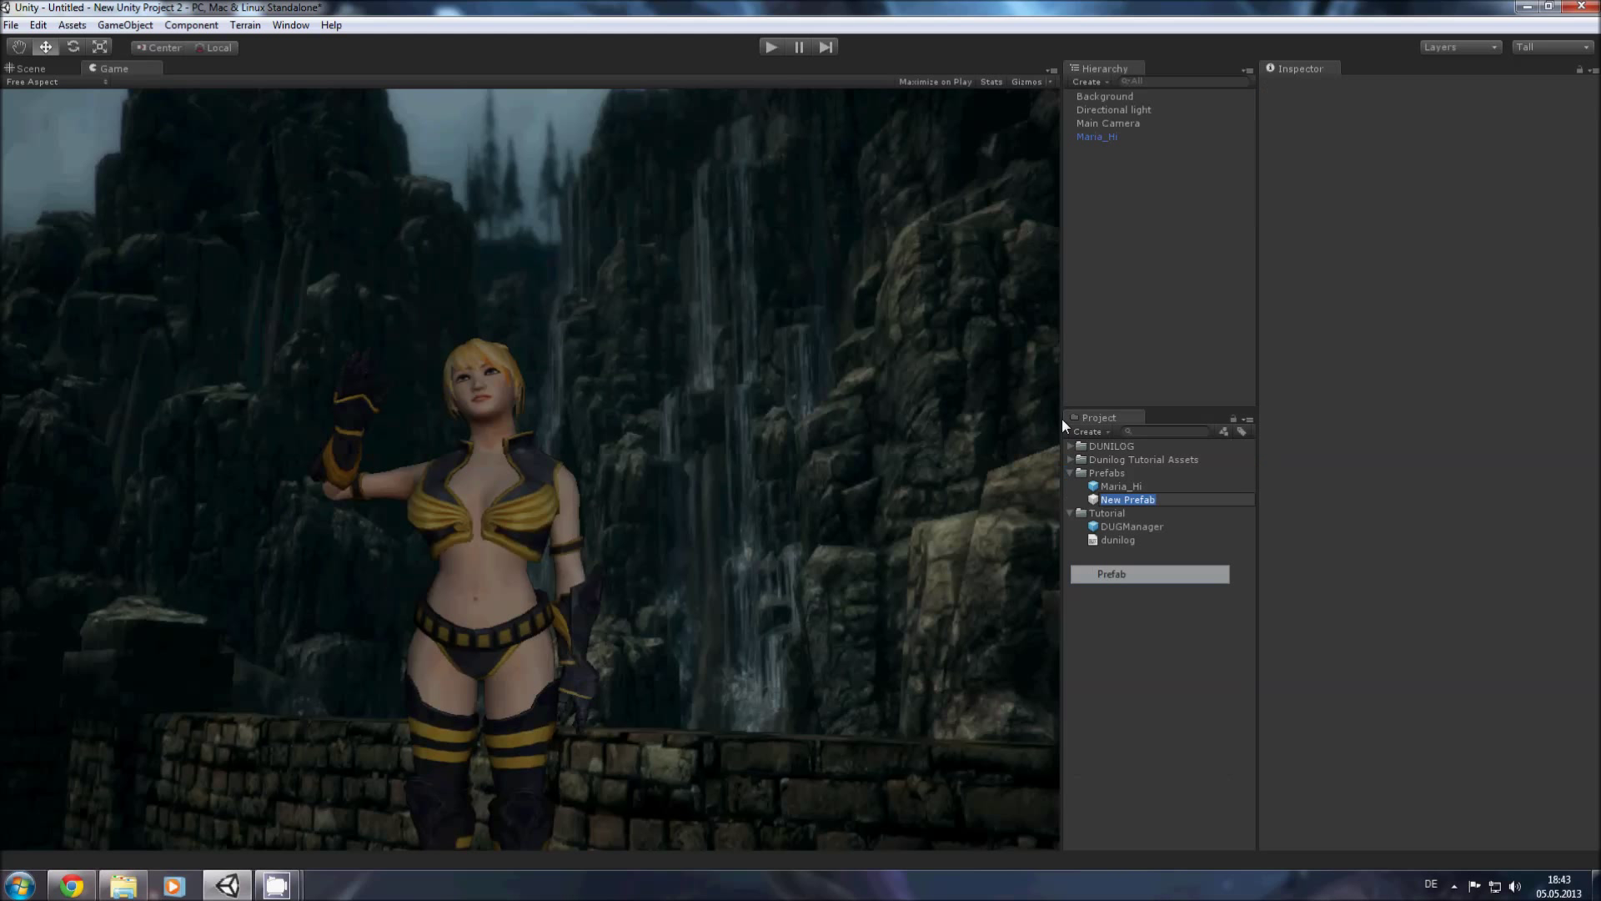
pyautogui.click(1102, 97)
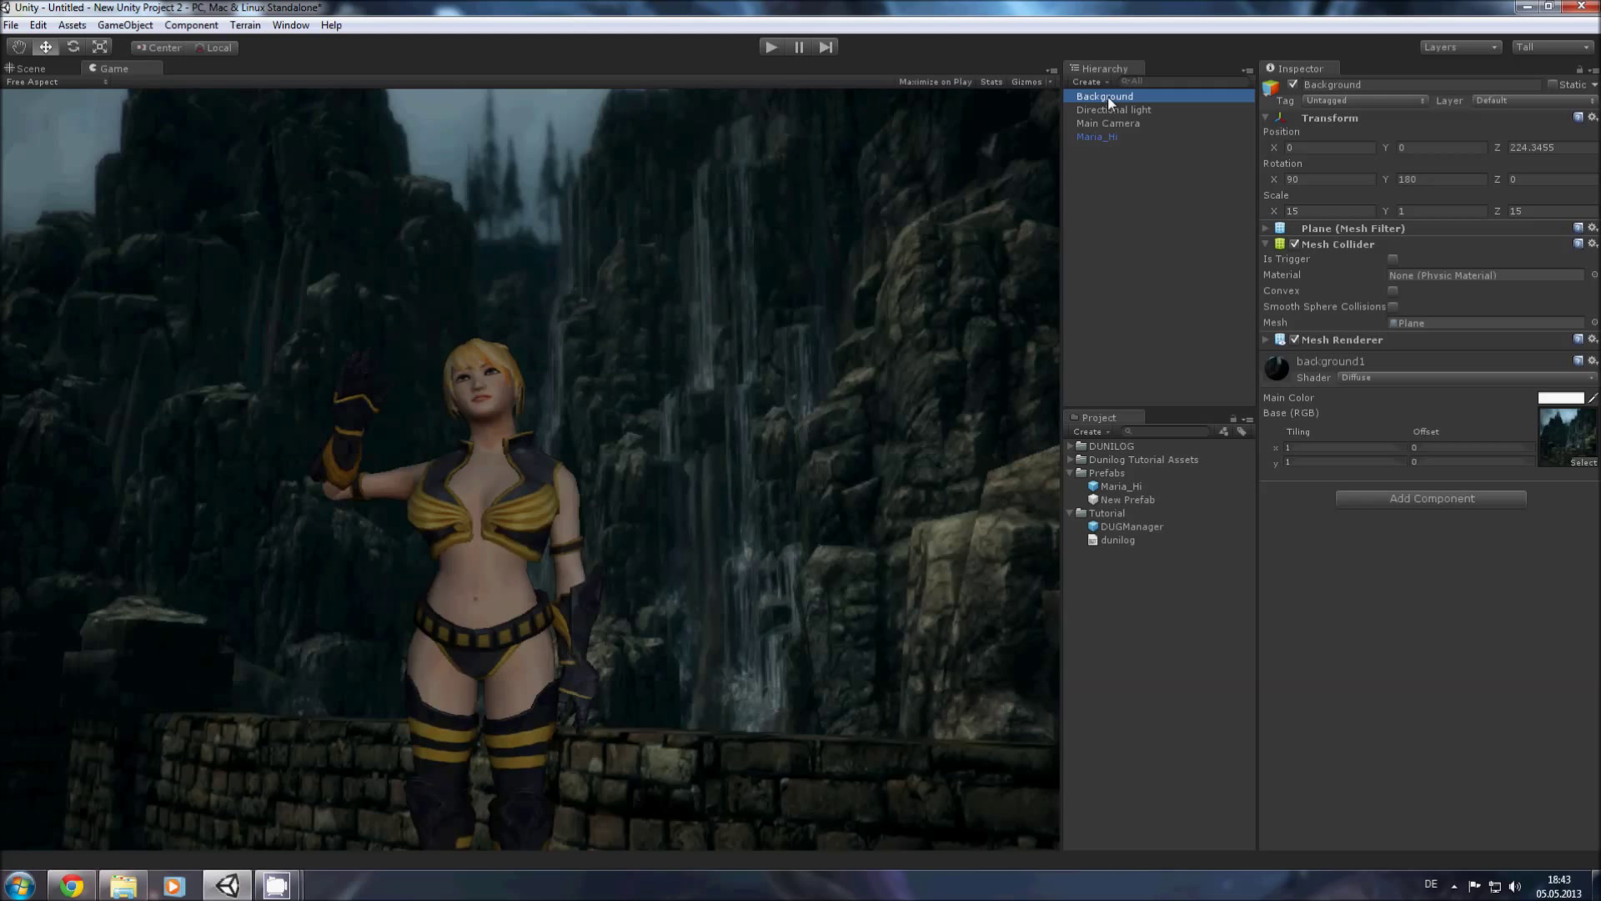
pyautogui.moveTo(1109, 101); pyautogui.dragTo(1148, 499)
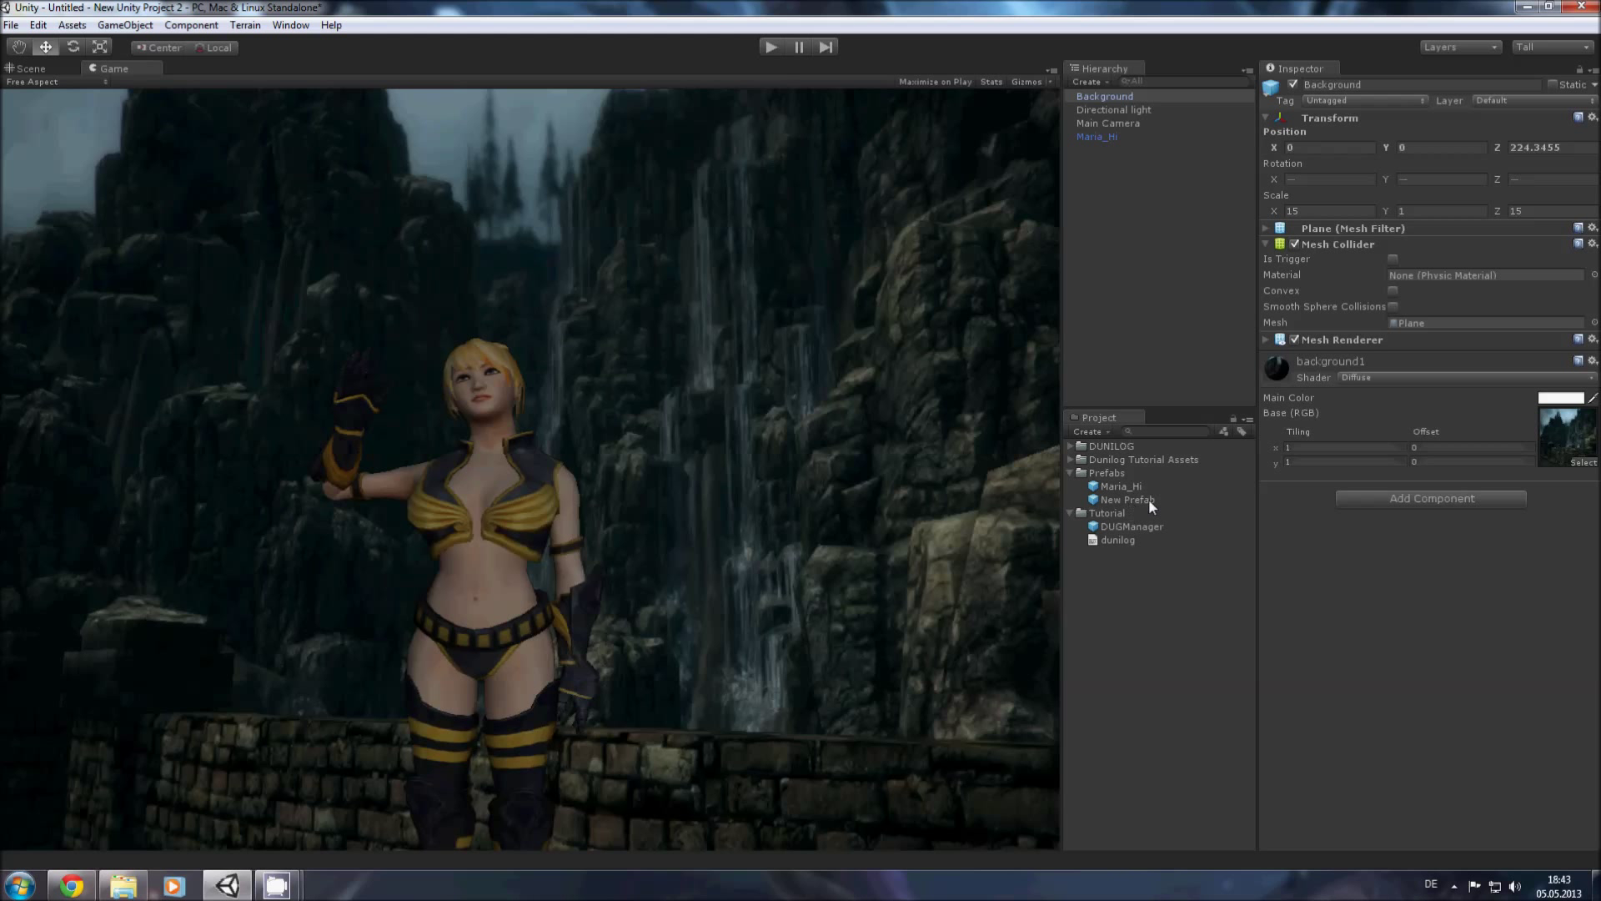
pyautogui.click(1148, 498)
pyautogui.click(1149, 499)
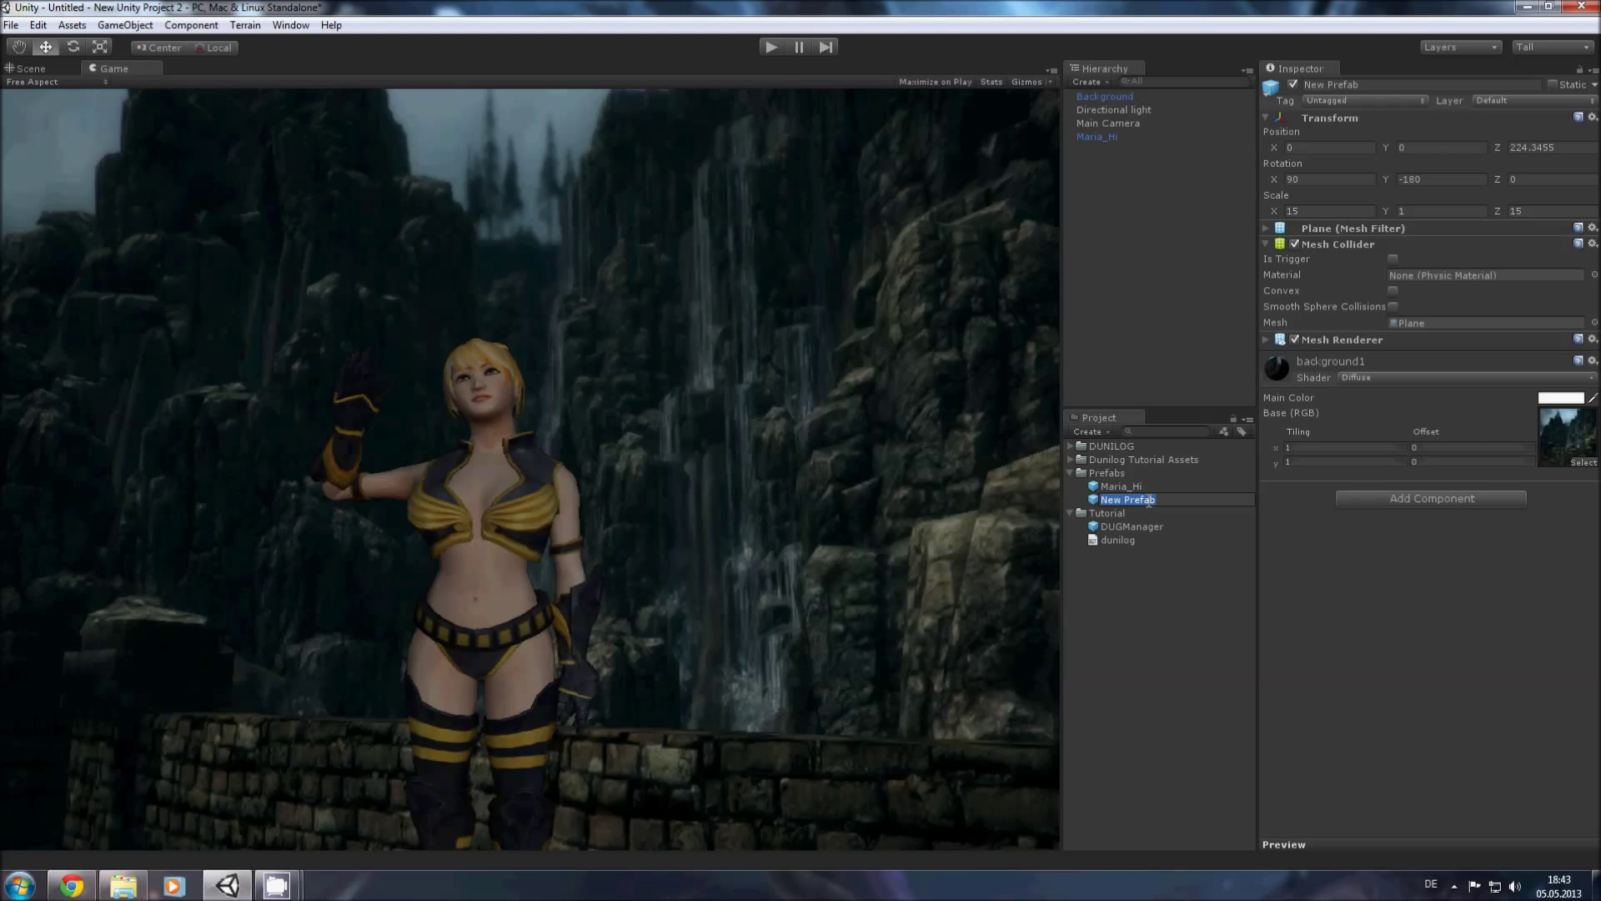
pyautogui.write('Background')
pyautogui.press('Return')
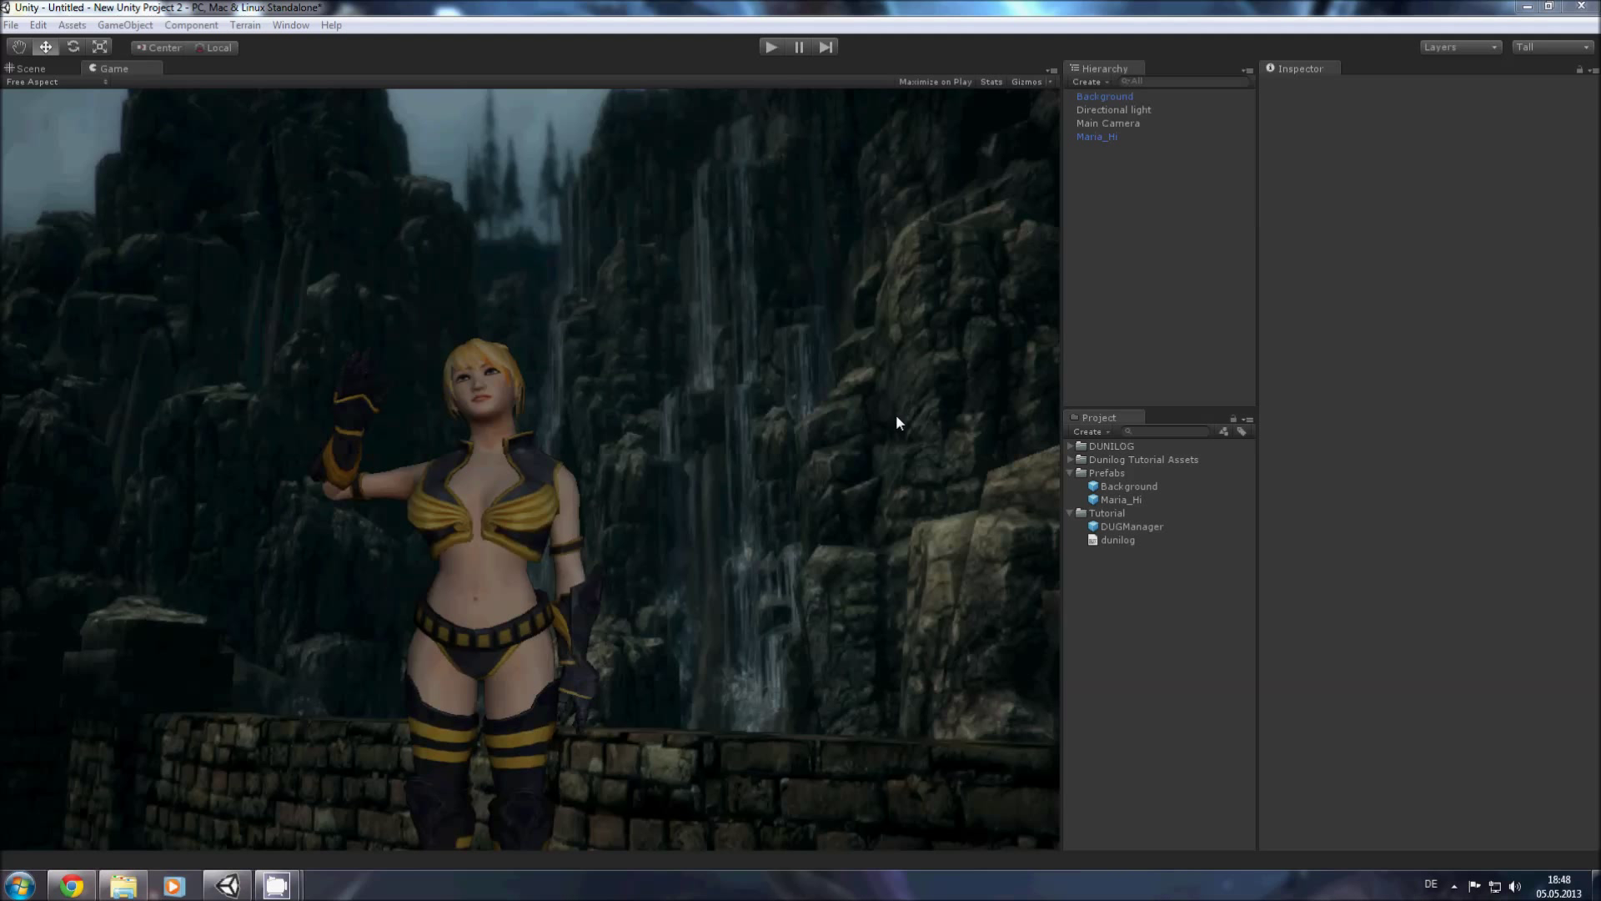
pyautogui.click(1131, 529)
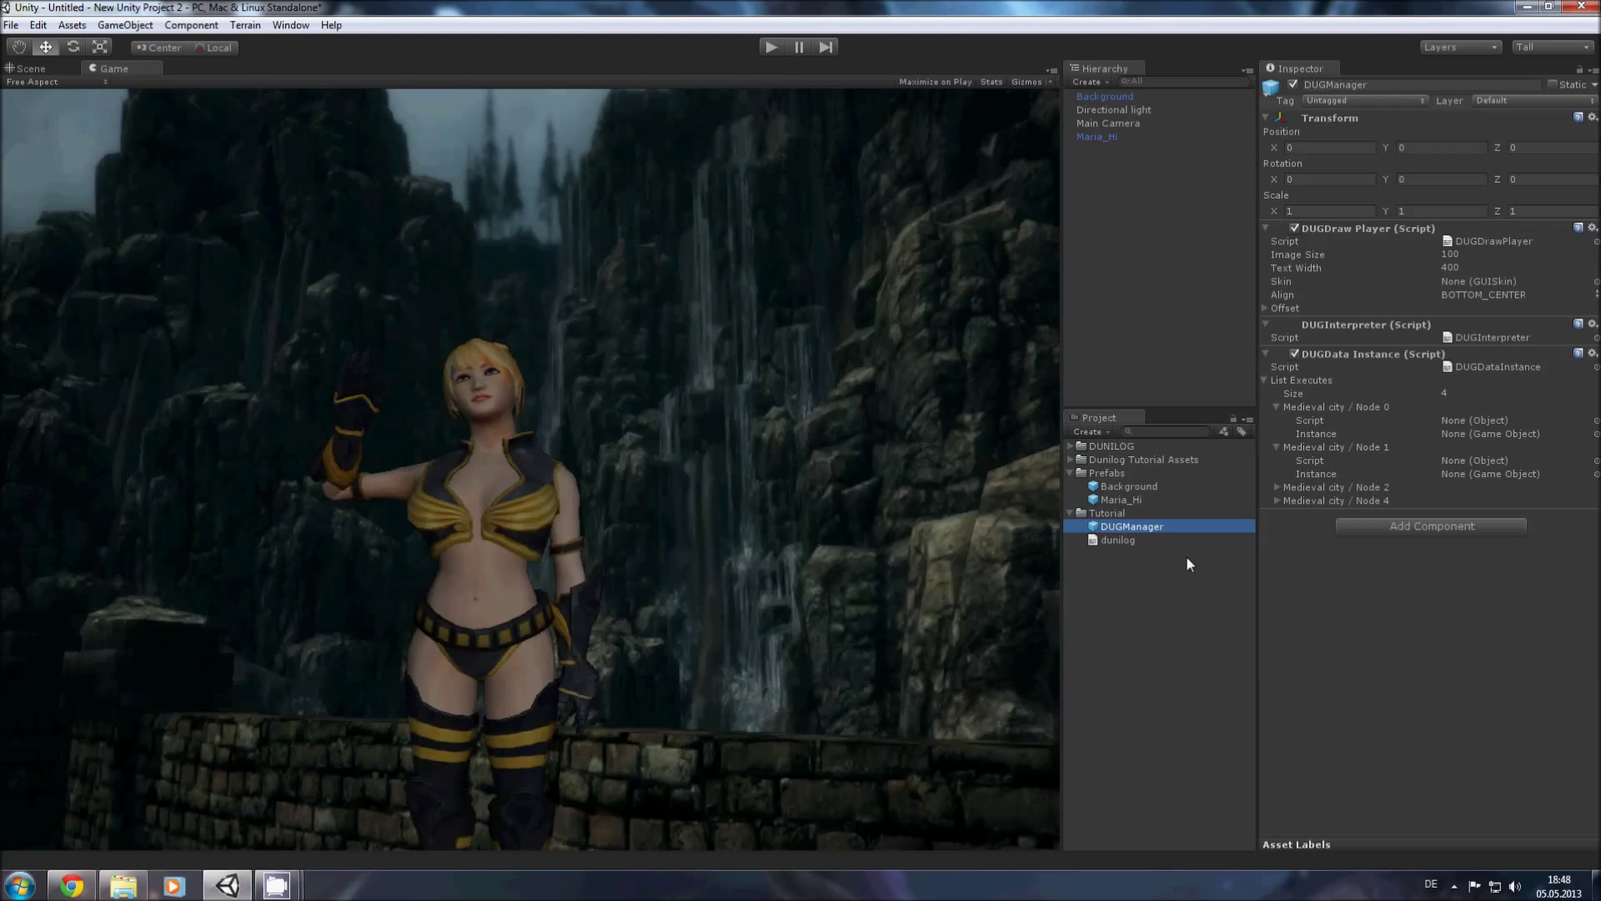
# Step: Add DUGManager to the scene, with Background as Node 0's Instance and Maria_Hi as Node 1's
pyautogui.moveTo(1121, 525); pyautogui.dragTo(1133, 283)
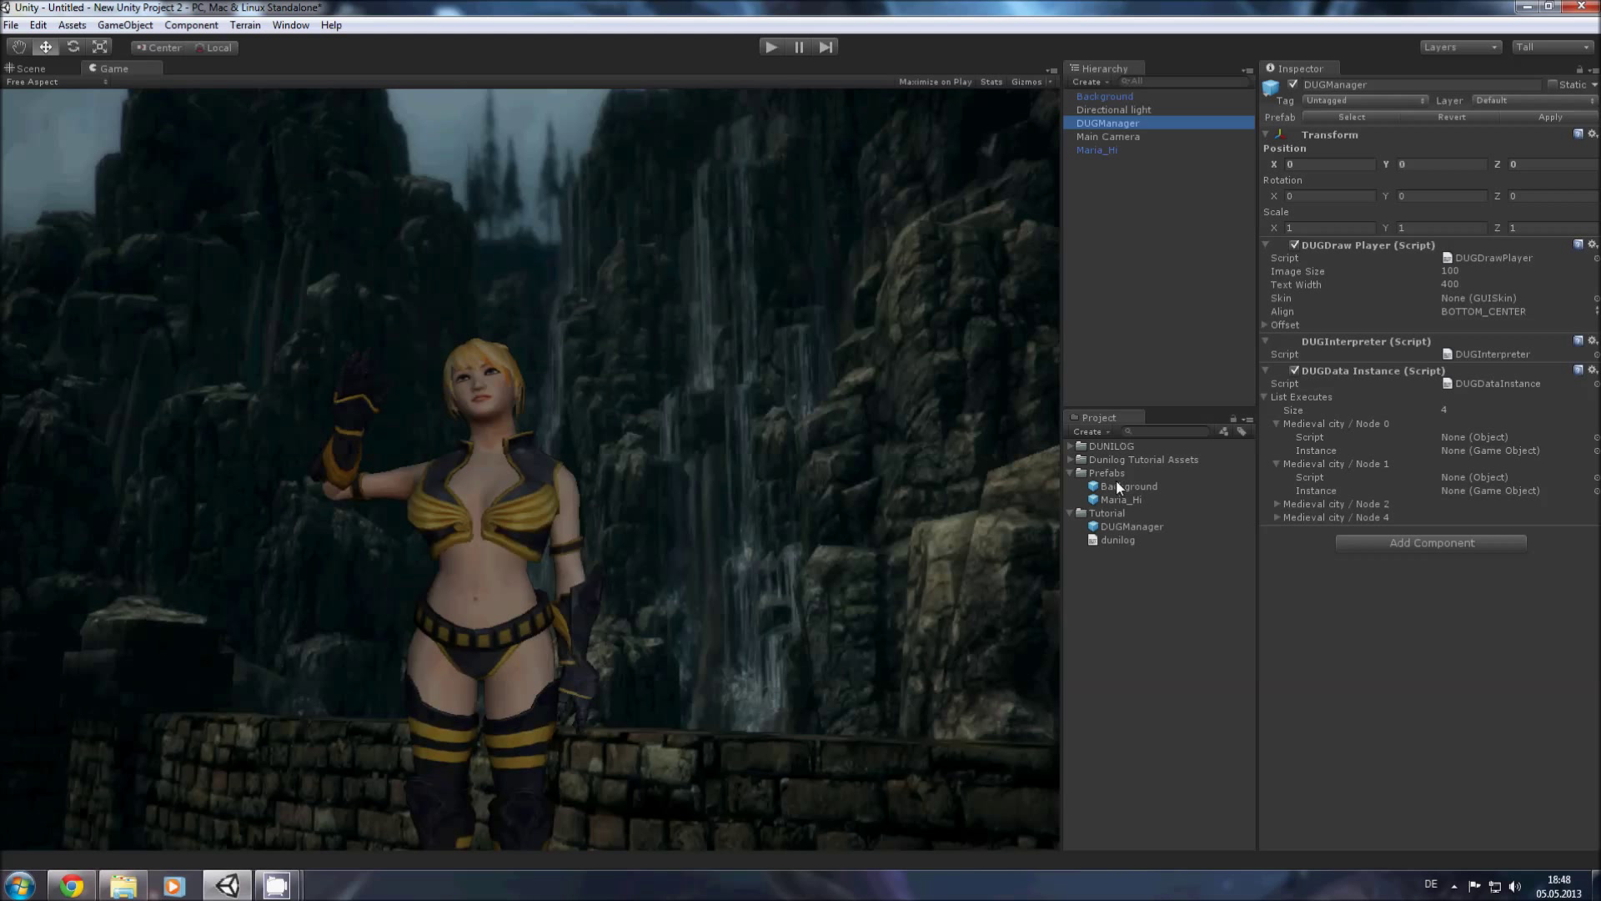
pyautogui.moveTo(1111, 486); pyautogui.dragTo(1477, 451)
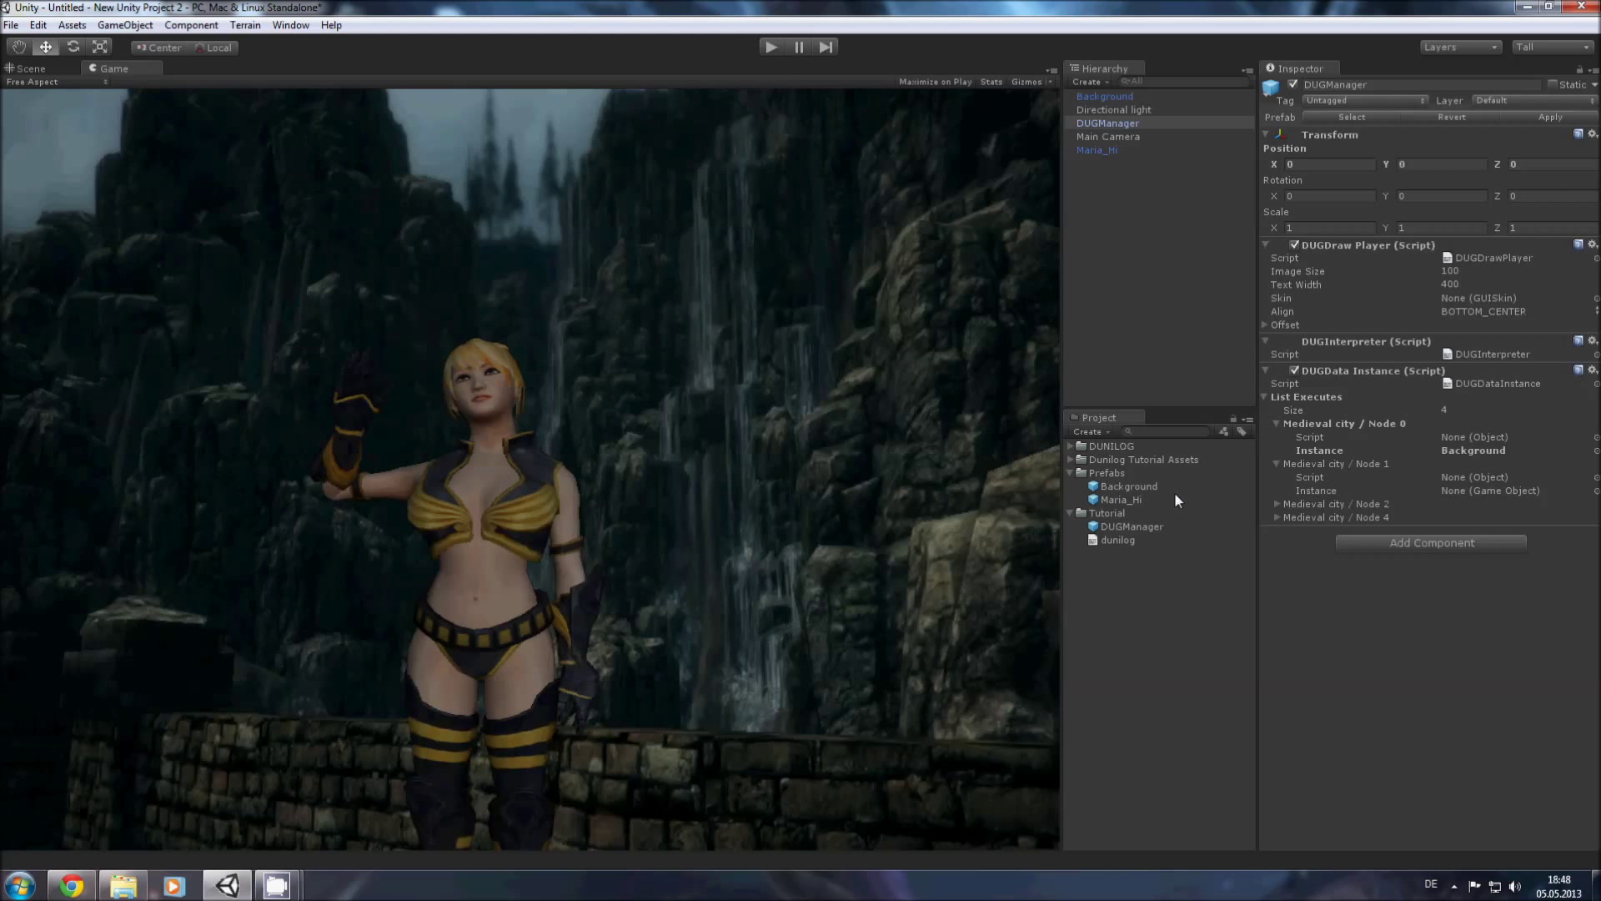
pyautogui.moveTo(1111, 498); pyautogui.dragTo(1478, 492)
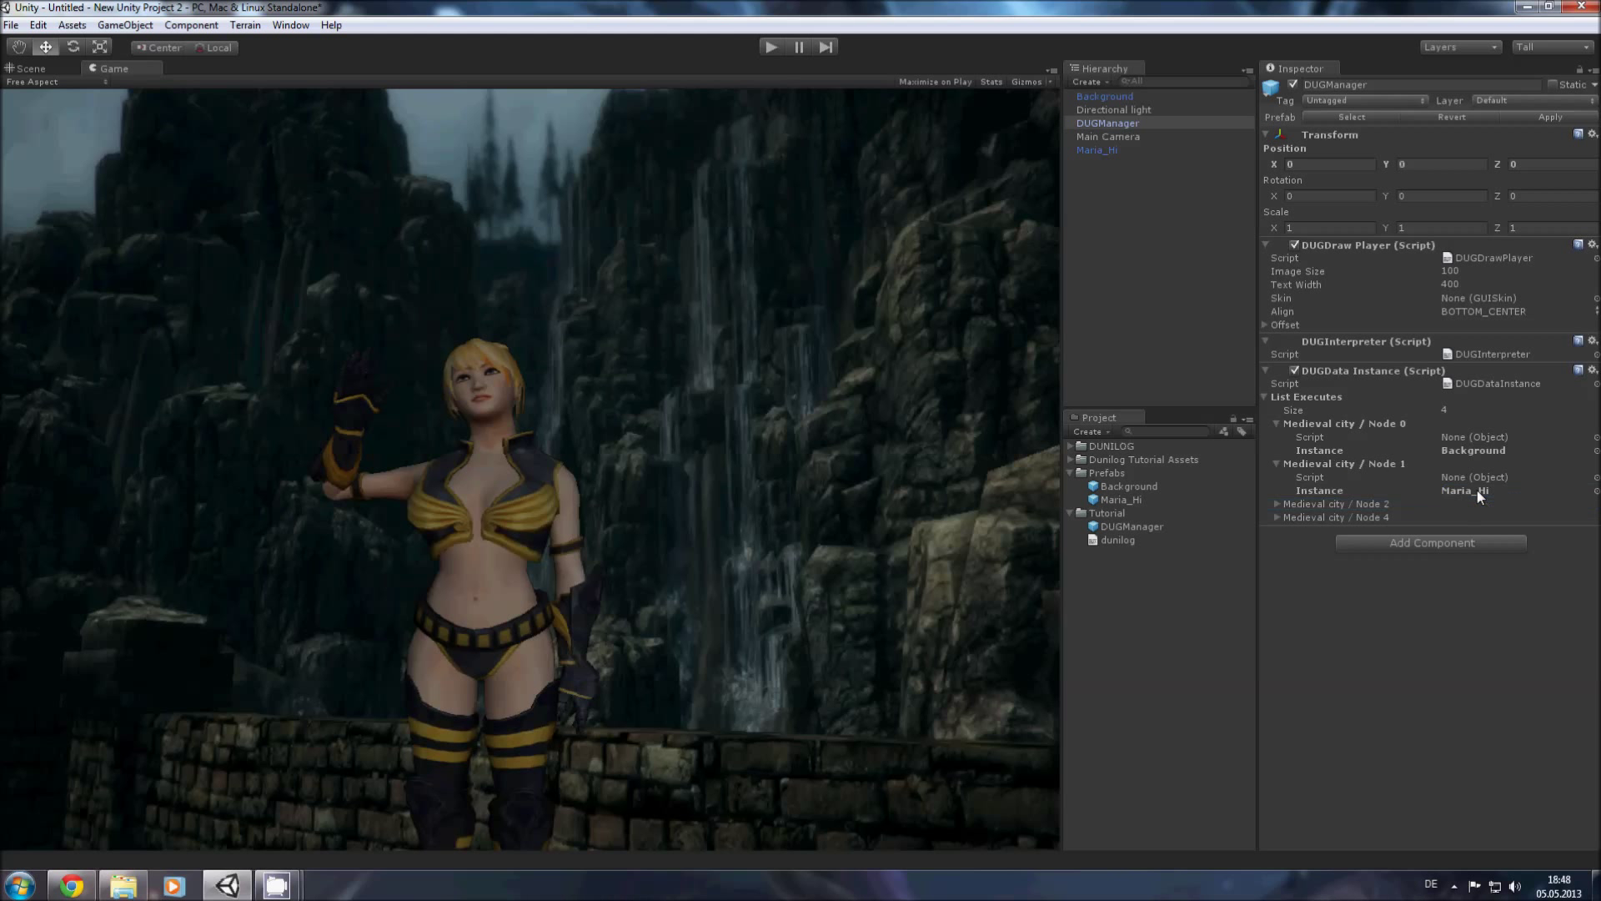
# Step: Run a quick play test, then delete Background and Maria_Hi from the scene
pyautogui.click(773, 47)
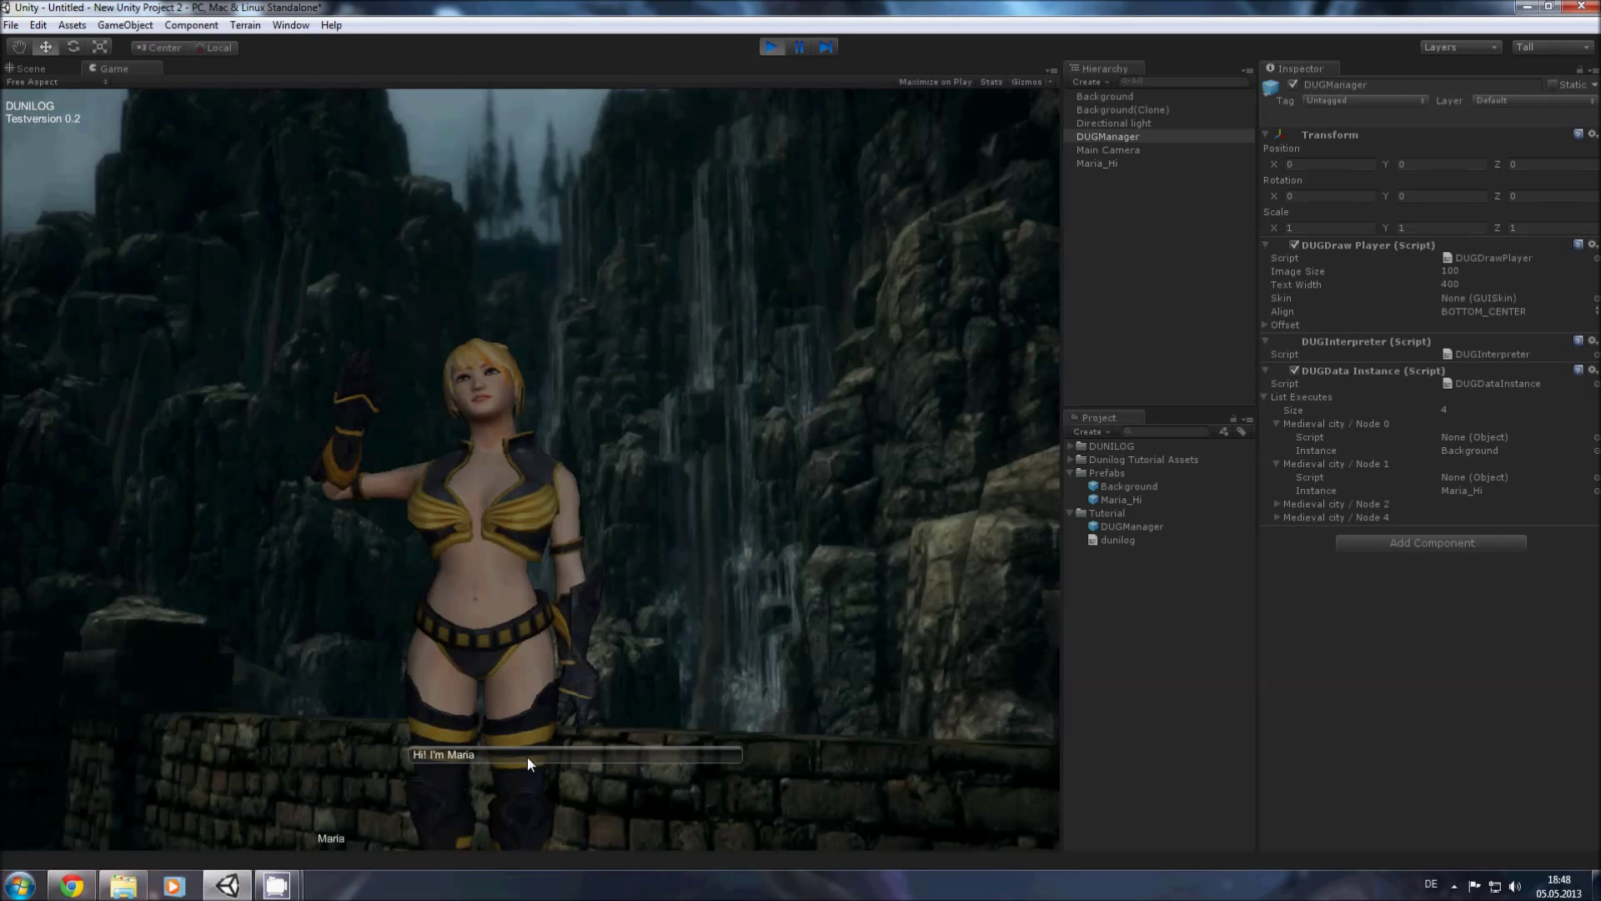
pyautogui.click(773, 46)
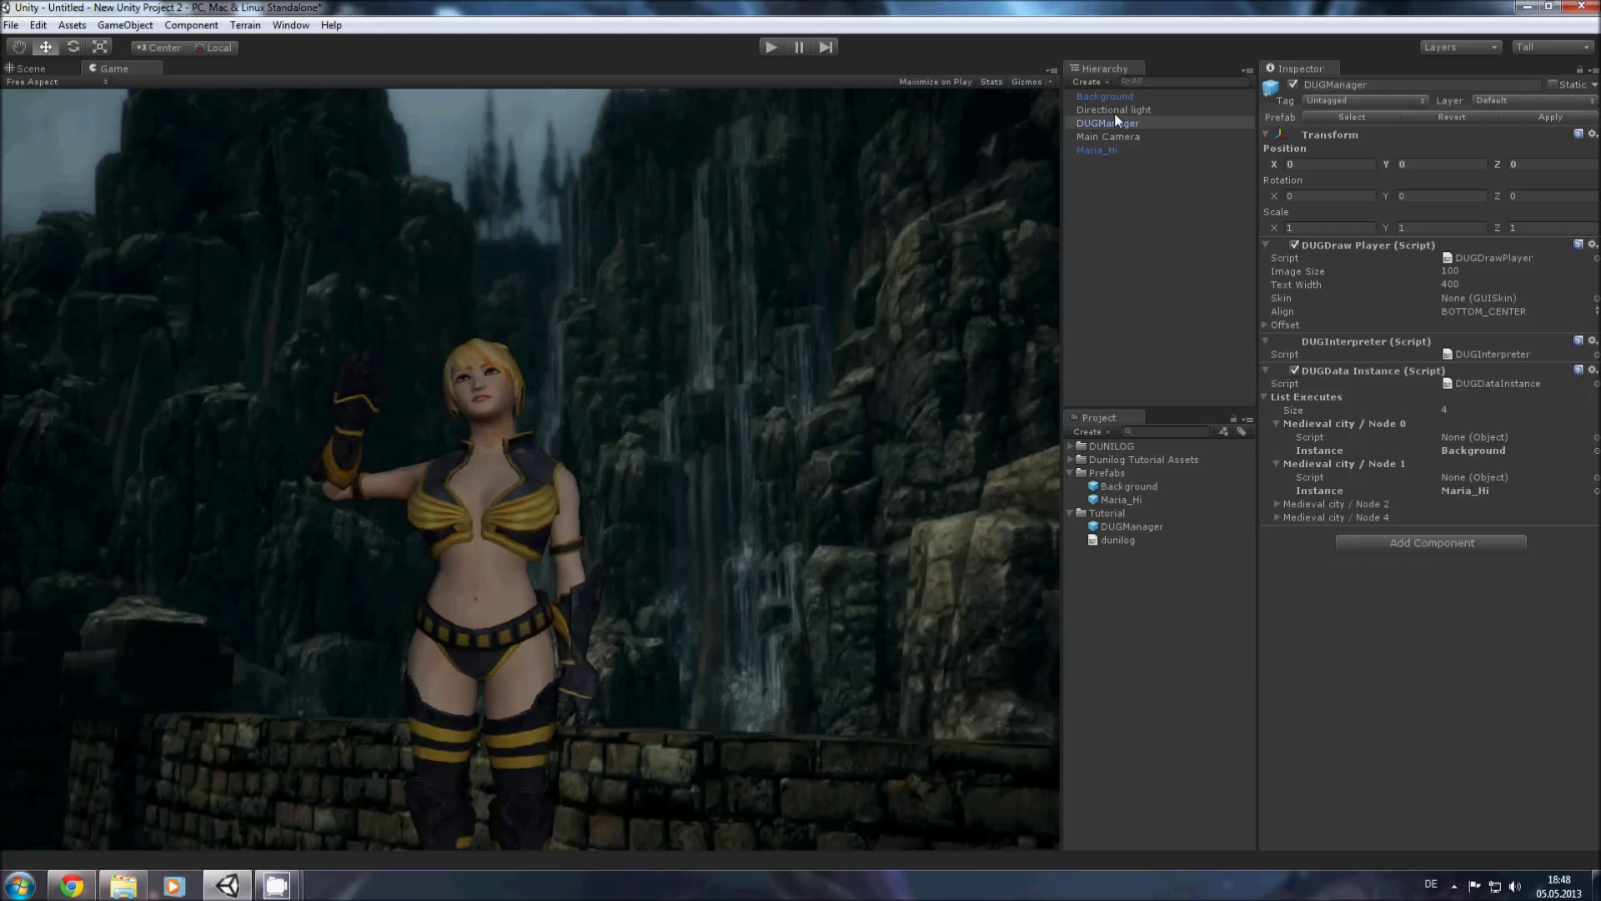
pyautogui.click(1099, 150)
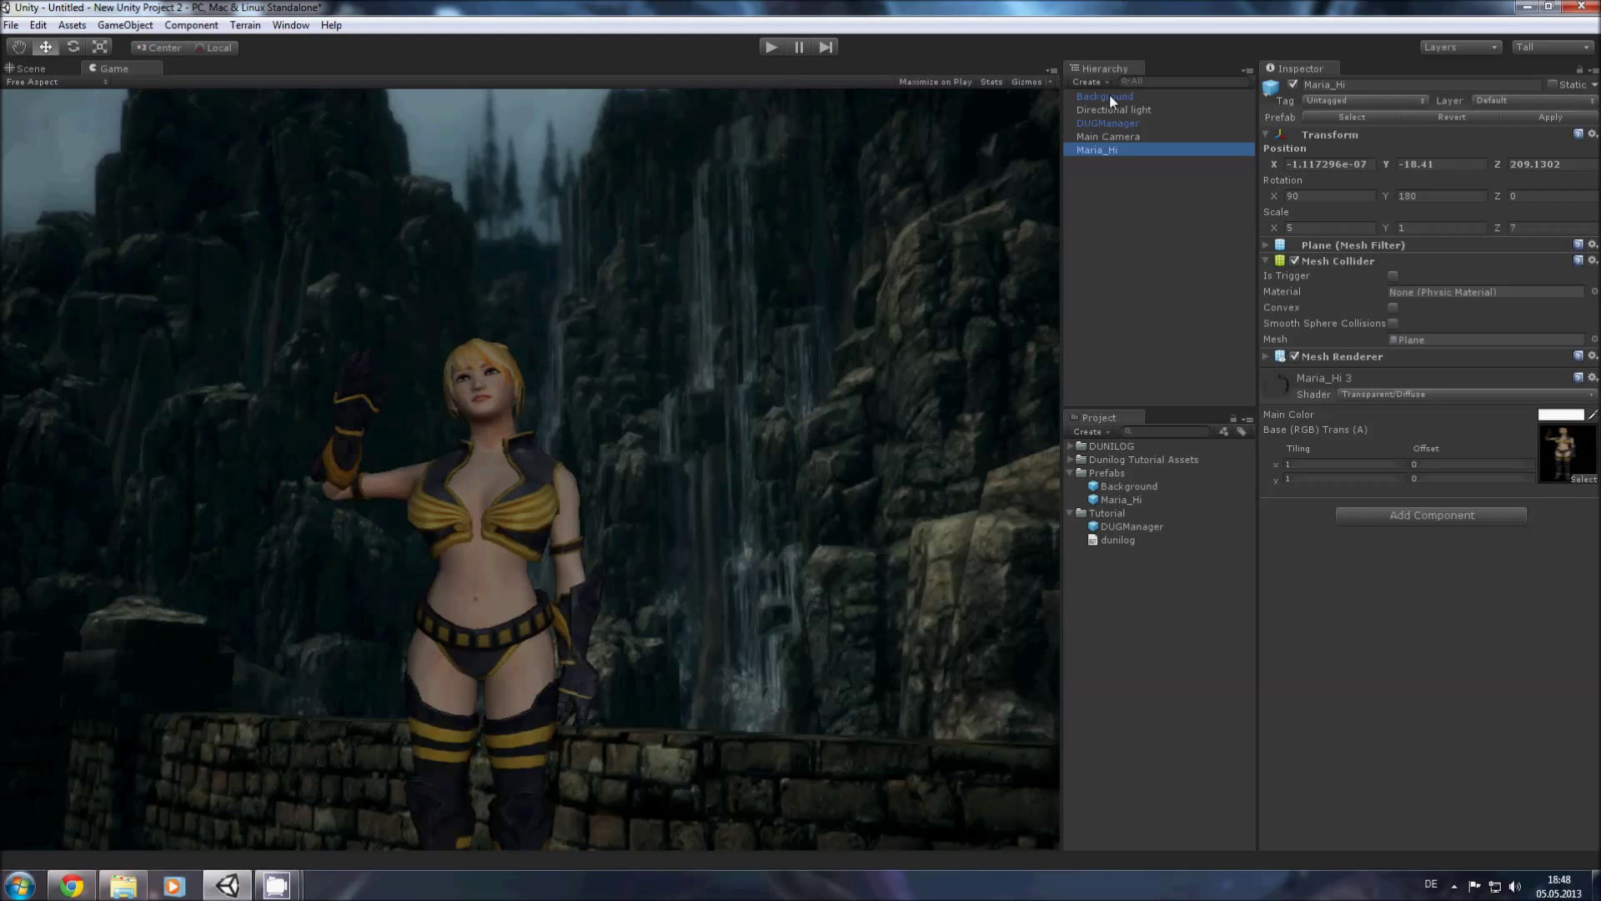
pyautogui.keyDown('ctrl'); pyautogui.click(1109, 96); pyautogui.keyUp('ctrl')
pyautogui.press('Delete')
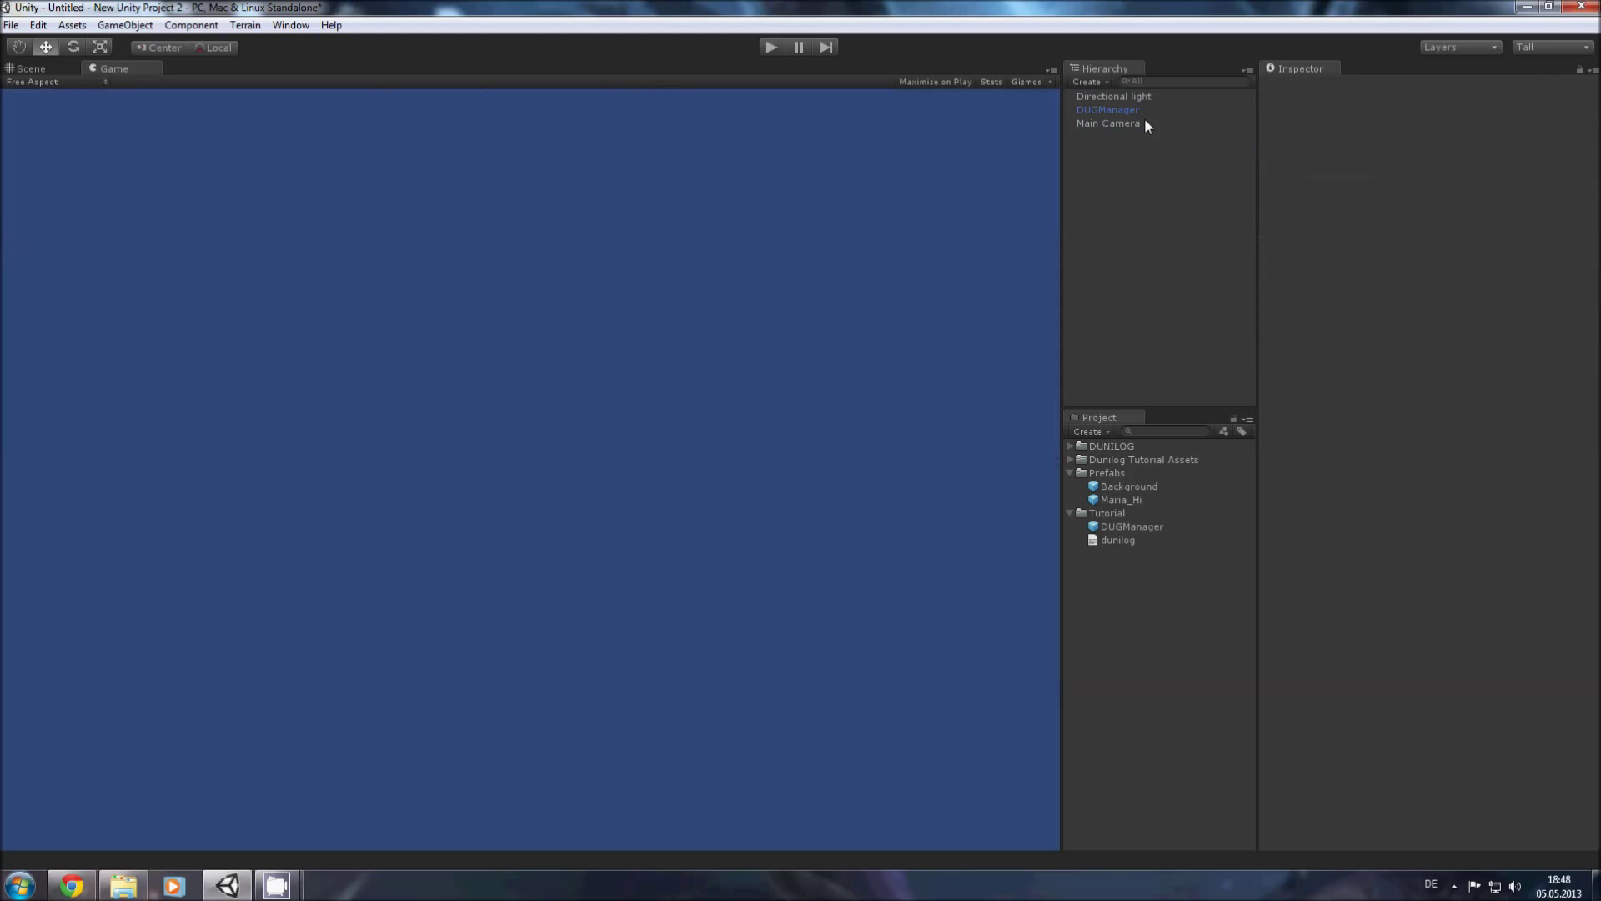
# Step: Play-test again, advancing past Maria's greeting, then stop
pyautogui.click(768, 46)
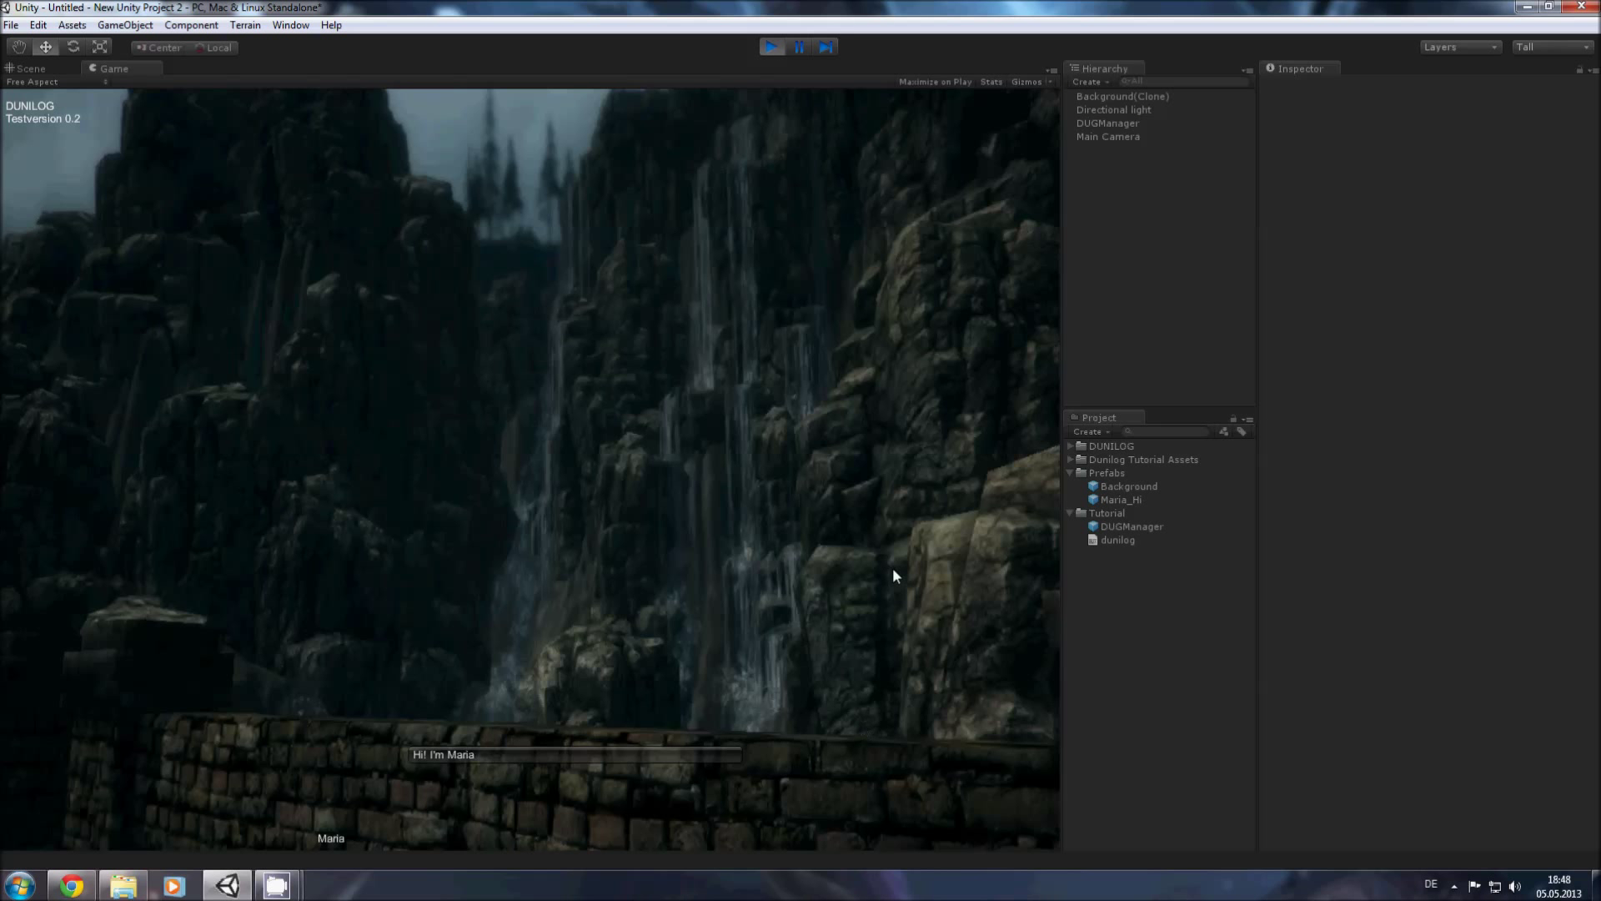
pyautogui.click(477, 756)
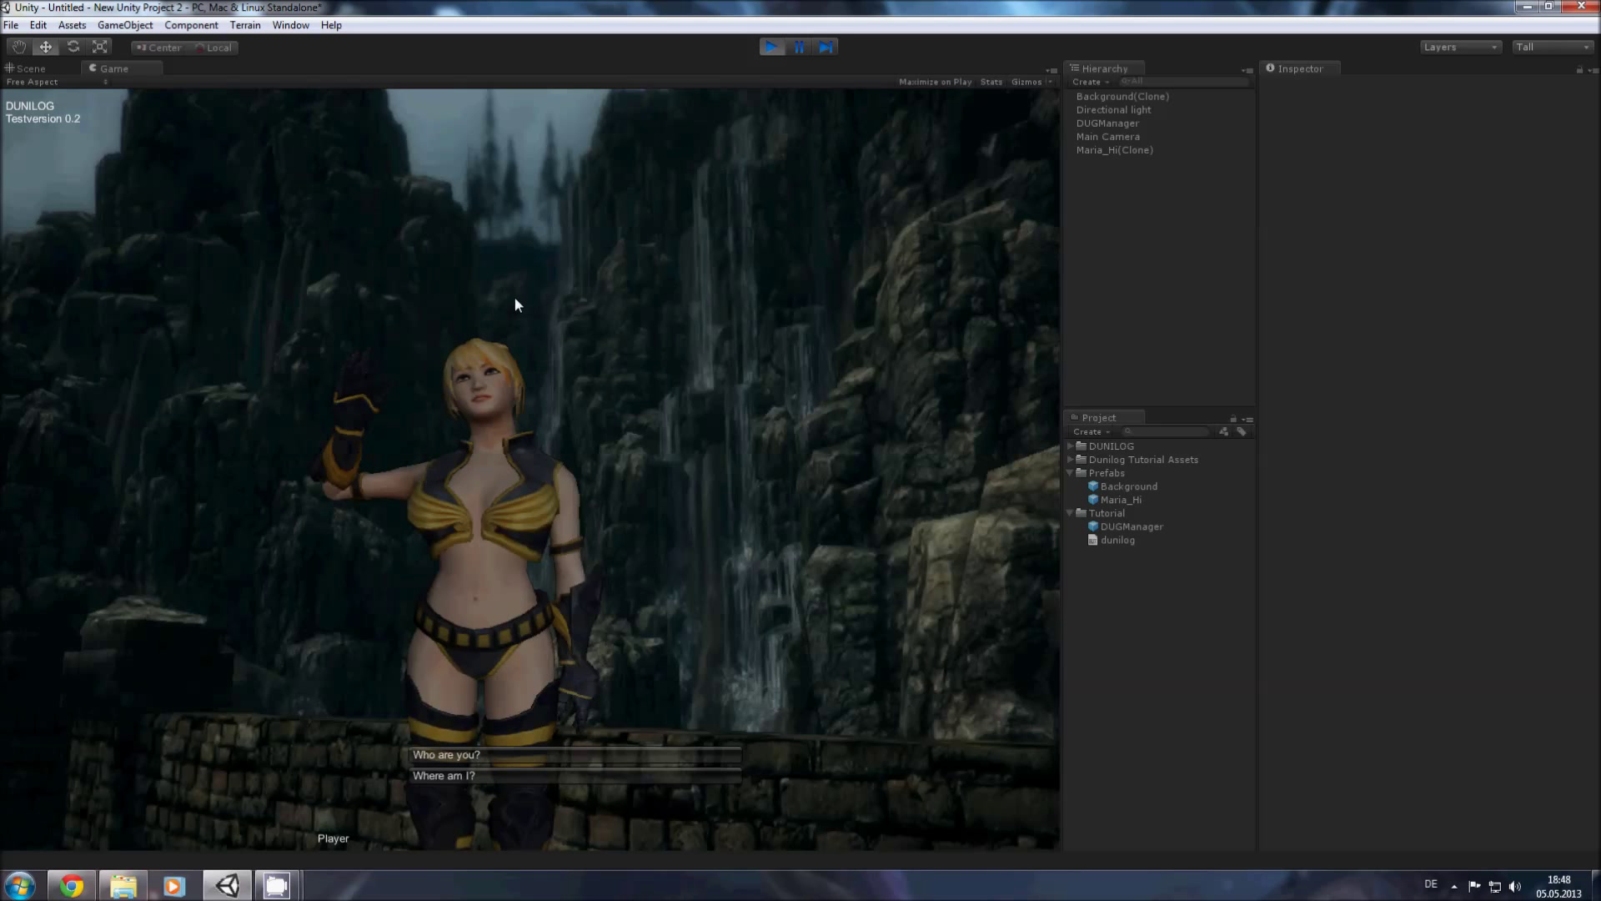
pyautogui.click(772, 47)
# Step: Clear DUGManager's Node 0 and Node 1 instance references
pyautogui.click(1109, 111)
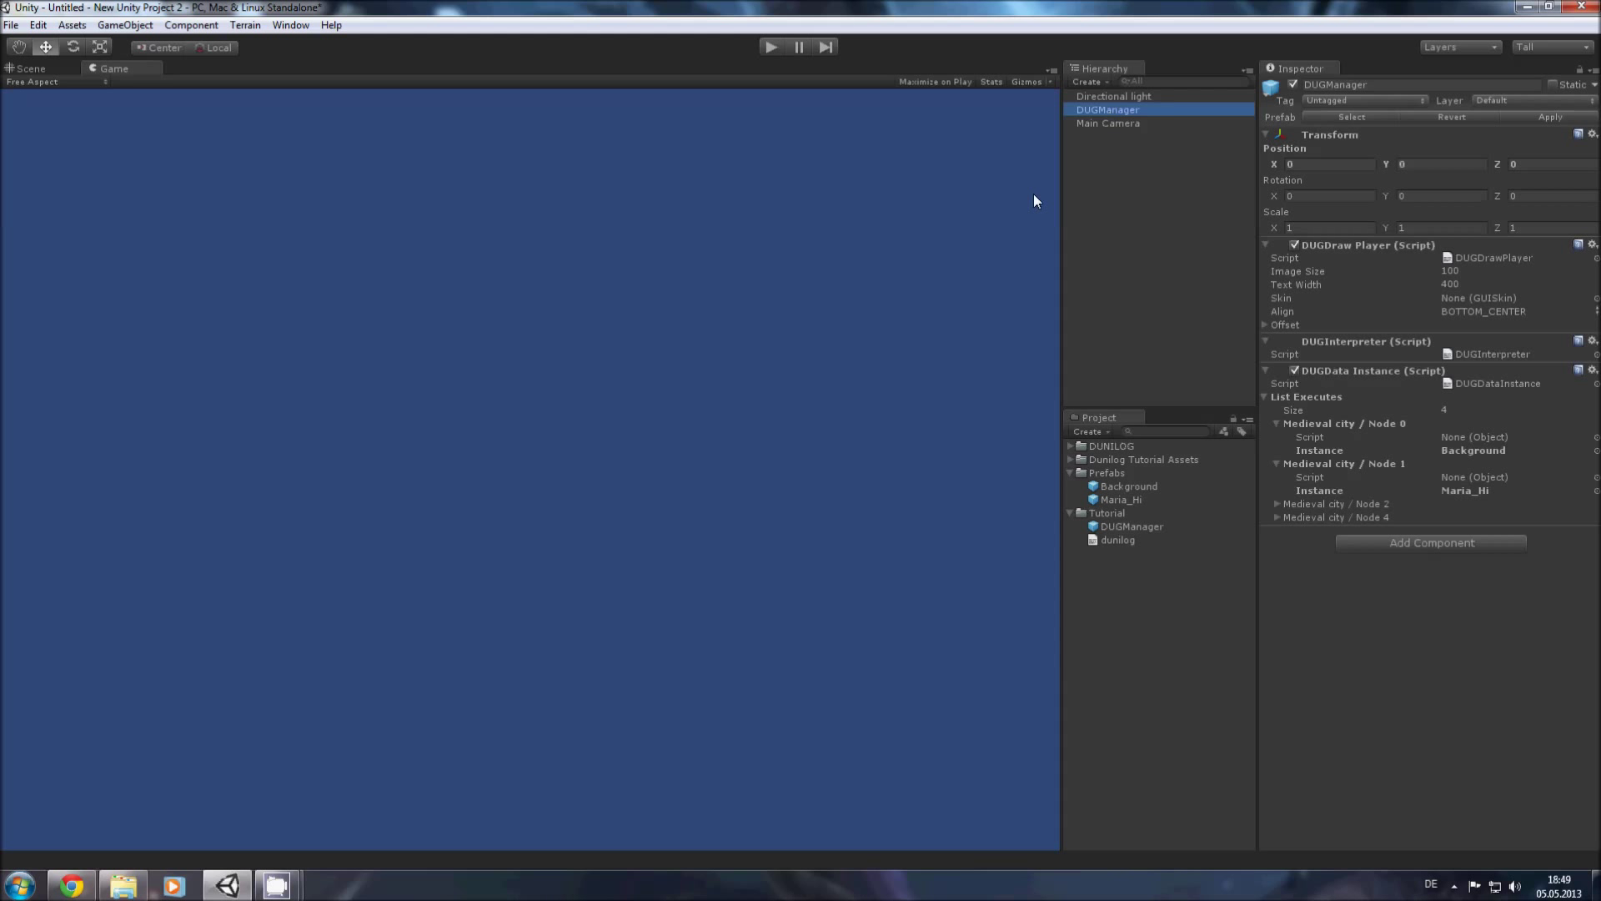
pyautogui.click(1475, 451)
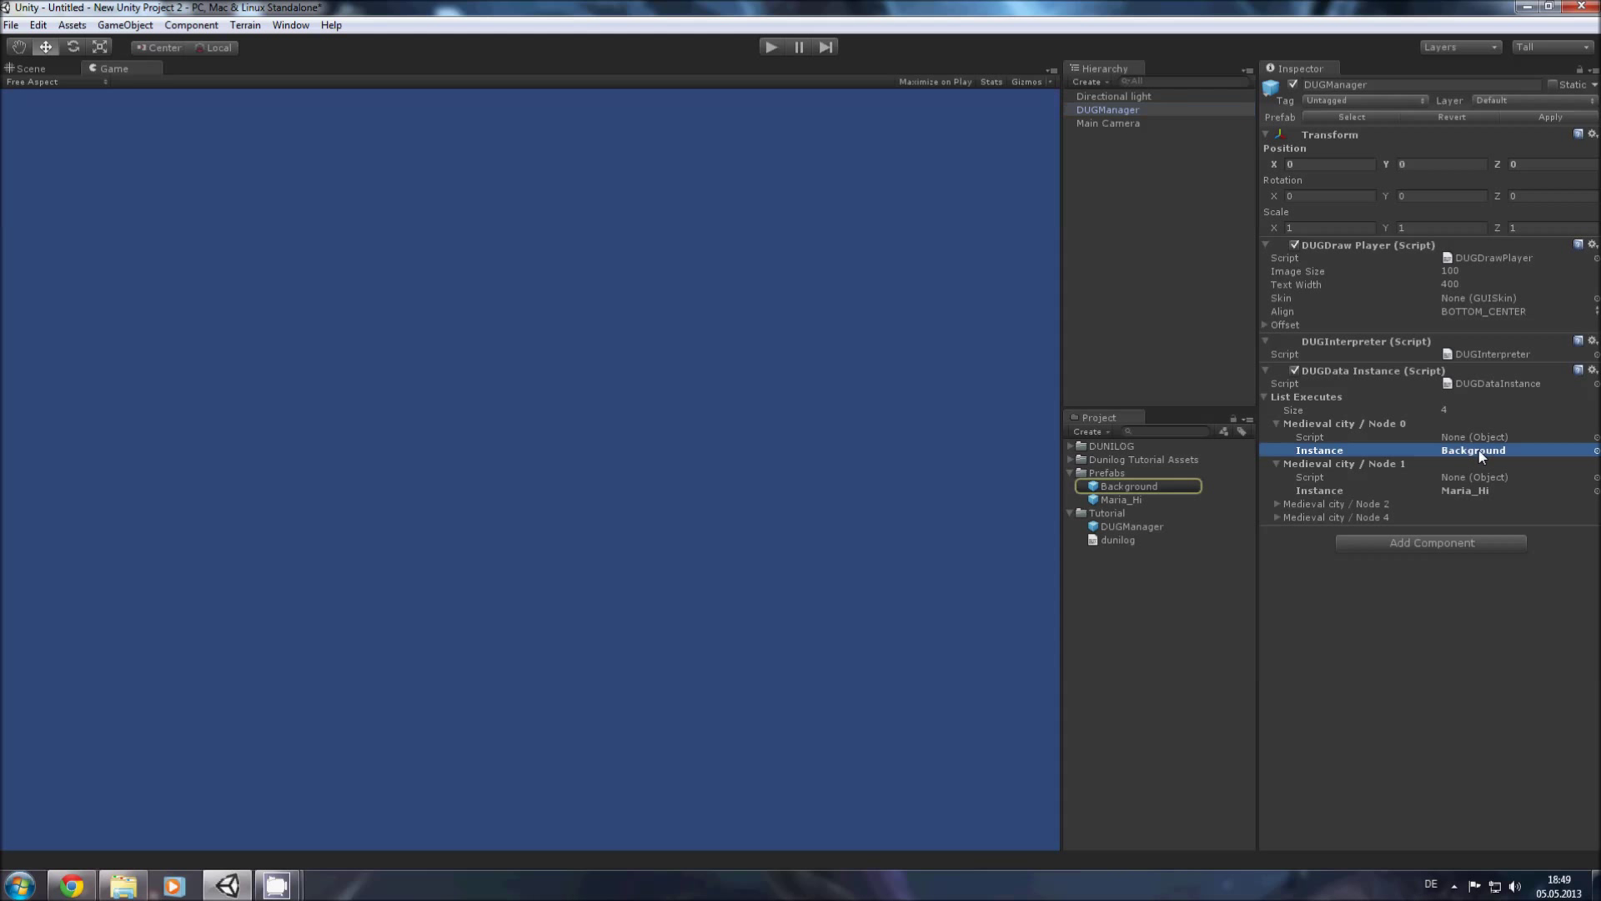
pyautogui.press('Delete')
pyautogui.click(1461, 492)
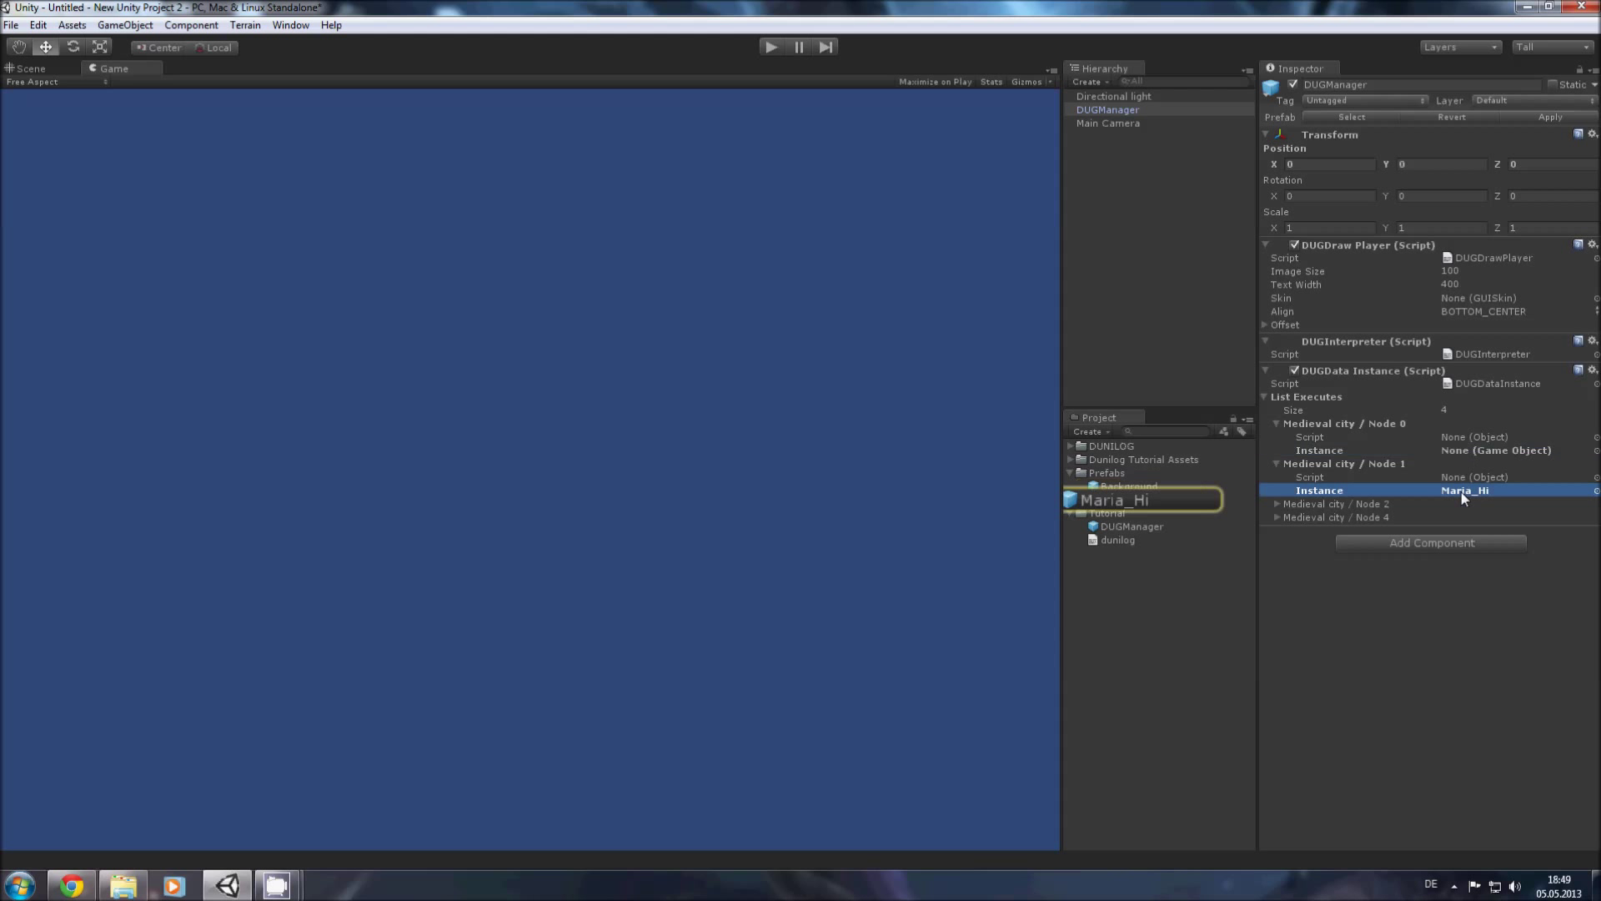
pyautogui.press('Delete')
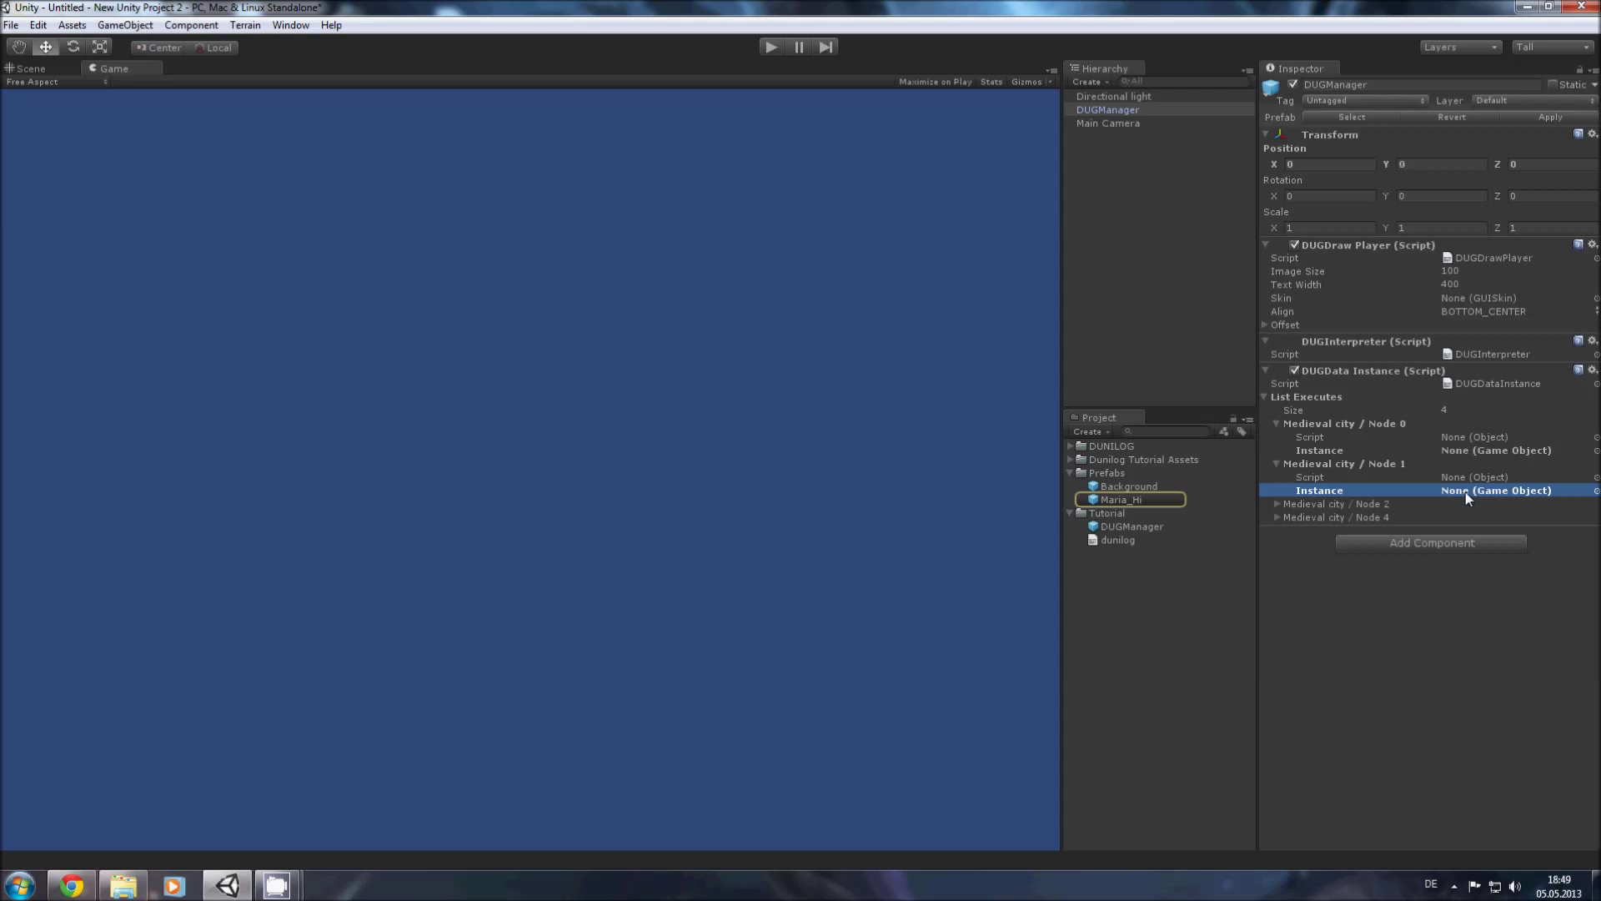
pyautogui.click(1123, 273)
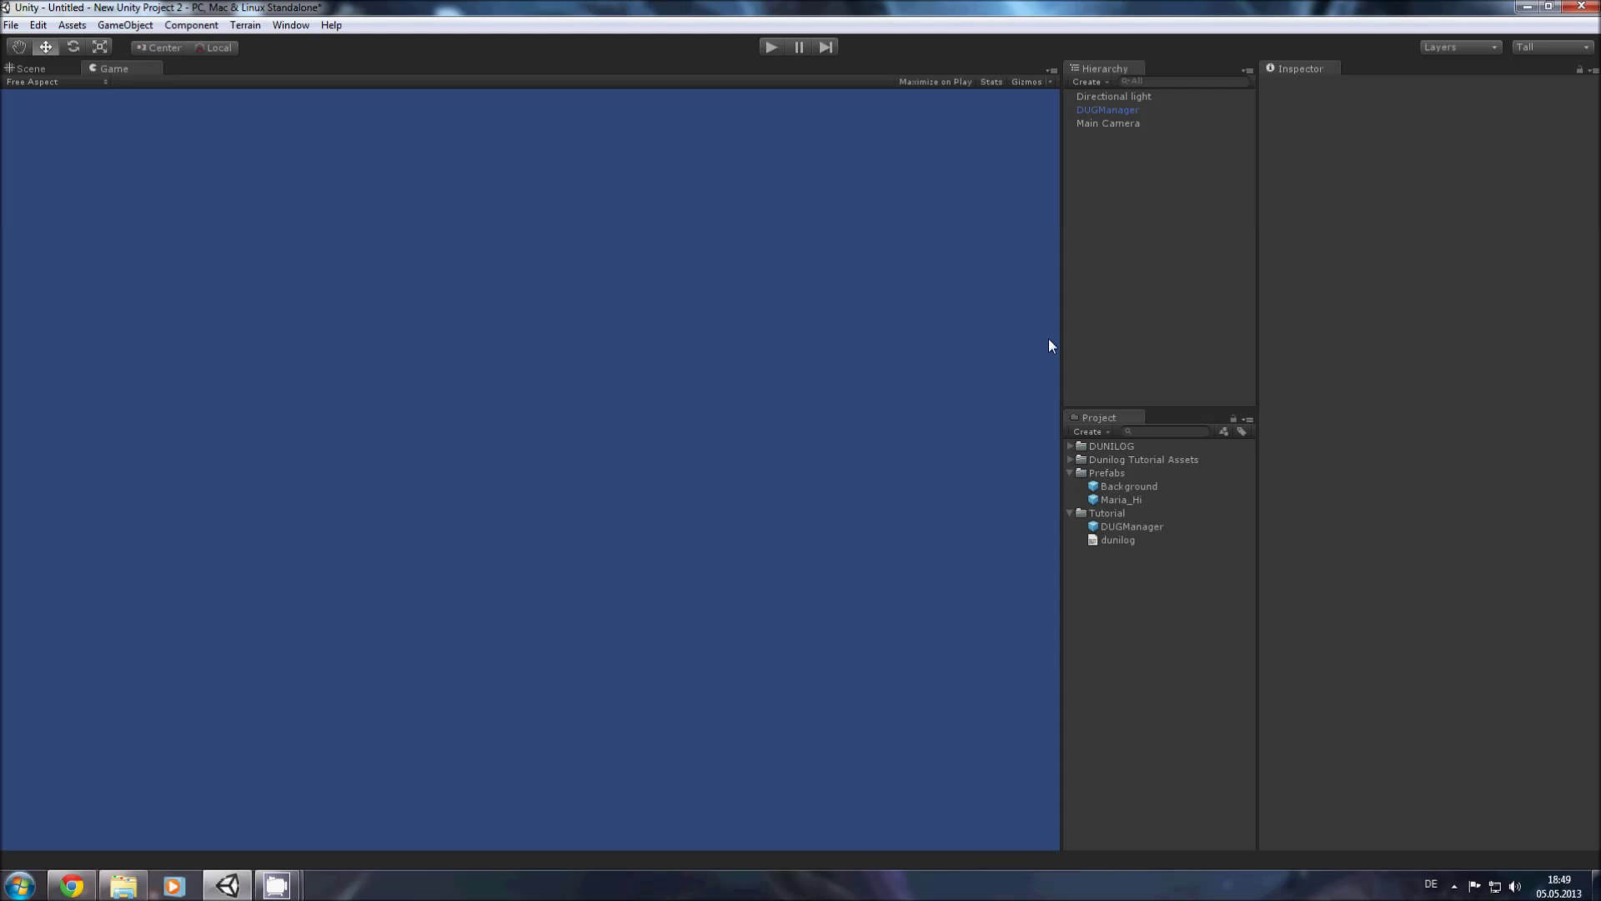
# Step: Create an empty GameObject and place the Background prefab inside it as a child
pyautogui.click(1097, 474)
pyautogui.click(1146, 208)
pyautogui.click(135, 26)
pyautogui.click(144, 46)
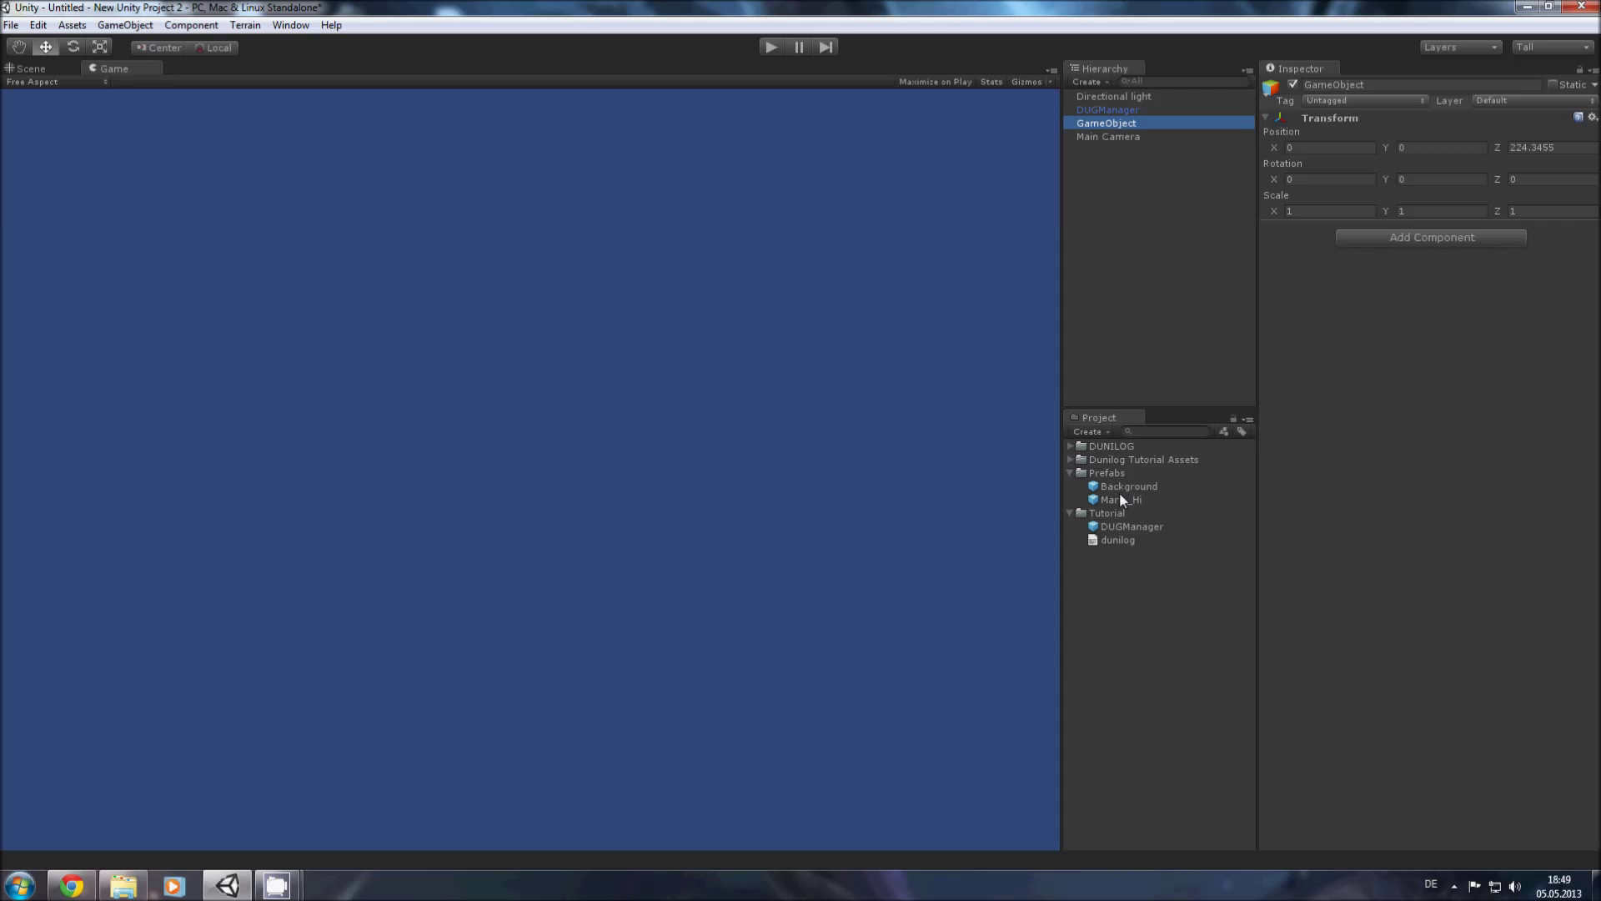
pyautogui.moveTo(1118, 487); pyautogui.dragTo(1170, 196)
pyautogui.moveTo(1103, 125); pyautogui.dragTo(1117, 130)
pyautogui.click(1106, 123)
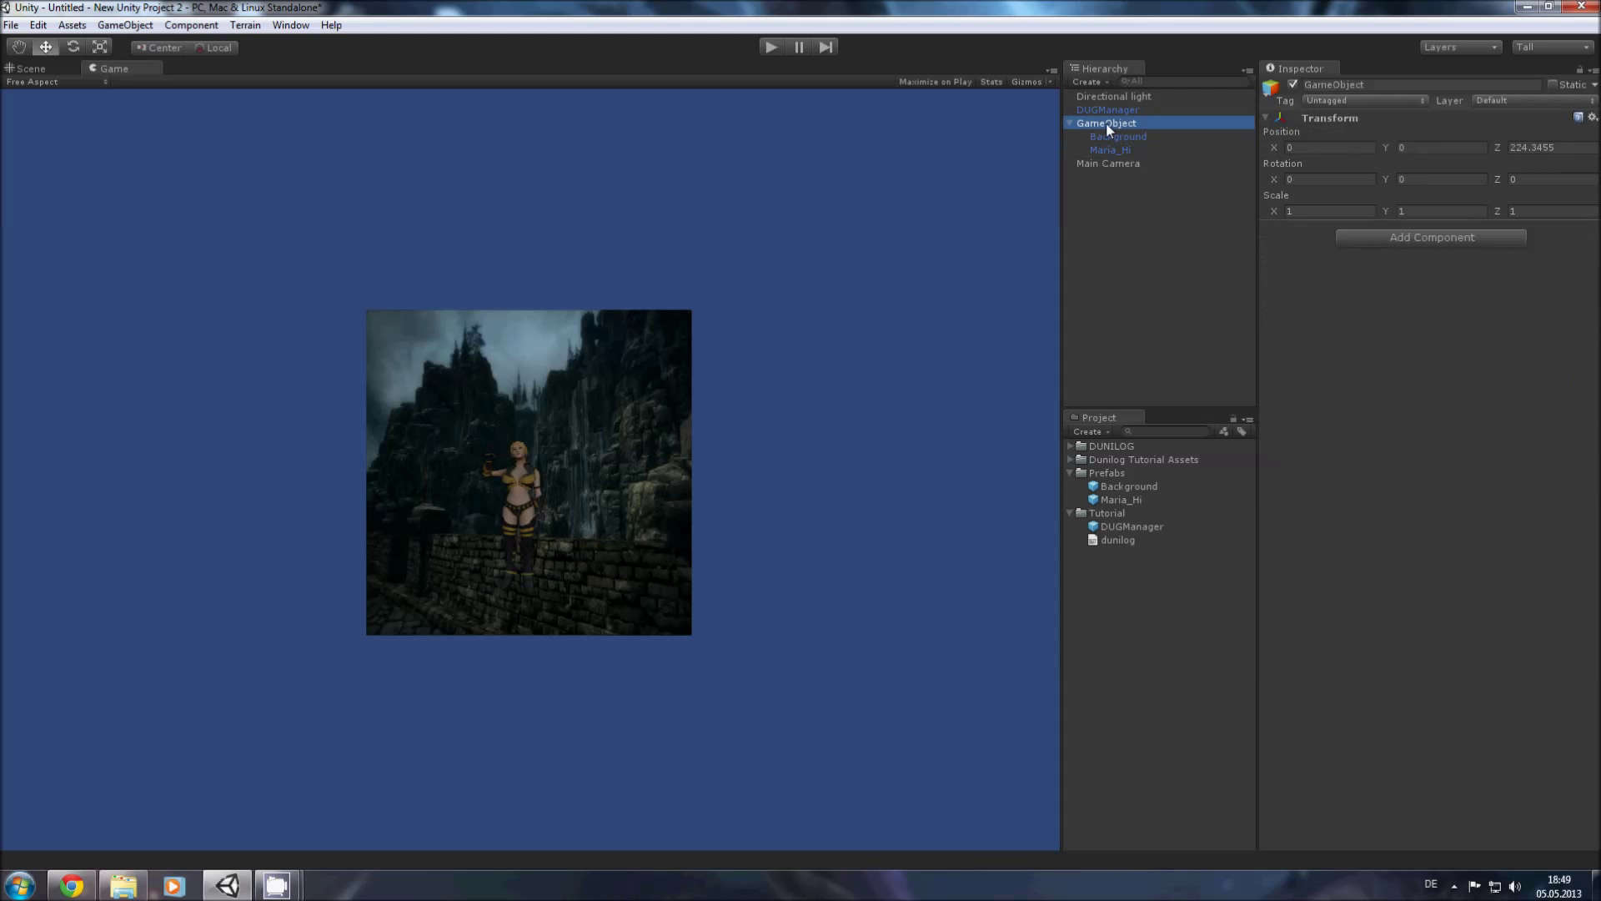
# Step: Create a BackgroundandMaria prefab in Prefabs and store the GameObject in it
pyautogui.rightClick(1107, 474)
pyautogui.moveTo(1203, 484)
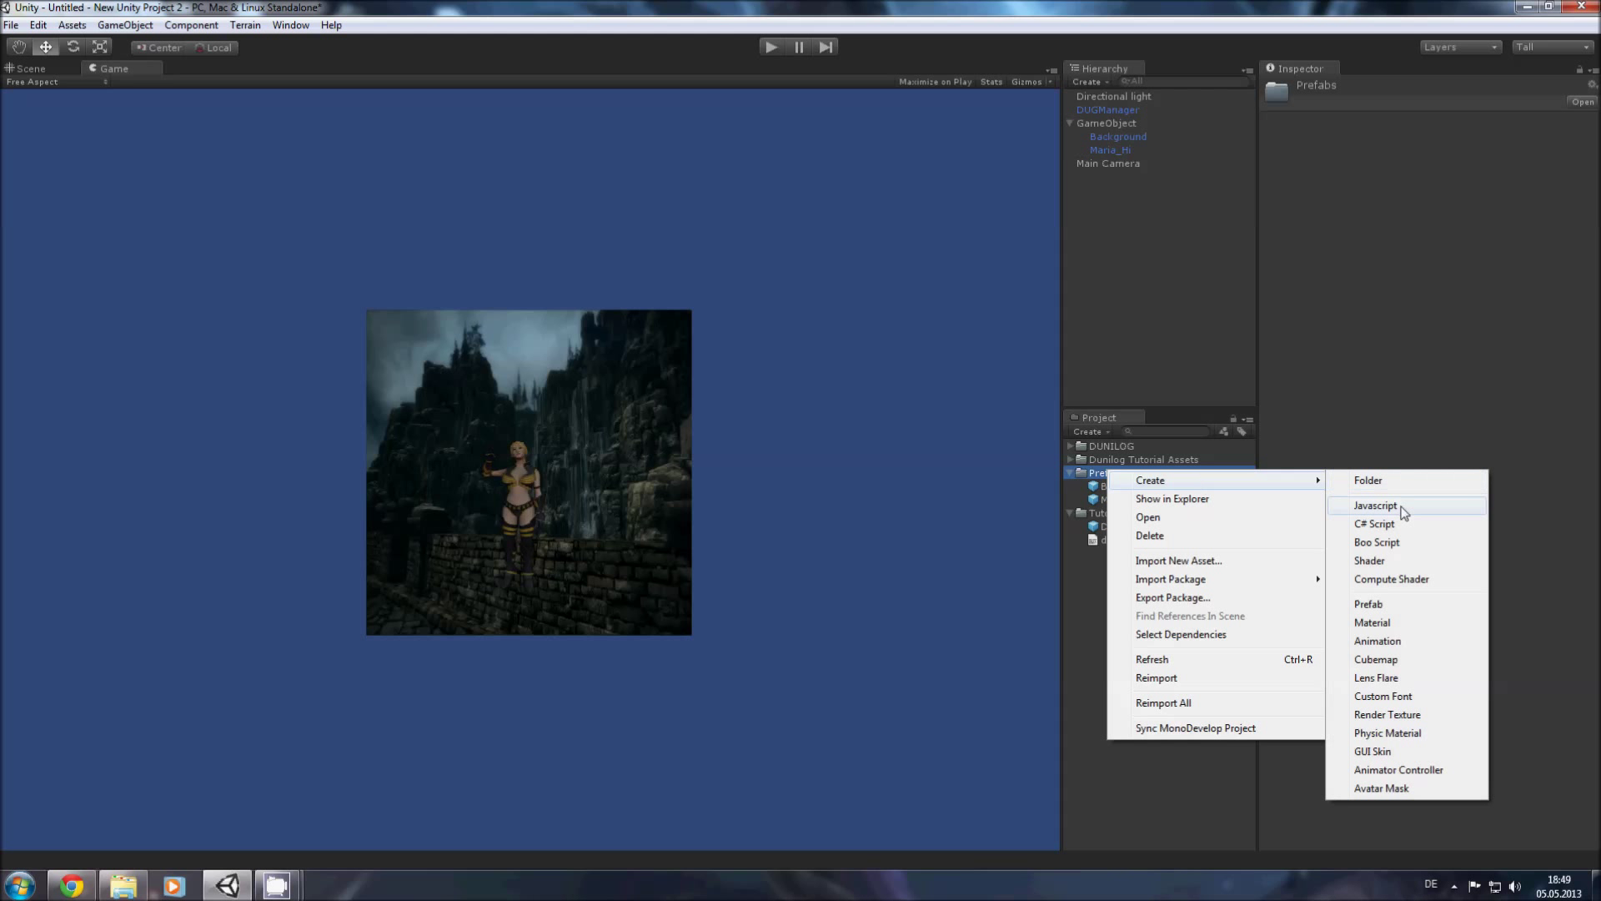
pyautogui.click(1385, 604)
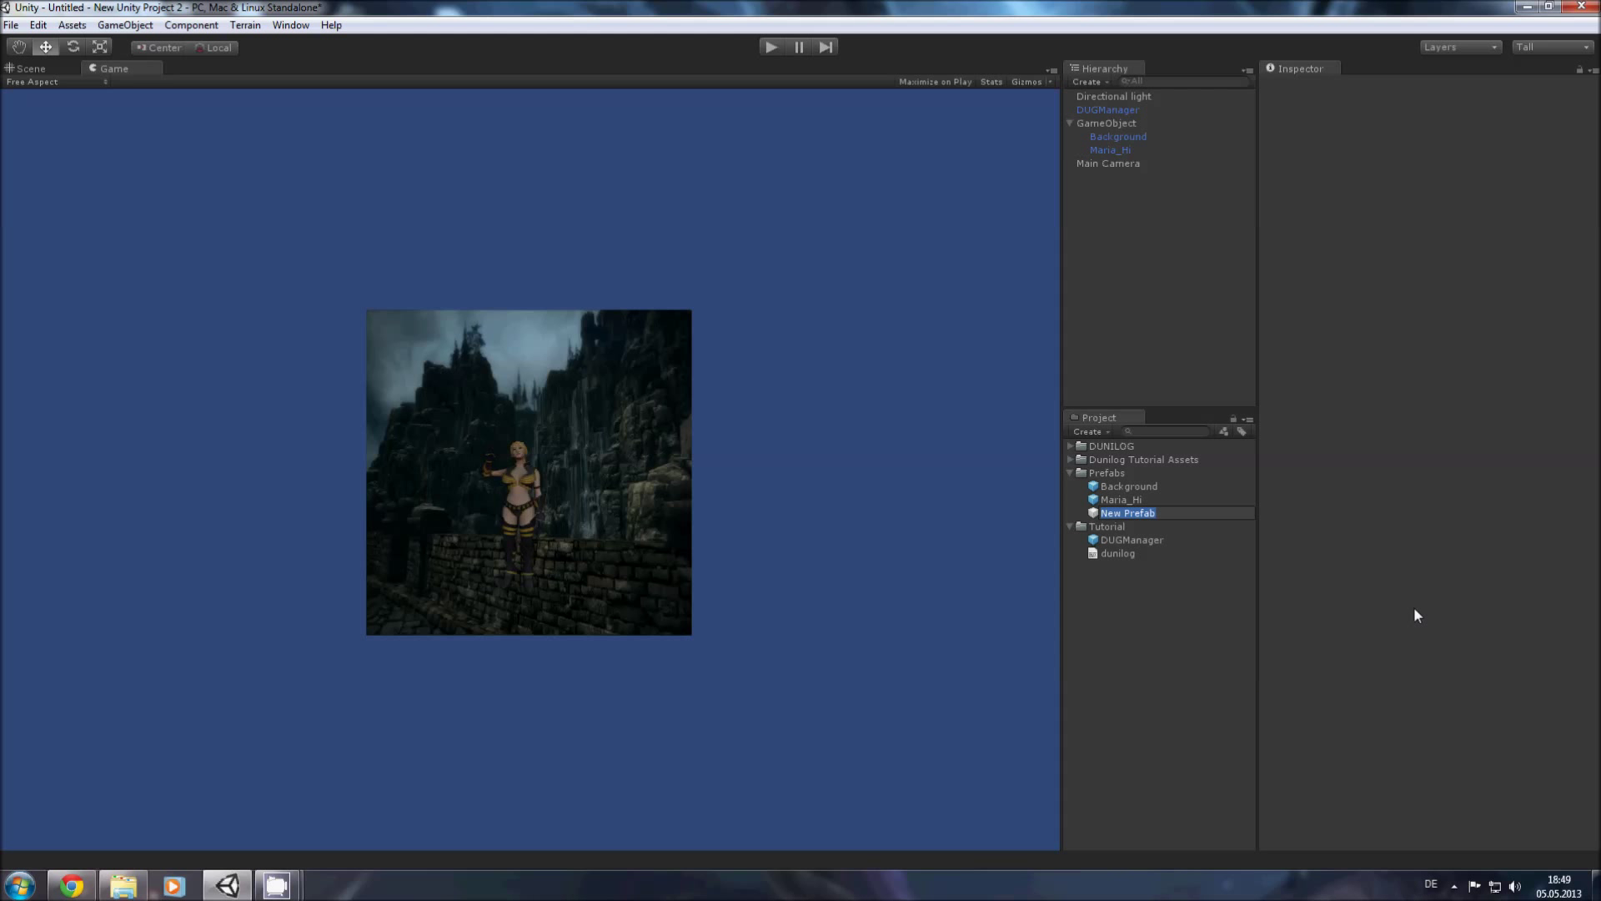
pyautogui.write('Background')
pyautogui.write('andMaria')
pyautogui.press('Return')
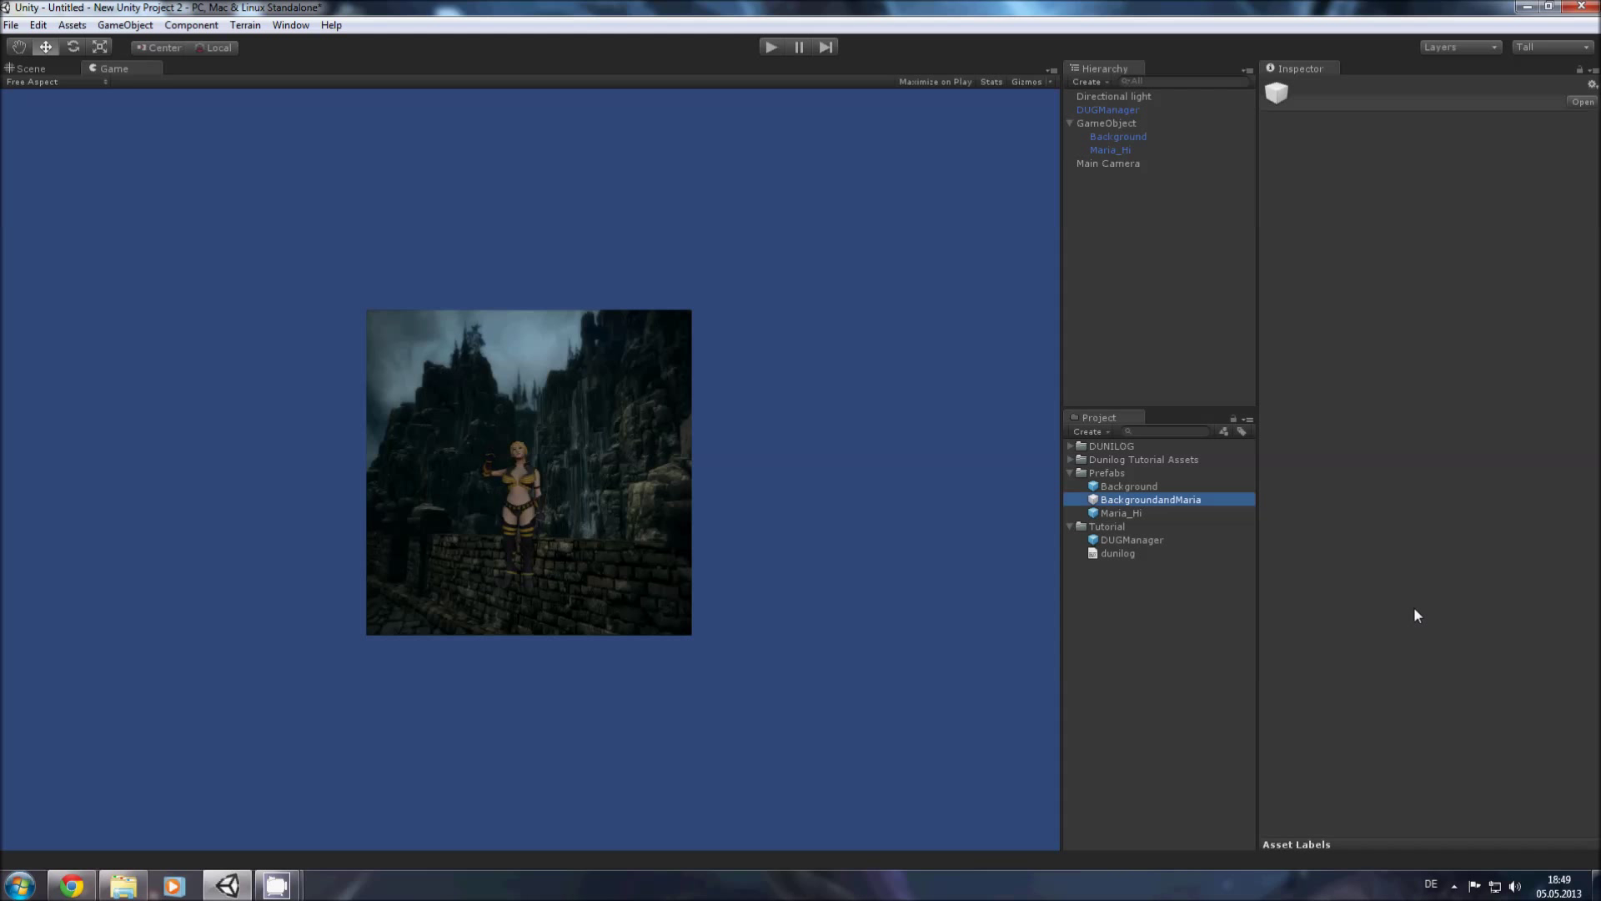
pyautogui.moveTo(1099, 123); pyautogui.dragTo(1127, 509)
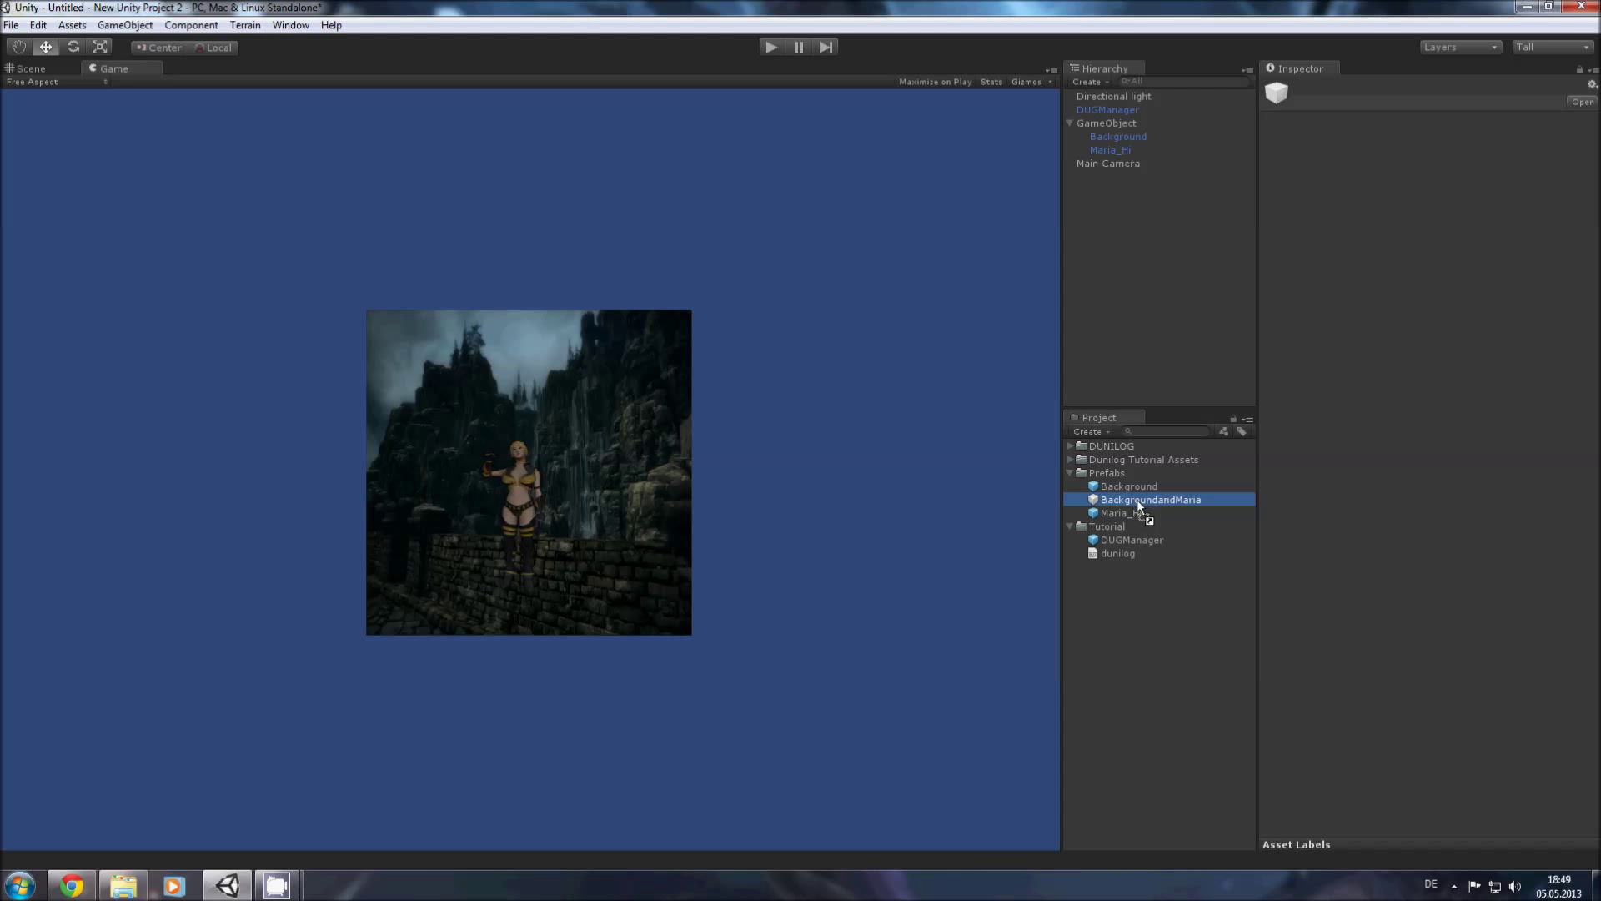
pyautogui.click(1092, 217)
pyautogui.click(1099, 126)
# Step: Delete the GameObject from the scene and assign BackgroundandMaria as DUGManager's Node 0 instance
pyautogui.press('Delete')
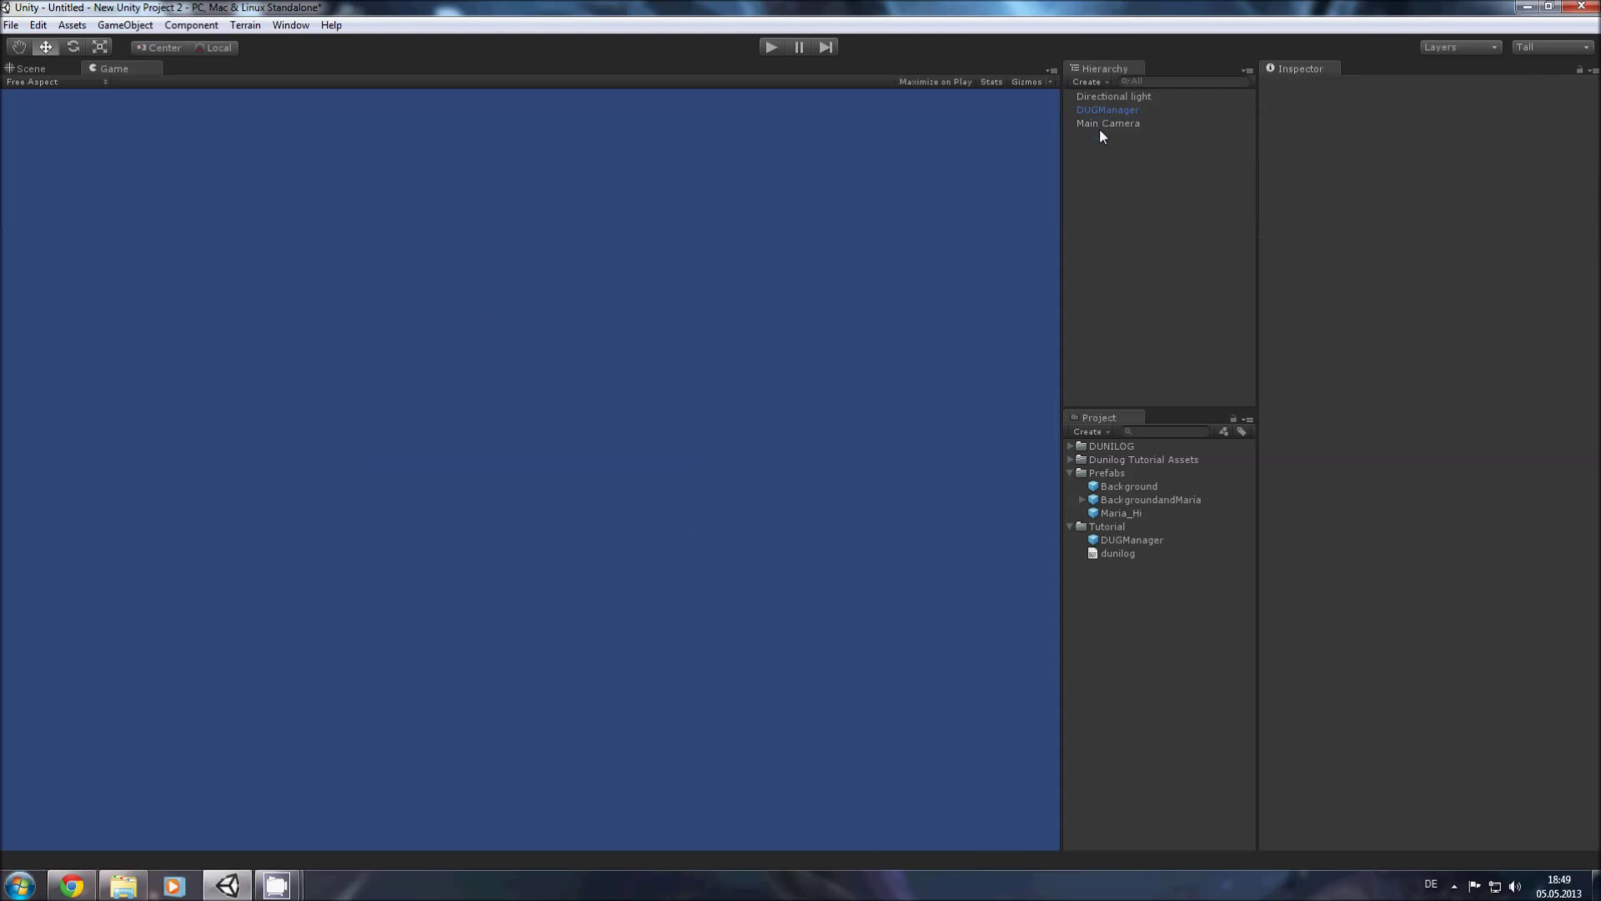
pyautogui.click(1099, 112)
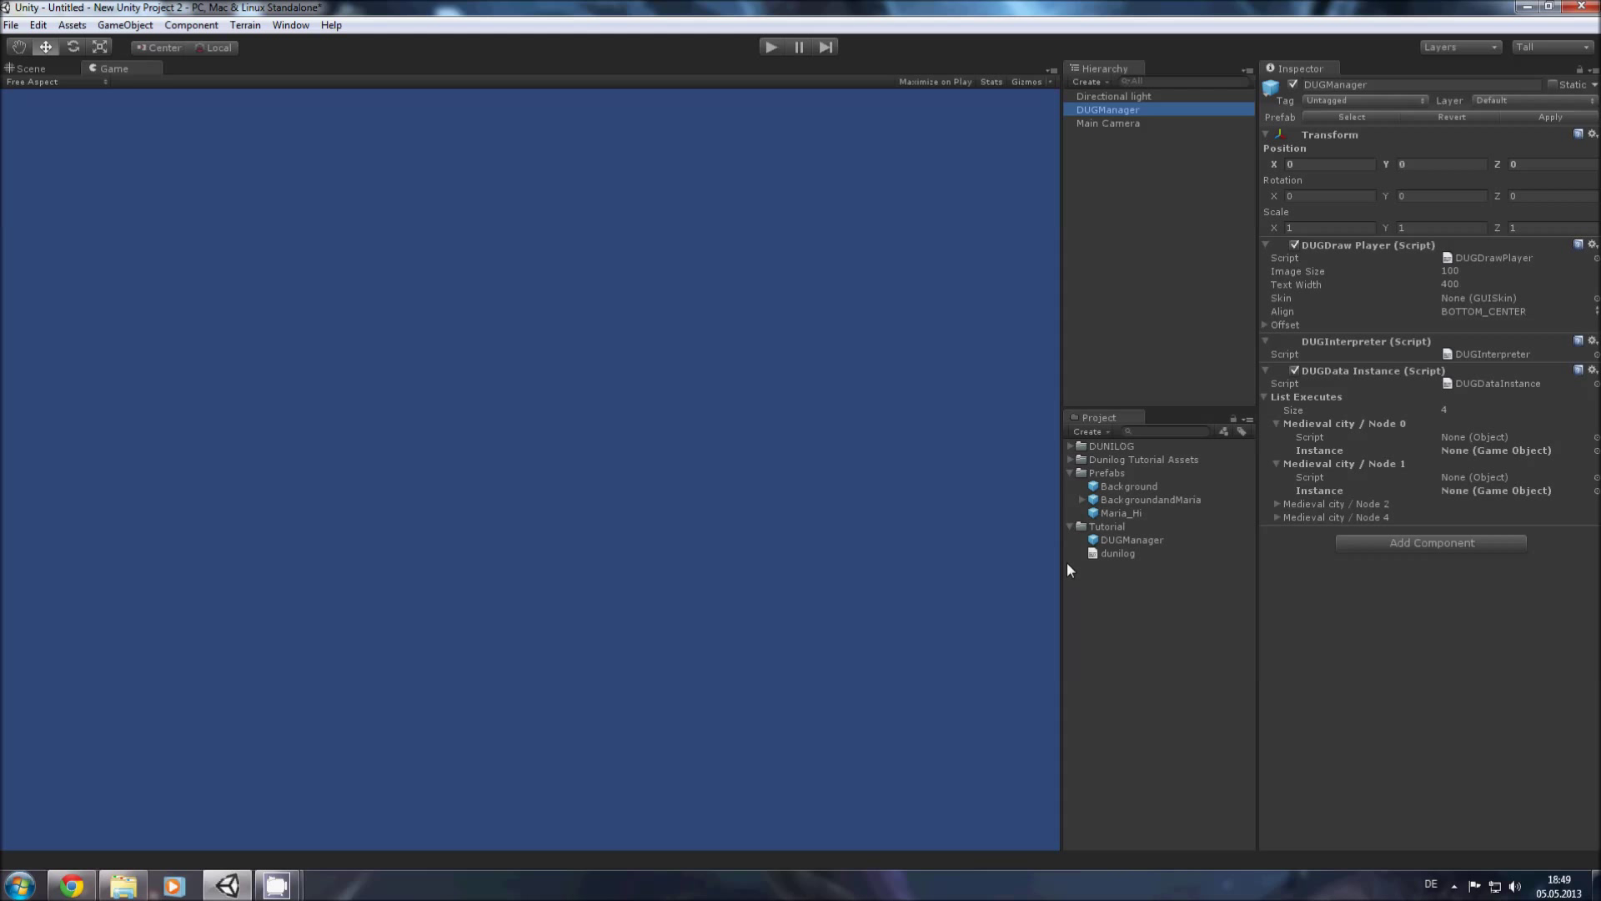
pyautogui.moveTo(1135, 498); pyautogui.dragTo(1487, 451)
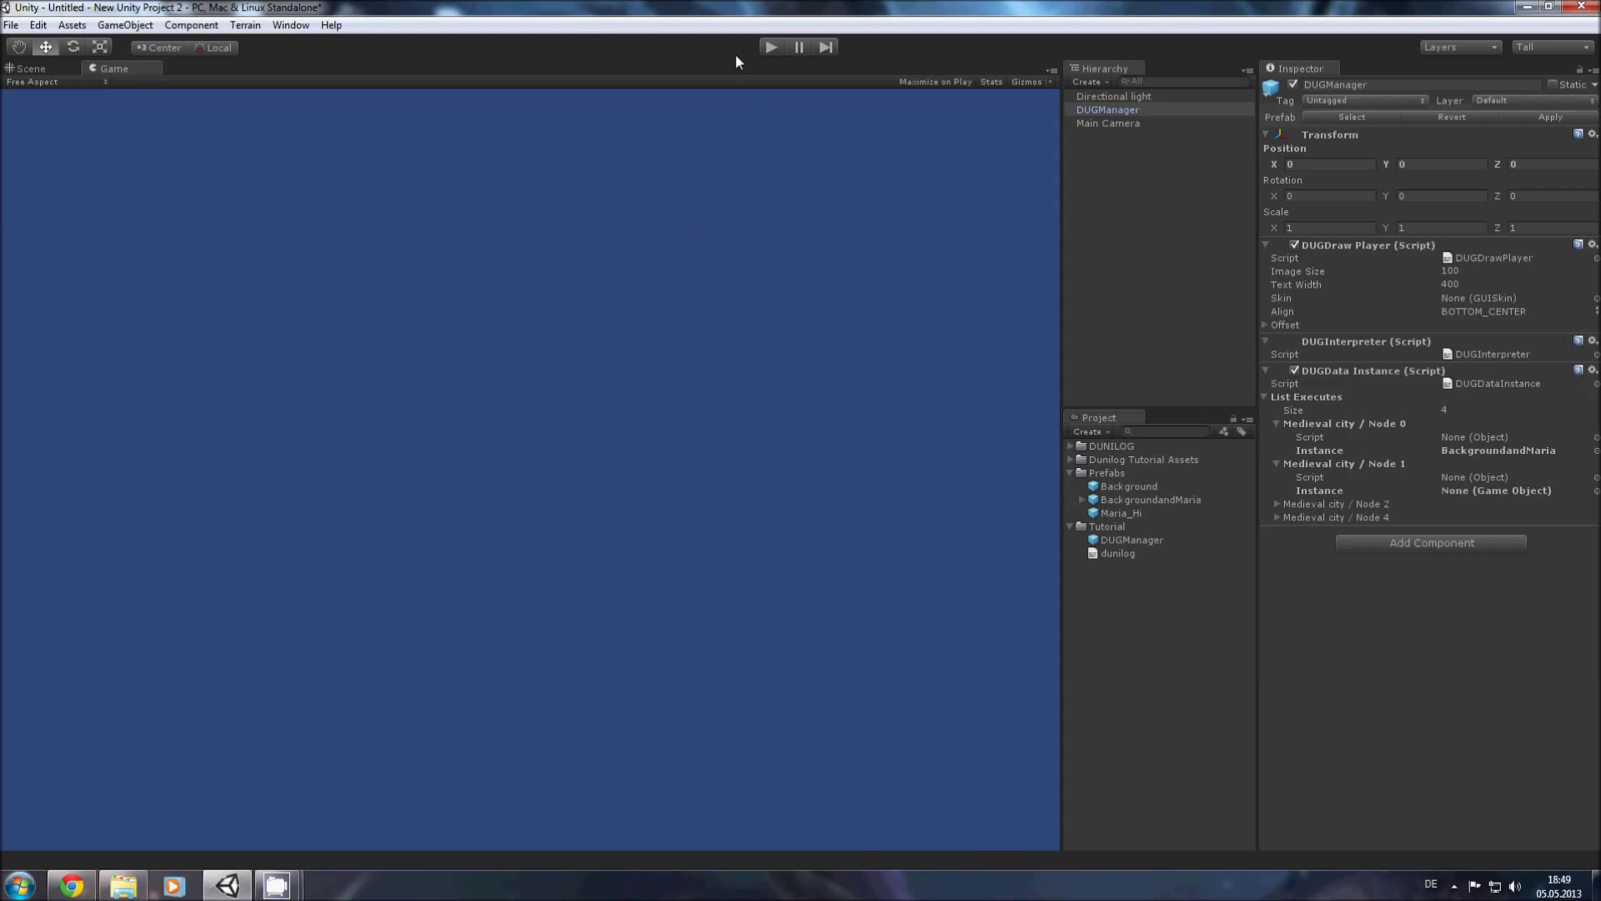
# Step: Play-test the dialogue, choosing the 'Who are you?' reply, then stop
pyautogui.click(770, 46)
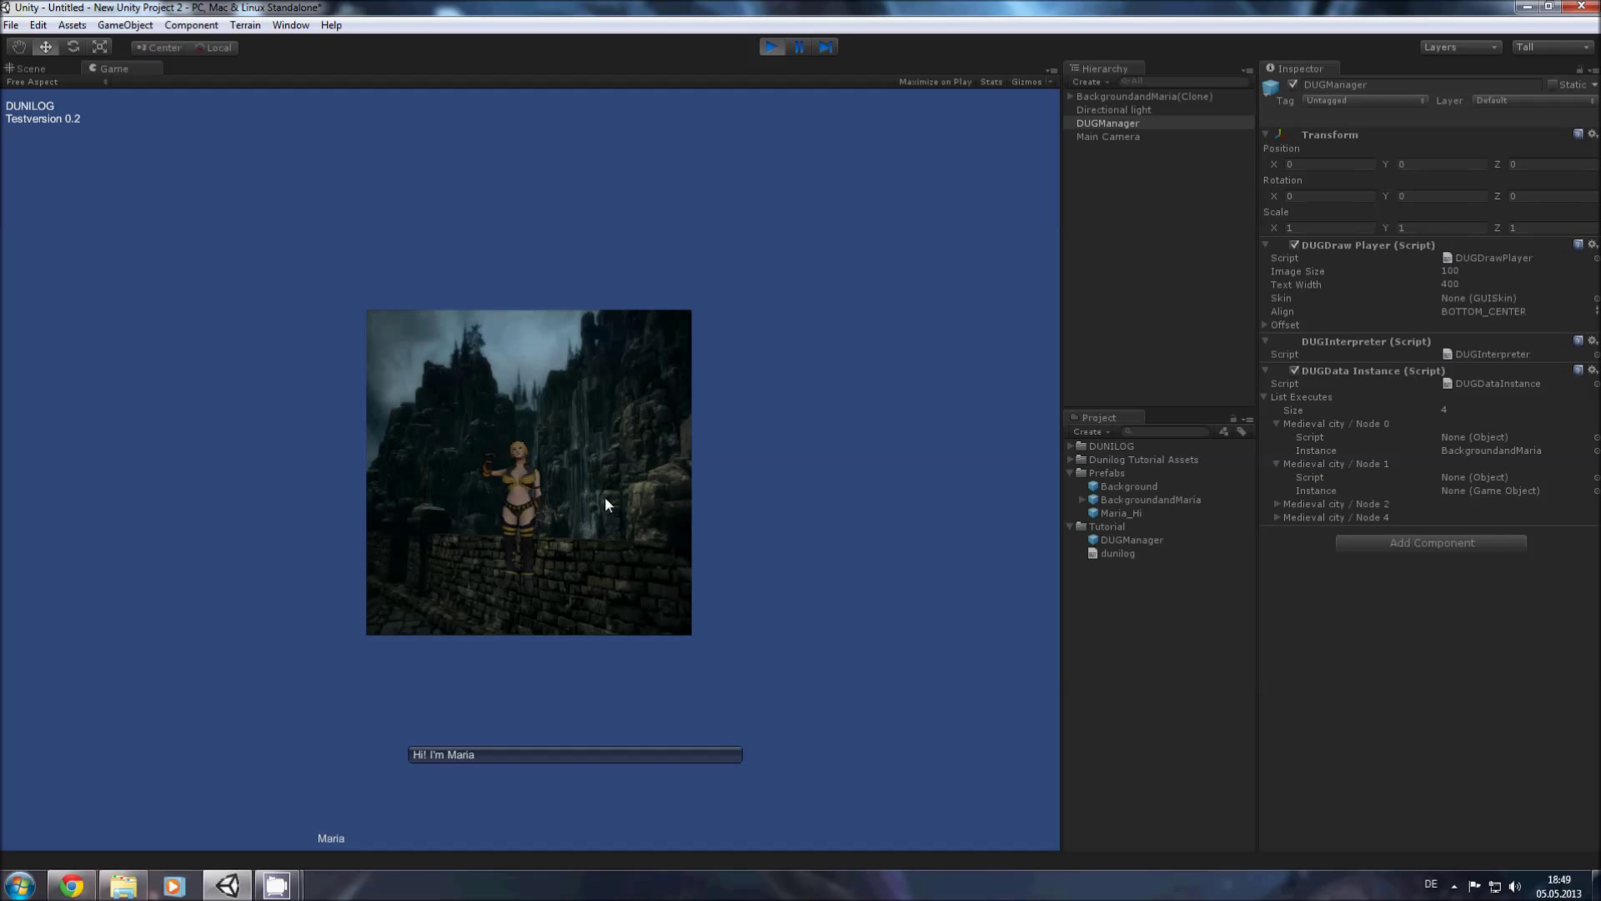
pyautogui.click(502, 753)
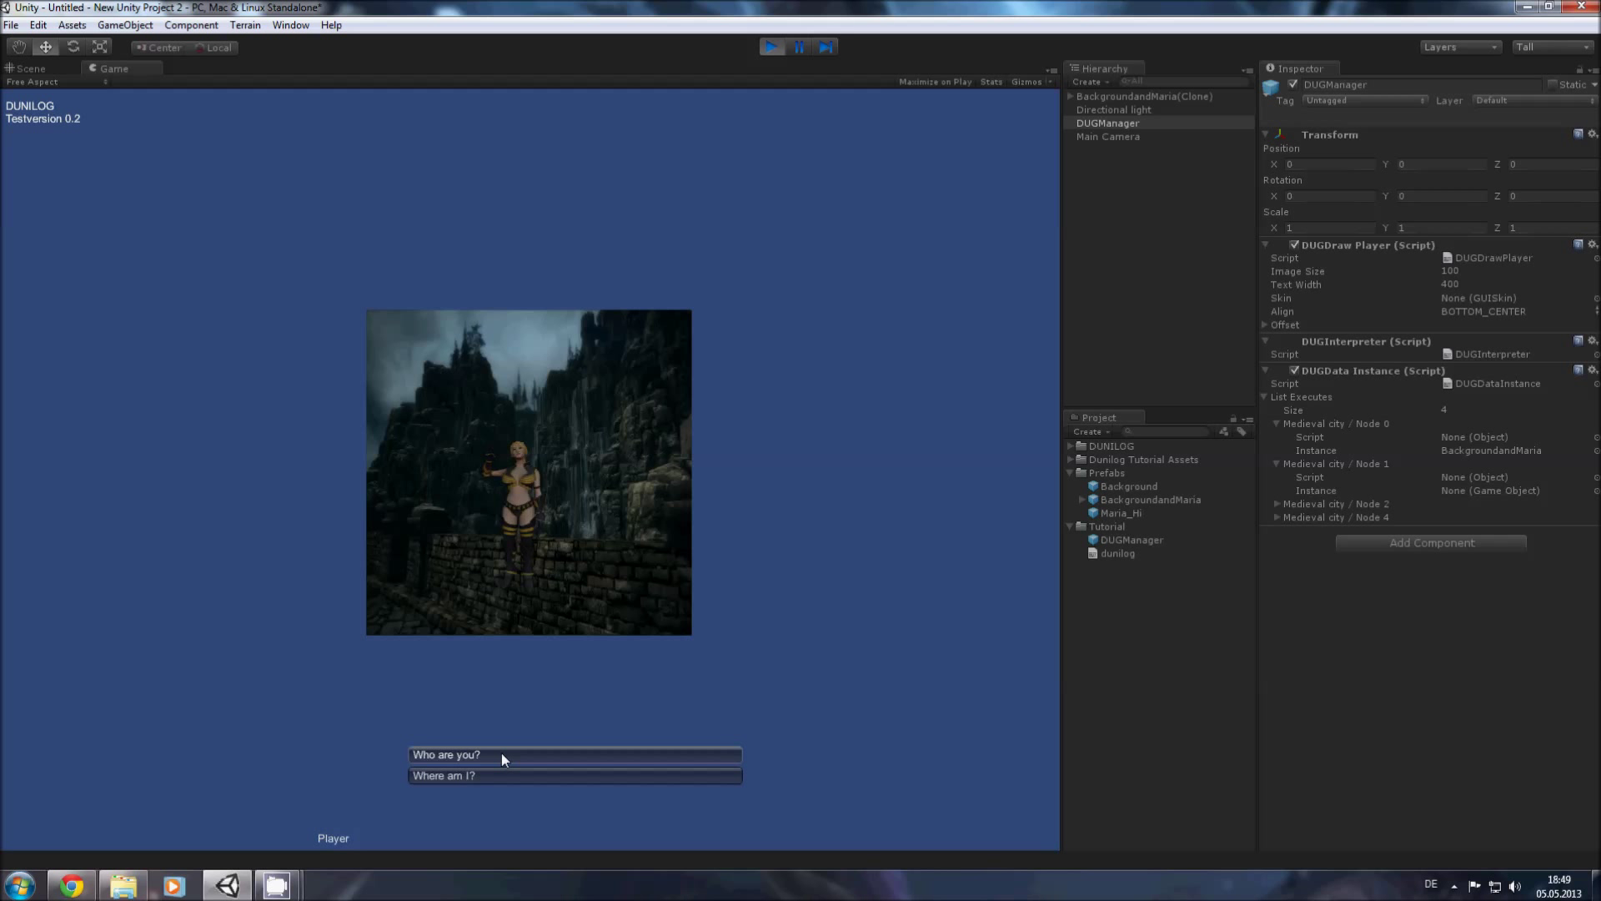
pyautogui.click(502, 755)
pyautogui.click(497, 763)
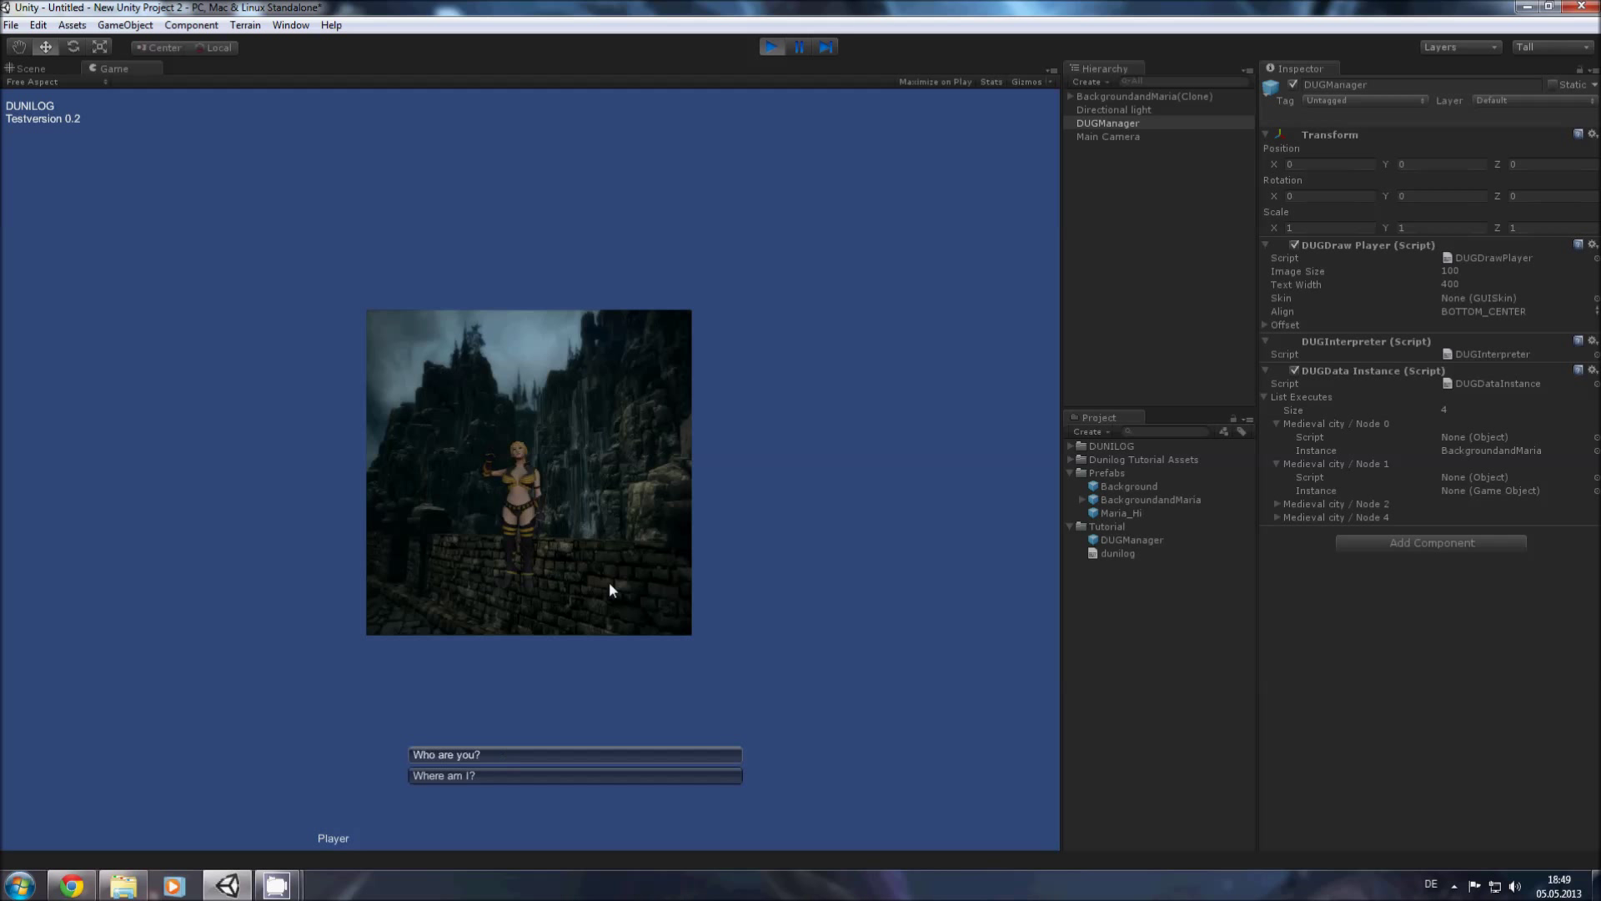
pyautogui.click(773, 48)
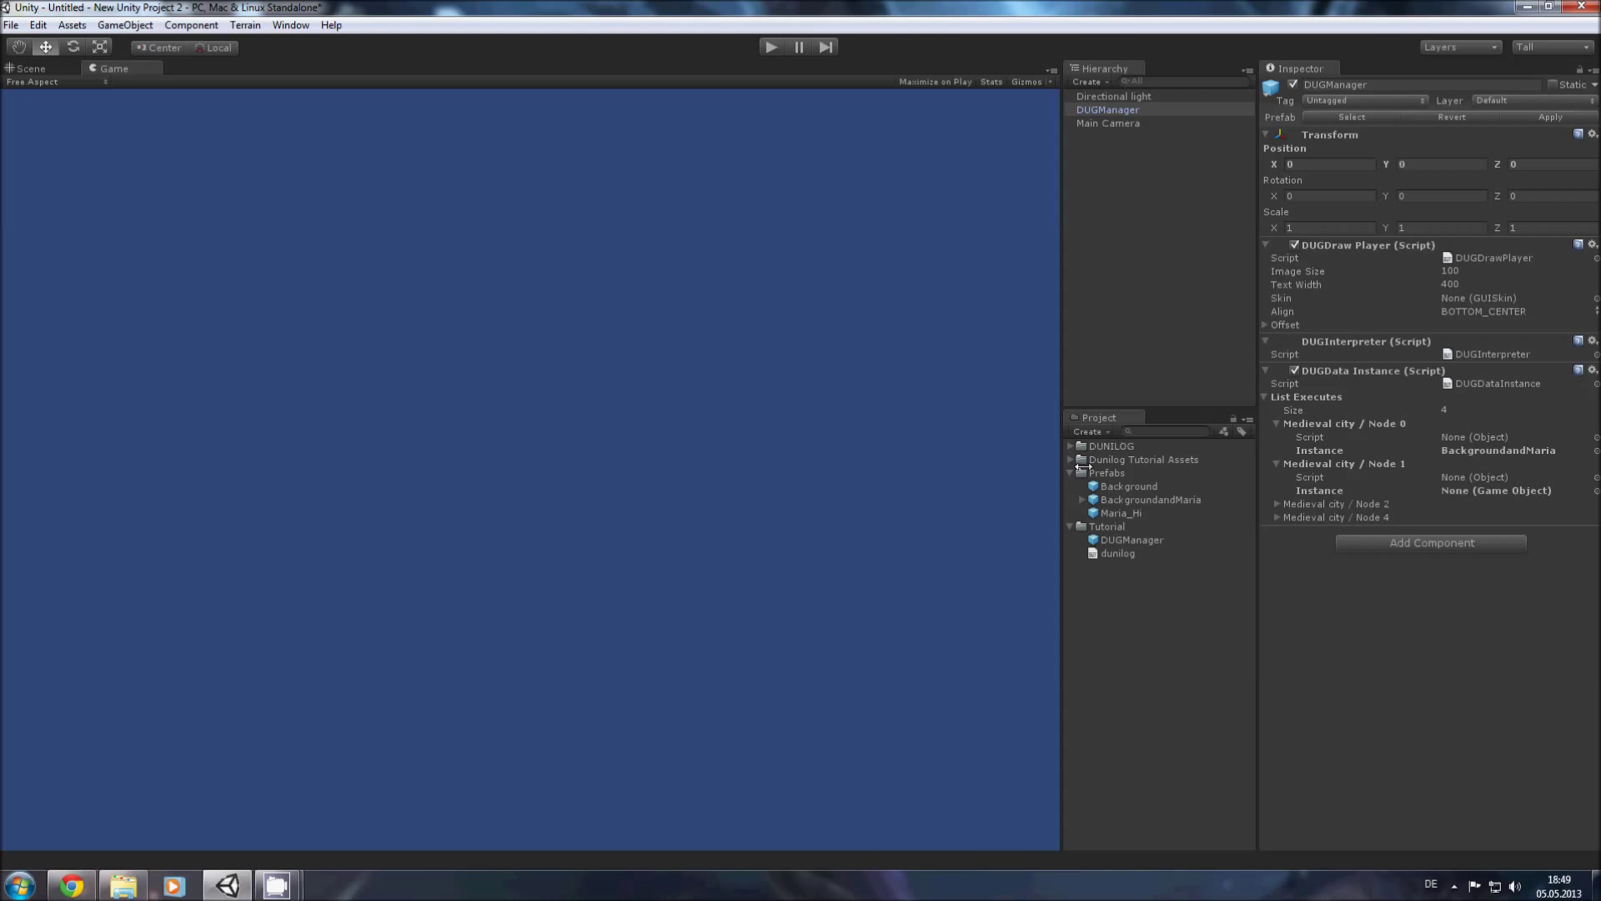
# Step: Set the BackgroundandMaria instance's Z position to 0 and apply it to the prefab
pyautogui.click(1116, 485)
pyautogui.click(1122, 500)
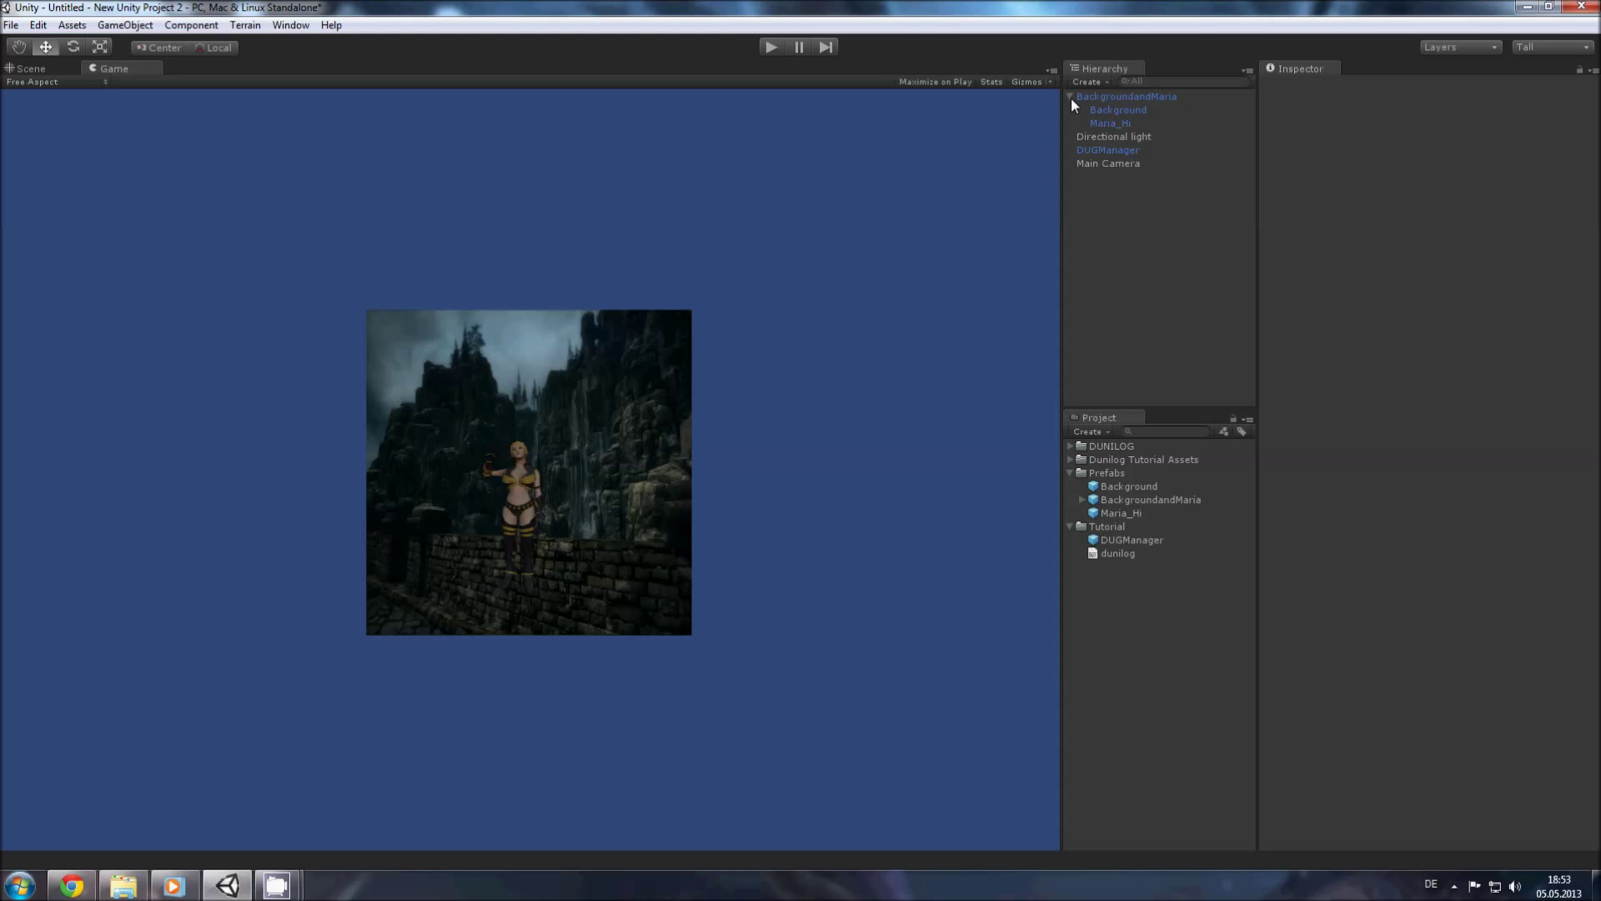
pyautogui.click(1149, 96)
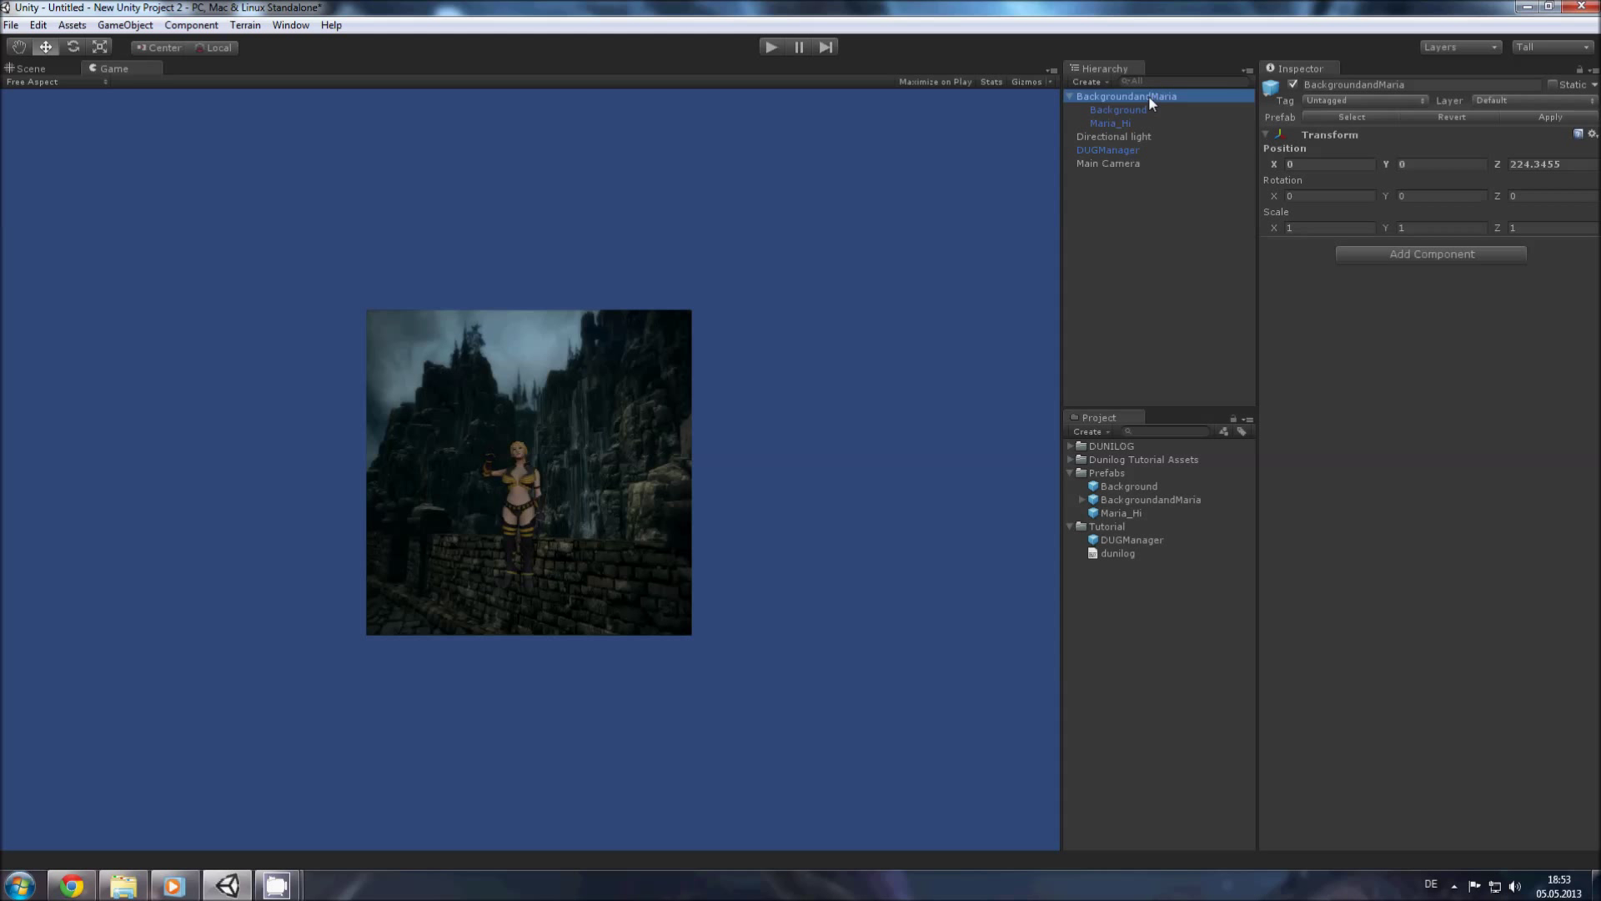
pyautogui.click(1564, 164)
pyautogui.write('0')
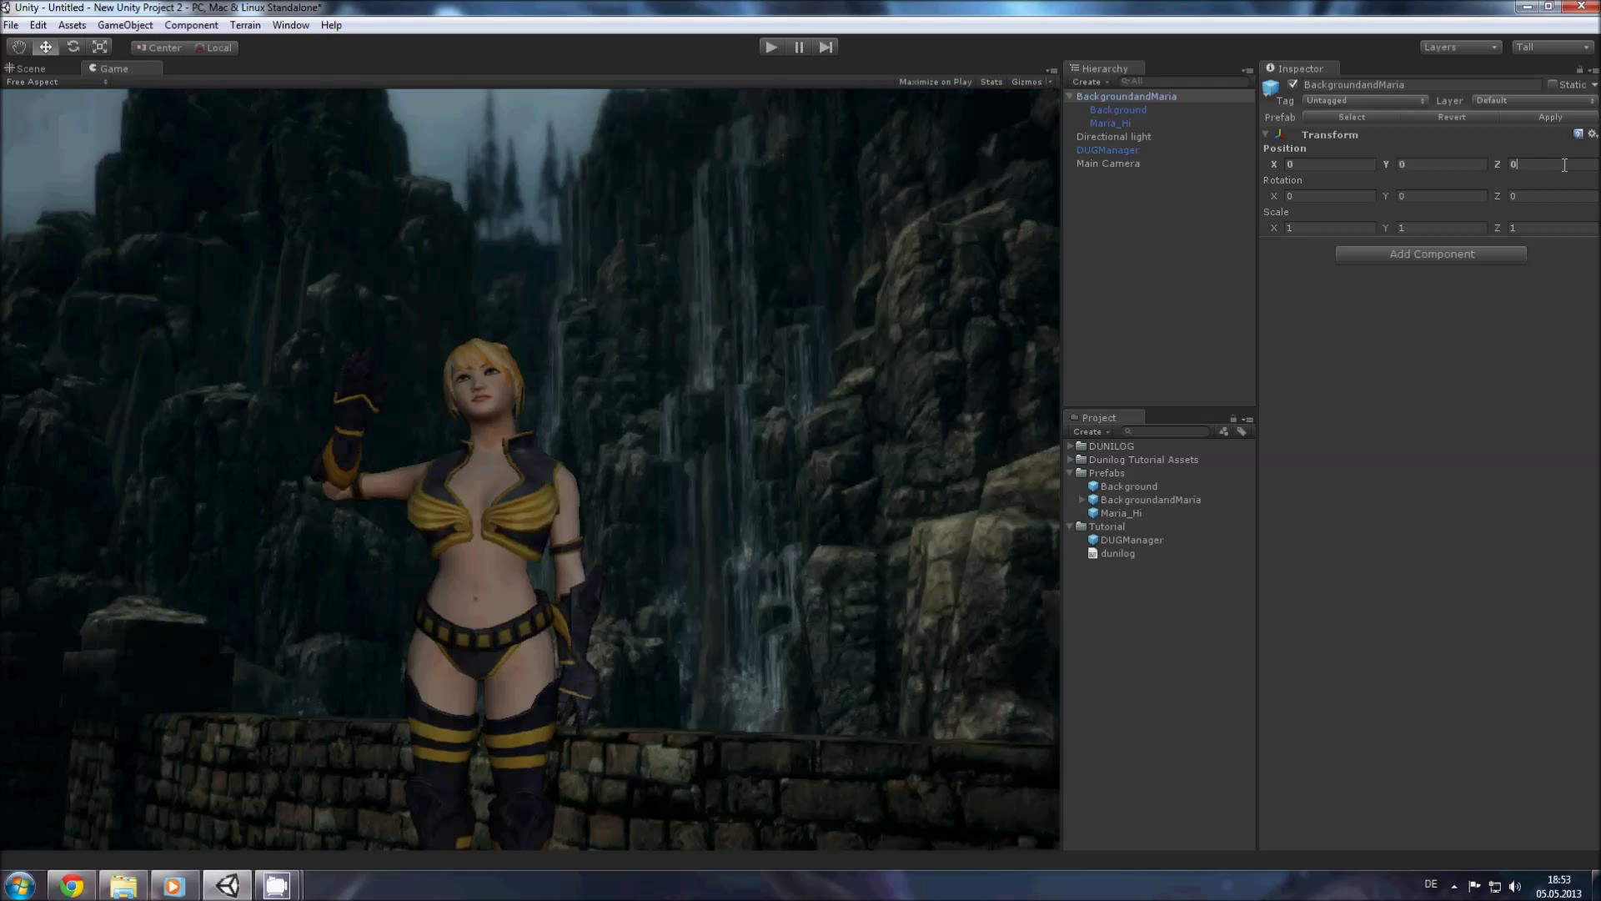
pyautogui.click(1168, 260)
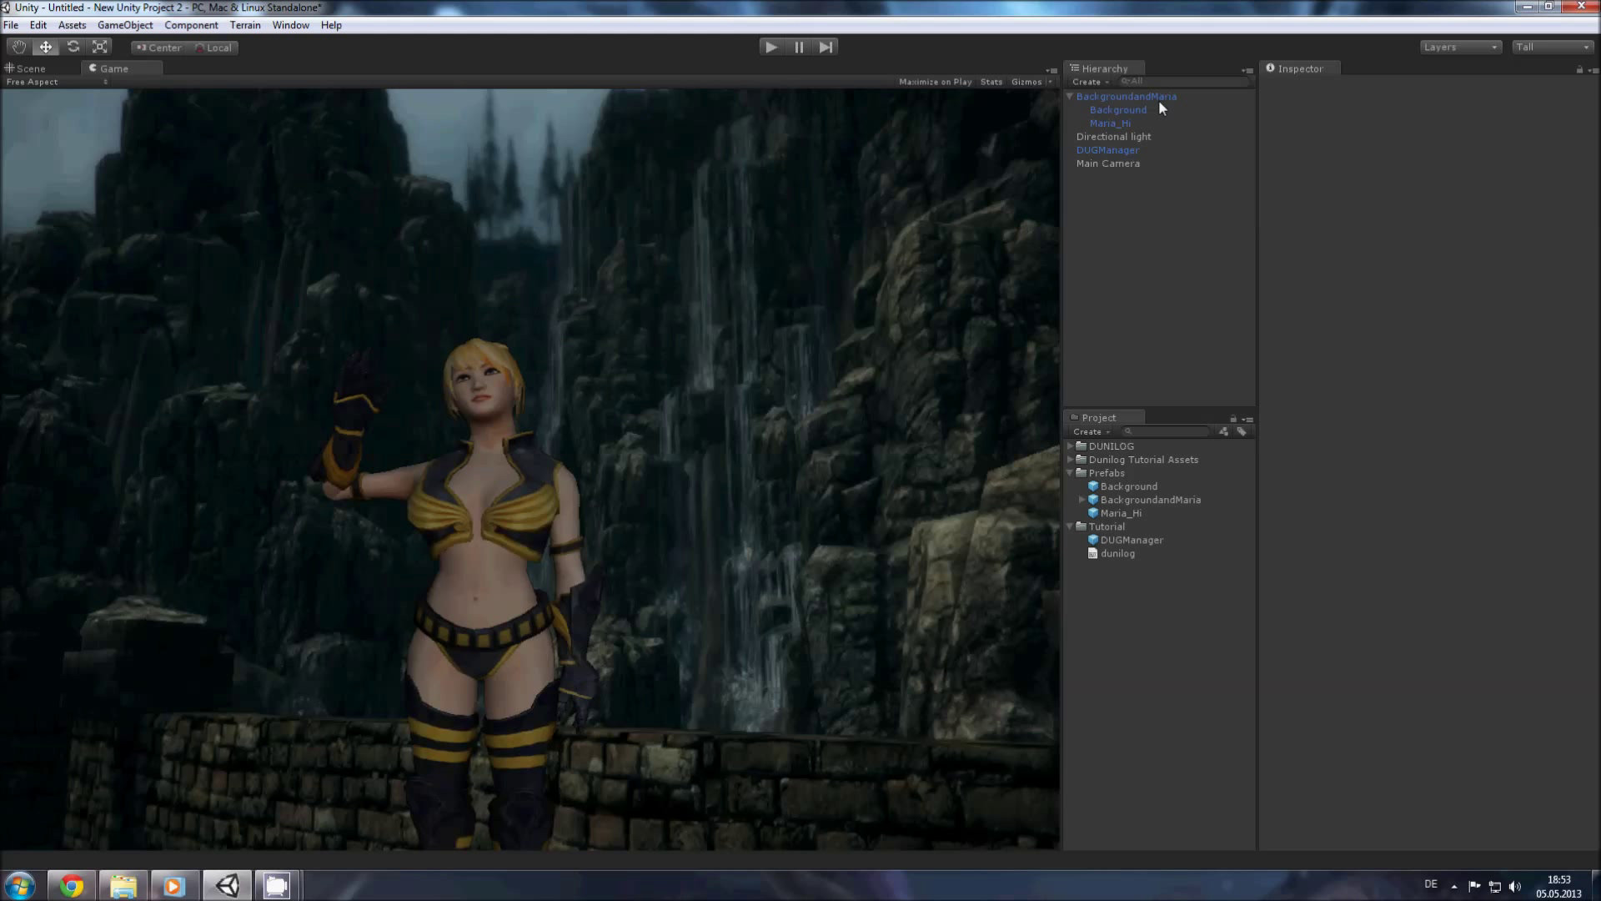
pyautogui.click(1076, 97)
pyautogui.click(1548, 117)
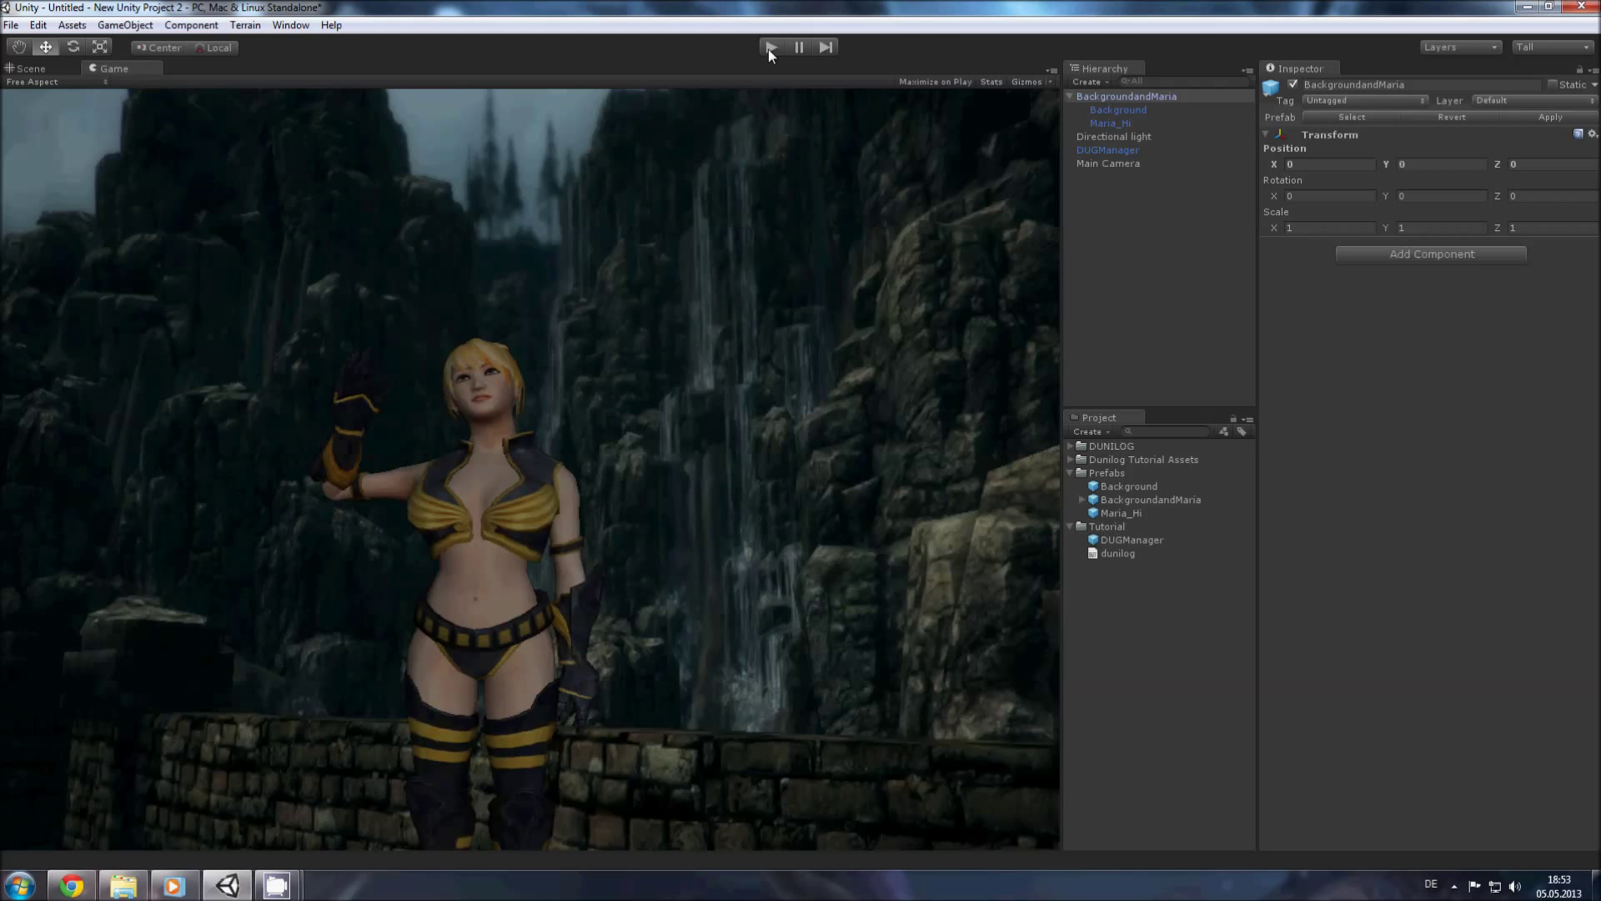
# Step: Open the DUNILOG editor and load the Tutorial project's graph
pyautogui.click(191, 25)
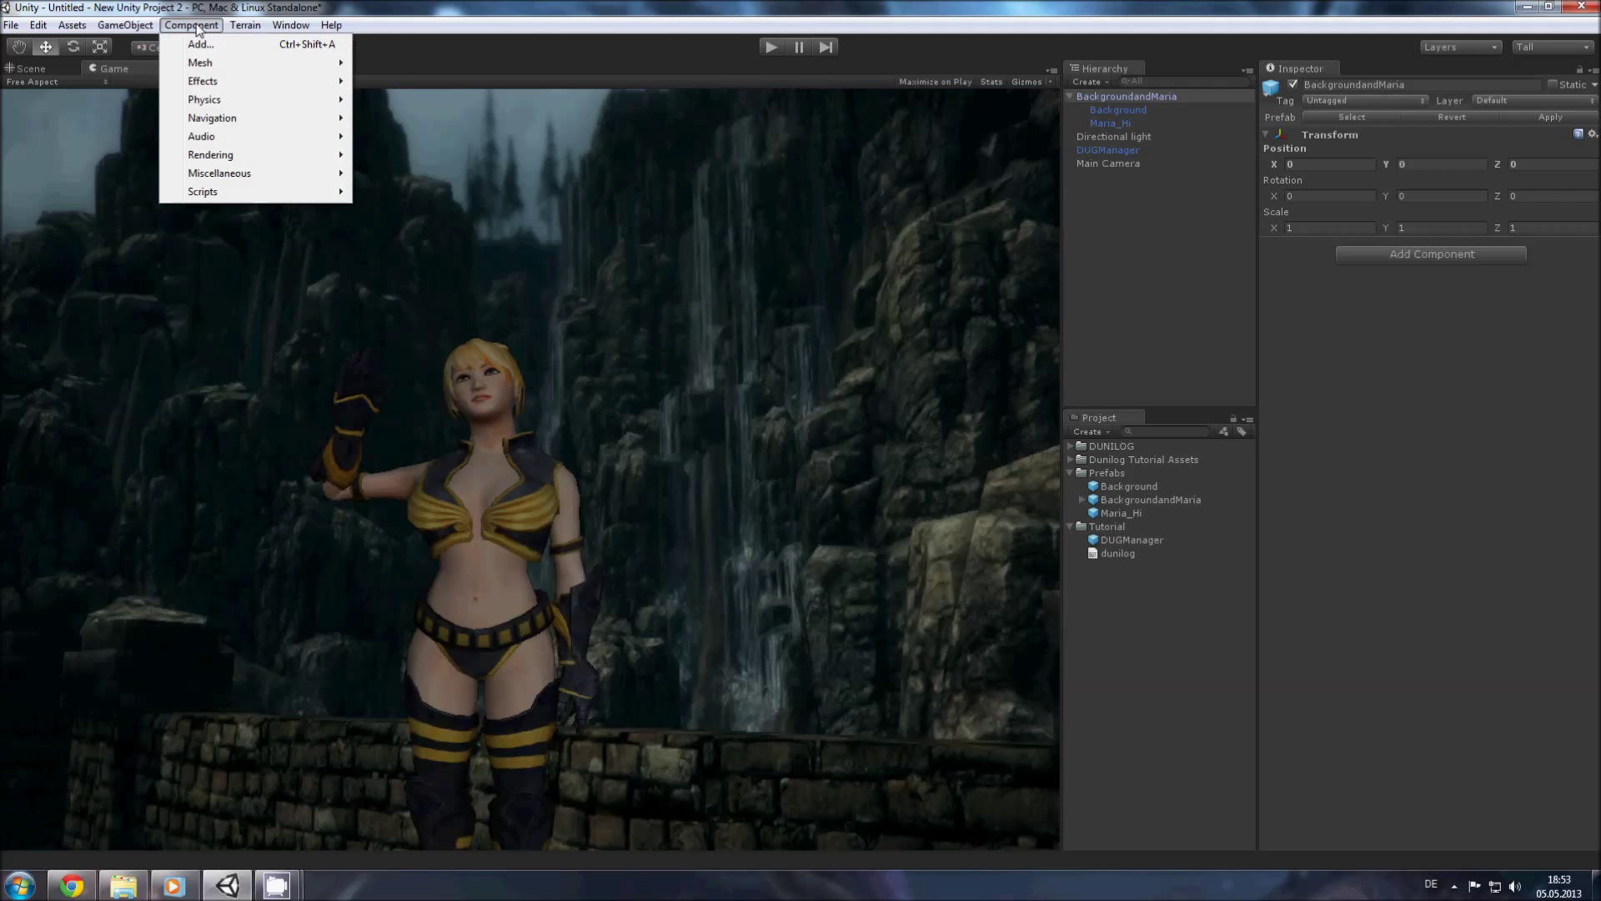
pyautogui.moveTo(302, 26)
pyautogui.click(316, 113)
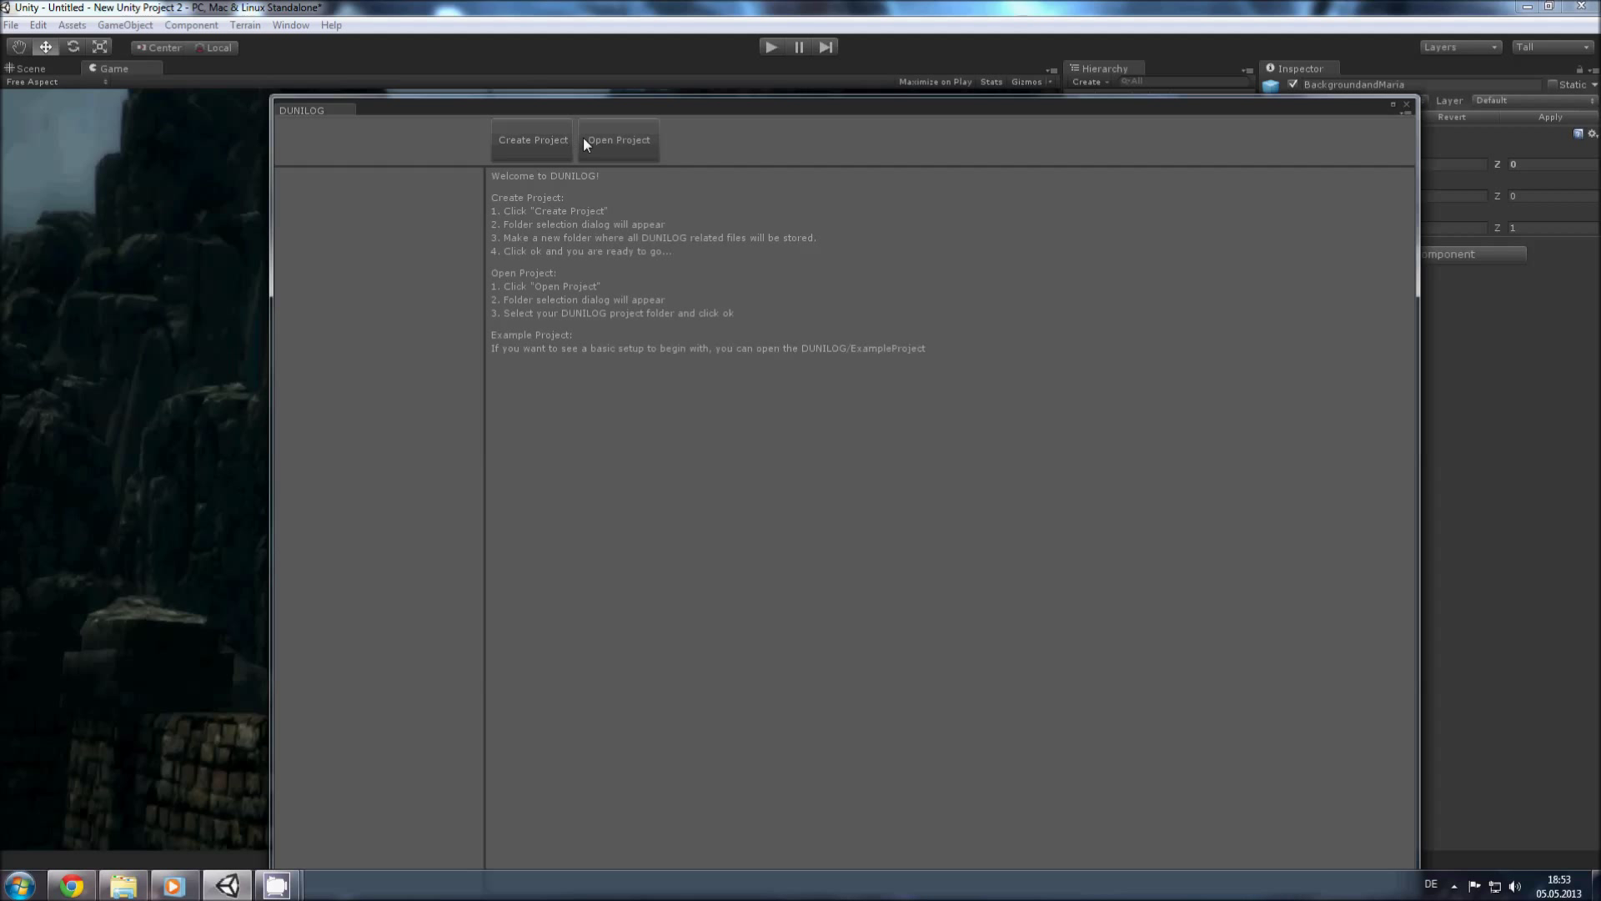
pyautogui.click(618, 141)
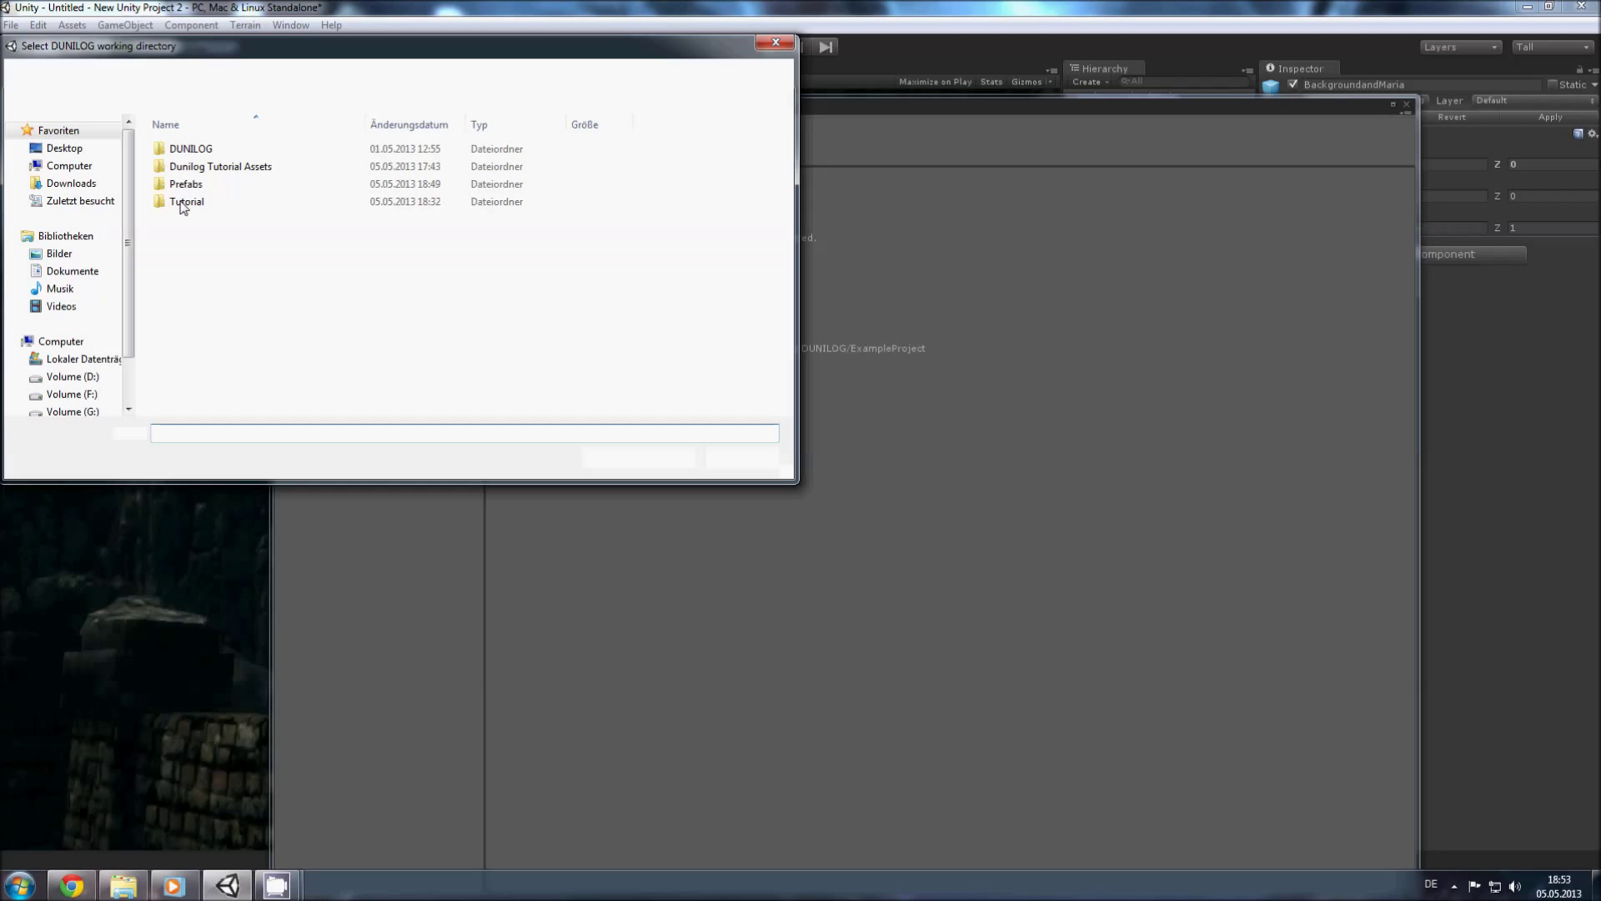
pyautogui.click(185, 203)
pyautogui.click(639, 458)
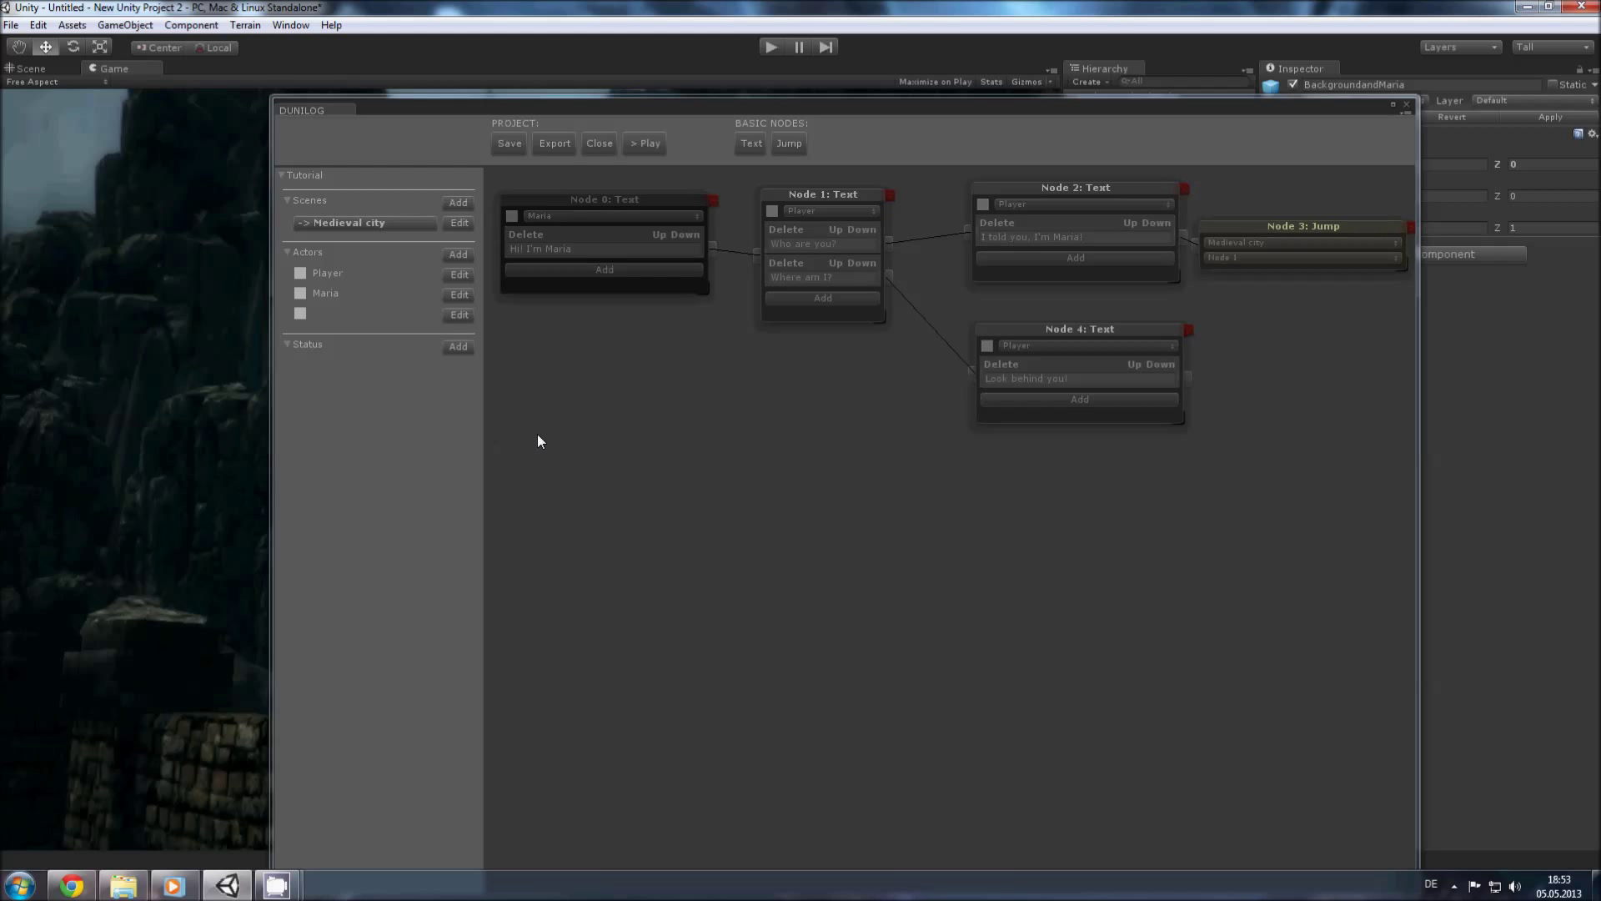
pyautogui.moveTo(1145, 502); pyautogui.dragTo(826, 558)
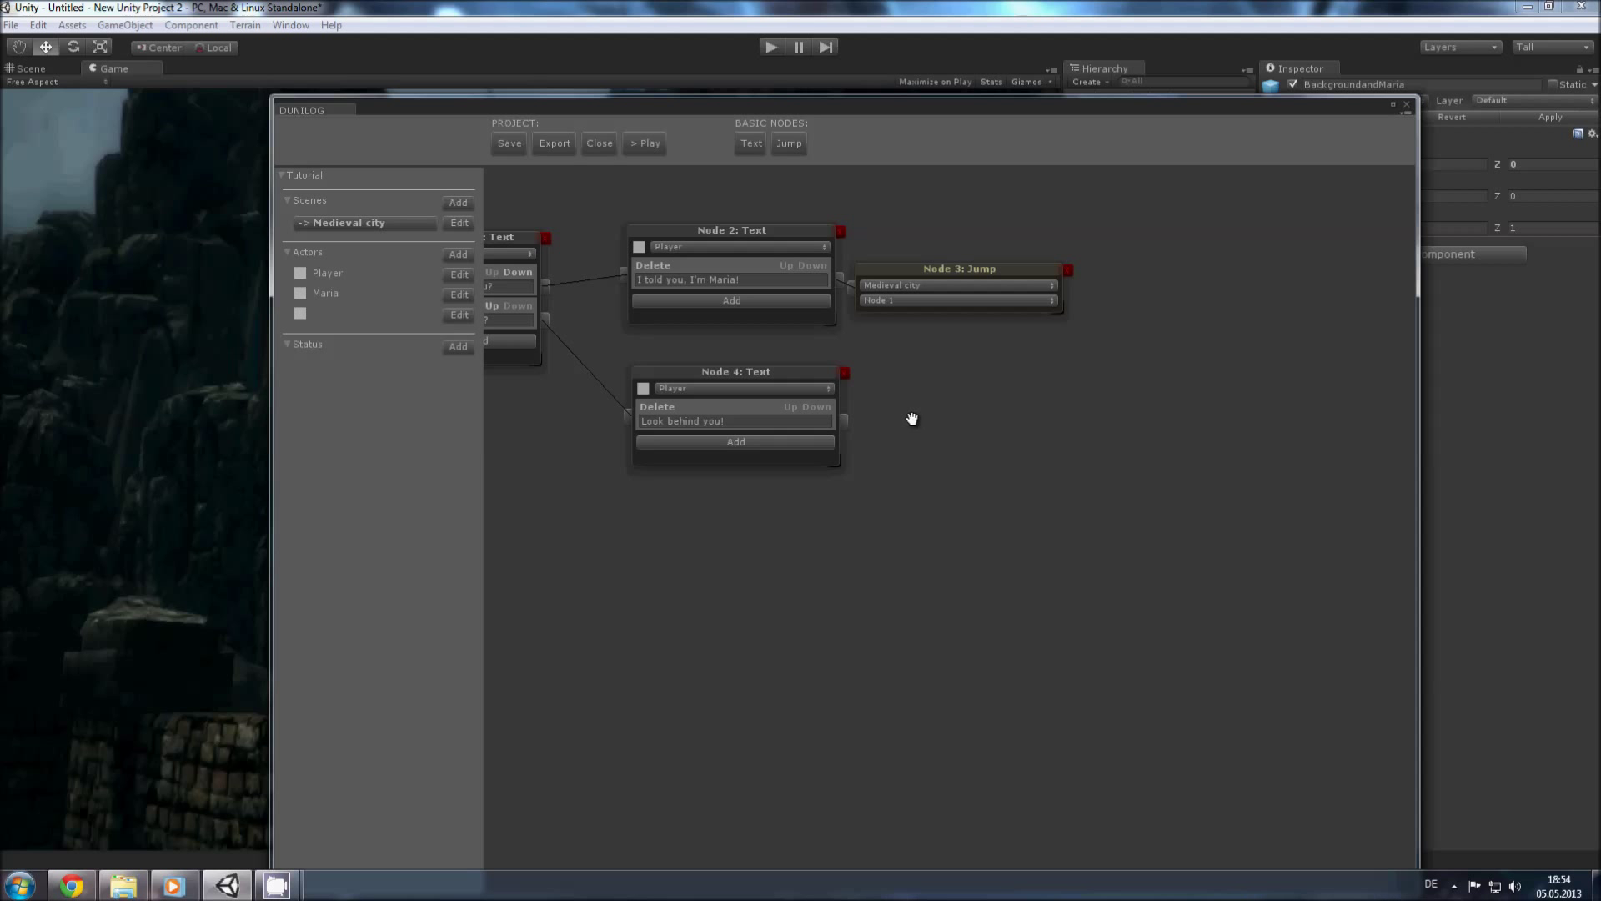
# Step: Add text Node 5 with no actor saying 'You look behind you and spot a city'
pyautogui.click(751, 142)
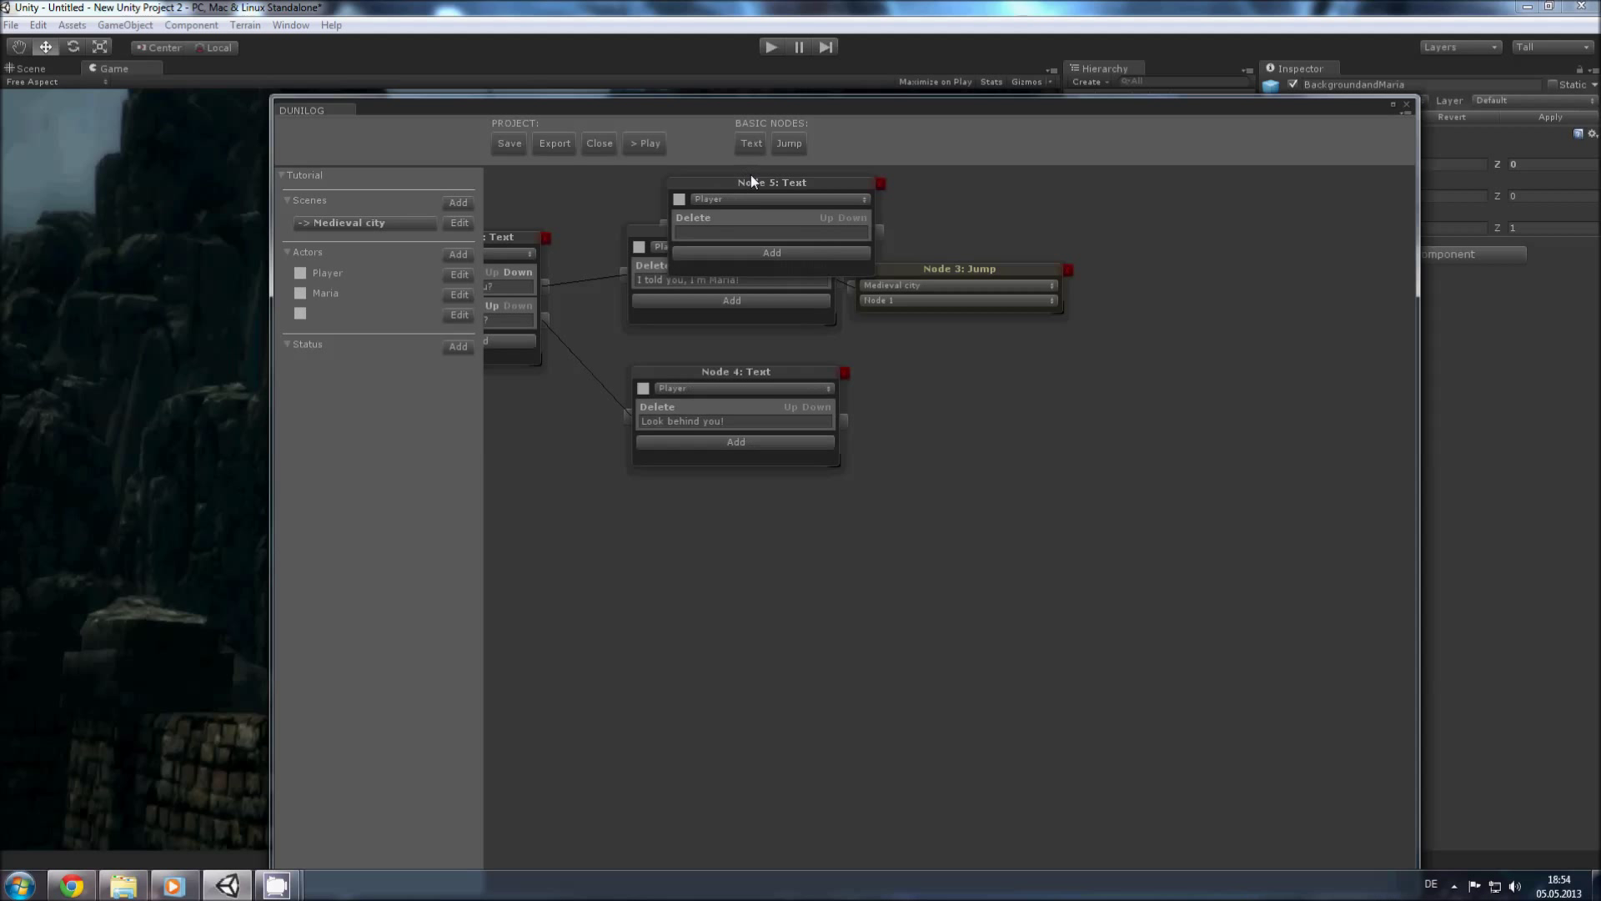
pyautogui.moveTo(751, 173); pyautogui.dragTo(890, 268)
pyautogui.moveTo(981, 360); pyautogui.dragTo(1051, 385)
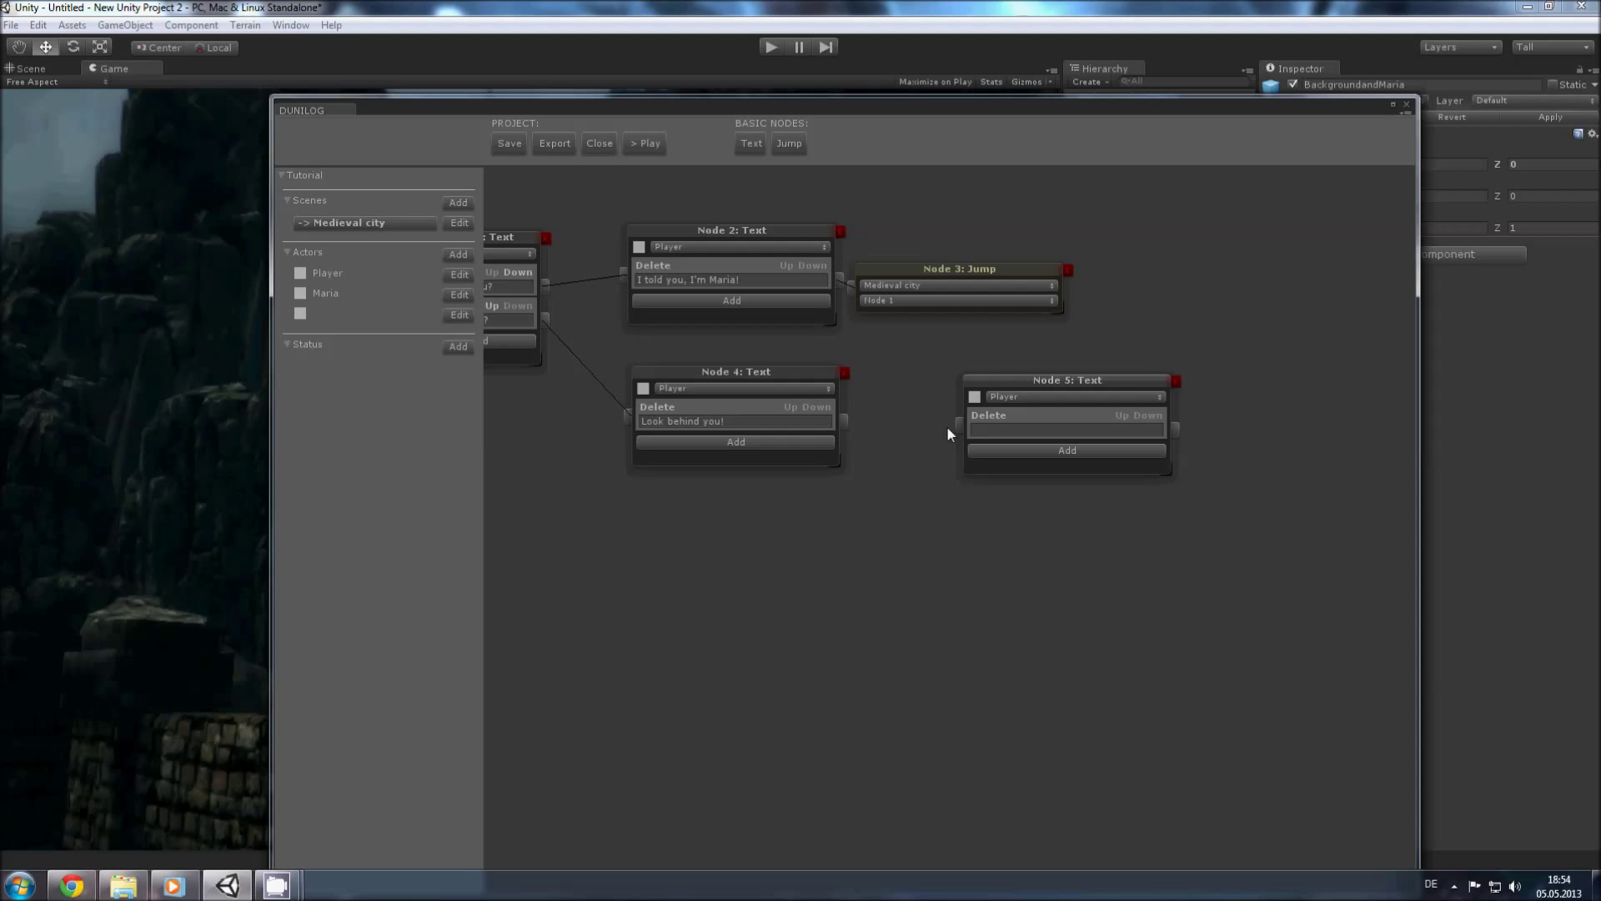
pyautogui.moveTo(1057, 383); pyautogui.dragTo(982, 371)
pyautogui.click(987, 380)
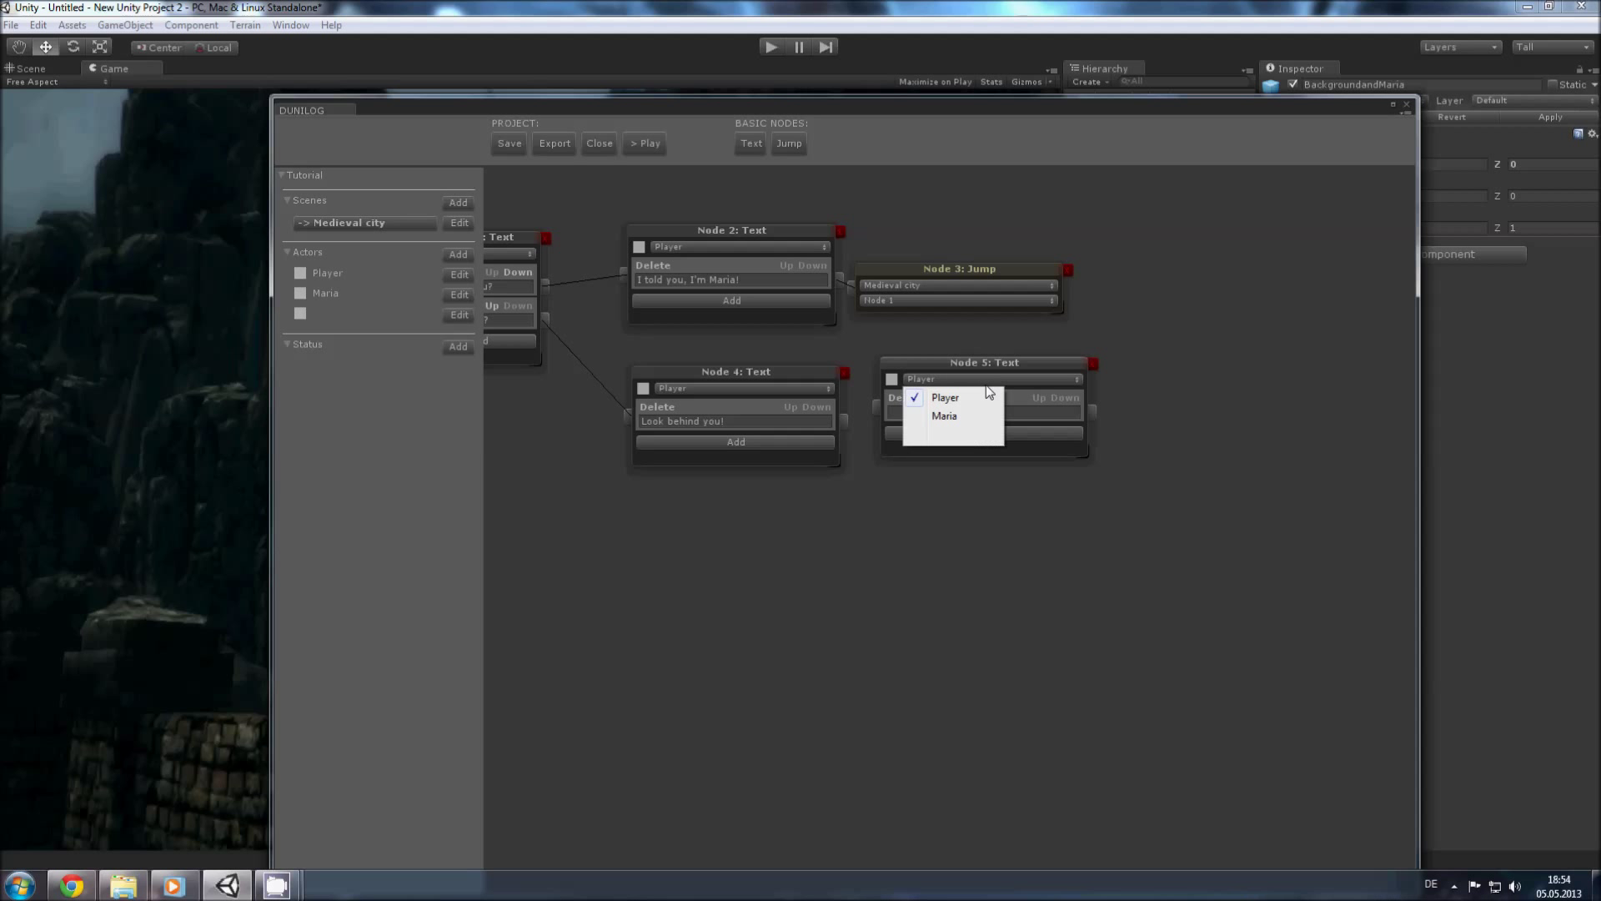
pyautogui.click(938, 434)
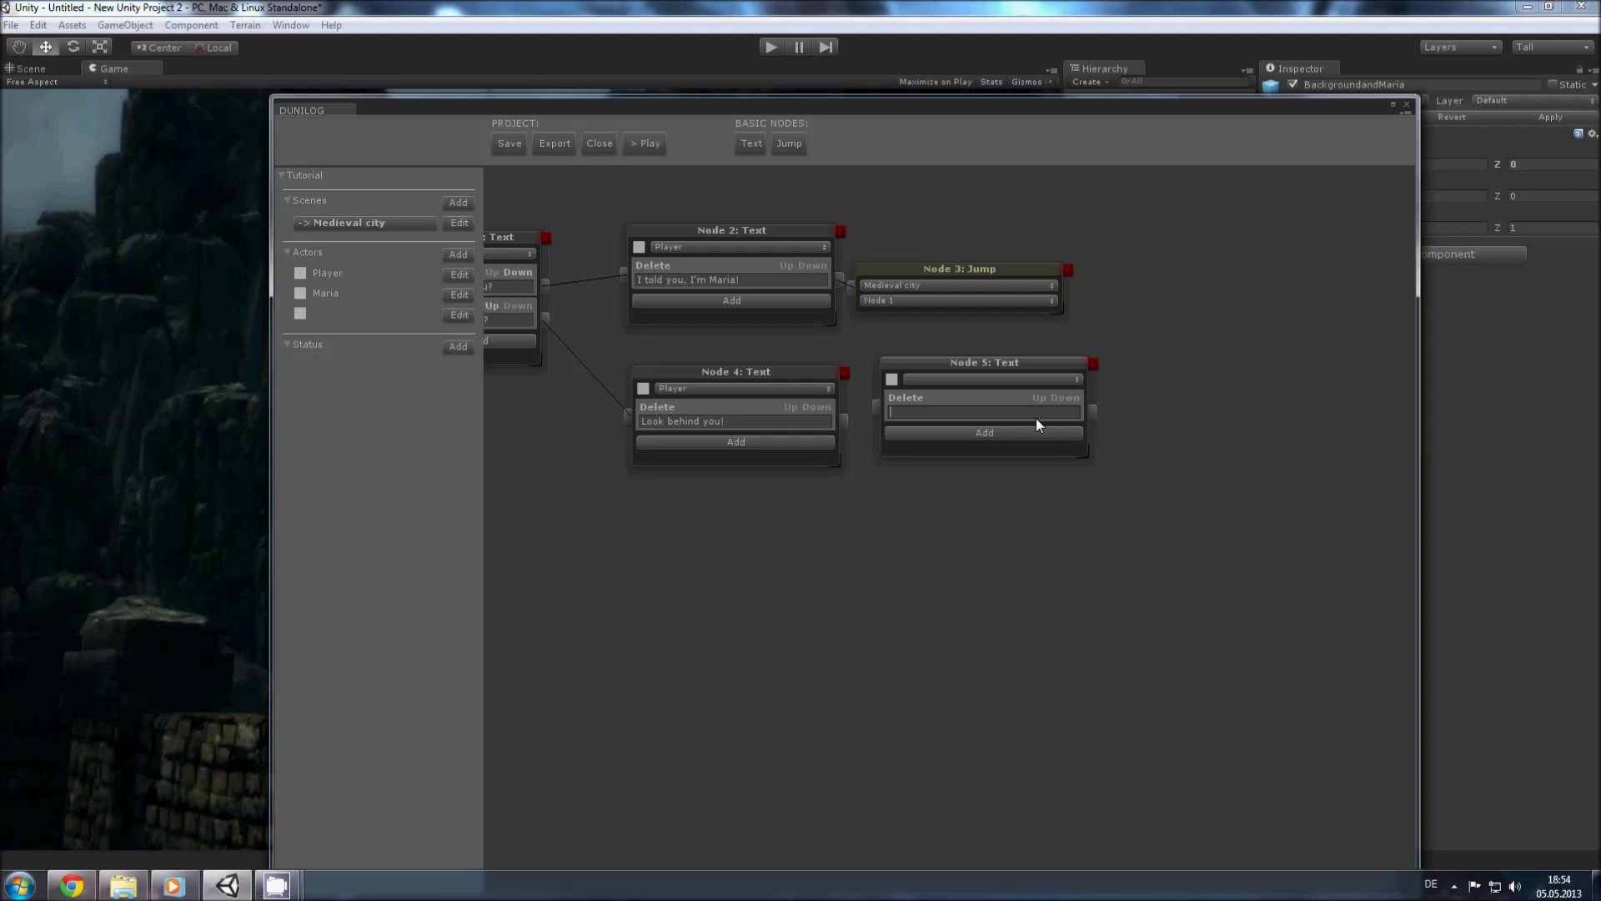
pyautogui.write('You look behind you and spot a city!')
# Step: Connect Node 4 to Node 5 and save the Tutorial dialogue
pyautogui.moveTo(987, 364); pyautogui.dragTo(1076, 381)
pyautogui.moveTo(845, 419); pyautogui.dragTo(965, 425)
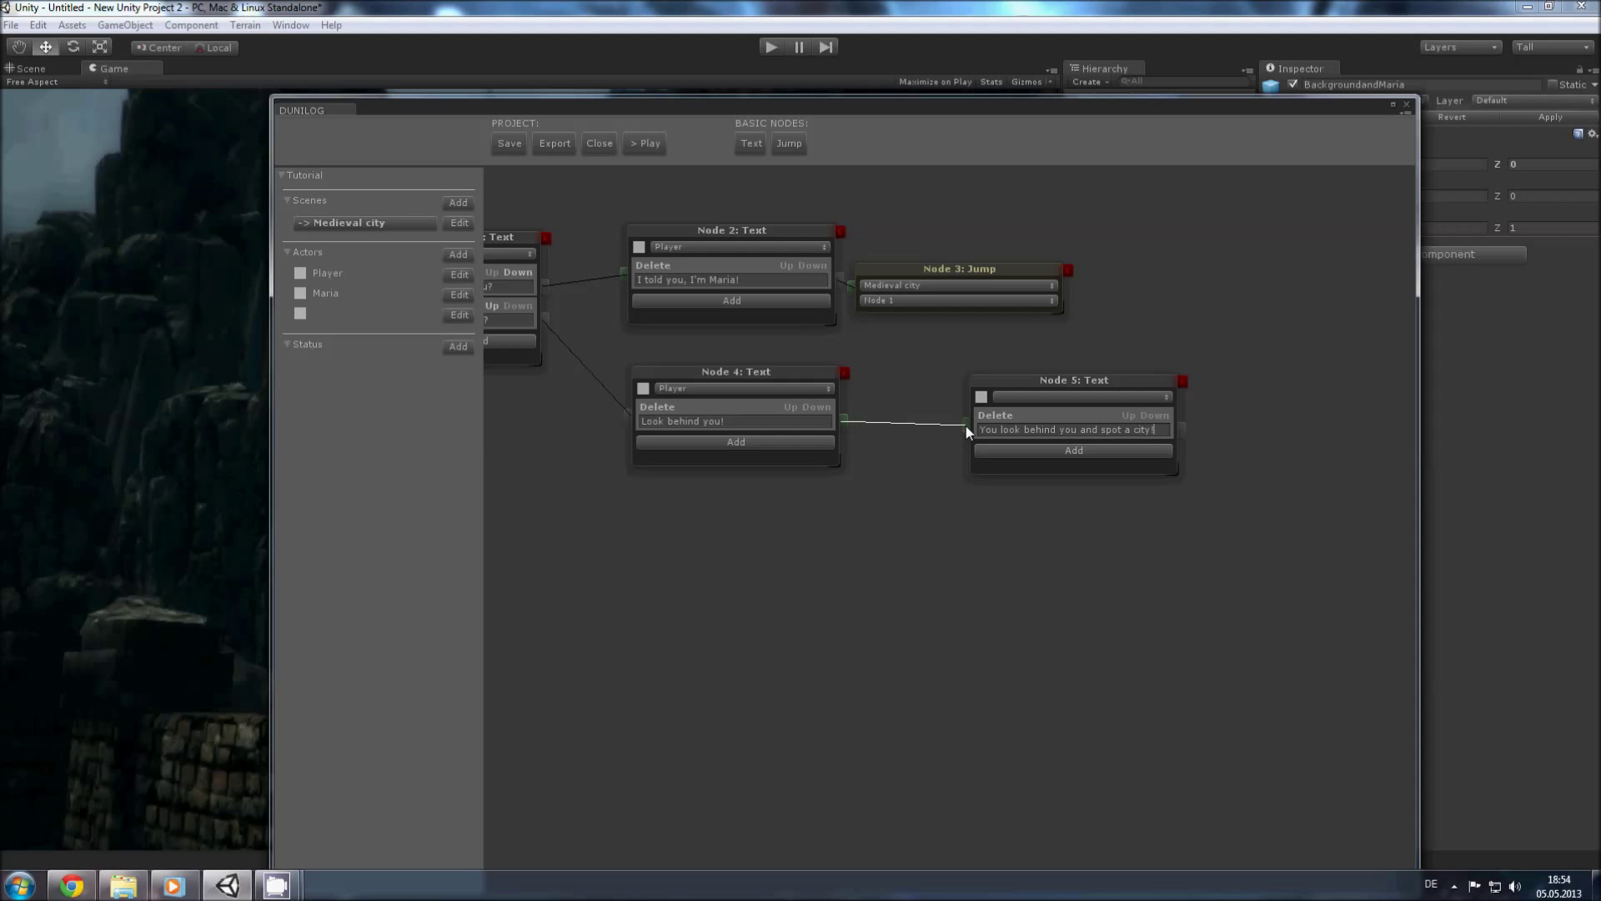
pyautogui.moveTo(1082, 382); pyautogui.dragTo(1009, 374)
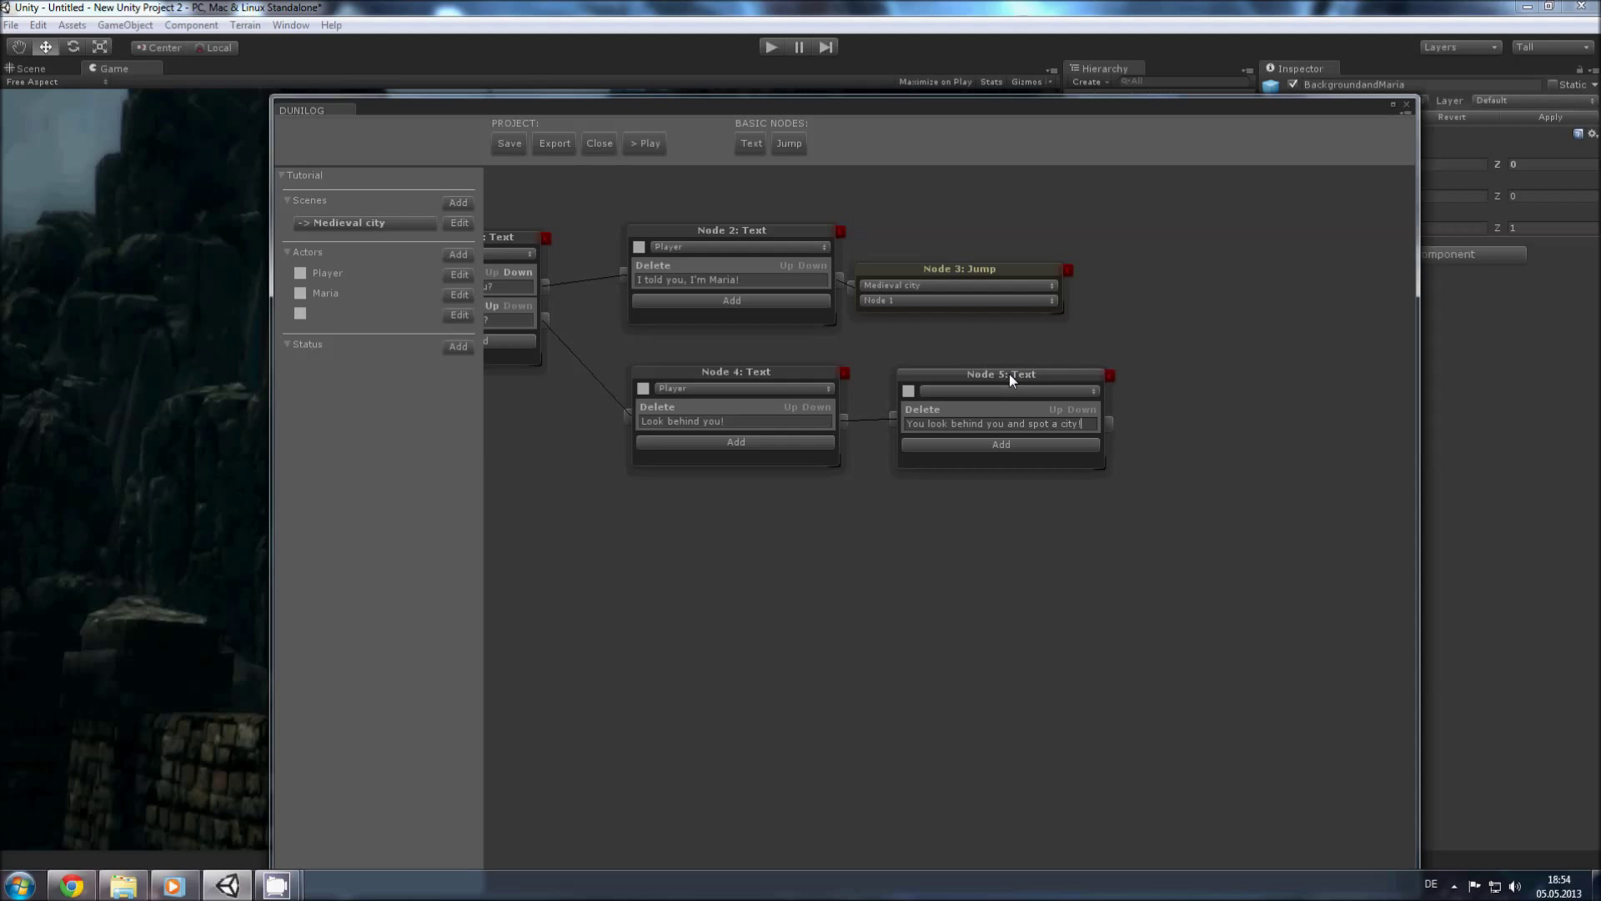
pyautogui.click(504, 145)
# Step: Close the DUNILOG editor and add a new Plane to the scene
pyautogui.click(1402, 103)
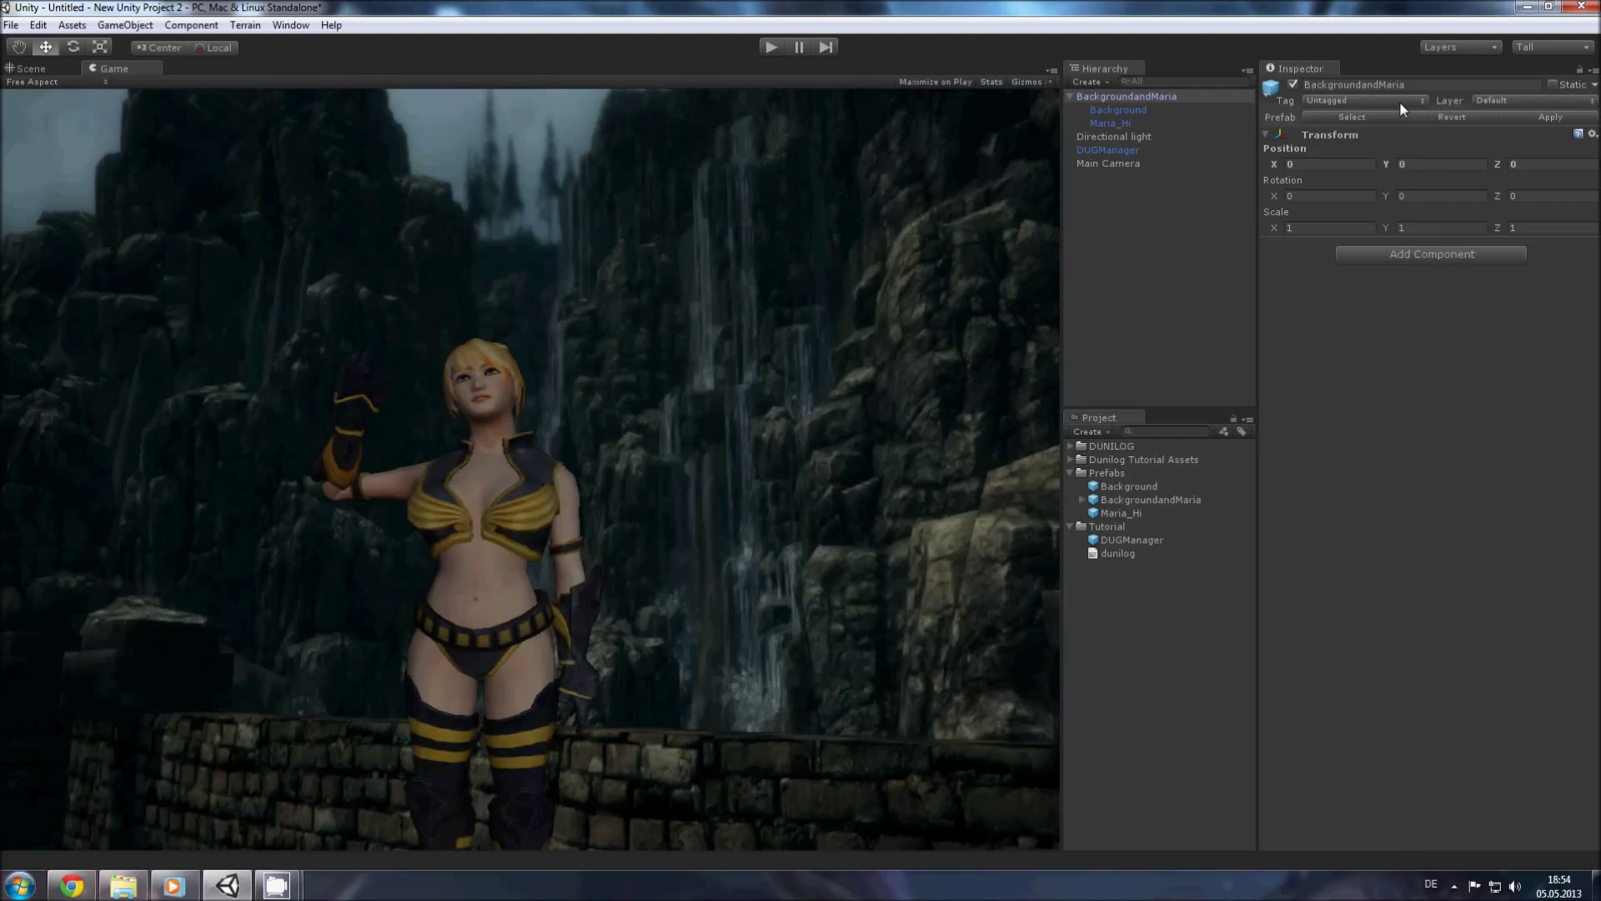
pyautogui.click(1102, 151)
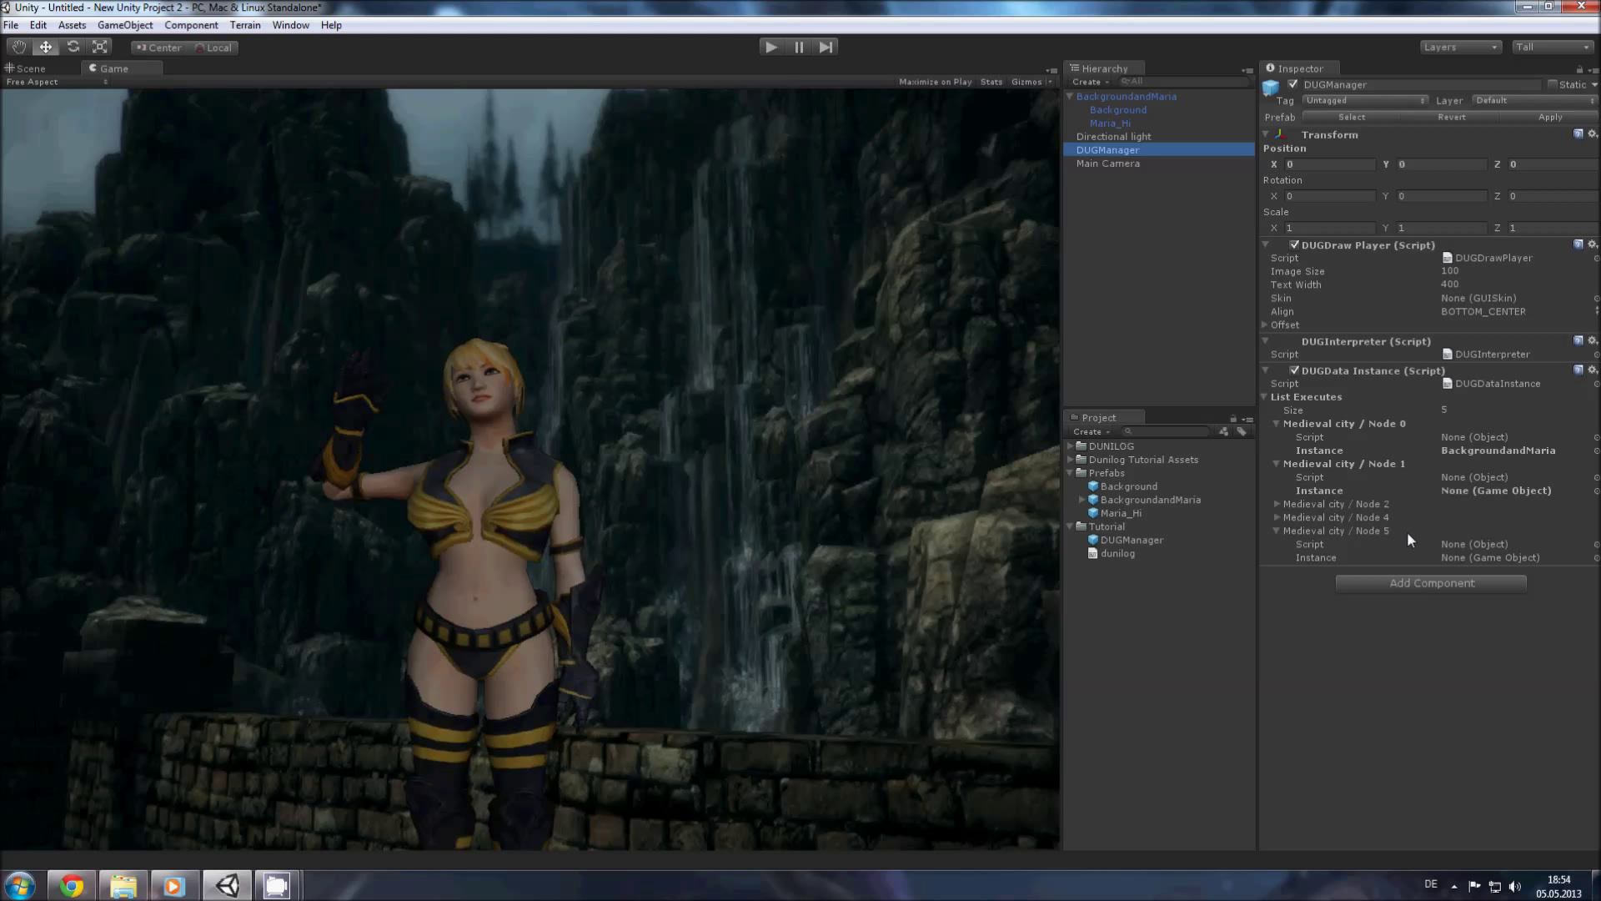
pyautogui.click(125, 25)
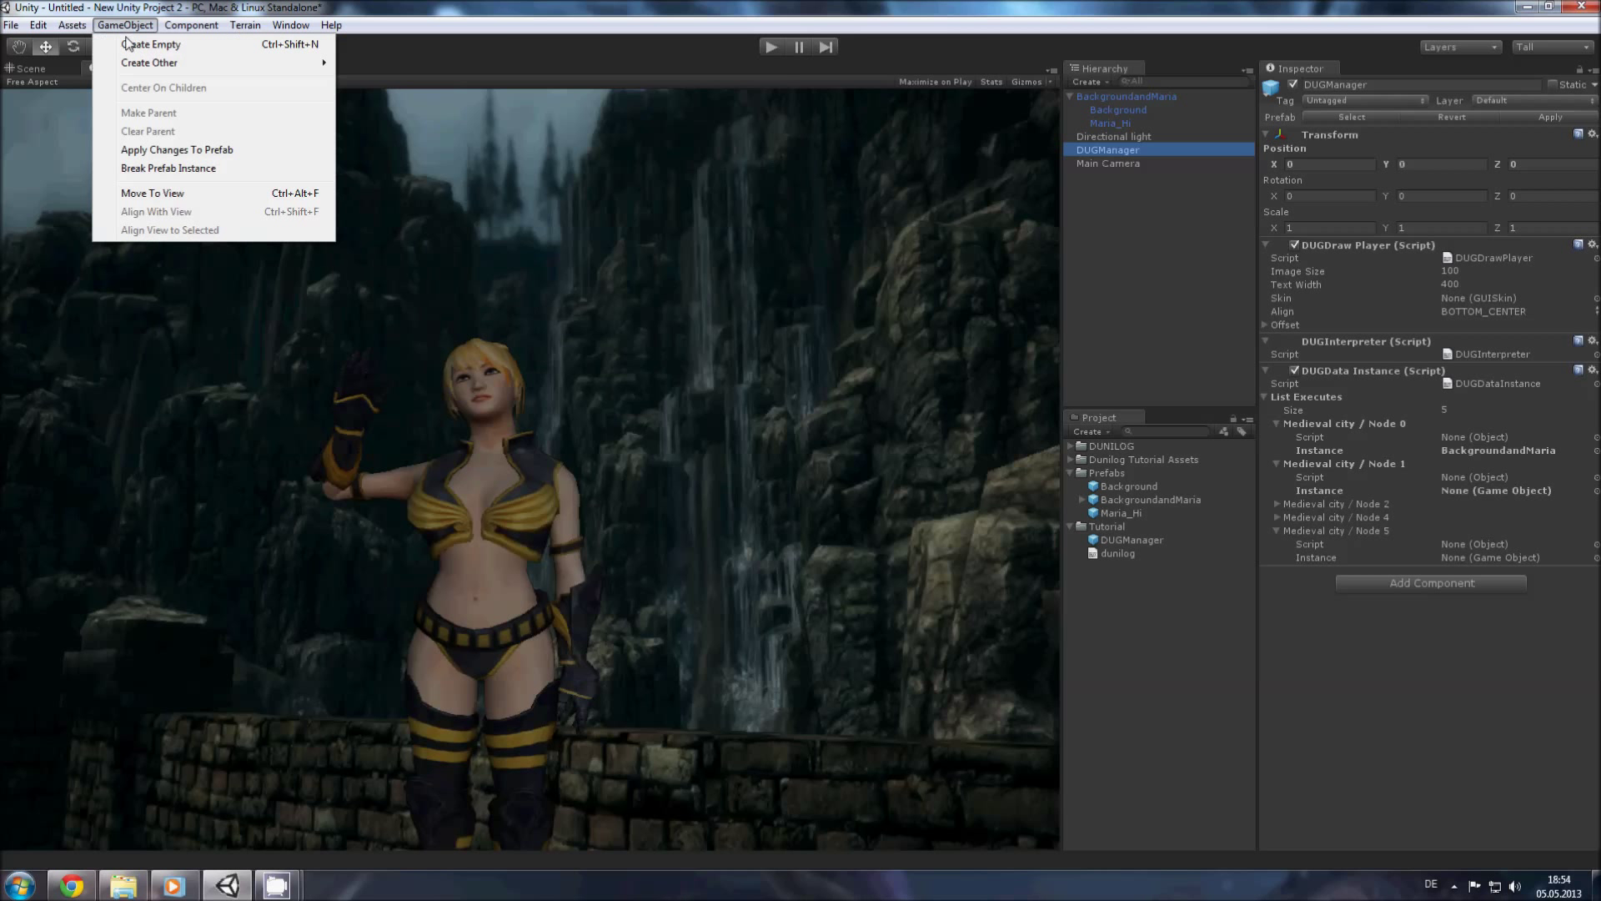
pyautogui.moveTo(142, 63)
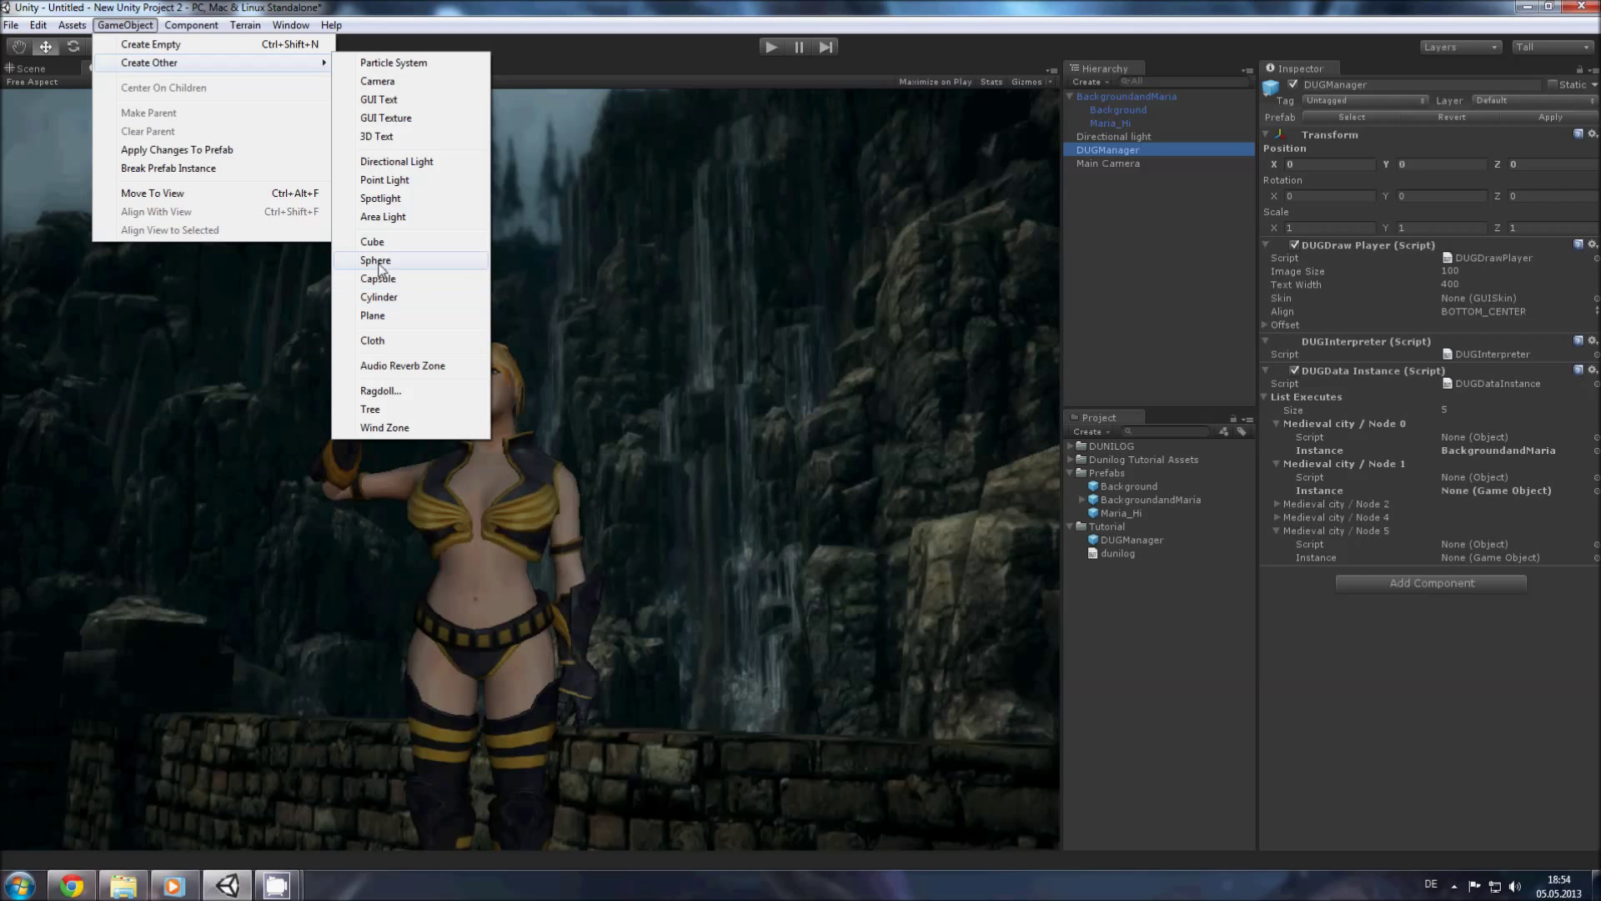
pyautogui.click(377, 316)
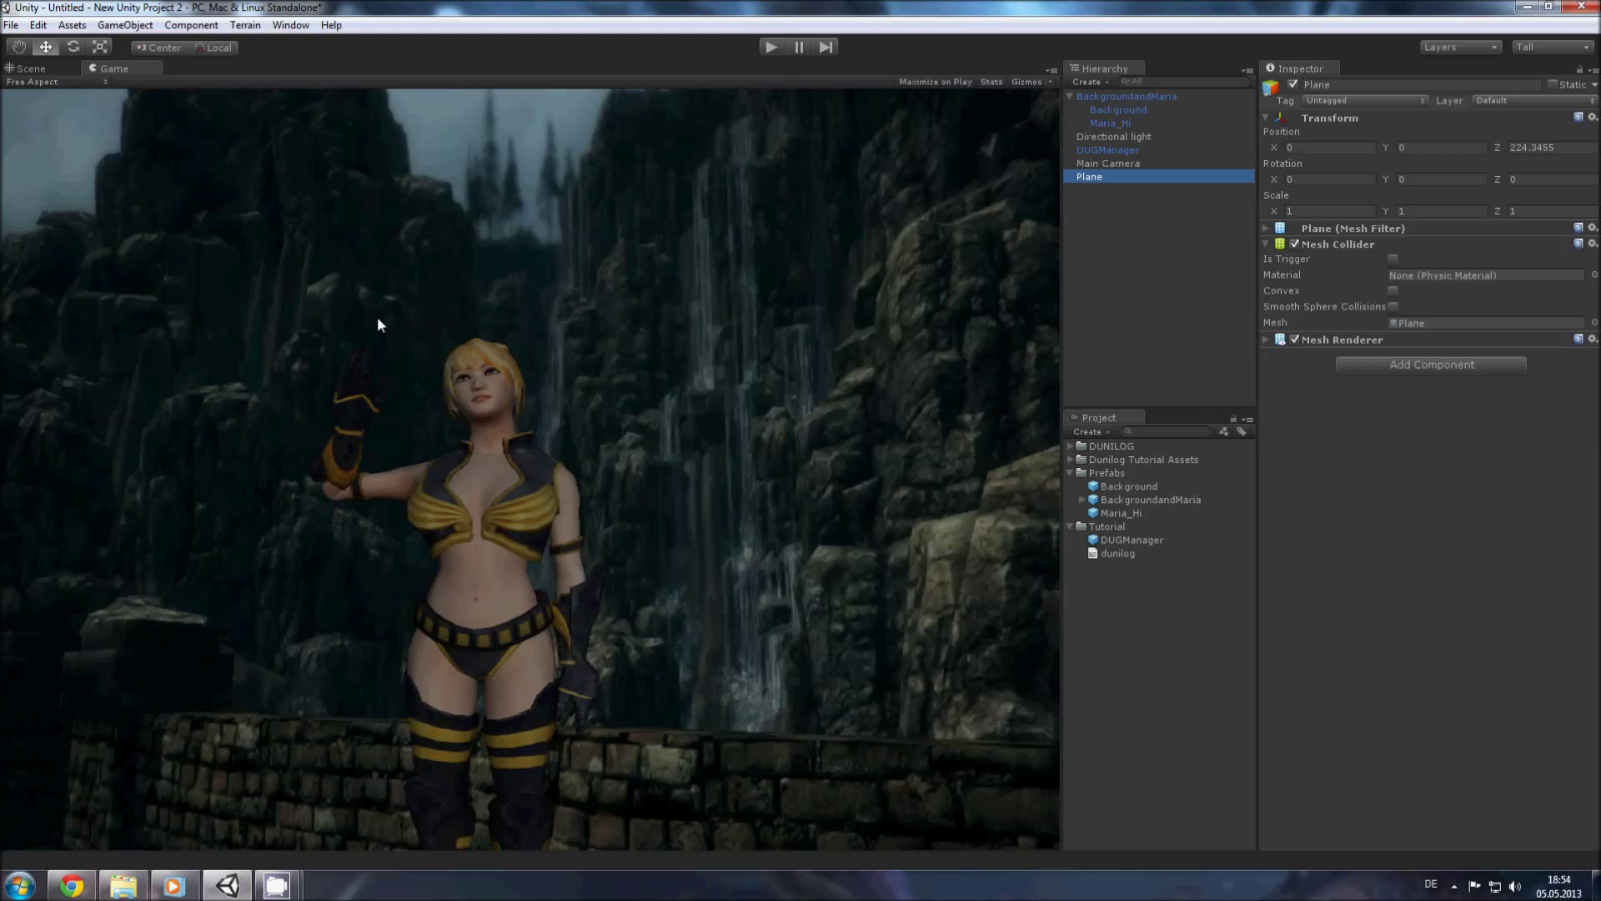
# Step: Rotate the plane to 90 on X and 180 on Y
pyautogui.click(1314, 178)
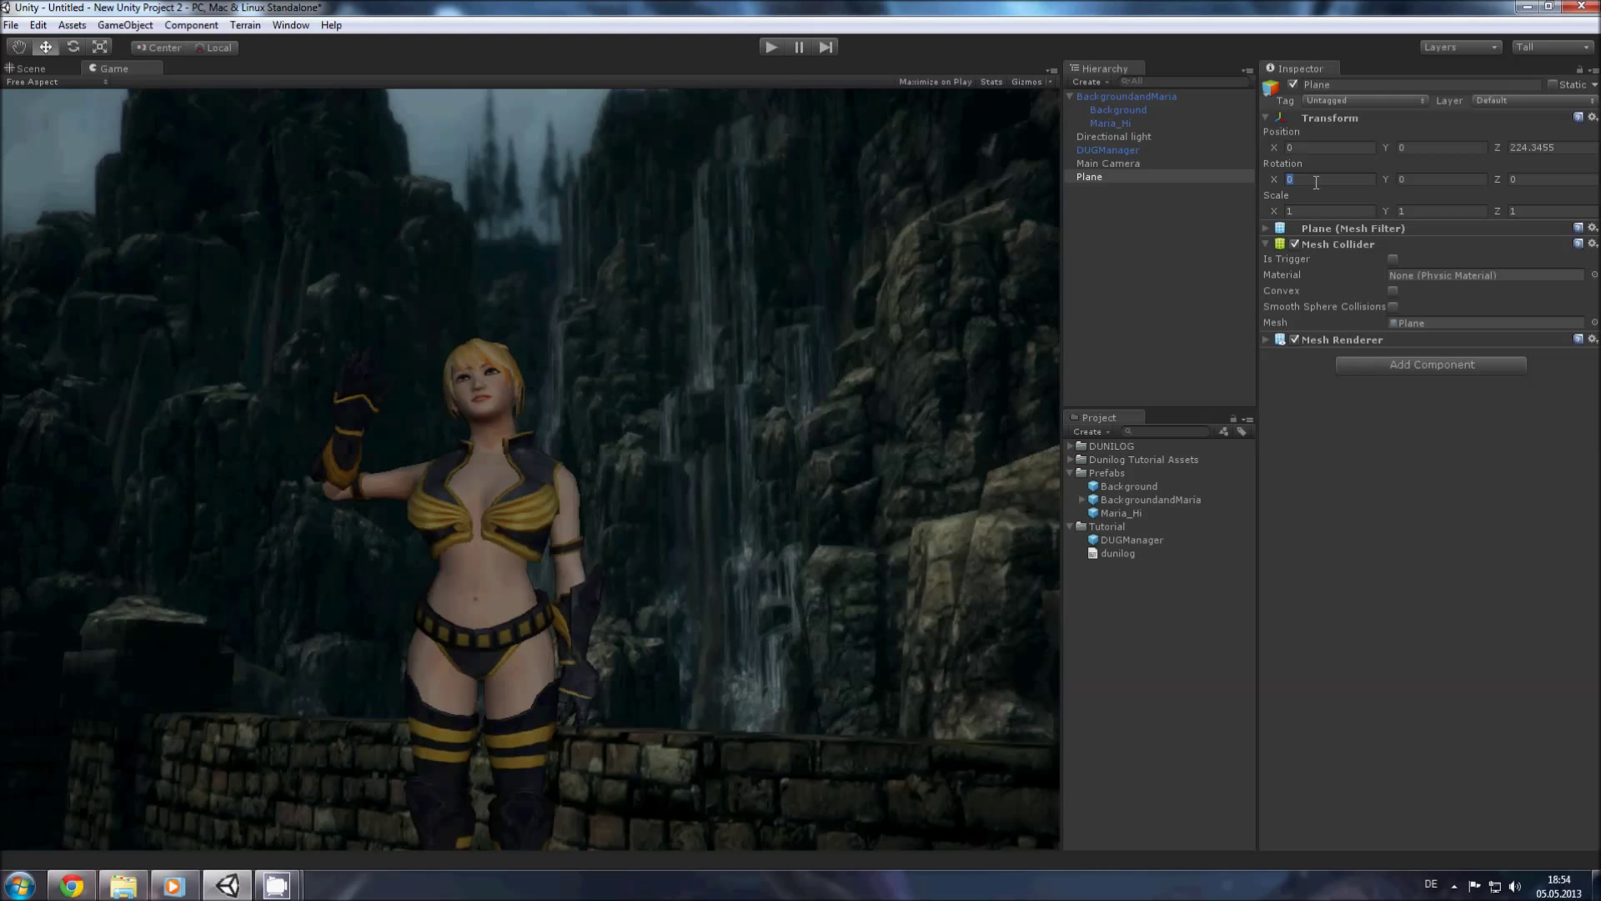
pyautogui.write('90')
pyautogui.press('Tab')
pyautogui.write('180')
pyautogui.write('0')
pyautogui.click(1069, 461)
# Step: Apply the background3 texture to the Plane
pyautogui.scroll(-6, 1144, 538)
pyautogui.scroll(6, 1172, 589)
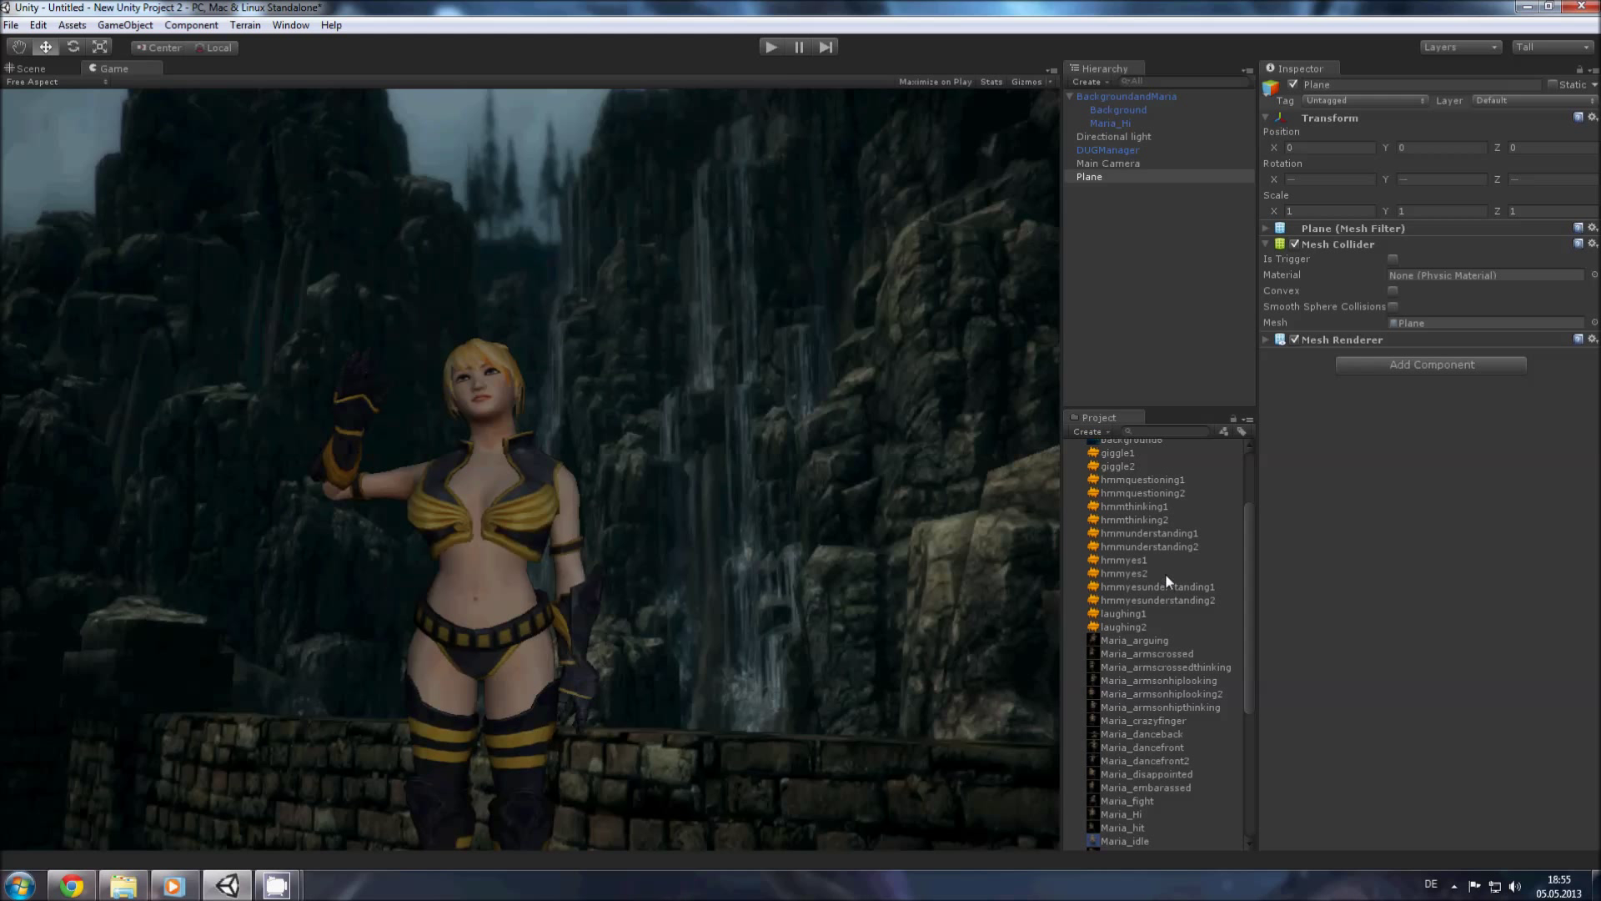
pyautogui.click(1122, 487)
pyautogui.click(1123, 502)
pyautogui.moveTo(1135, 498); pyautogui.dragTo(1091, 175)
pyautogui.click(1091, 176)
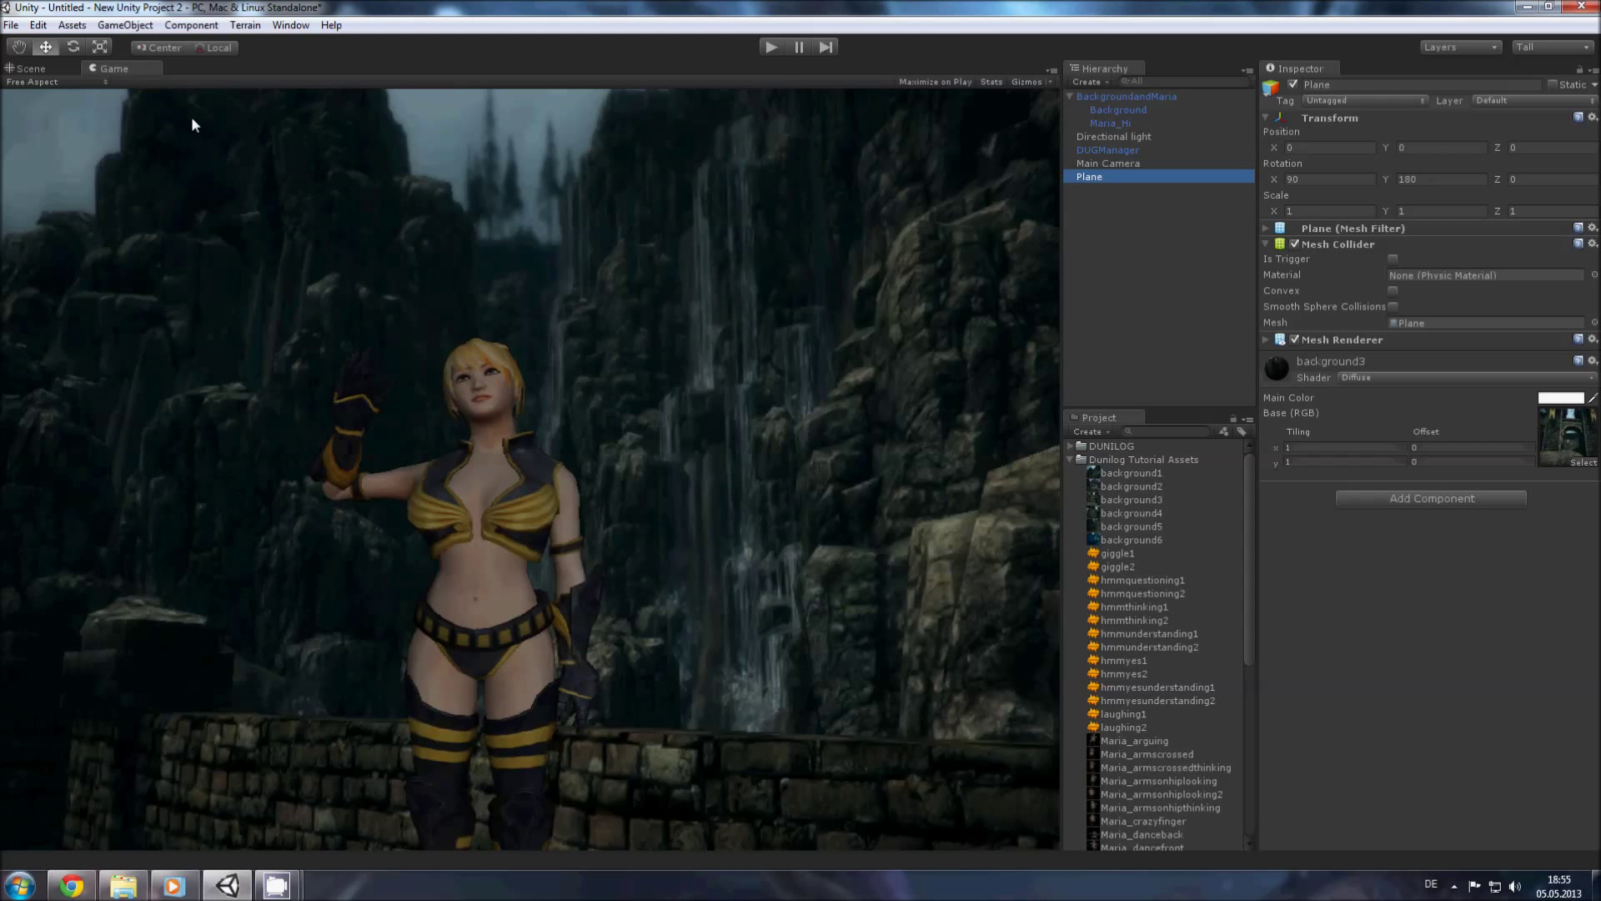
# Step: Rename the Plane to City_background
pyautogui.click(1106, 177)
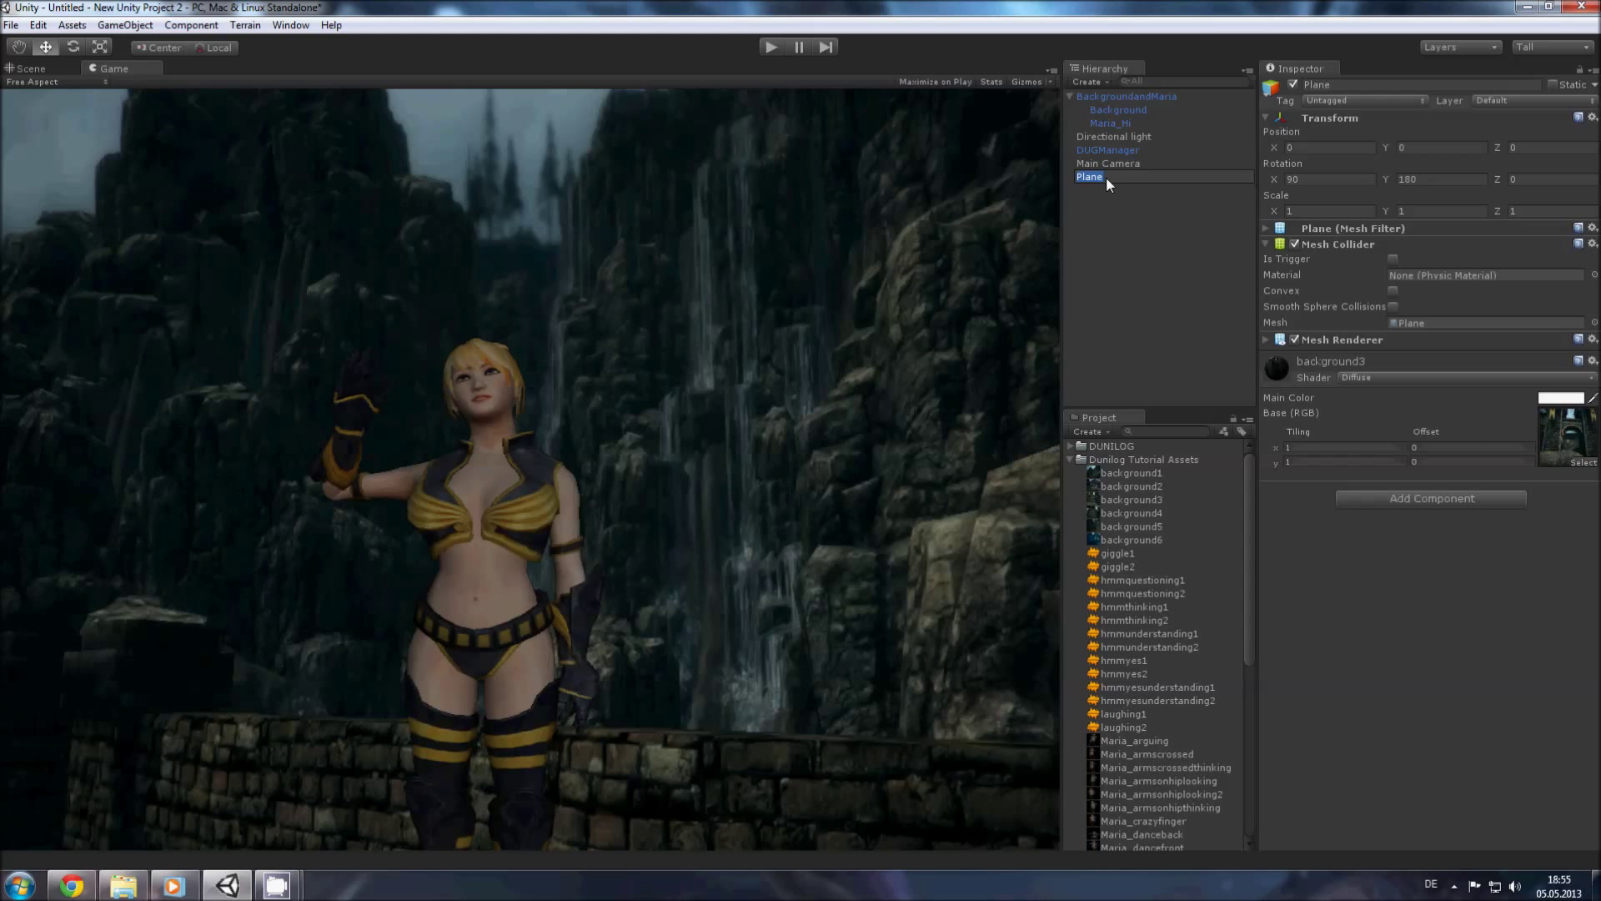
pyautogui.write('City_background')
pyautogui.press('Return')
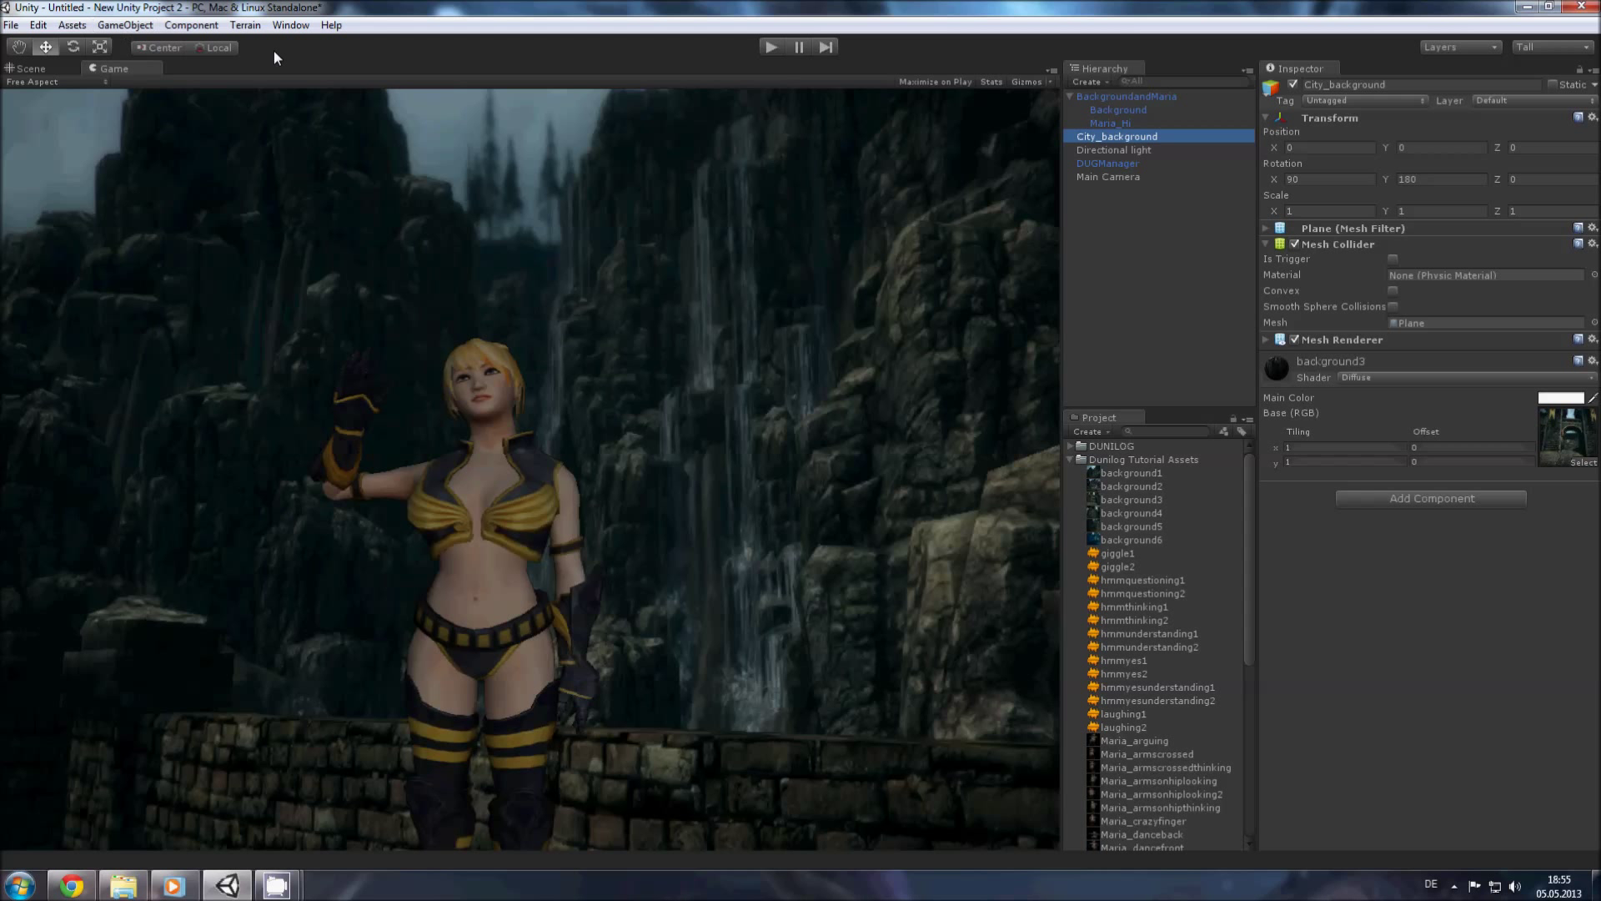
pyautogui.click(1070, 460)
# Step: Delete BackgroundandMaria and scale City_background to 15 on X and Z
pyautogui.click(1104, 94)
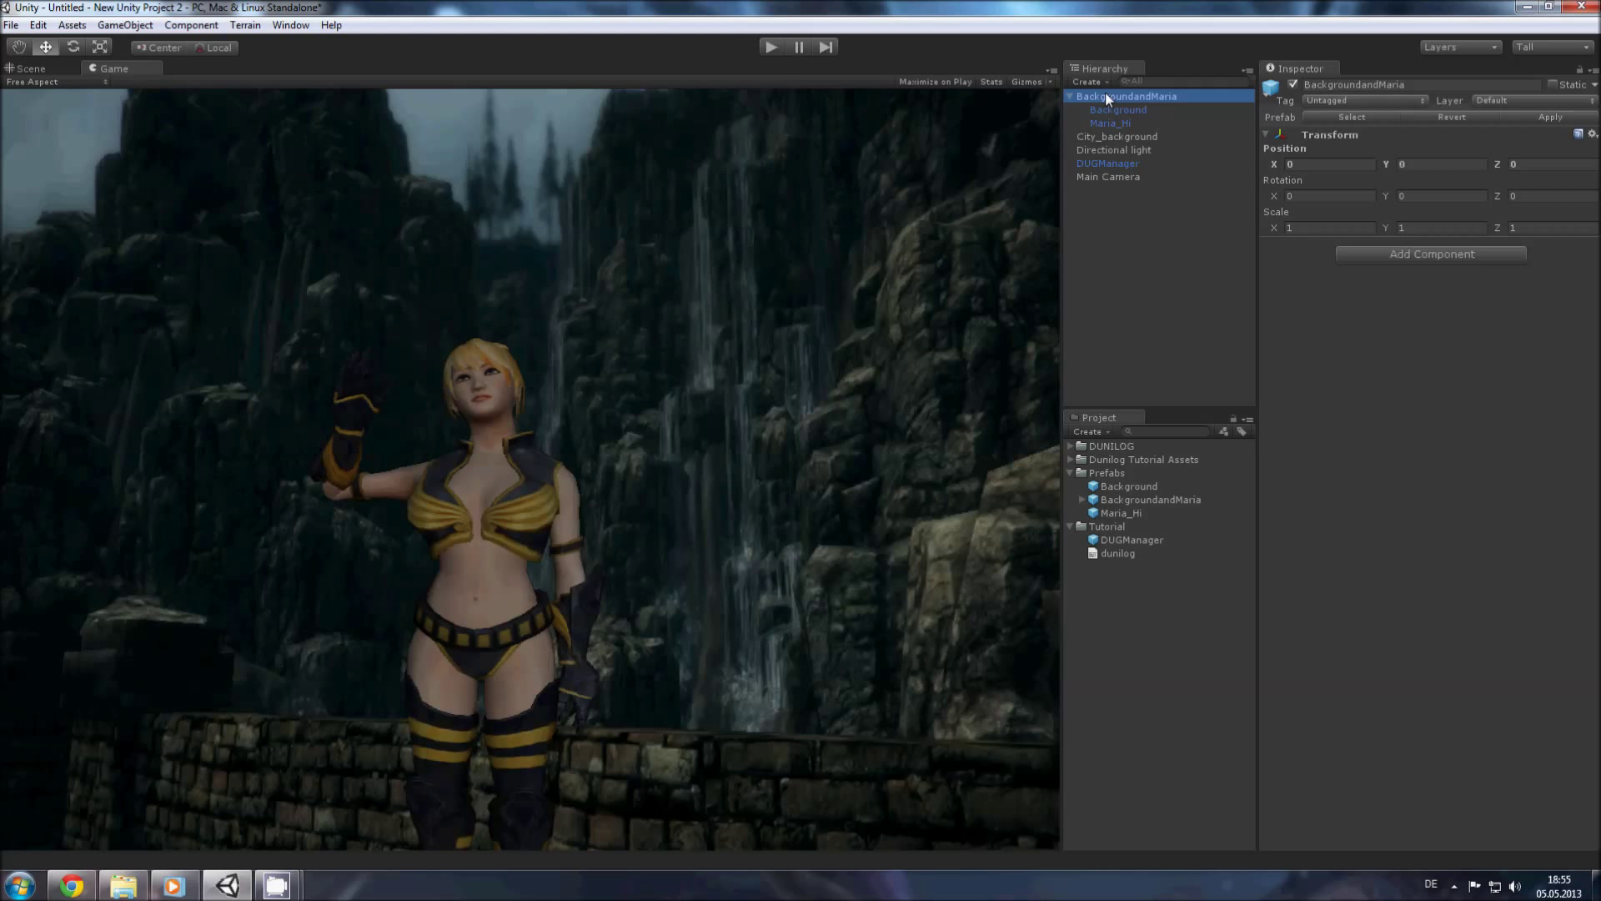
pyautogui.press('Delete')
pyautogui.click(1115, 98)
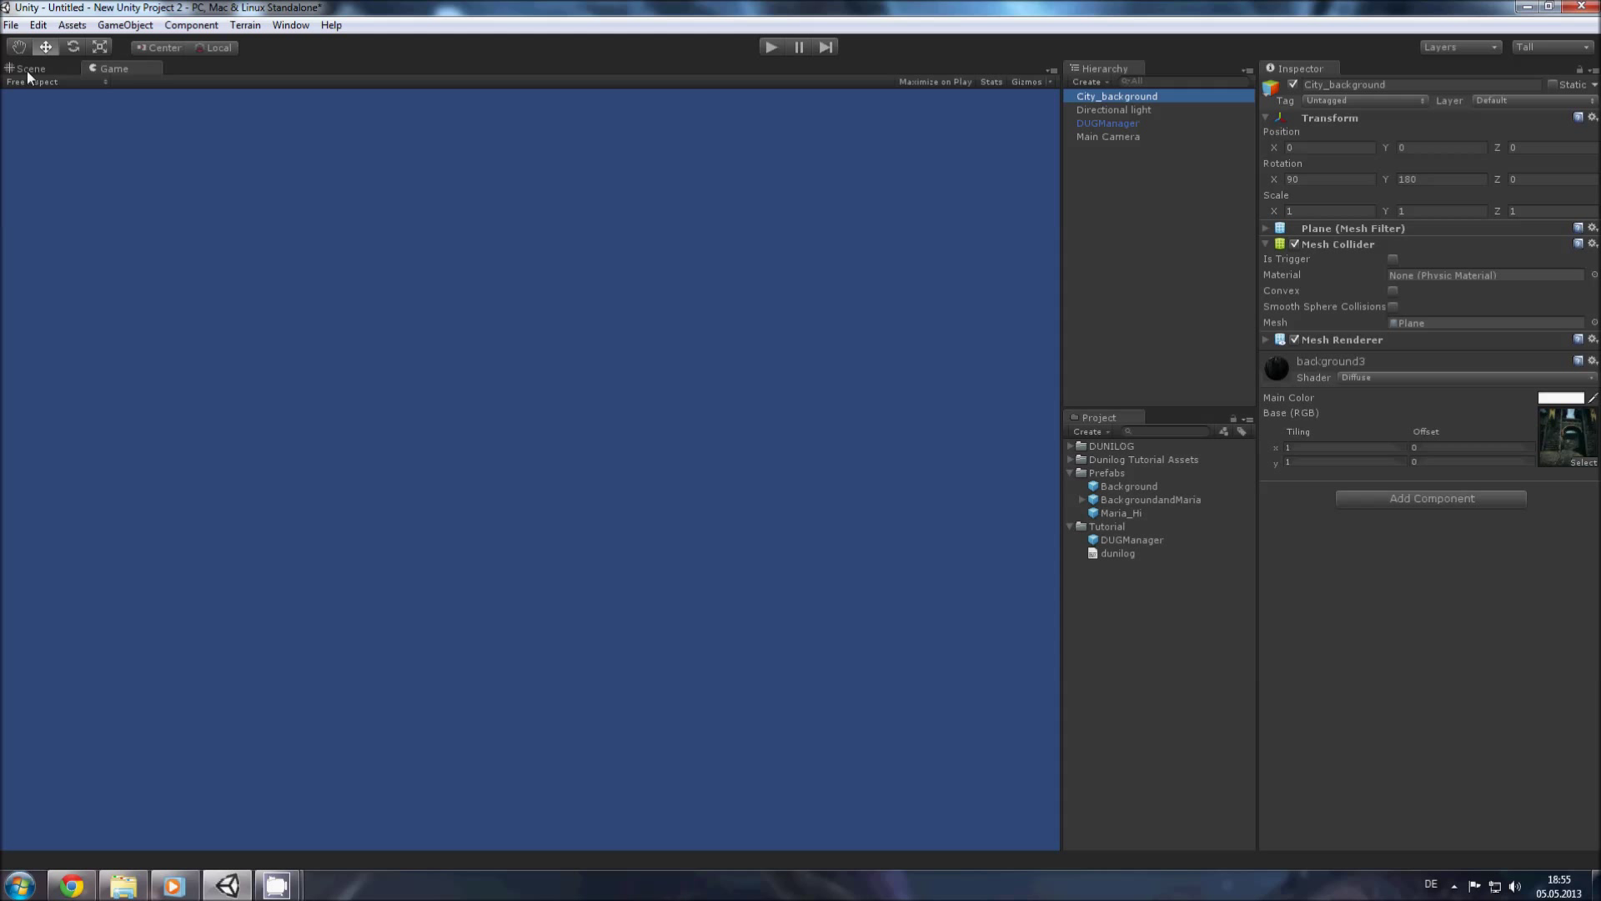
pyautogui.click(1308, 210)
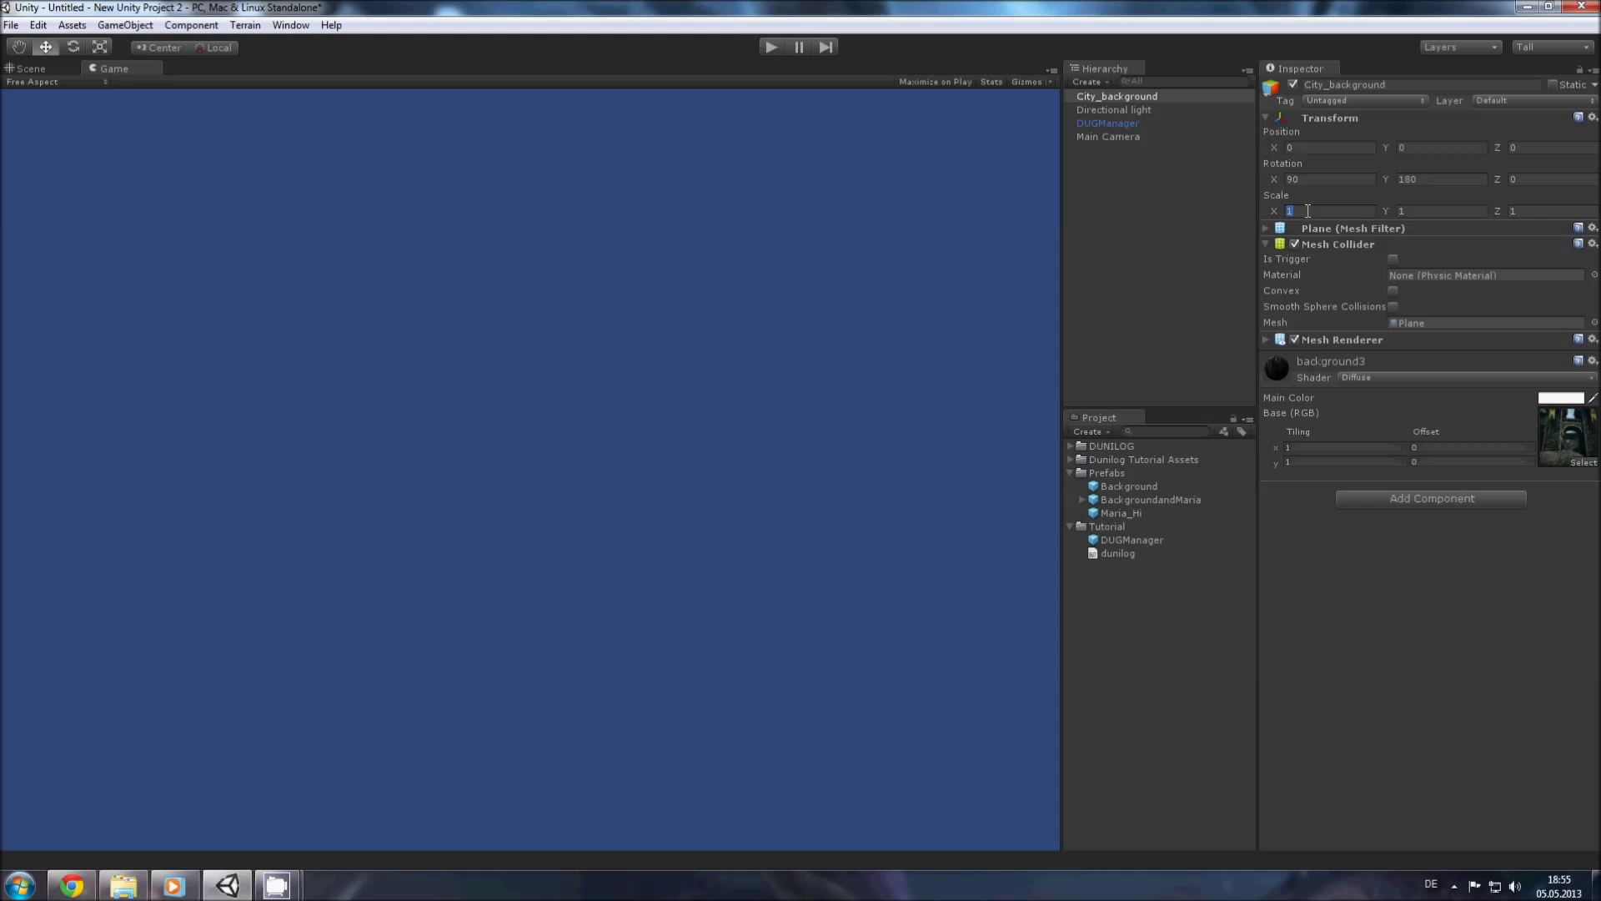
pyautogui.write('15')
pyautogui.press('Tab')
pyautogui.press('Tab')
pyautogui.write('15')
# Step: Drag City_background along its depth axis, comparing the Scene and Game views
pyautogui.click(33, 67)
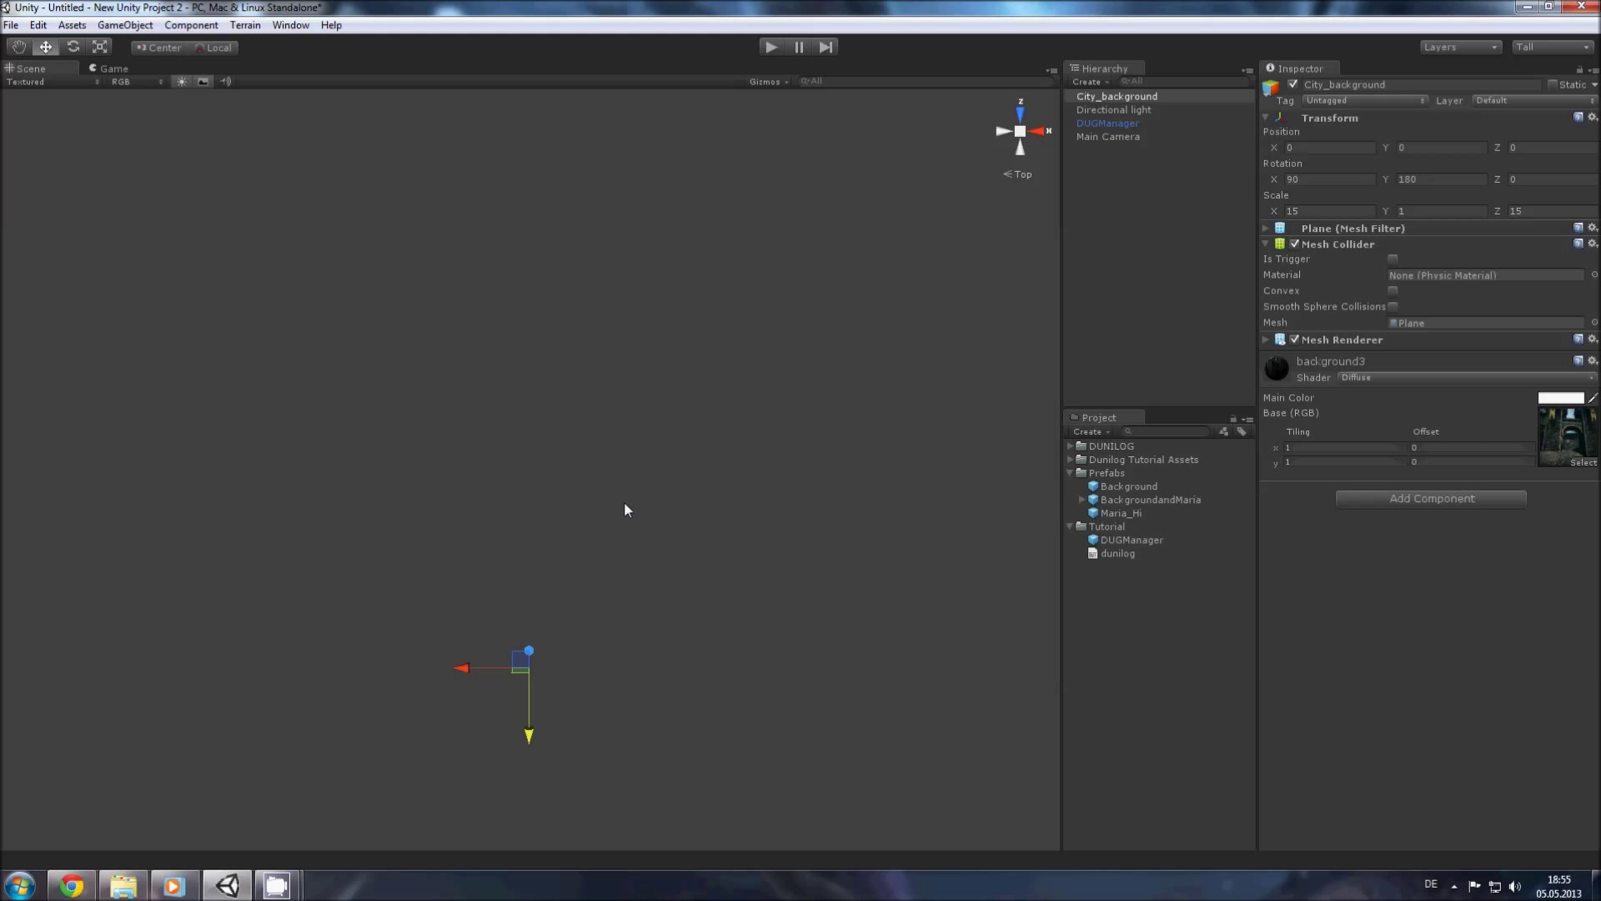
pyautogui.click(123, 80)
pyautogui.click(117, 68)
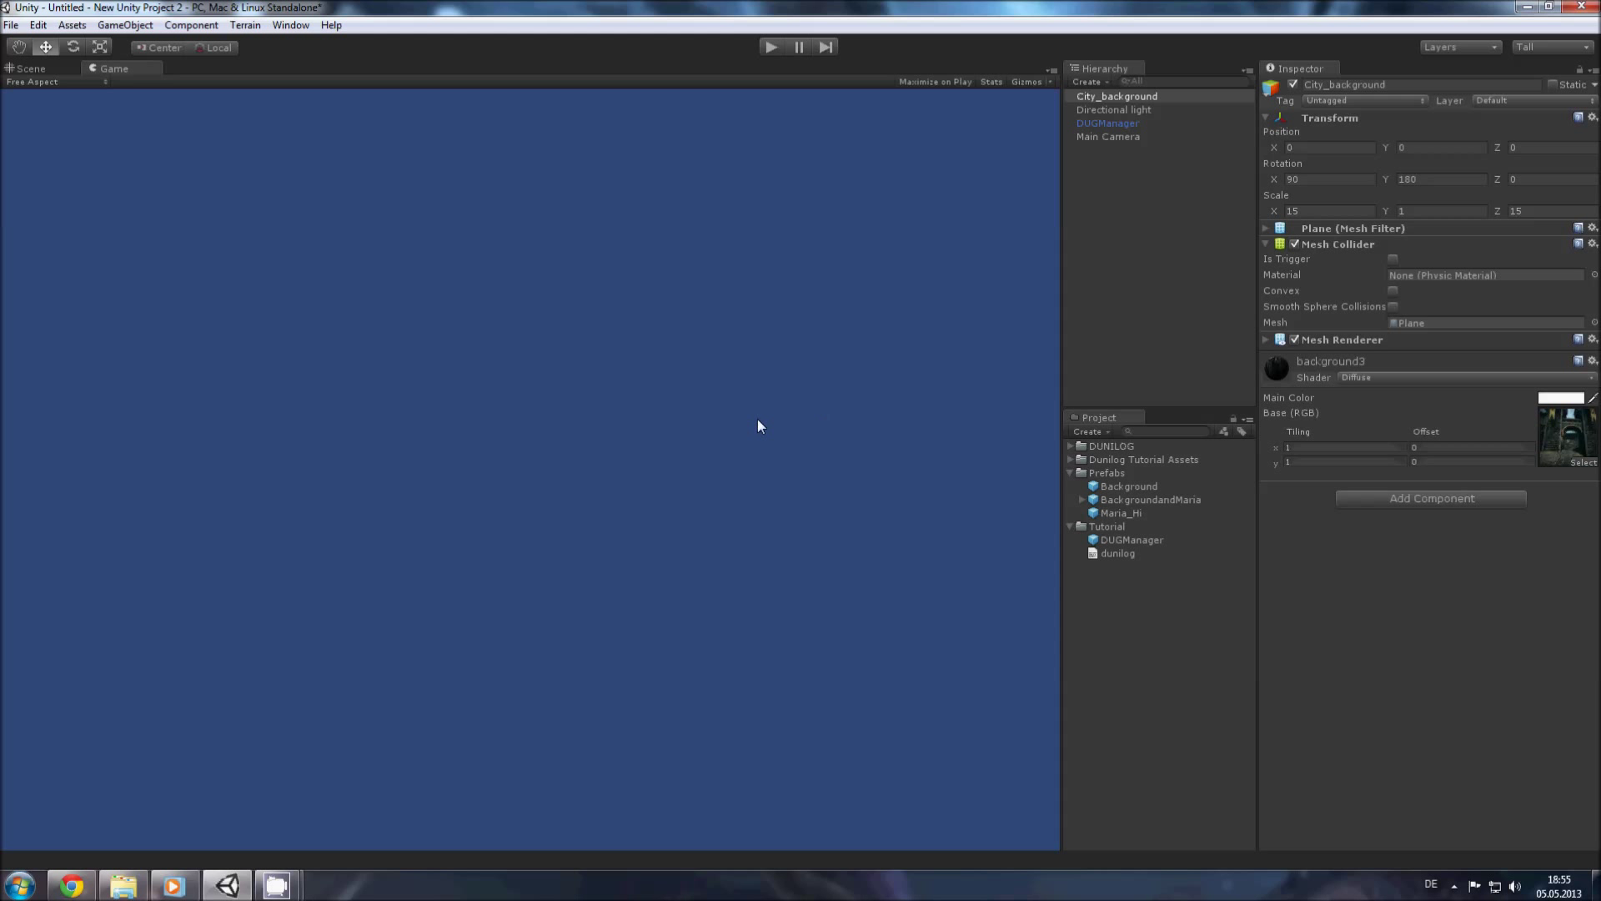
pyautogui.click(33, 68)
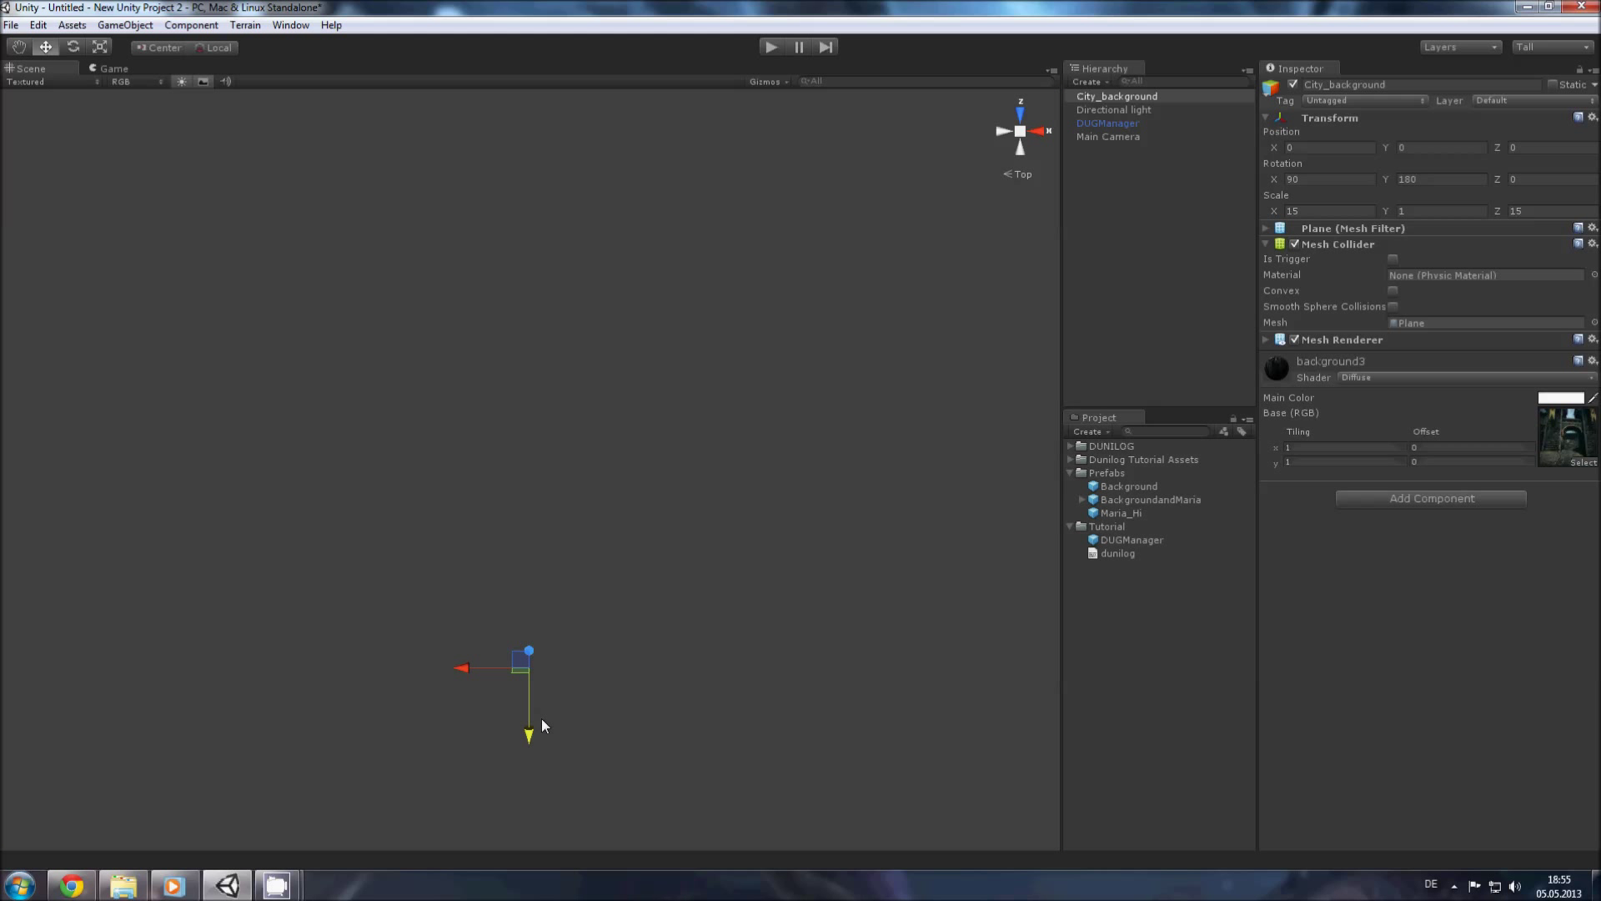
pyautogui.moveTo(529, 735); pyautogui.dragTo(529, 760)
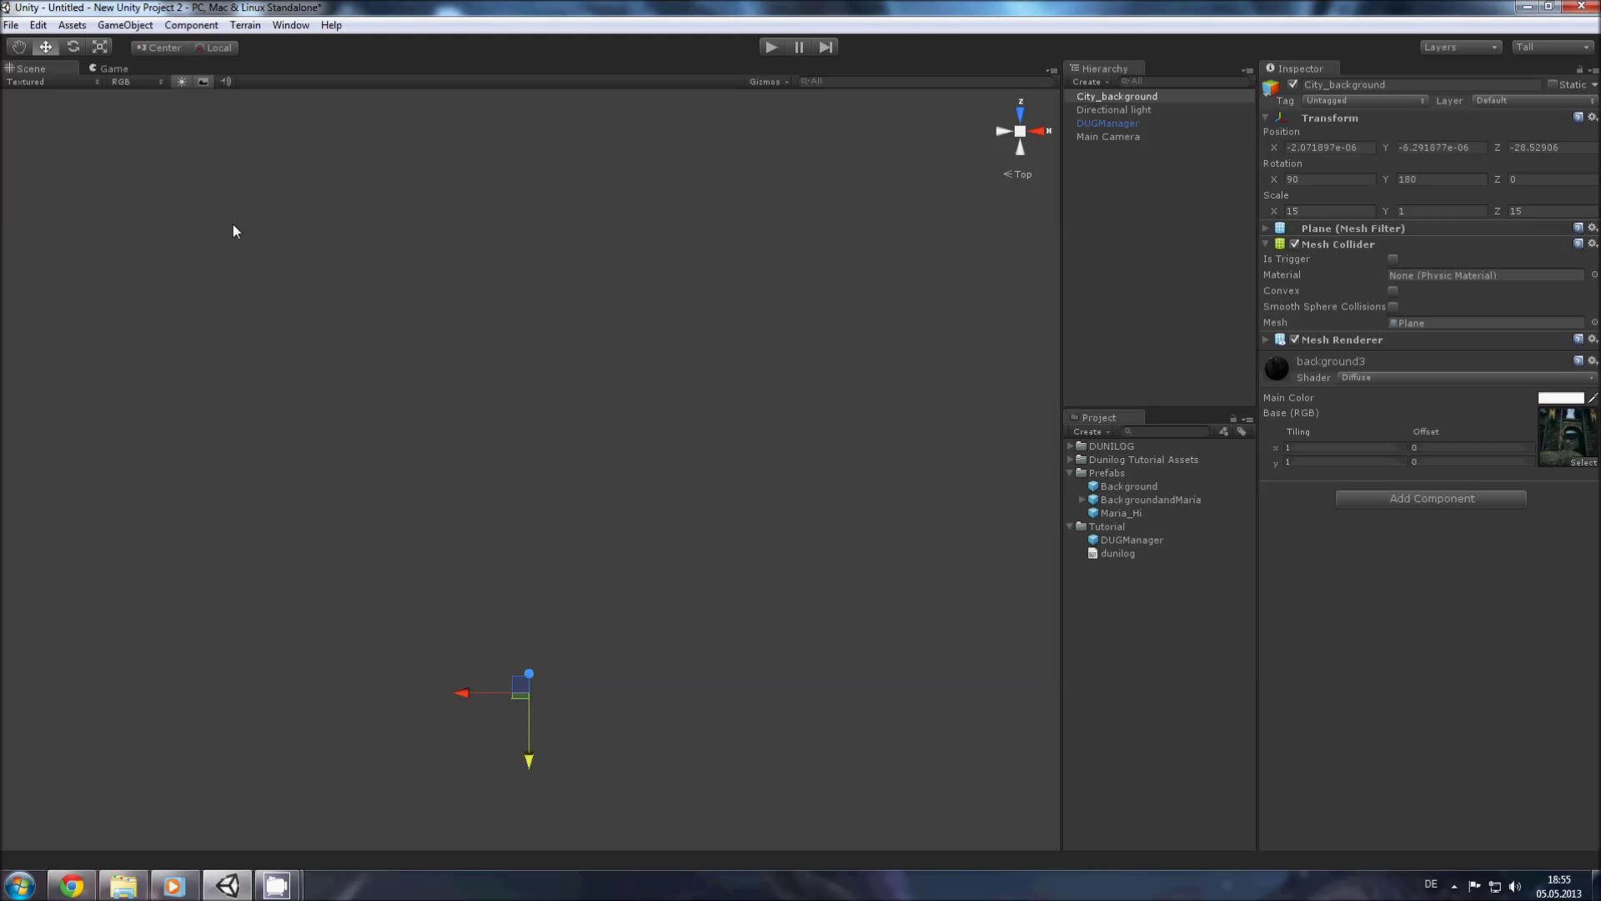
pyautogui.click(113, 63)
pyautogui.click(34, 81)
pyautogui.click(30, 69)
# Step: Push the plane back and fine-tune Position Z to about 235.62 so the city gate fills the view
pyautogui.keyDown('ctrl'); pyautogui.click(1103, 136); pyautogui.keyUp('ctrl')
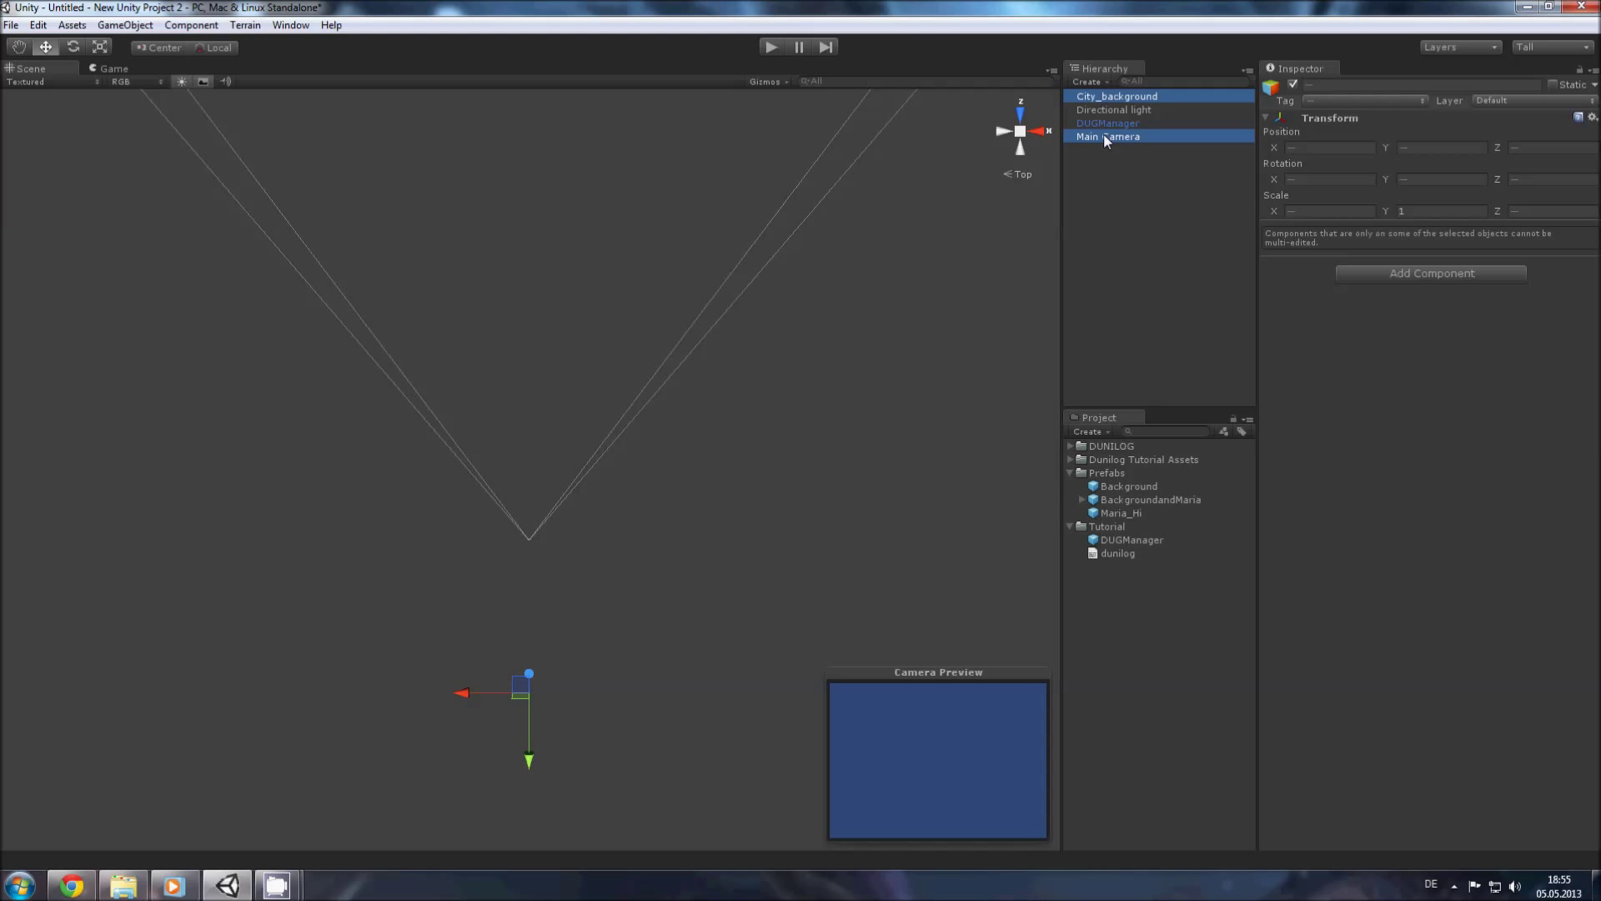
pyautogui.click(530, 746)
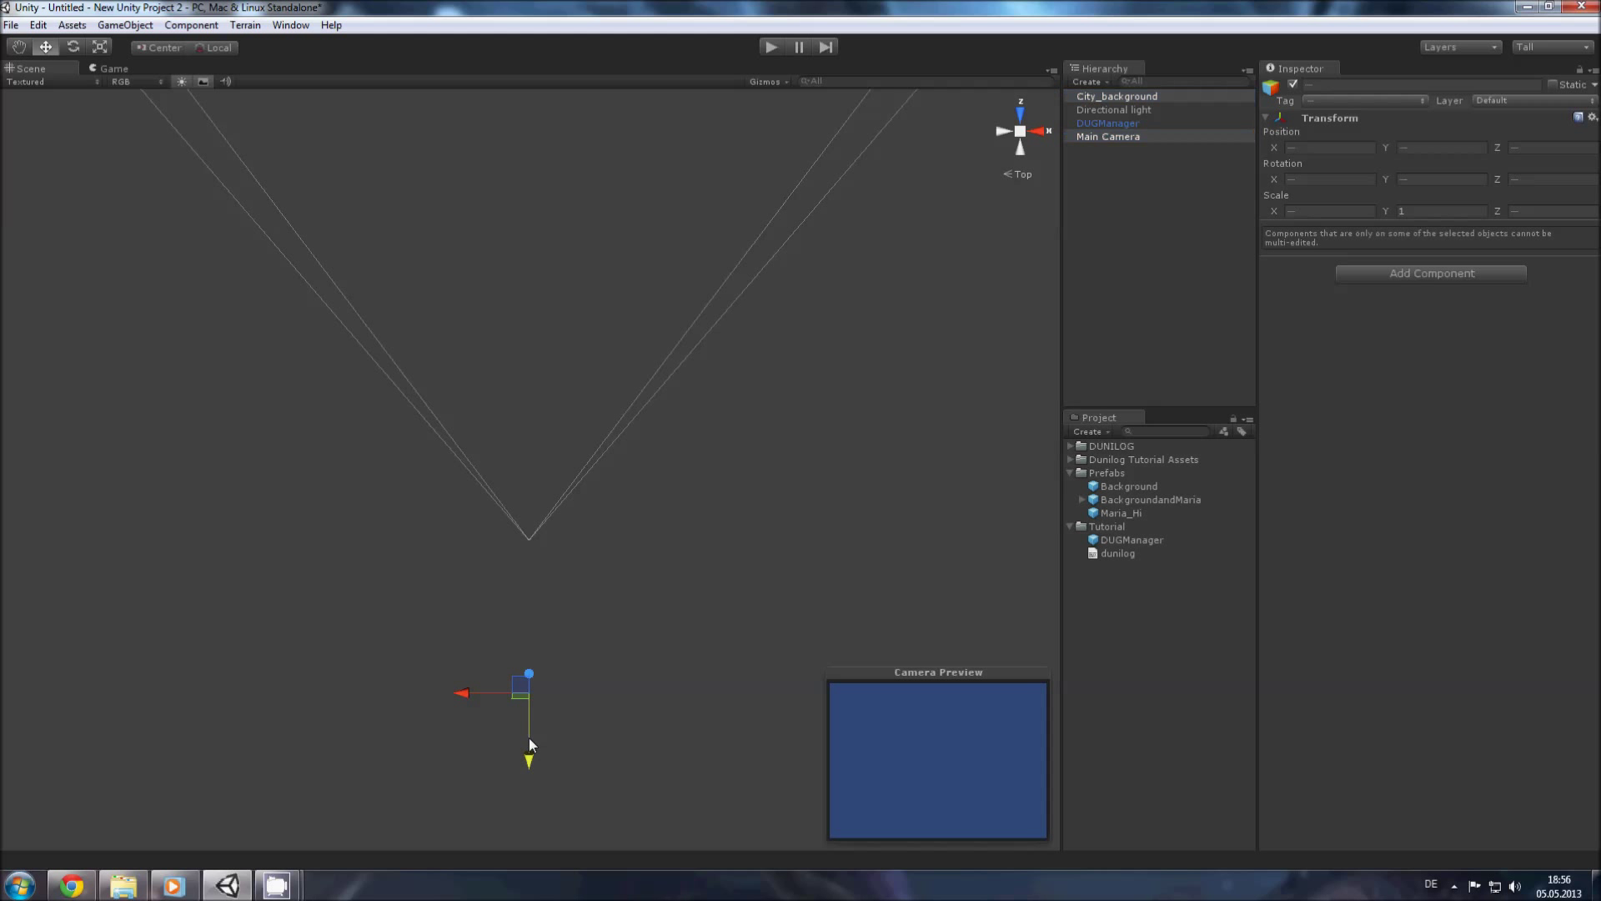
pyautogui.click(1106, 97)
pyautogui.moveTo(530, 760); pyautogui.dragTo(551, 384)
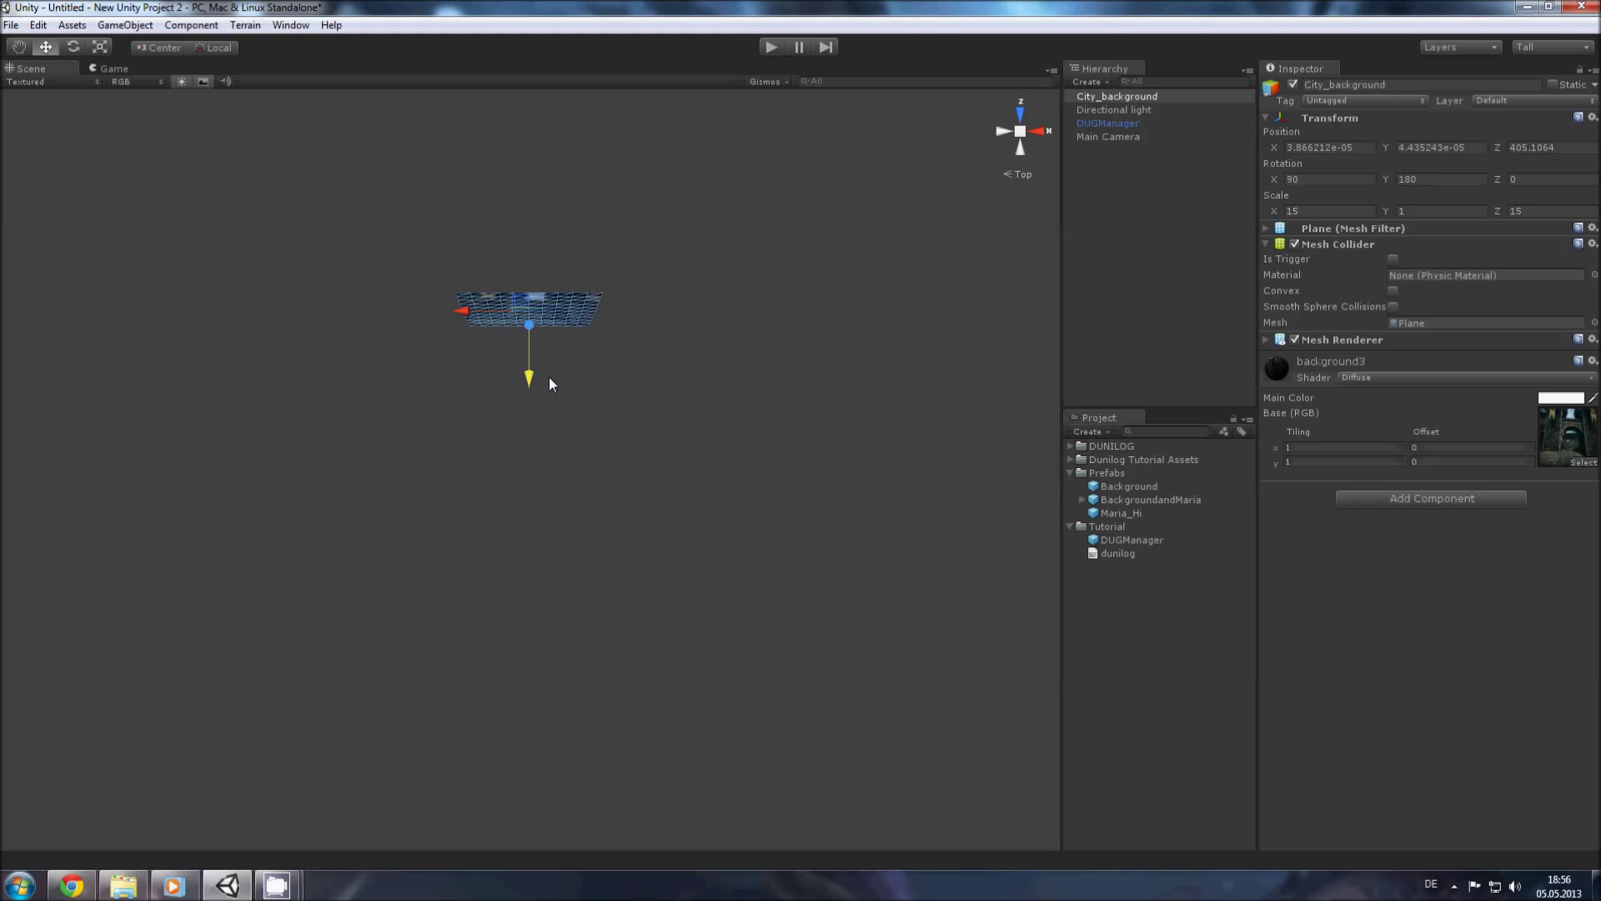
pyautogui.click(112, 69)
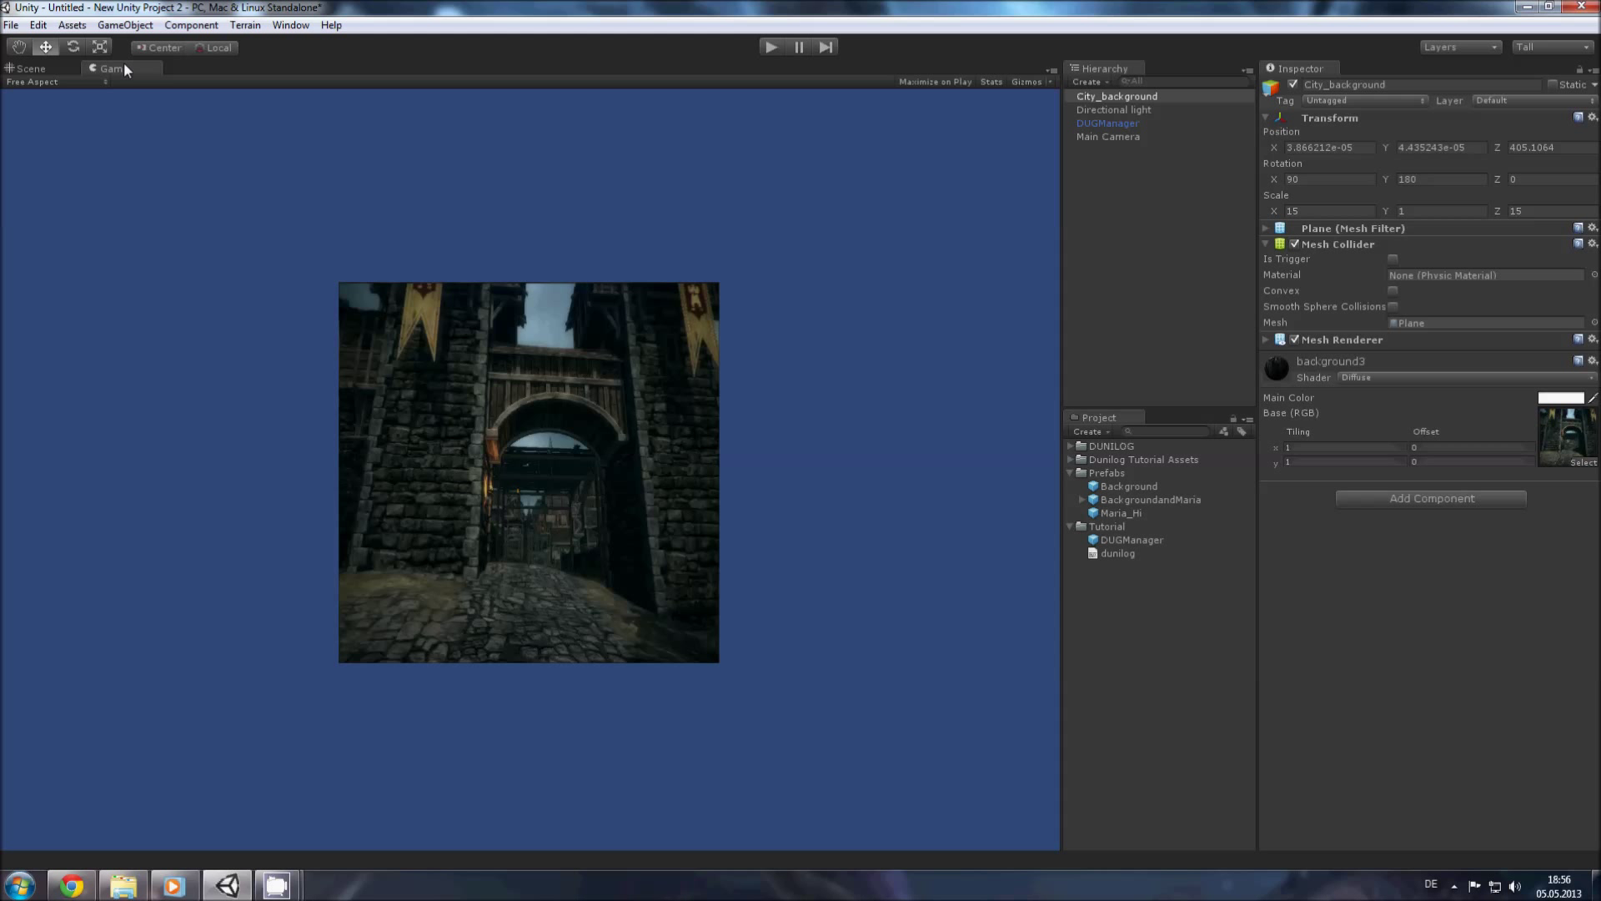
pyautogui.click(30, 68)
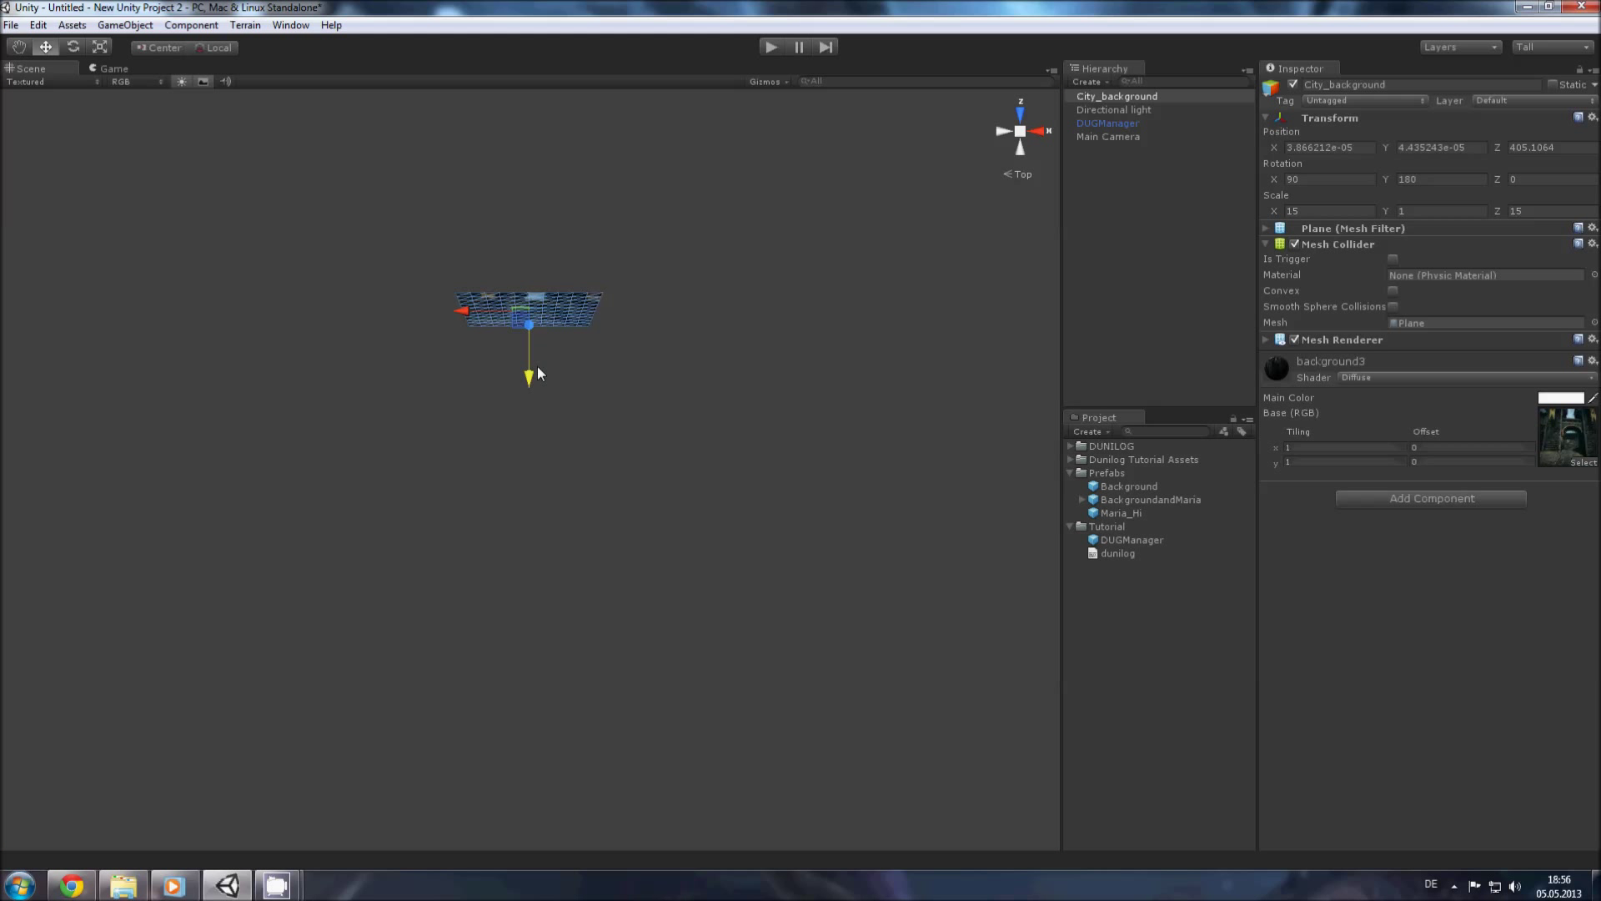
pyautogui.moveTo(528, 378); pyautogui.dragTo(528, 426)
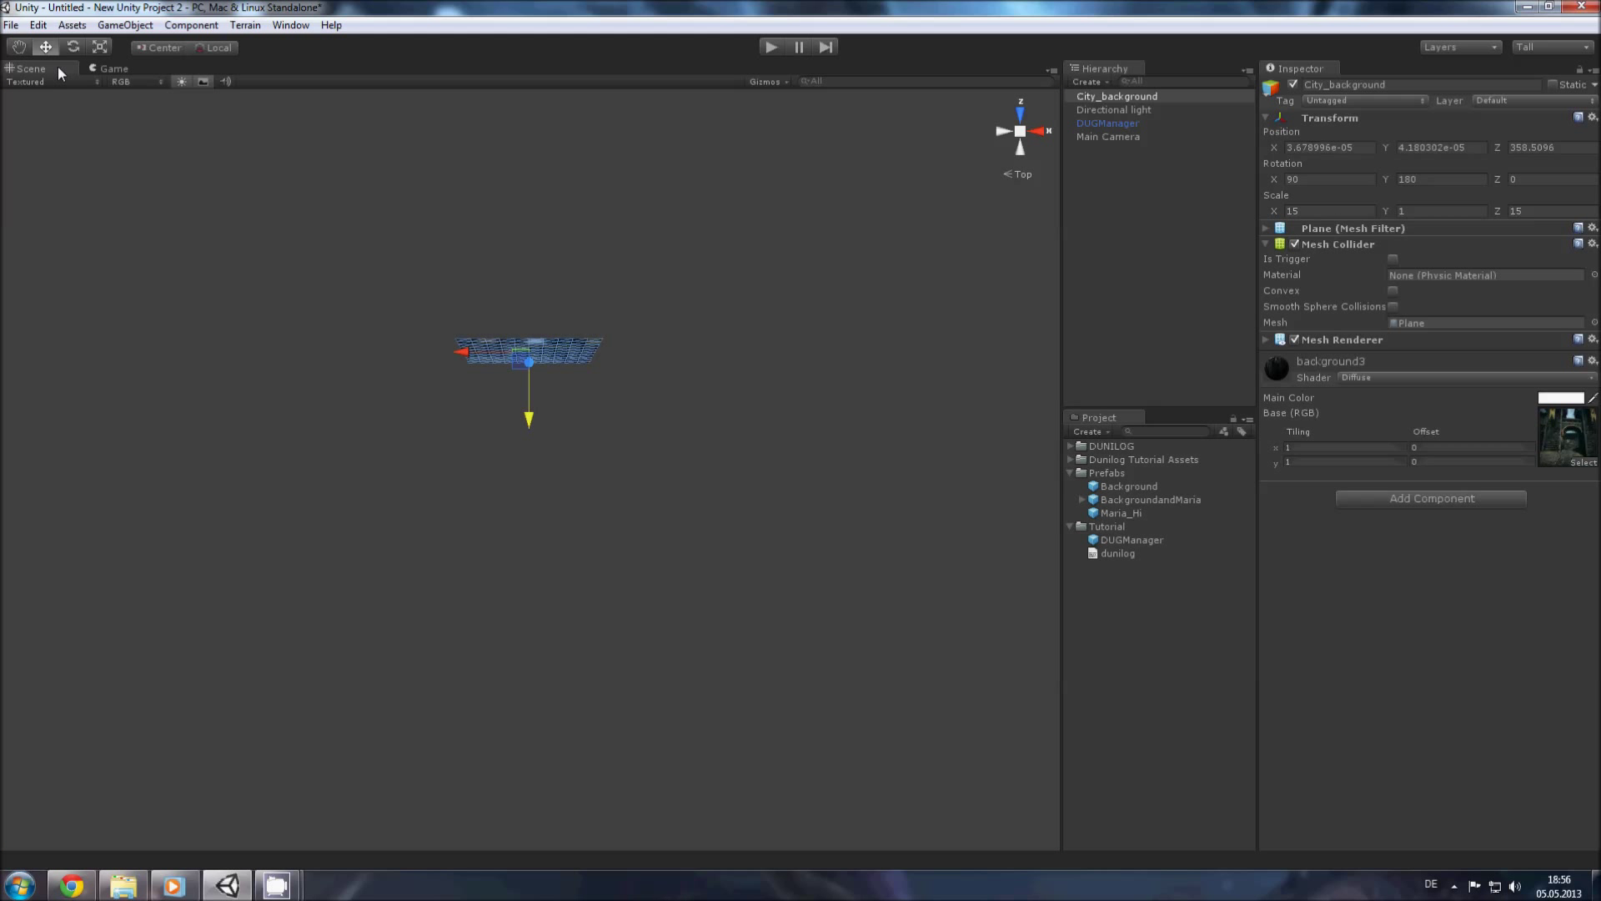
pyautogui.click(122, 69)
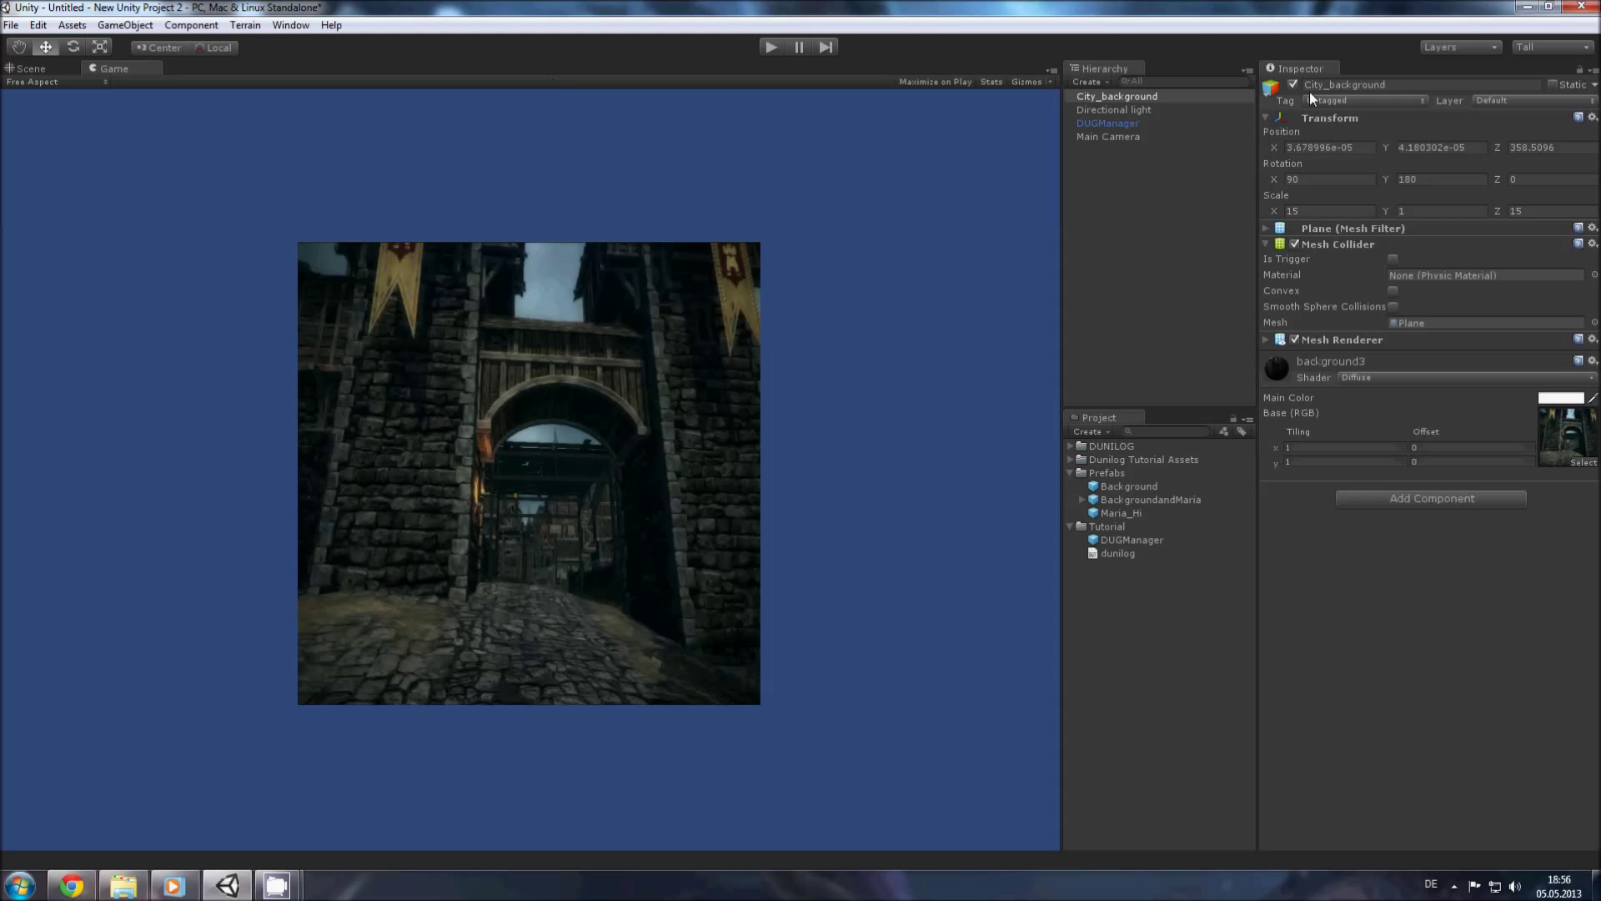
pyautogui.moveTo(1504, 147); pyautogui.dragTo(1308, 150)
pyautogui.moveTo(1403, 152); pyautogui.dragTo(1274, 163)
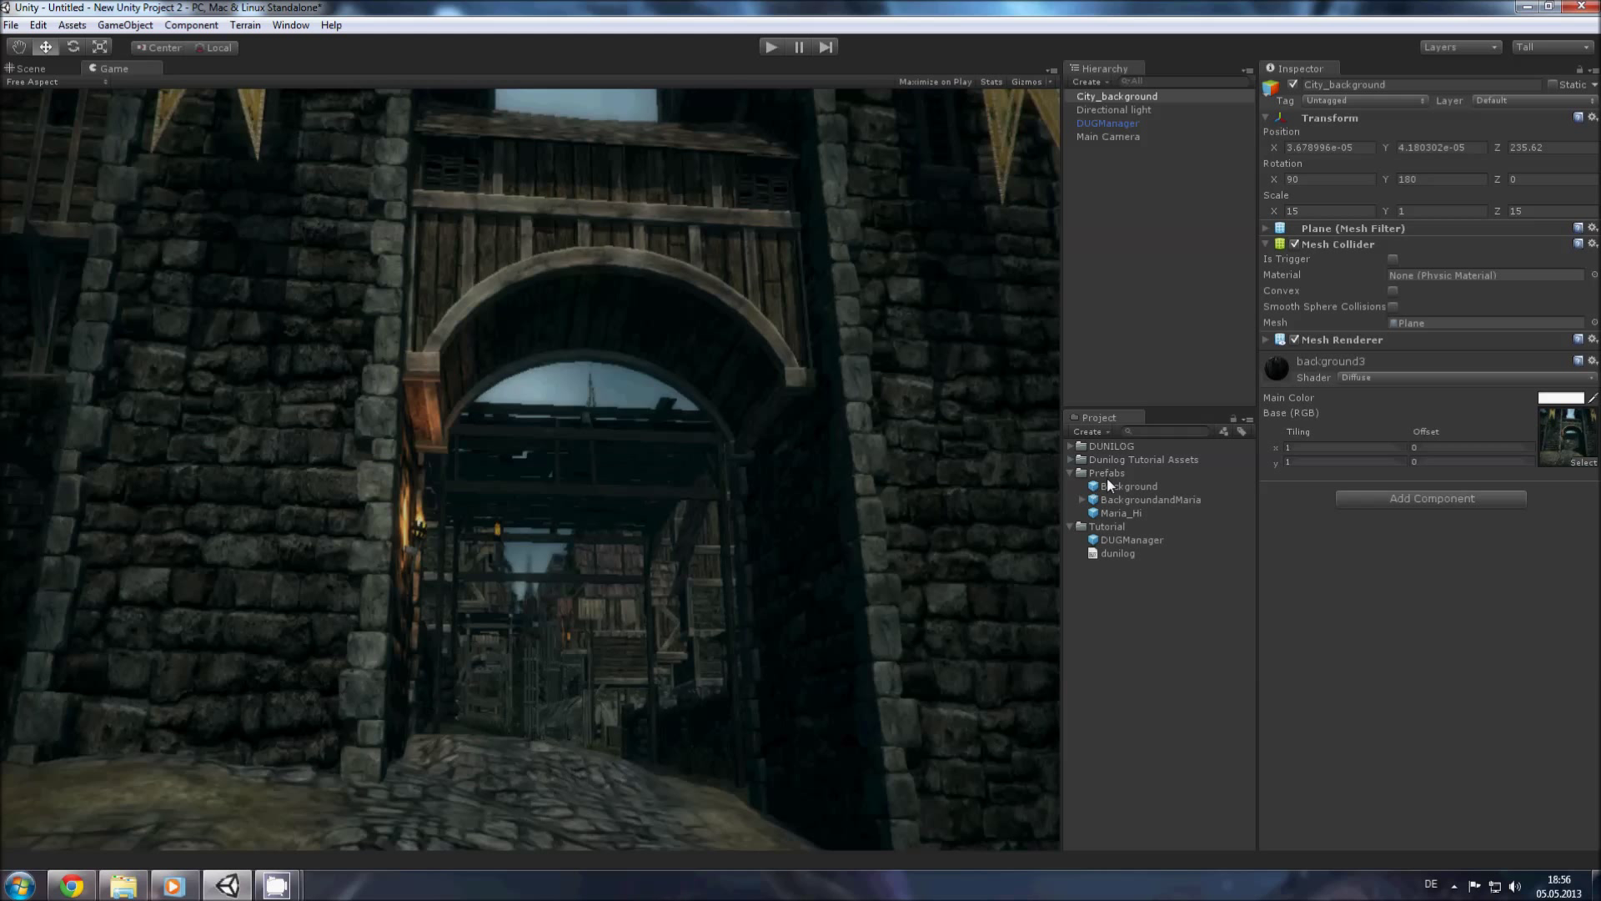
pyautogui.click(1103, 123)
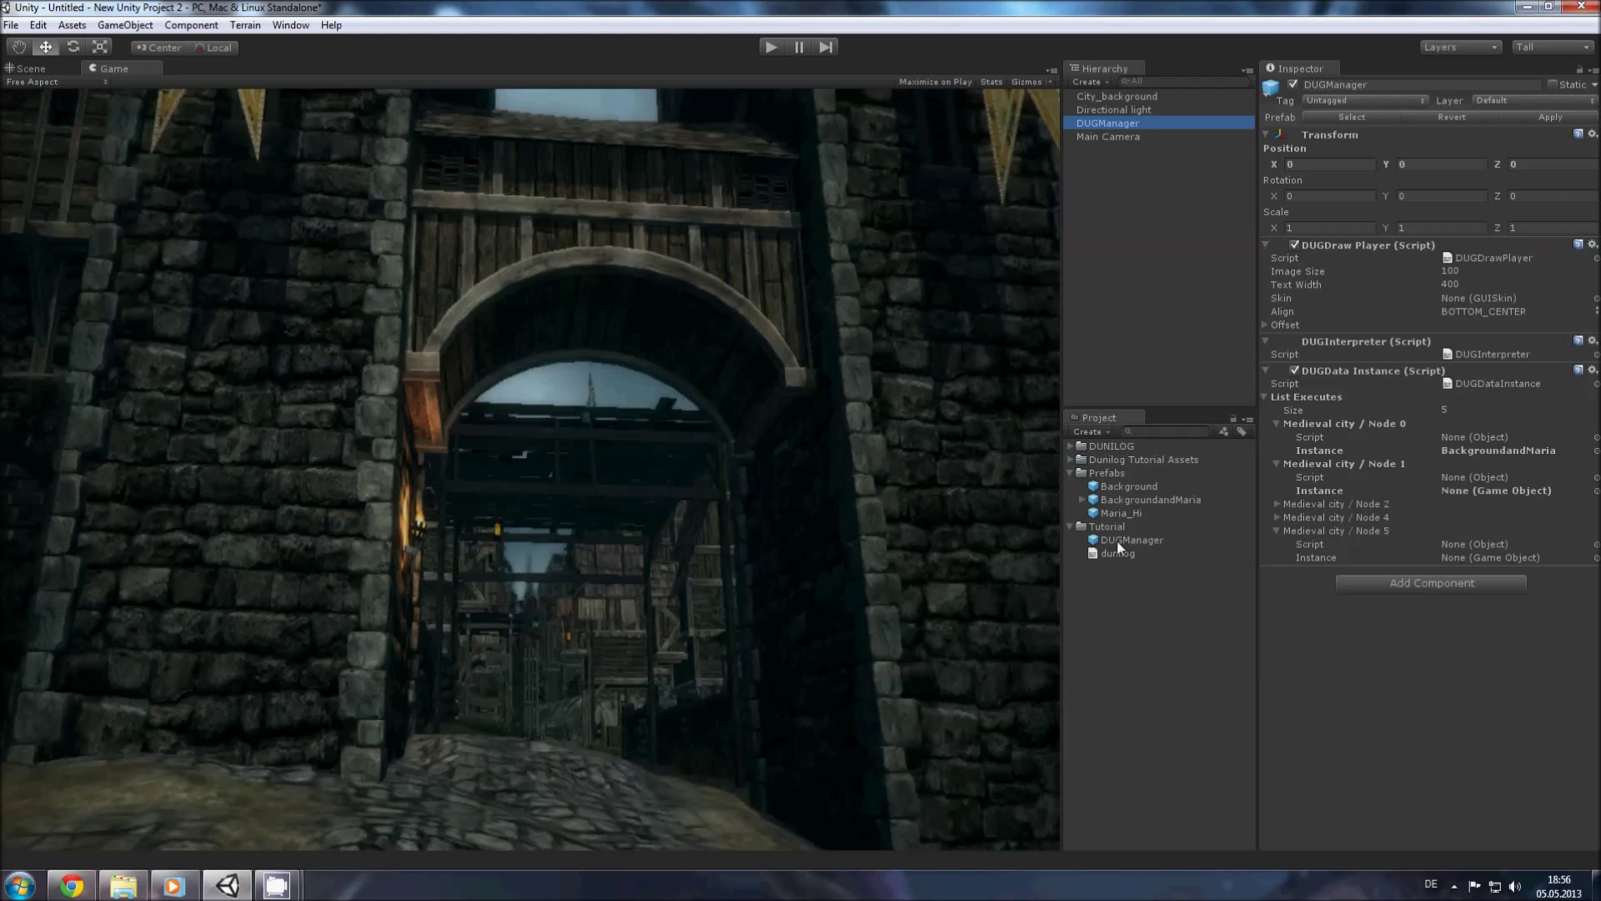
# Step: Create a City_background prefab in the Prefabs folder from the scene object
pyautogui.click(1094, 108)
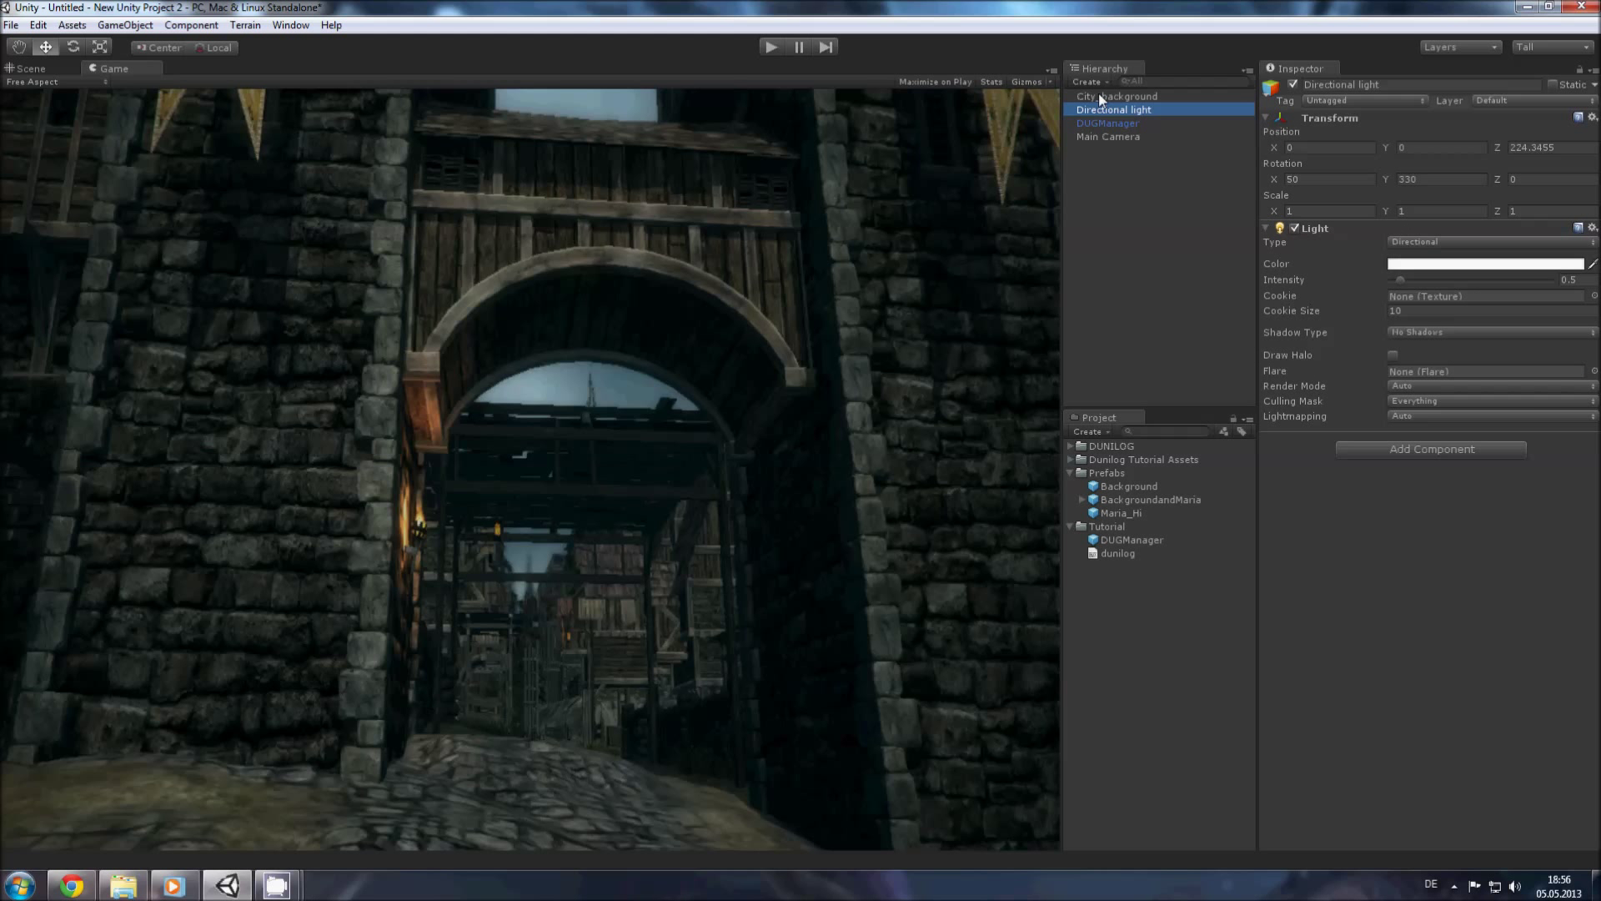
pyautogui.click(1098, 95)
pyautogui.click(1111, 470)
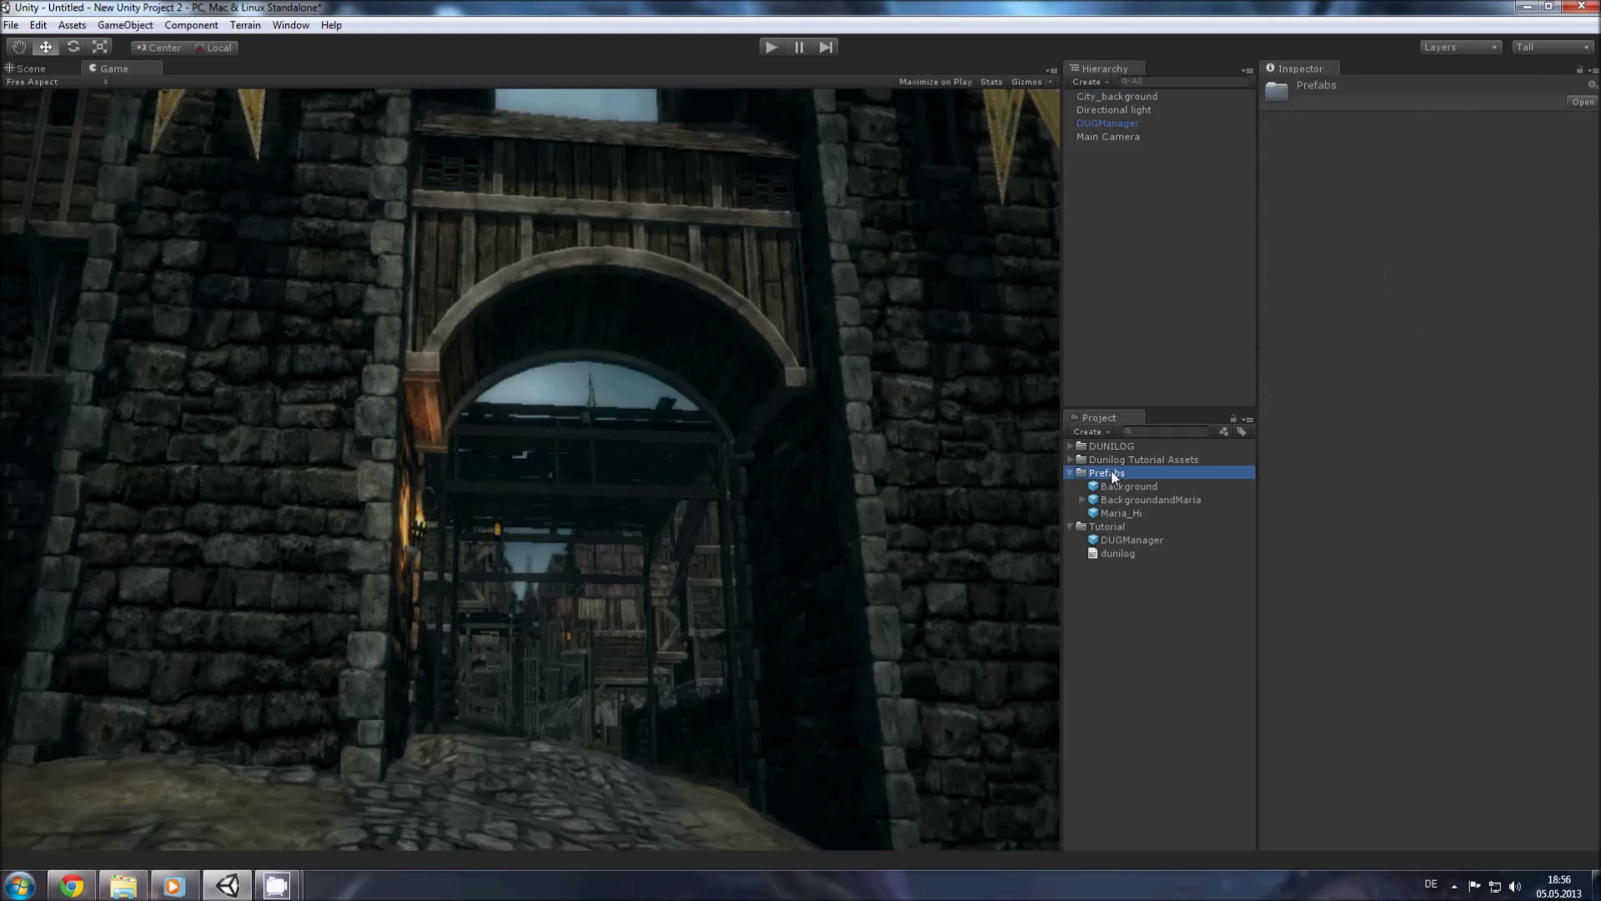
pyautogui.rightClick(1111, 470)
pyautogui.moveTo(1188, 488)
pyautogui.click(1374, 606)
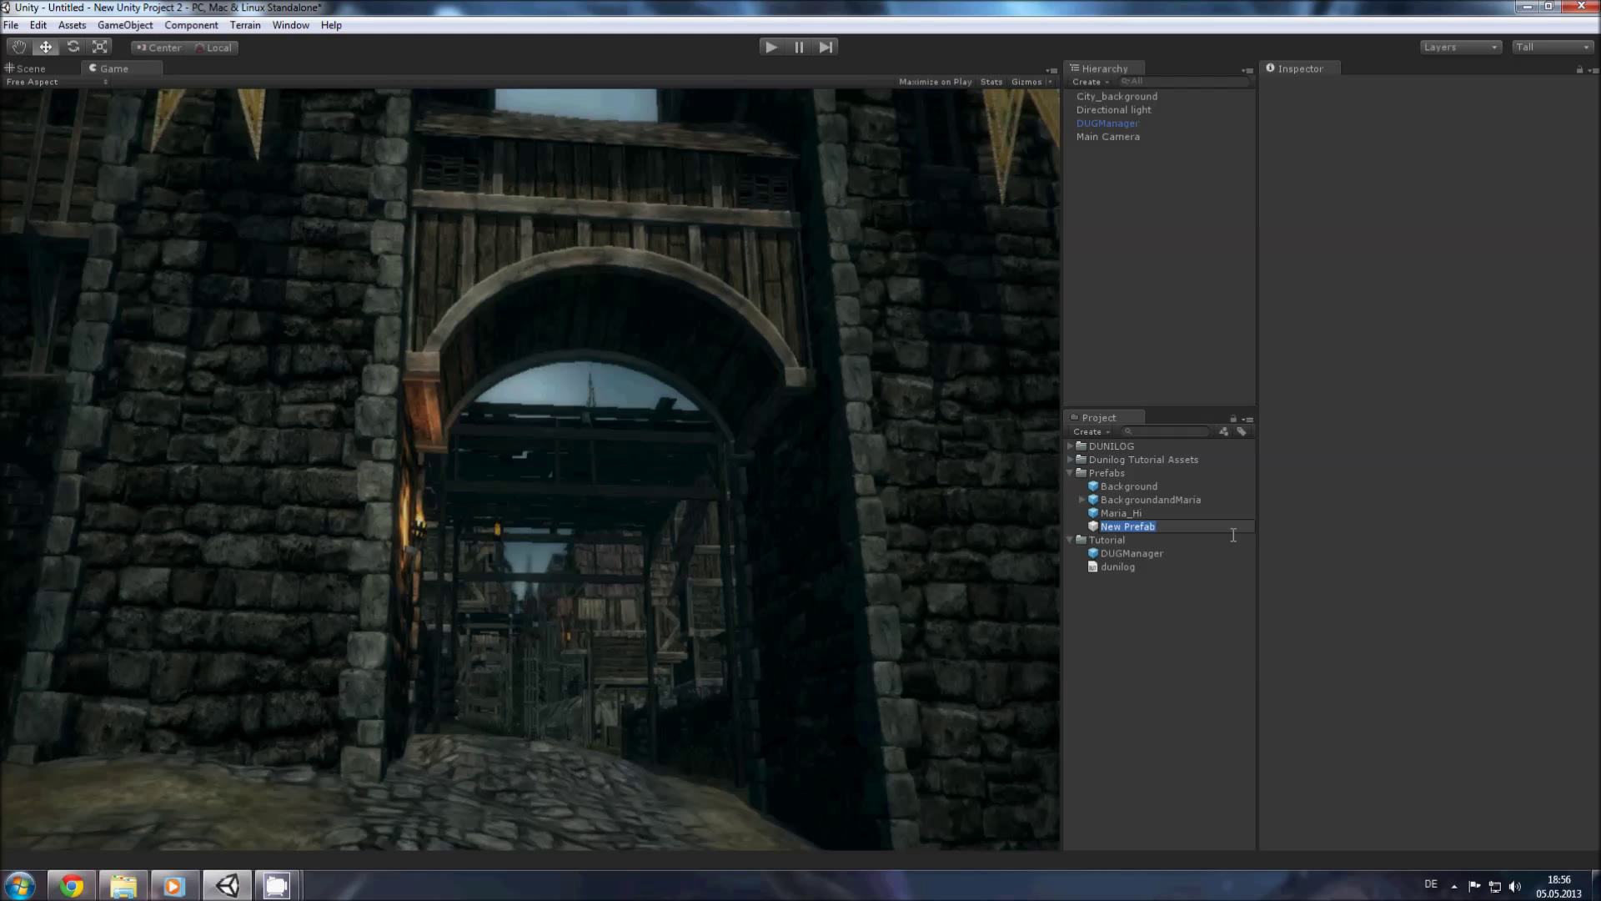
pyautogui.write('City_bac')
pyautogui.press('BackSpace')
pyautogui.write('ckground')
pyautogui.press('Return')
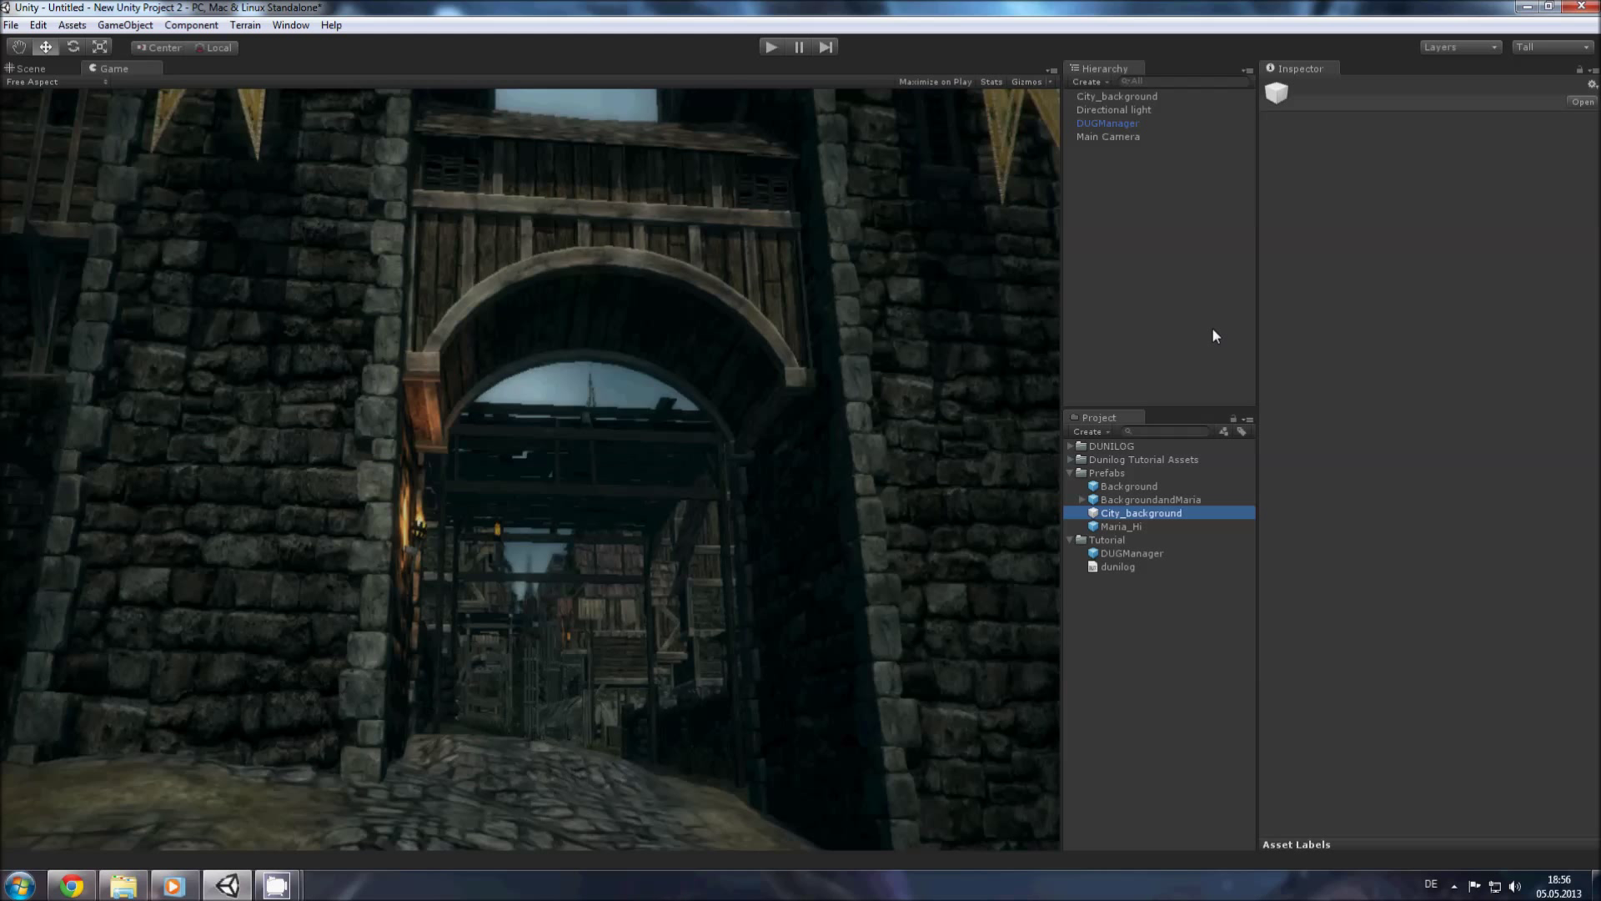
pyautogui.moveTo(1104, 97); pyautogui.dragTo(1136, 517)
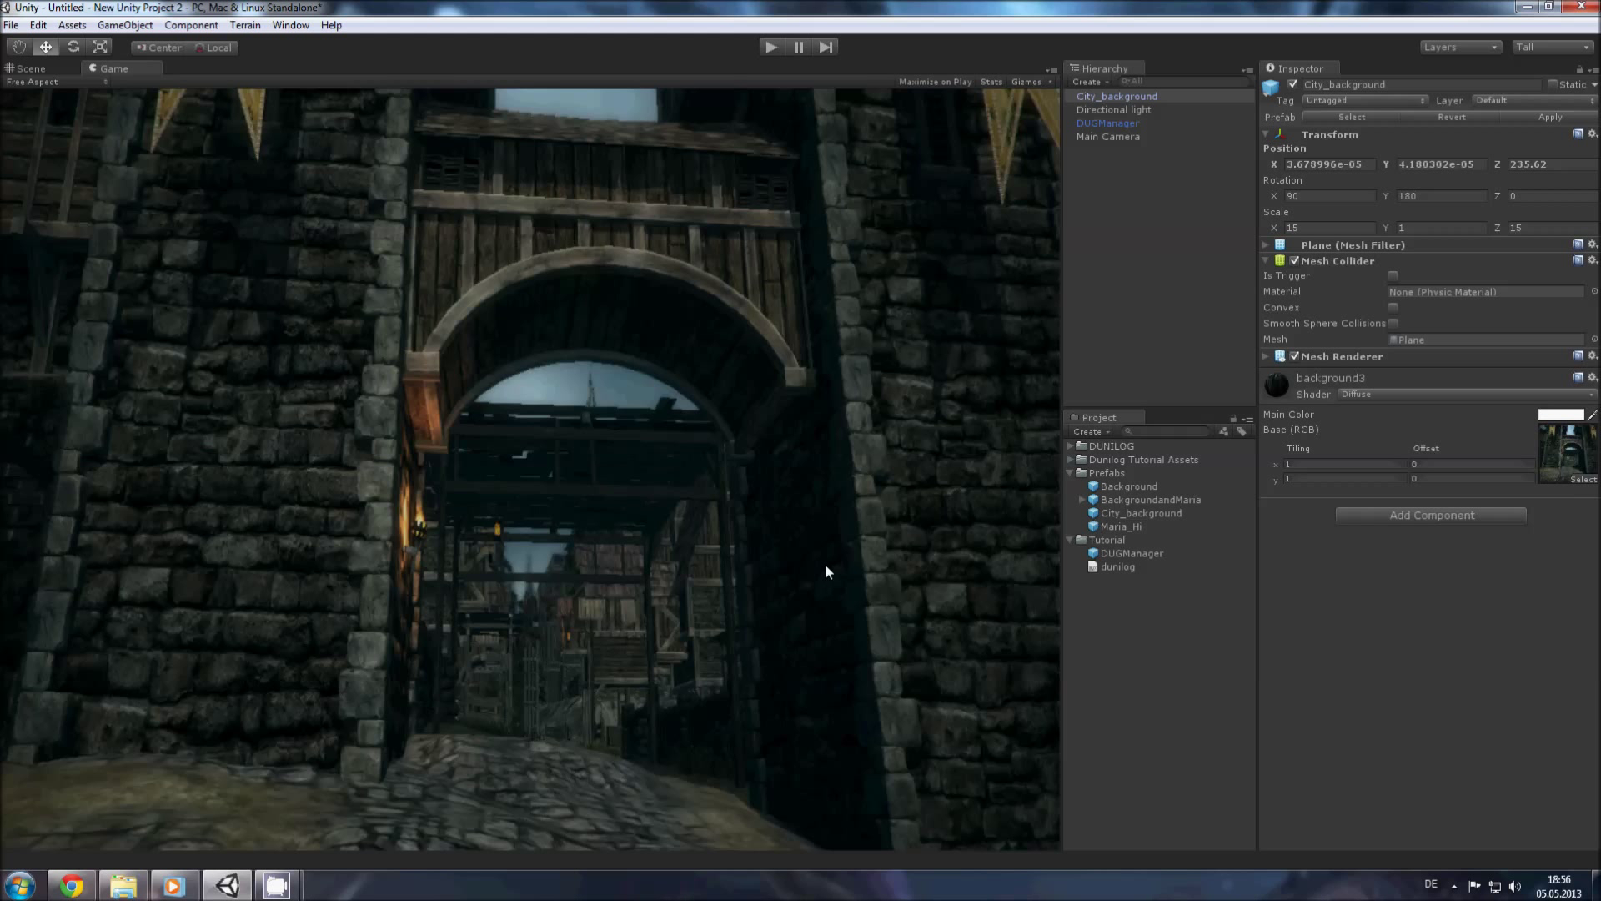
# Step: Assign the City_background prefab as DUGManager's Node 5 instance and start a play test
pyautogui.click(1105, 123)
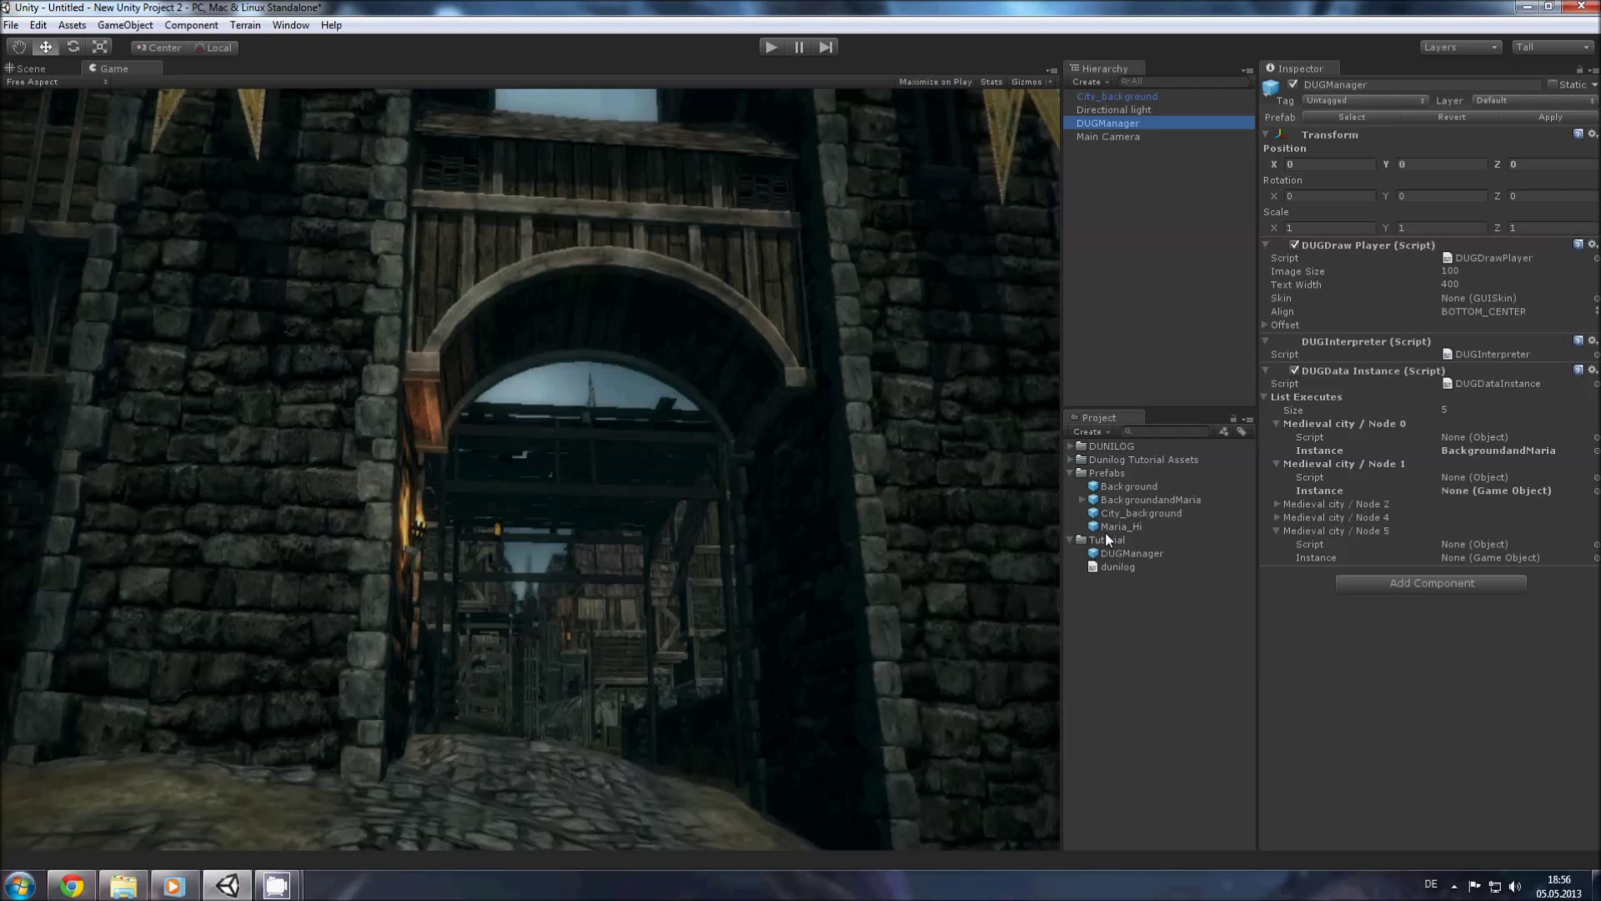
pyautogui.moveTo(1117, 512); pyautogui.dragTo(1478, 557)
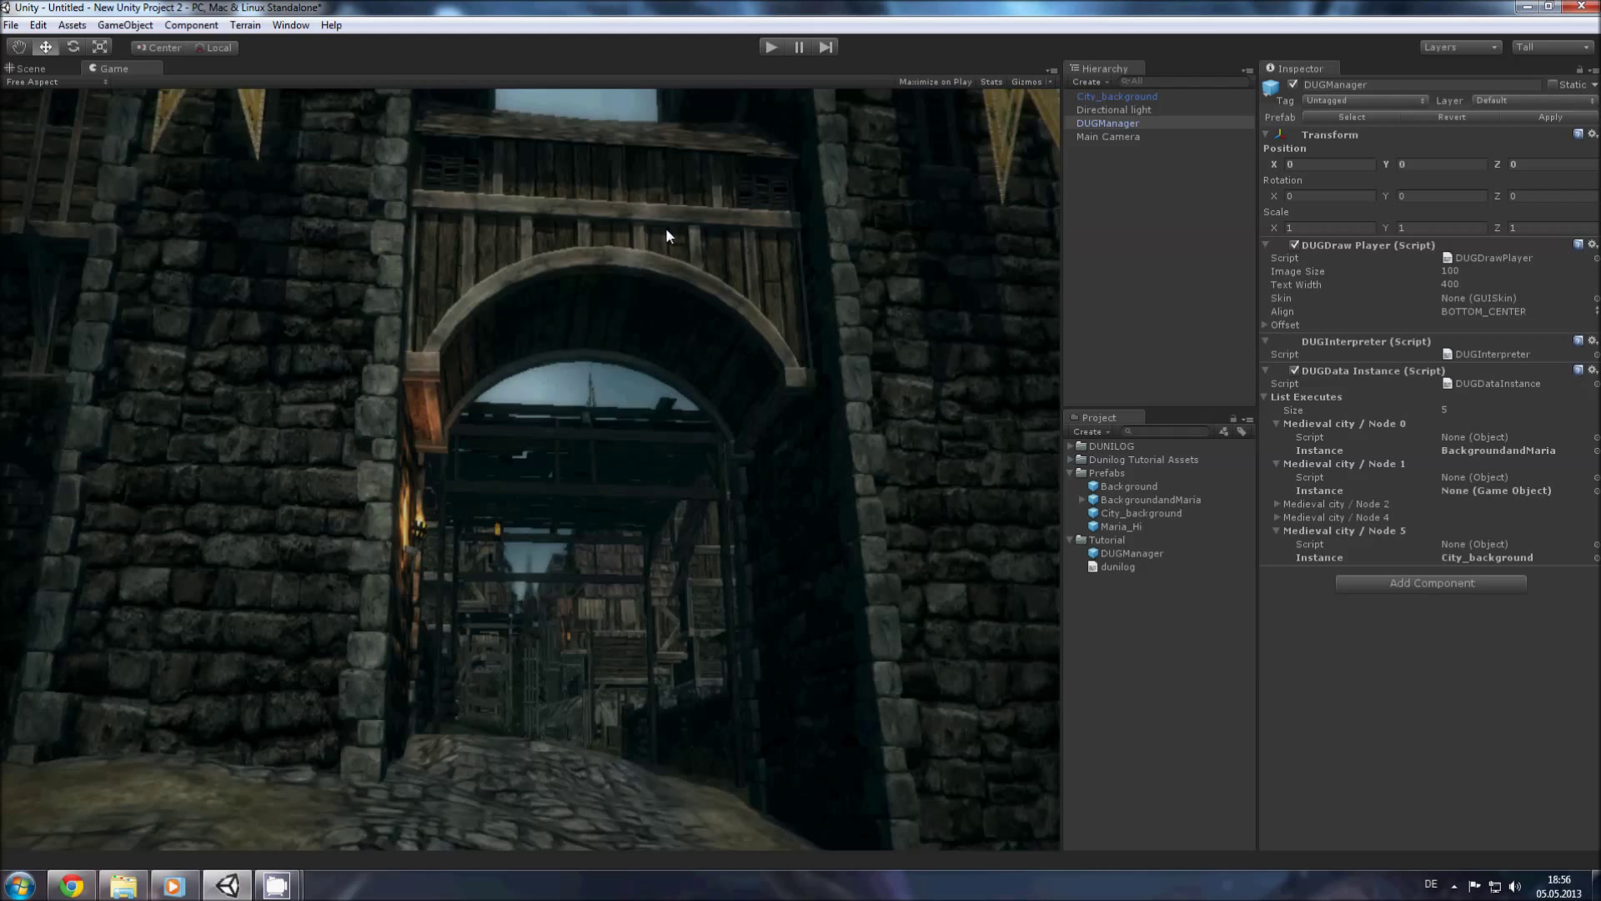
pyautogui.click(769, 47)
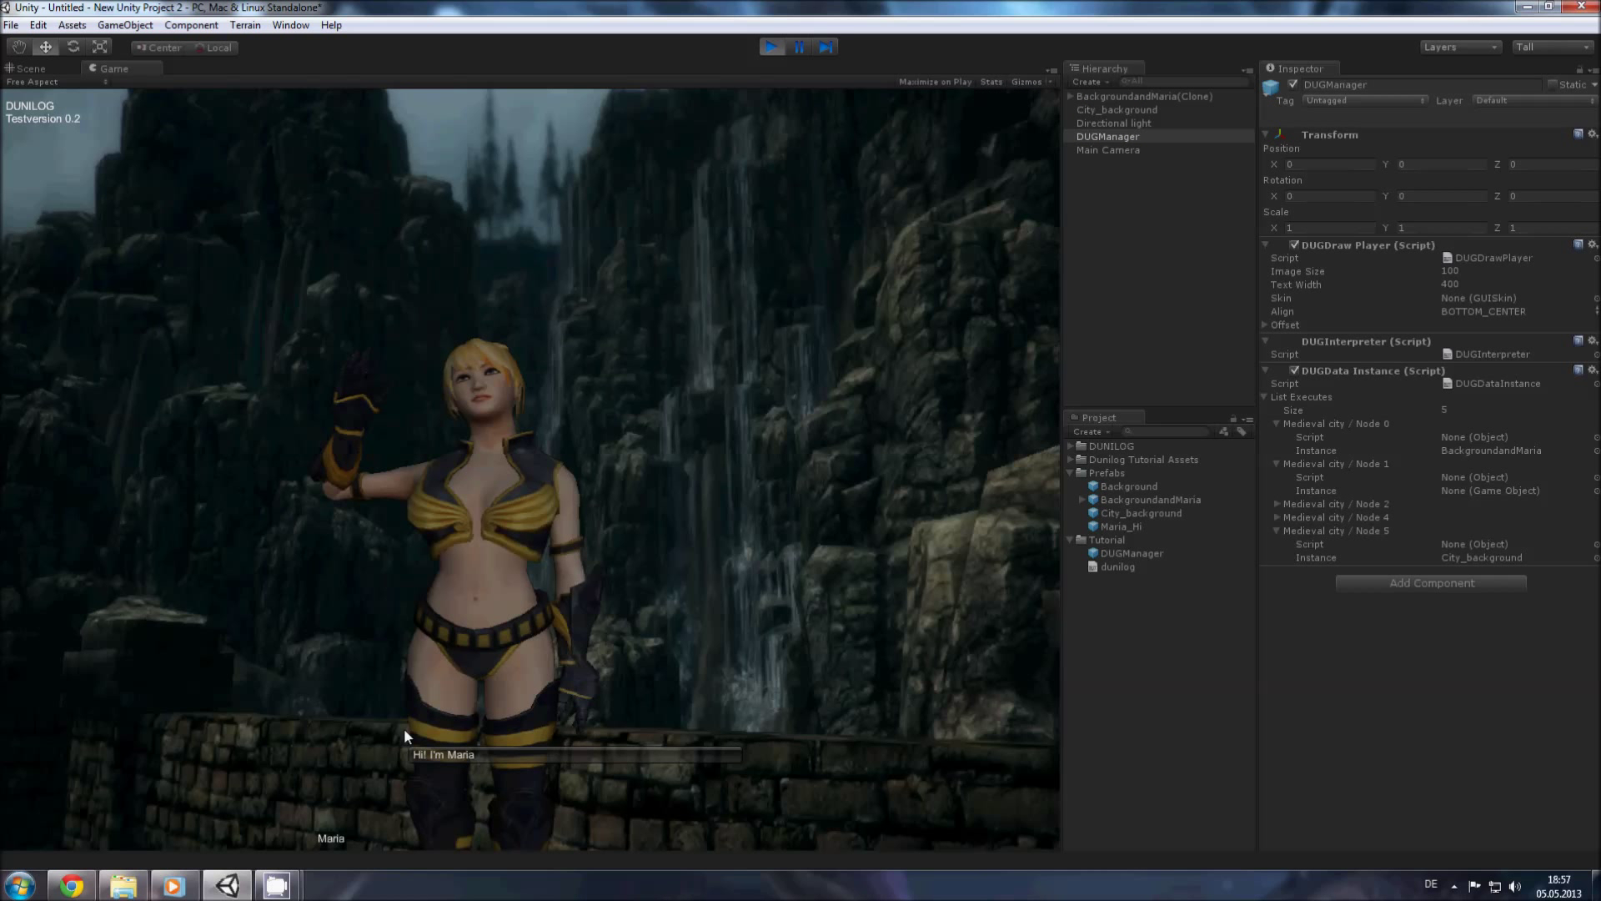
# Step: Click past Maria's greeting and choose the 'Where am I?' reply
pyautogui.click(508, 749)
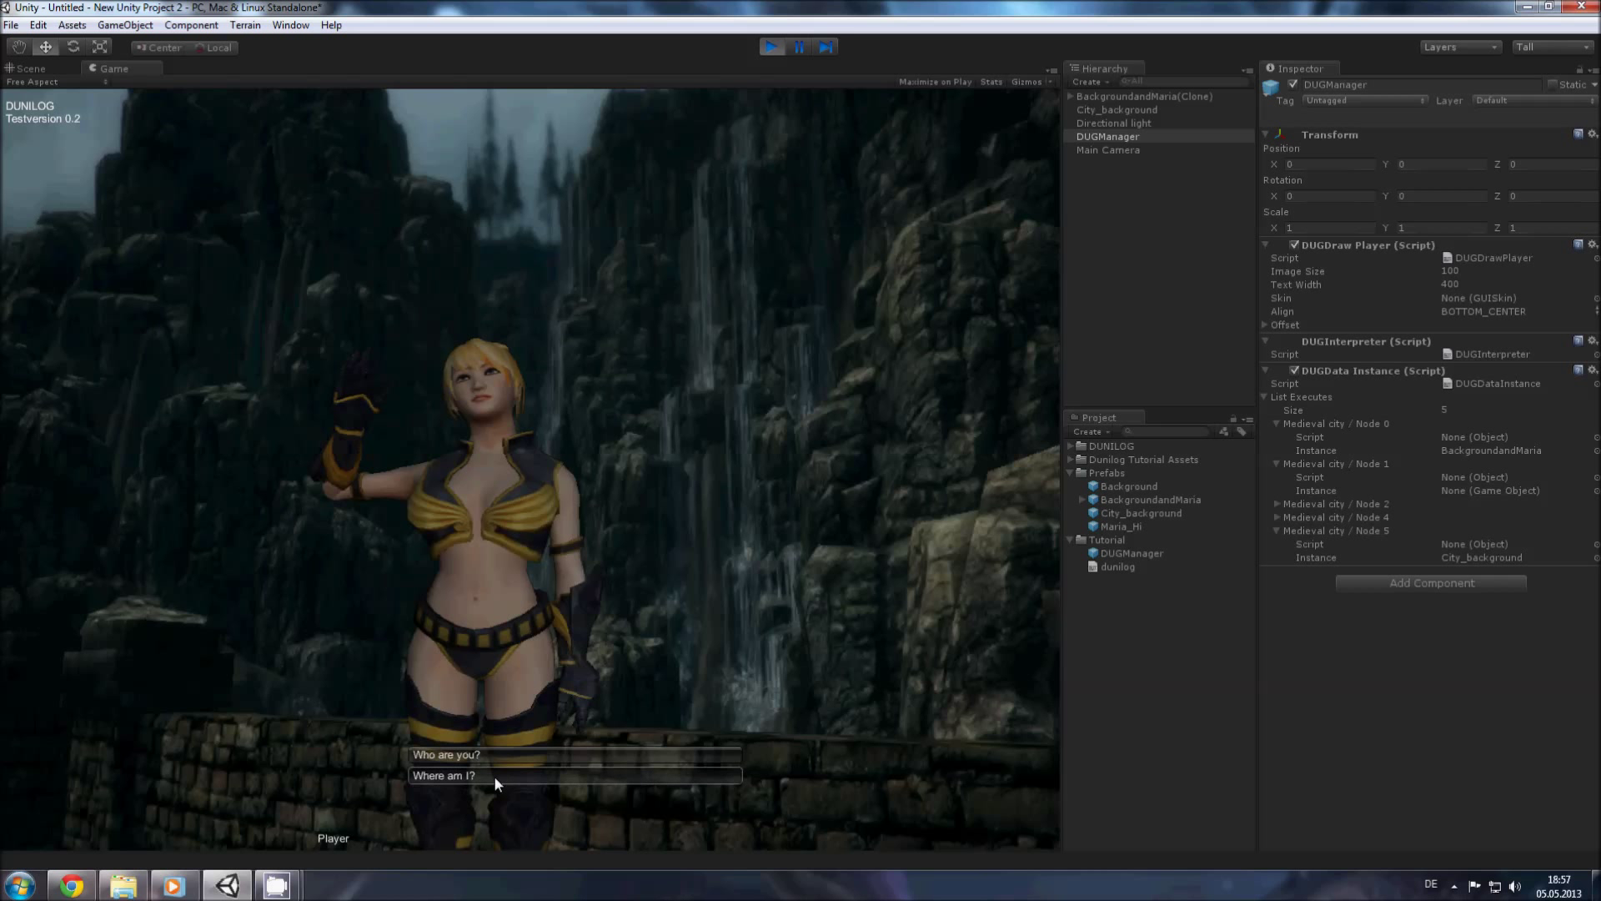
pyautogui.click(494, 776)
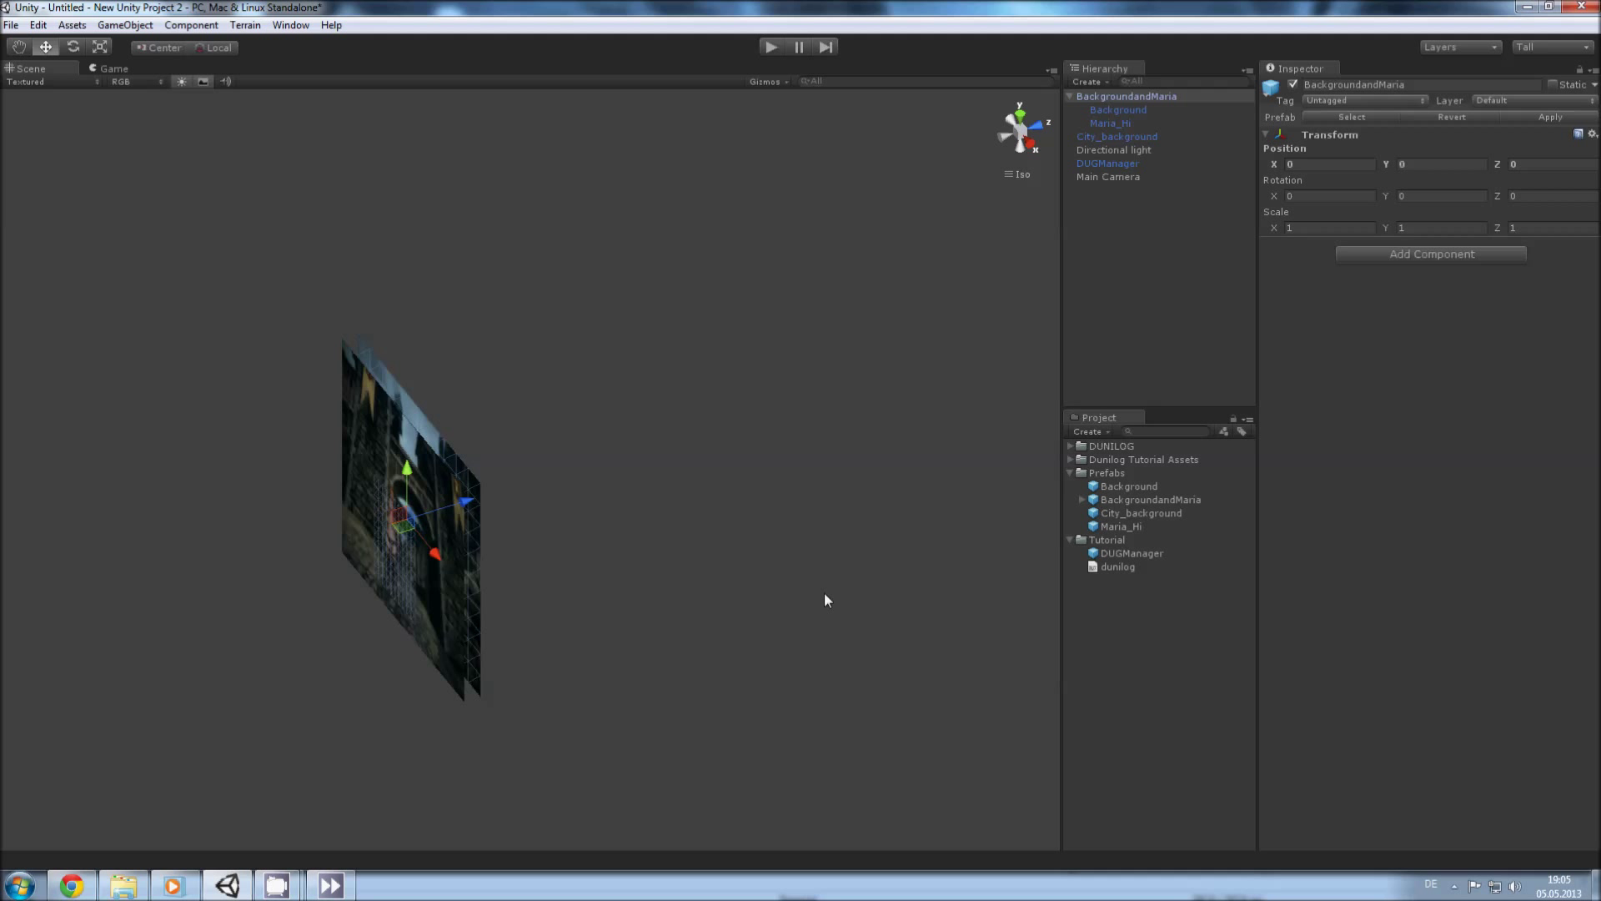
# Step: Inspect the spawned objects, delete BackgroundandMaria and select City_background for removal
pyautogui.keyDown('alt'); pyautogui.moveTo(825, 594); pyautogui.dragTo(531, 598); pyautogui.keyUp('alt')
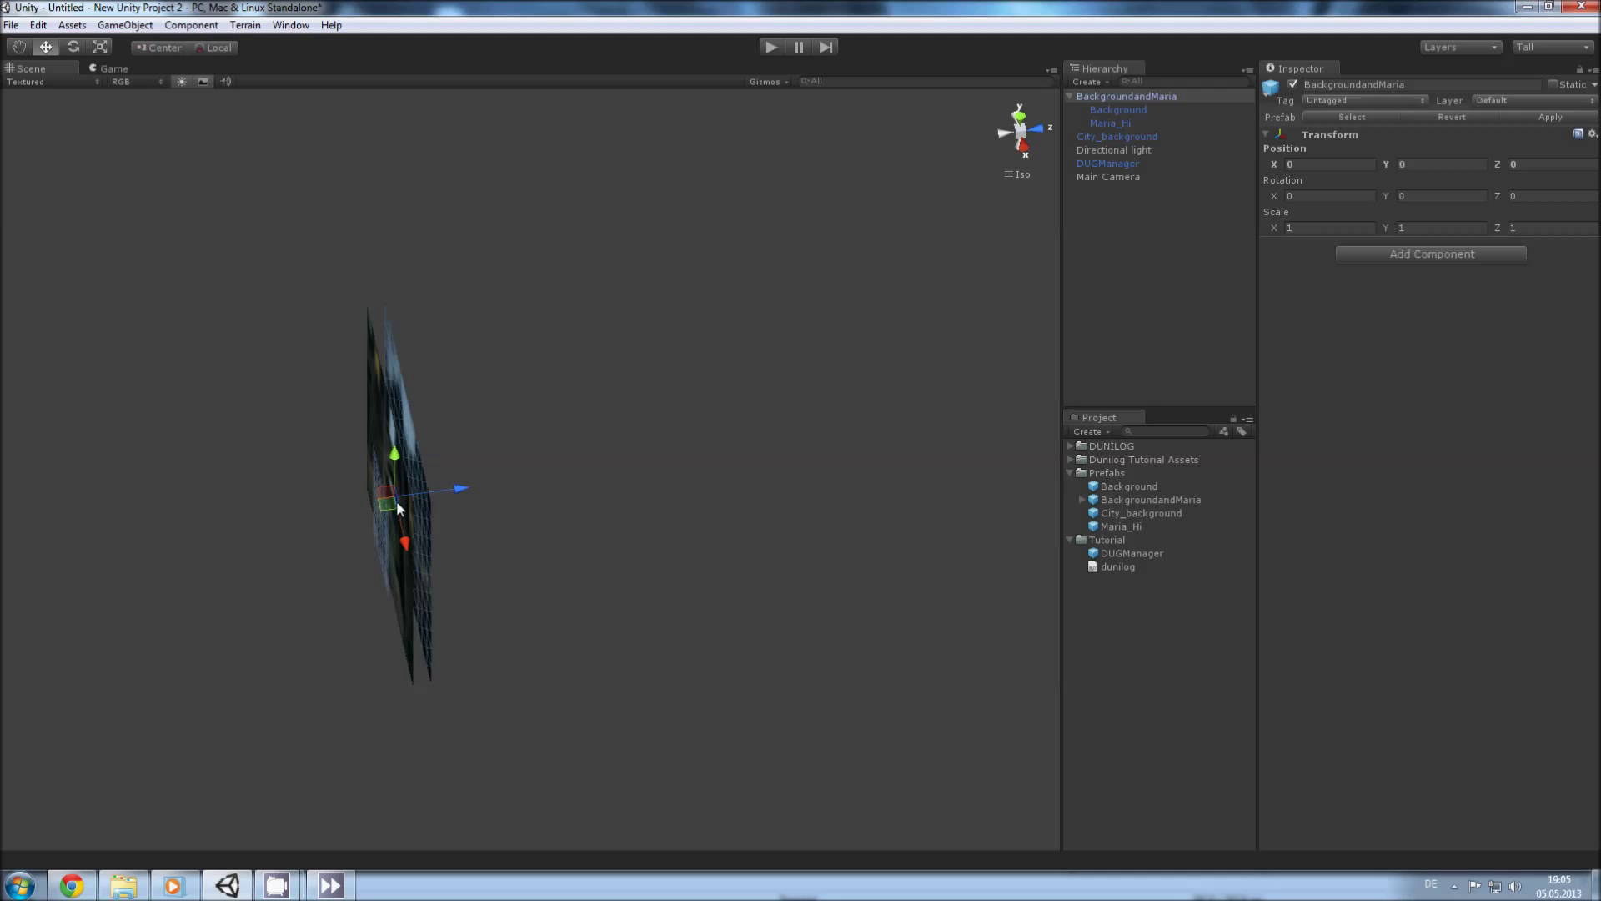
pyautogui.keyDown('alt'); pyautogui.moveTo(501, 637); pyautogui.dragTo(582, 573); pyautogui.keyUp('alt')
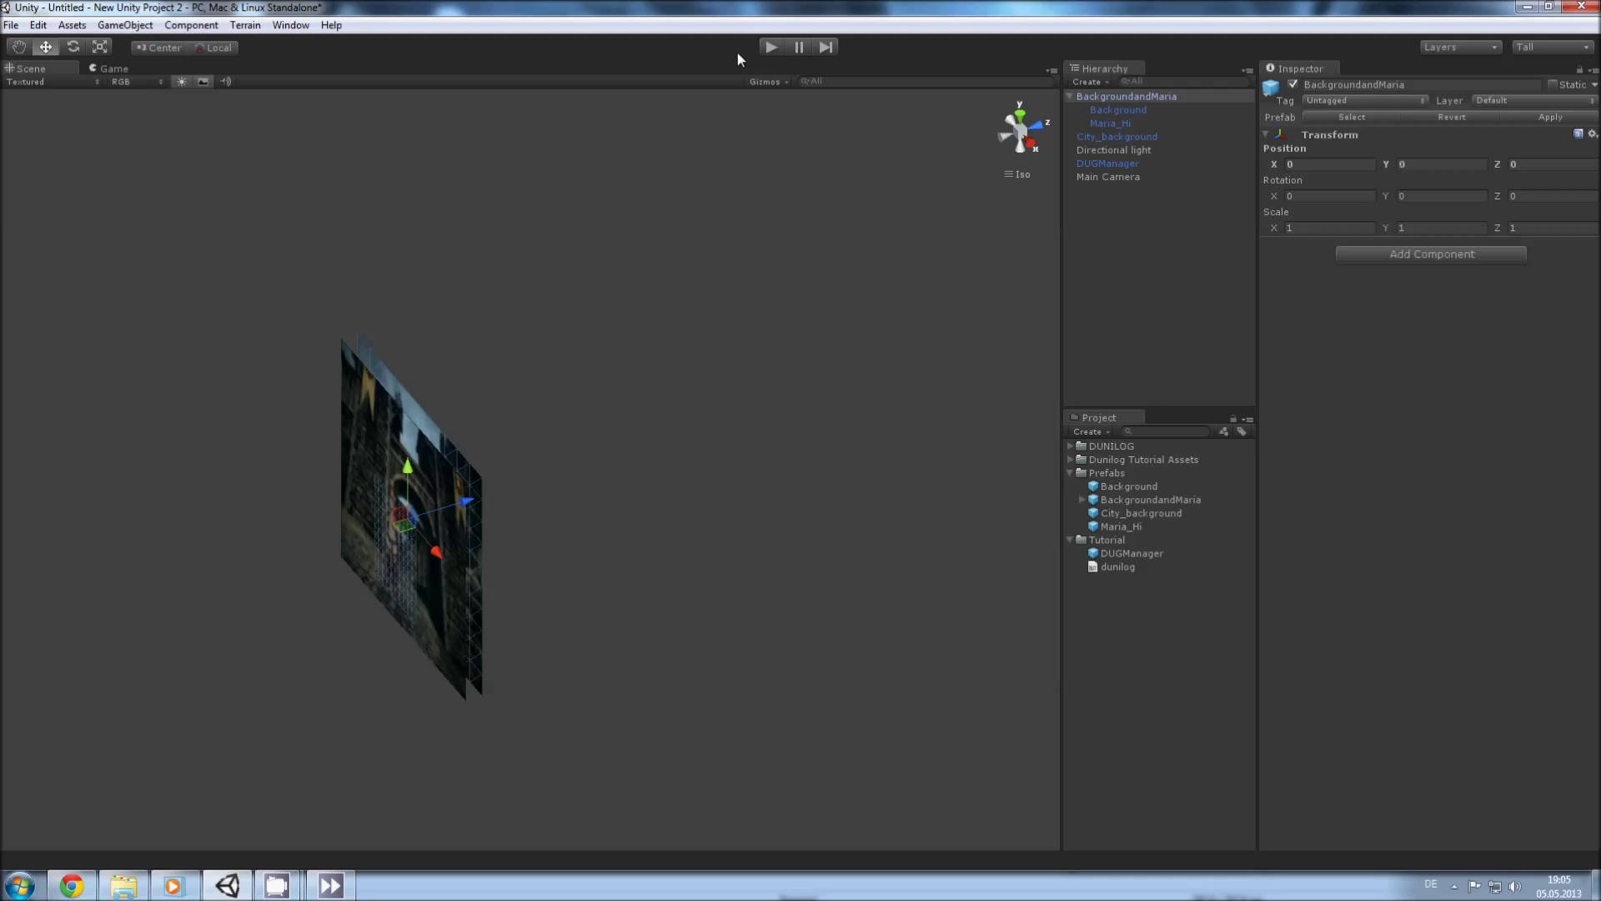
pyautogui.click(1117, 137)
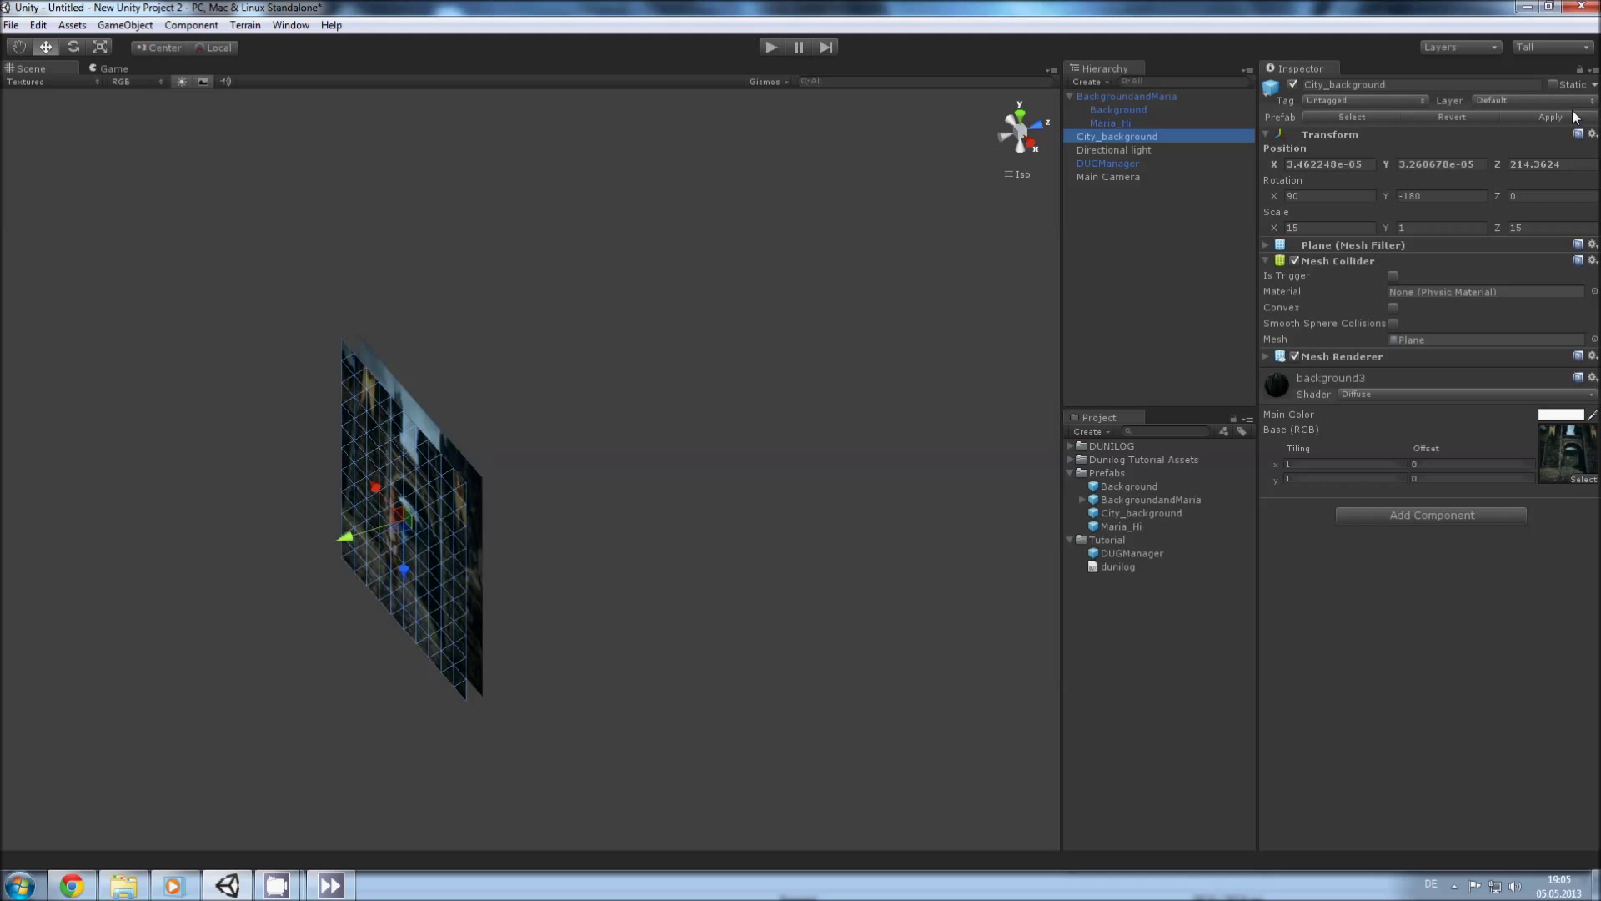
pyautogui.click(1111, 96)
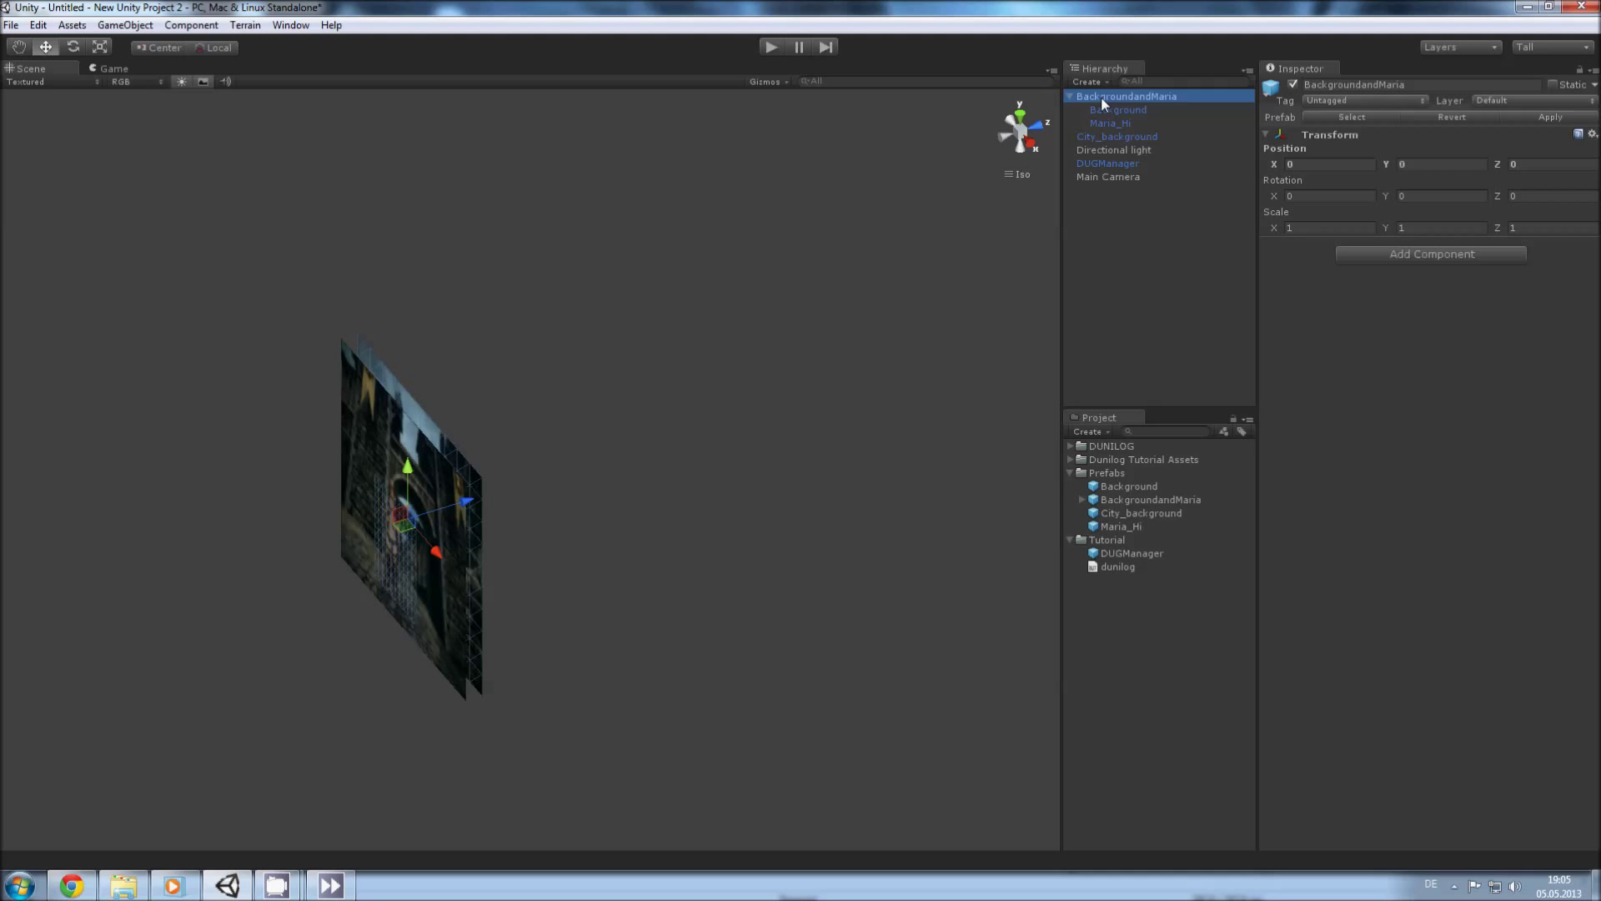
pyautogui.press('Delete')
pyautogui.click(1111, 88)
# Step: Delete City_background, then play-test the dialogue through to the city line and stop
pyautogui.press('Delete')
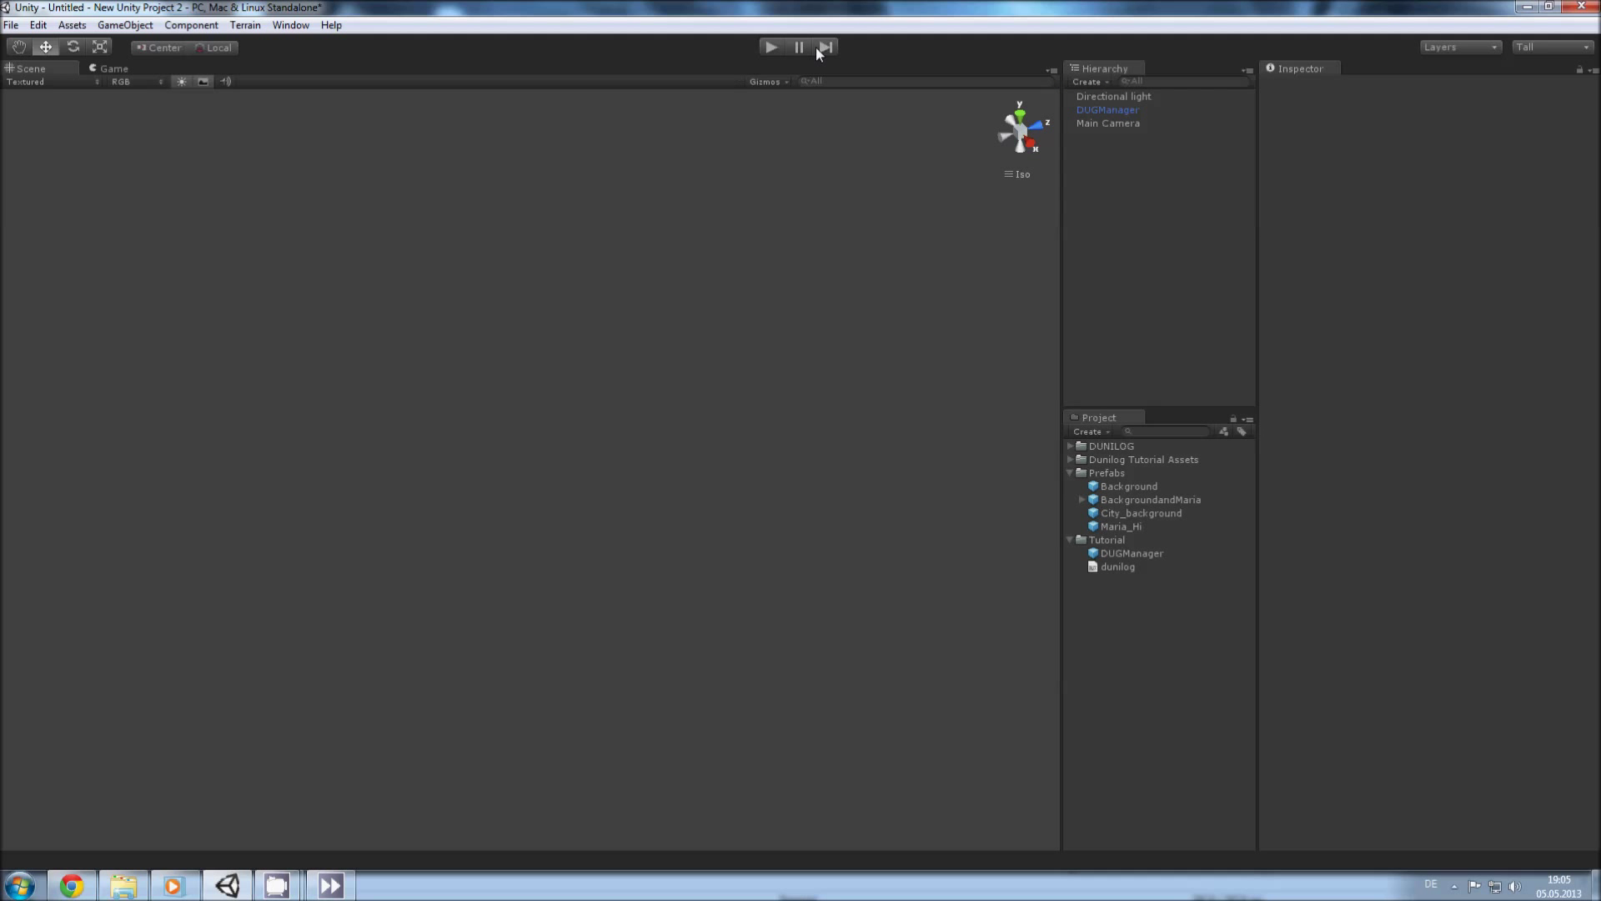
pyautogui.click(773, 44)
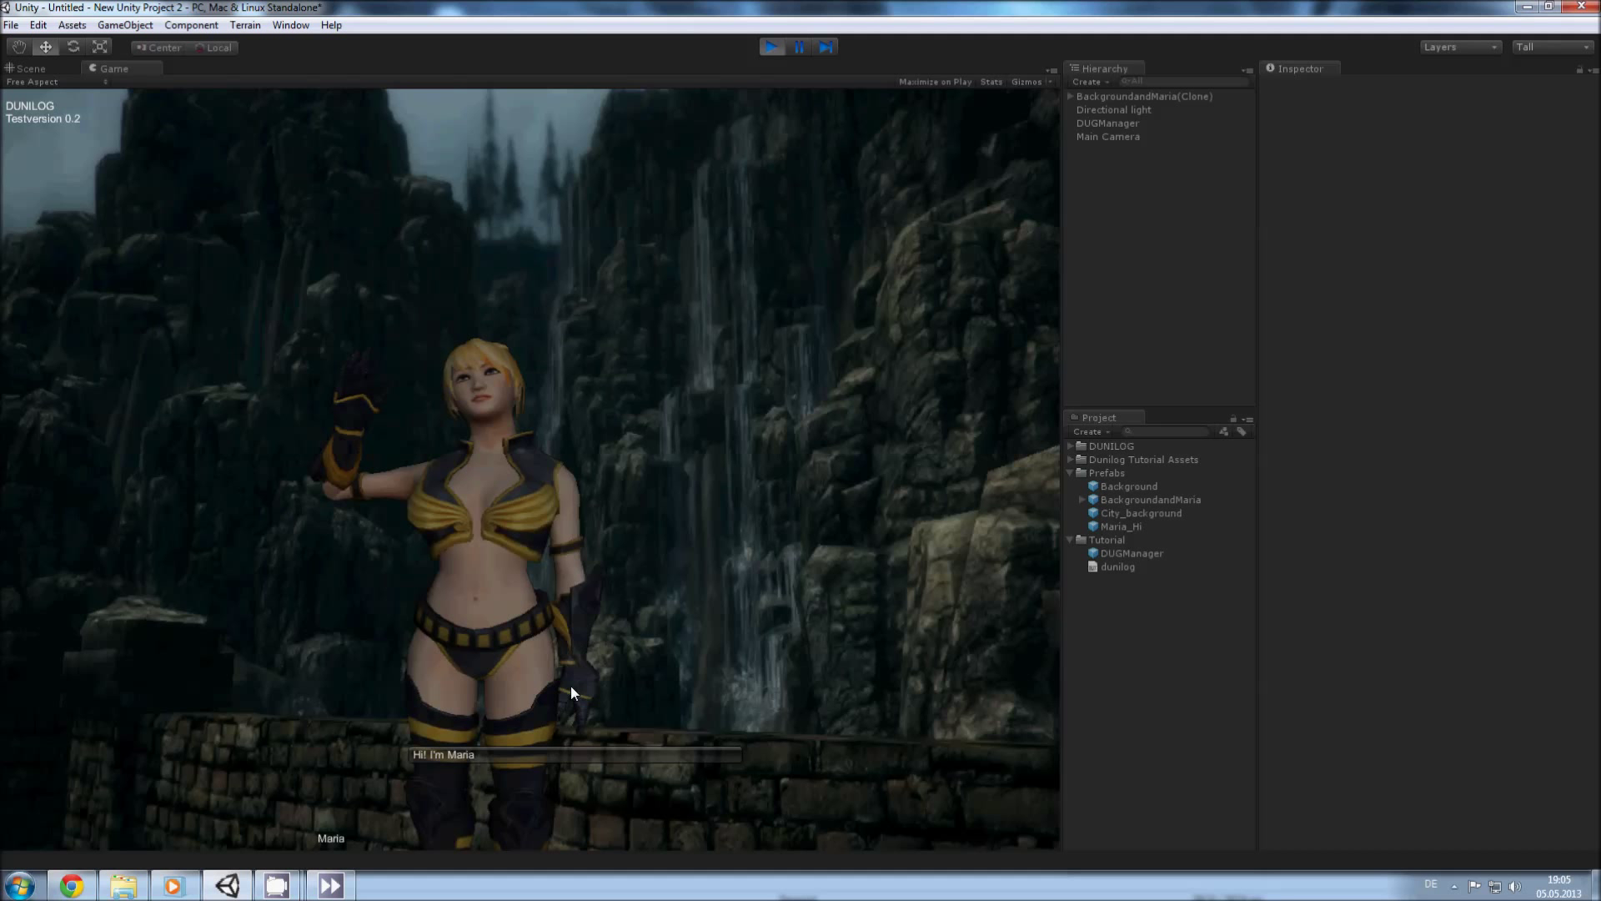
pyautogui.click(552, 769)
pyautogui.click(538, 753)
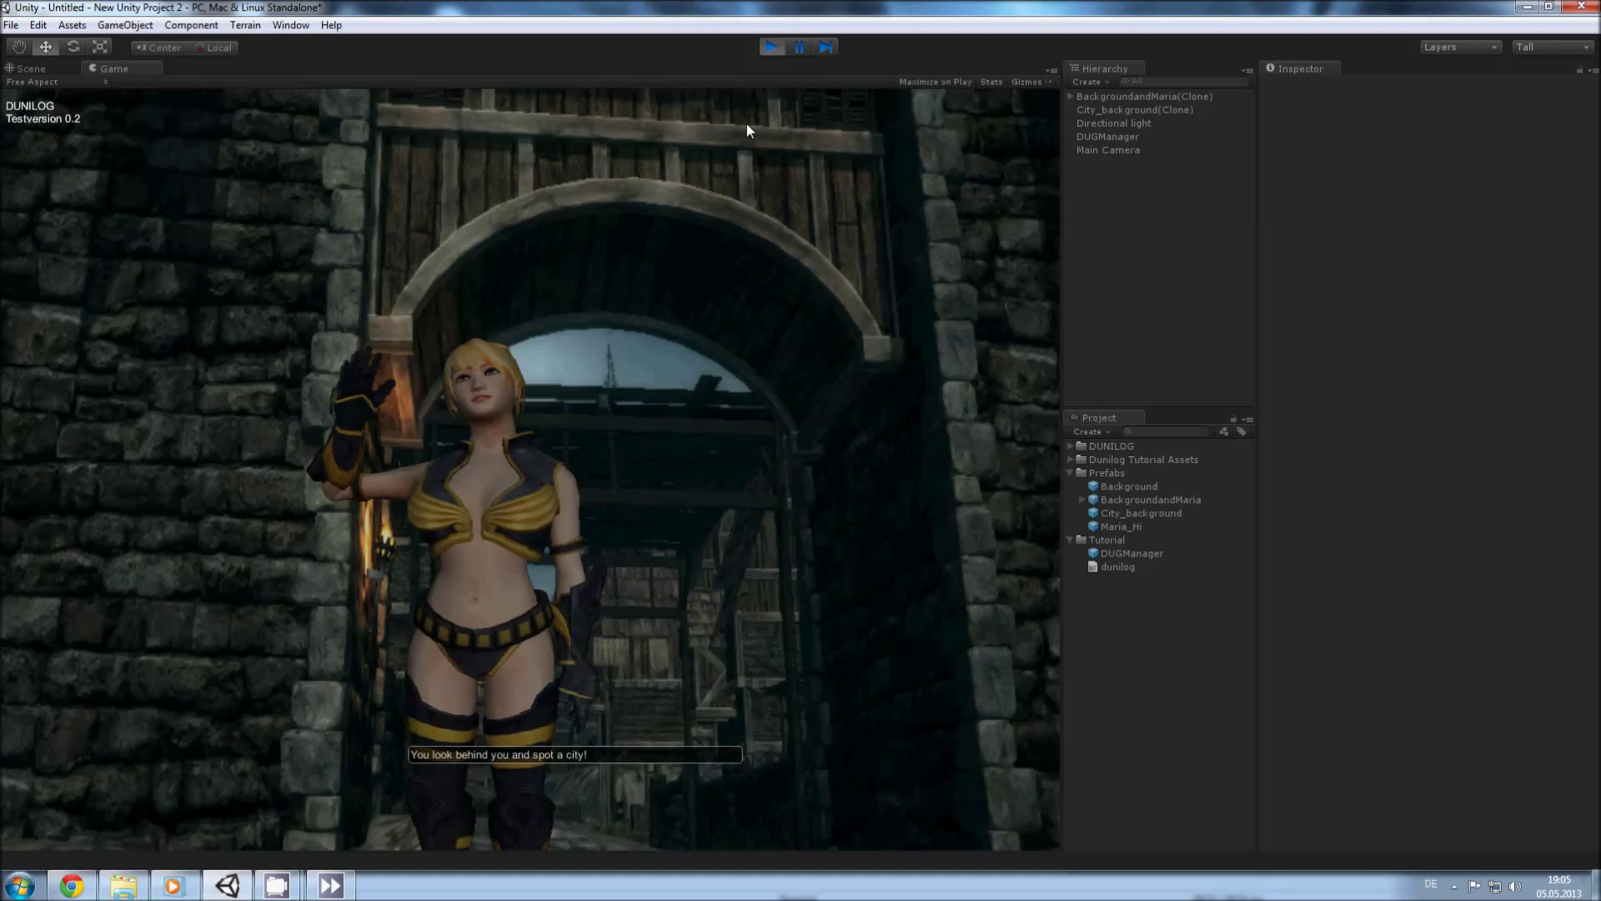
pyautogui.click(766, 50)
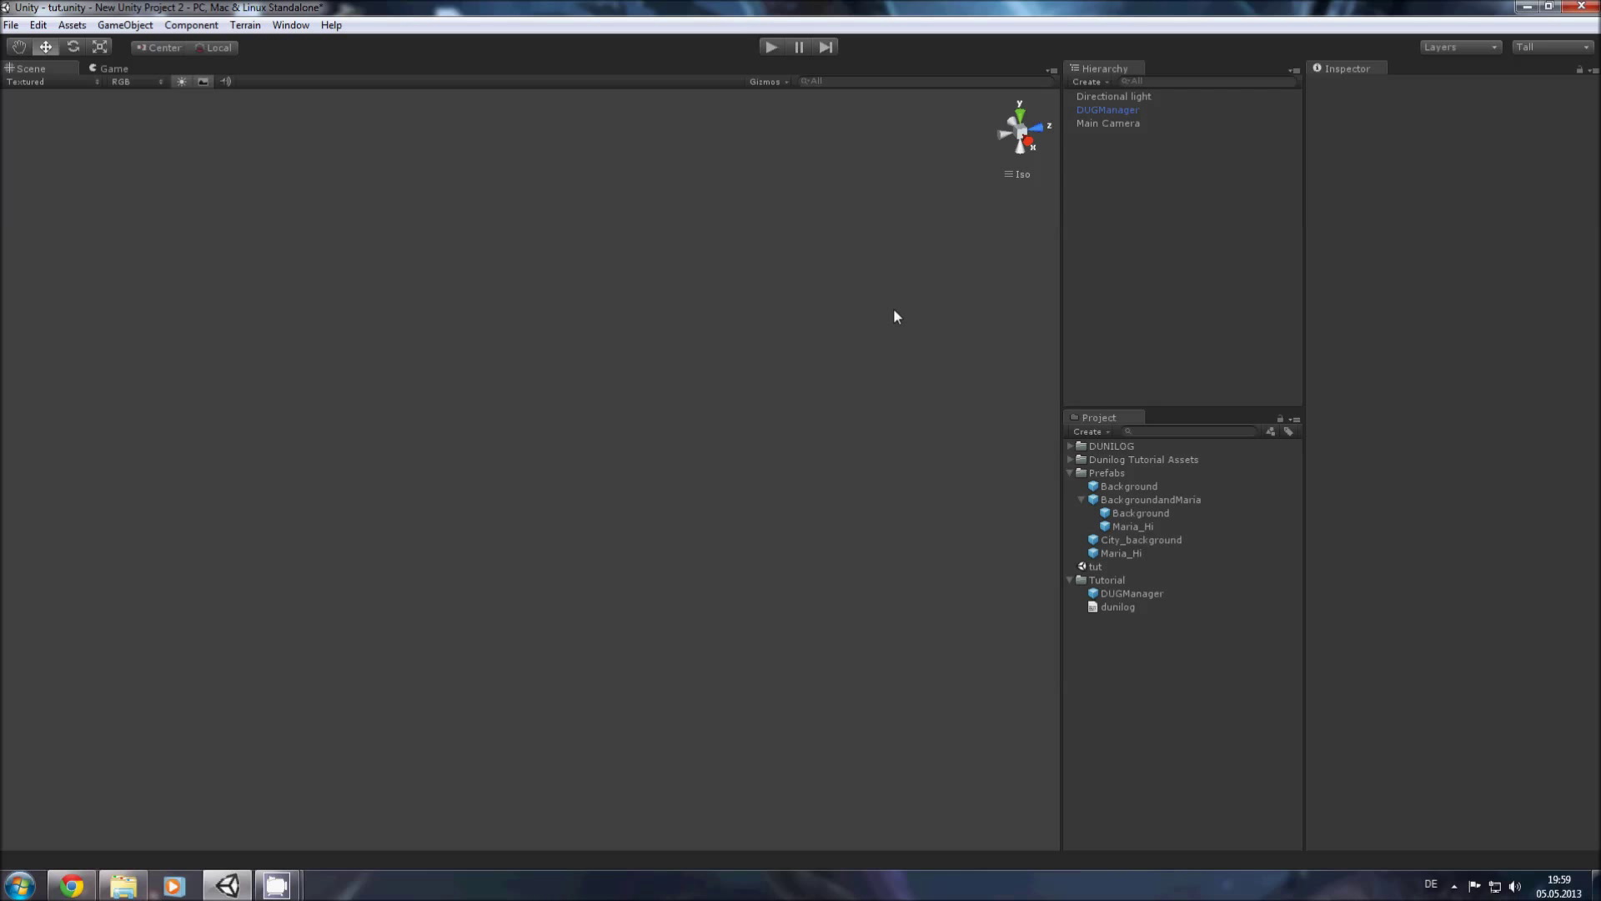
pyautogui.click(289, 25)
# Step: Open the Tutorial project in the DUNILOG editor and bring its node graph into view
pyautogui.click(312, 112)
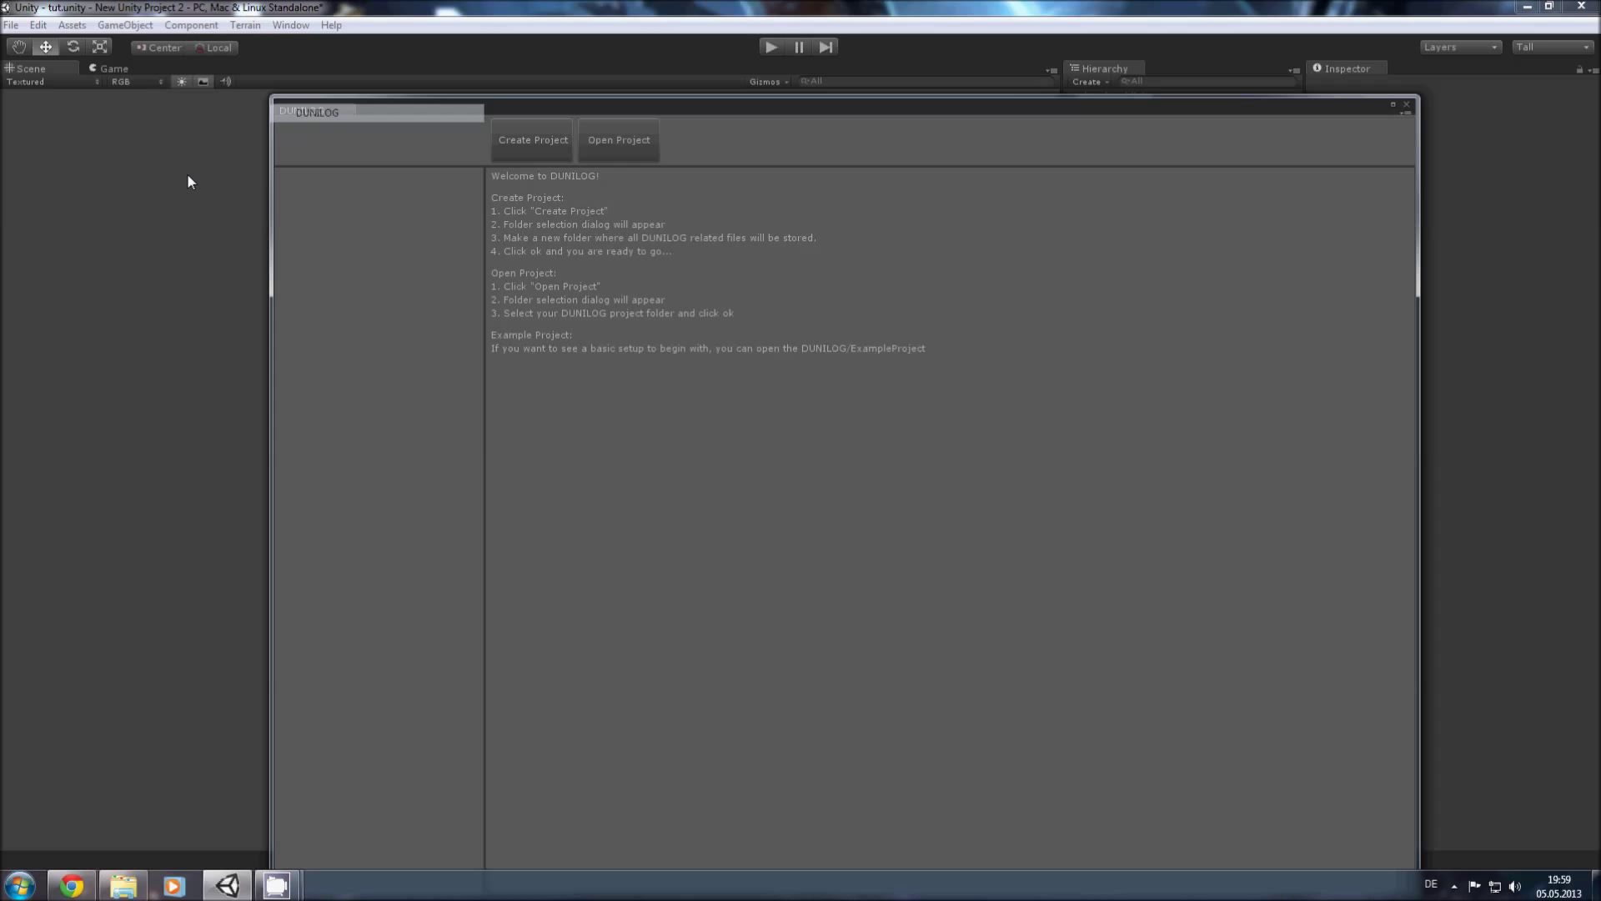
pyautogui.click(615, 147)
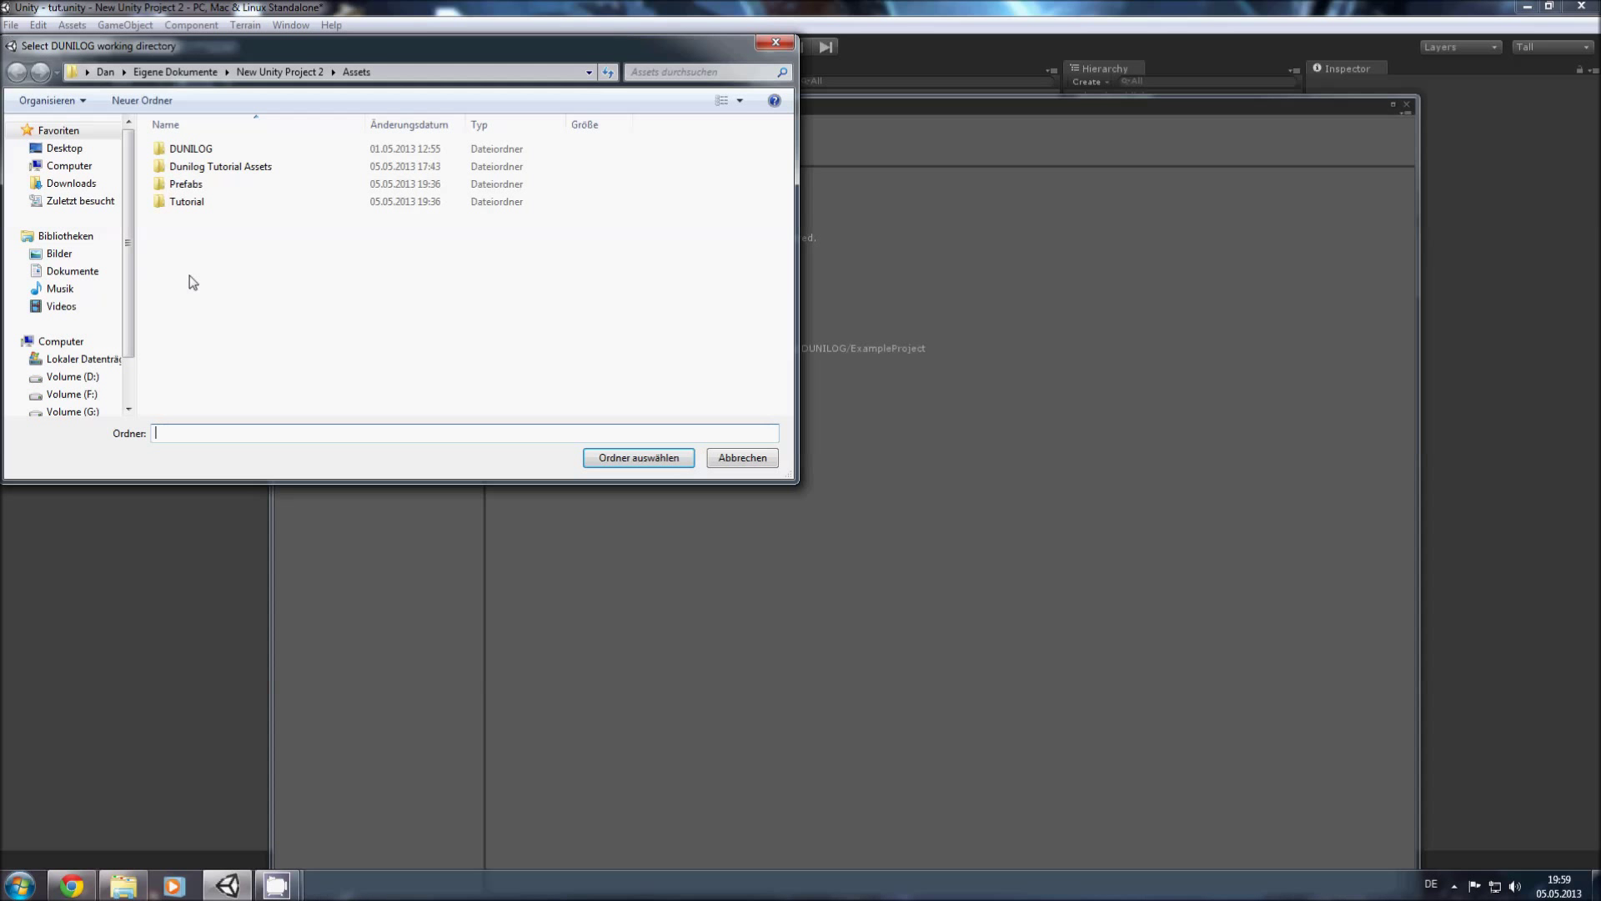
pyautogui.click(194, 203)
pyautogui.click(639, 457)
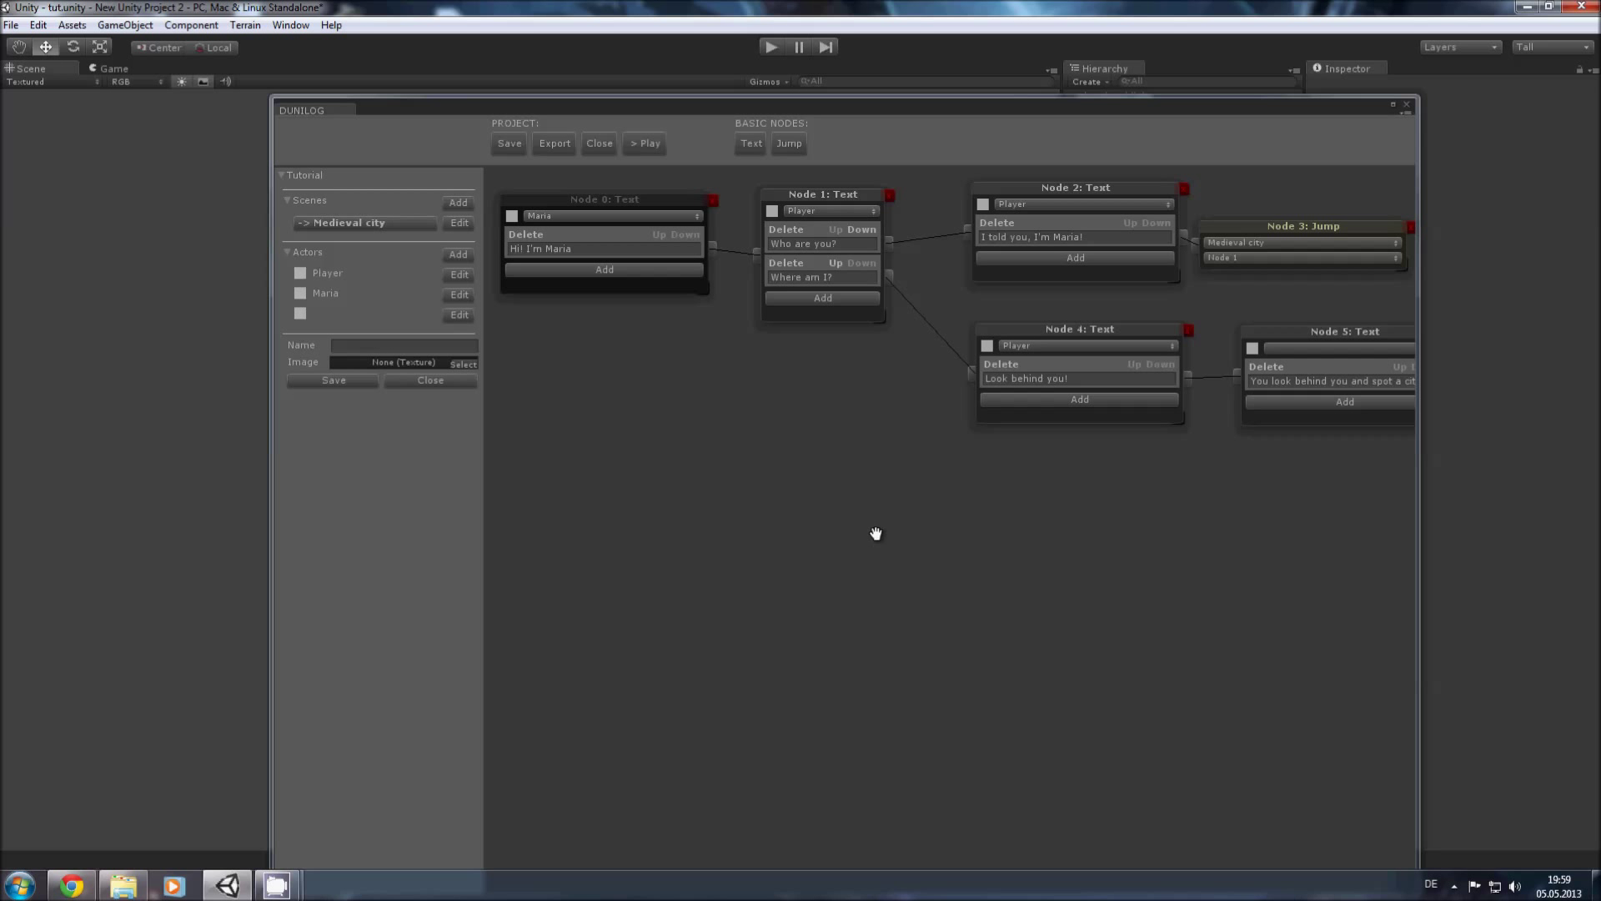
pyautogui.moveTo(876, 537); pyautogui.dragTo(898, 611, button='middle')
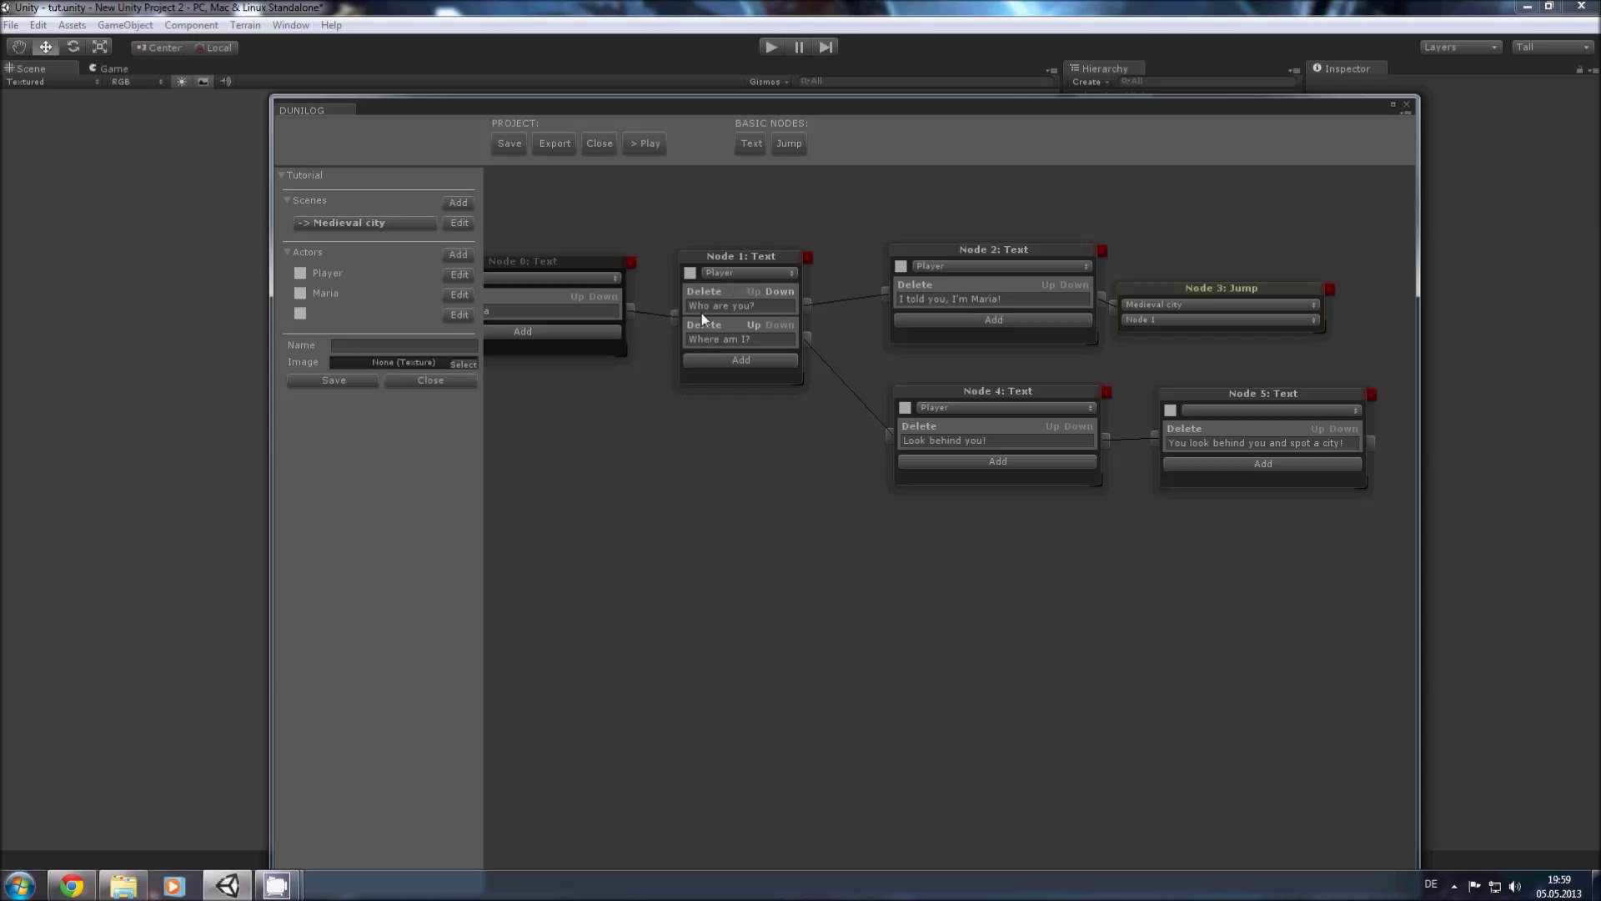
pyautogui.moveTo(997, 249)
pyautogui.mouseDown()
pyautogui.moveTo(957, 222)
pyautogui.moveTo(966, 249)
pyautogui.mouseUp()
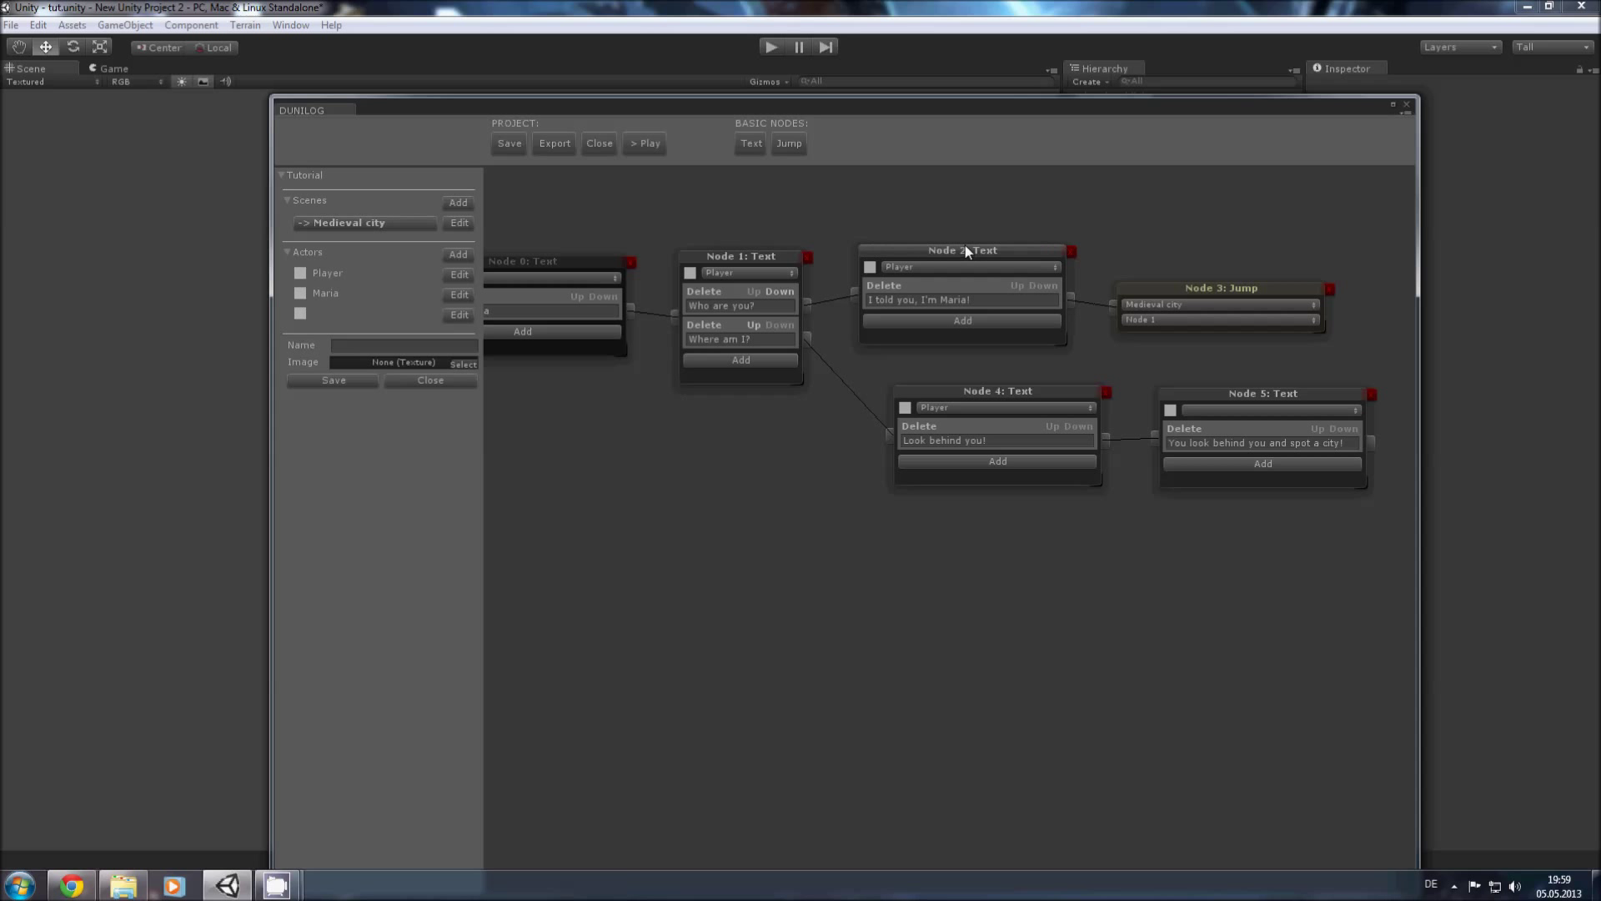
# Step: Change Node 1's line to 'What are you?' and Node 2's text to 'I'm a warrior'
pyautogui.click(714, 307)
pyautogui.press('BackSpace')
pyautogui.write('at')
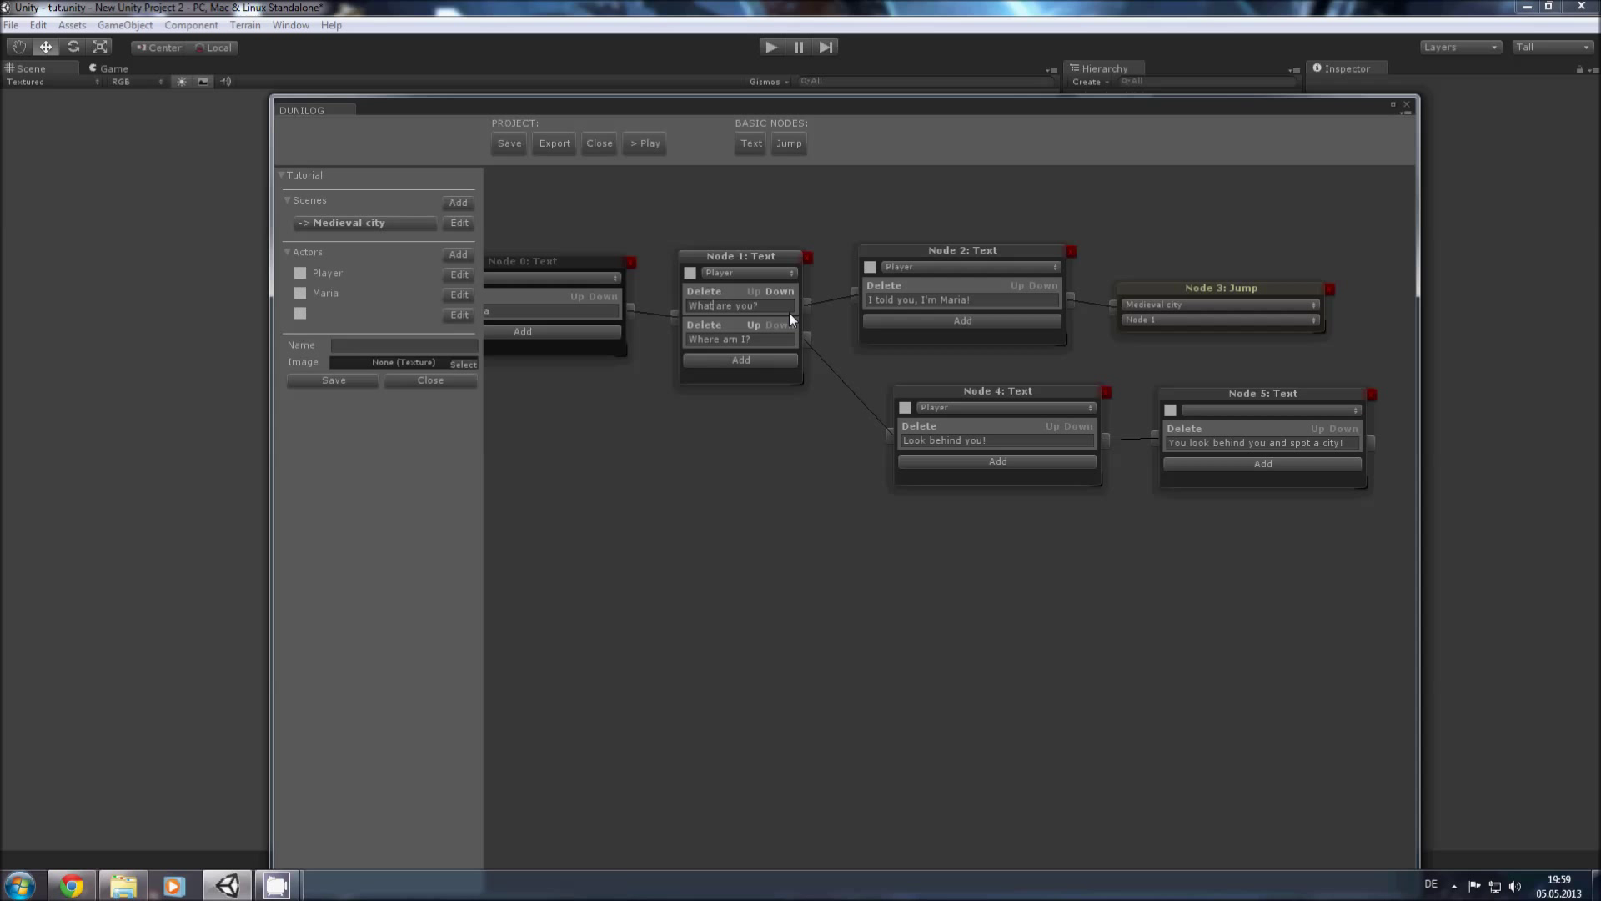
pyautogui.click(988, 300)
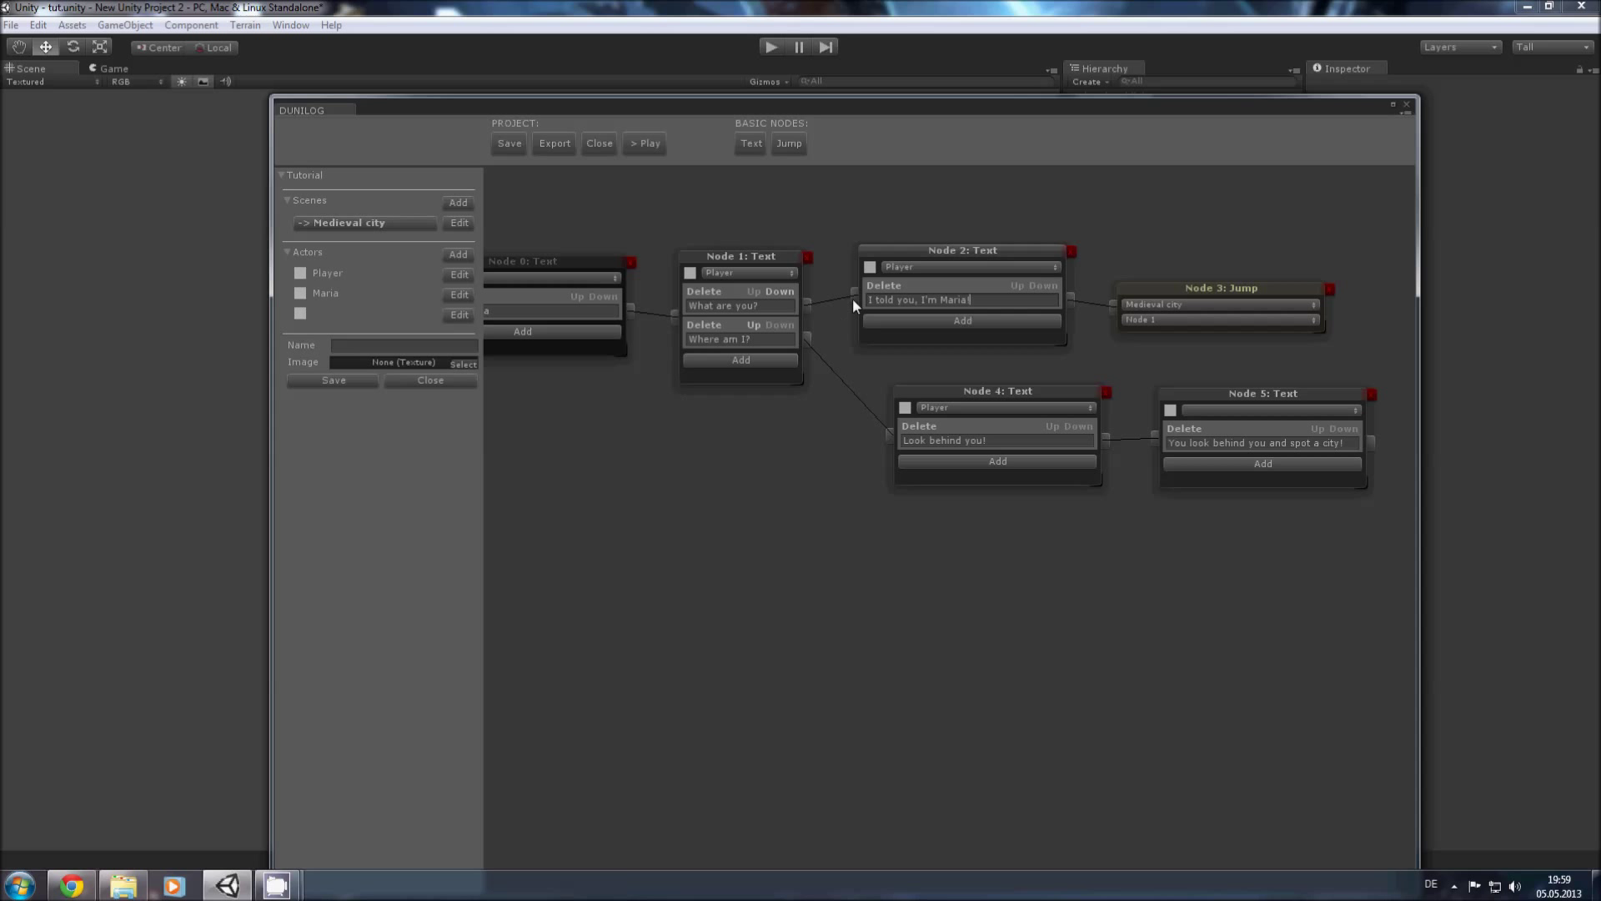
pyautogui.hotkey('ctrl', 'a')
pyautogui.write("I'm a warrior")
# Step: Unlink Node 2 from Node 3: Jump and move the Jump node to the right
pyautogui.moveTo(1185, 288); pyautogui.dragTo(1239, 275)
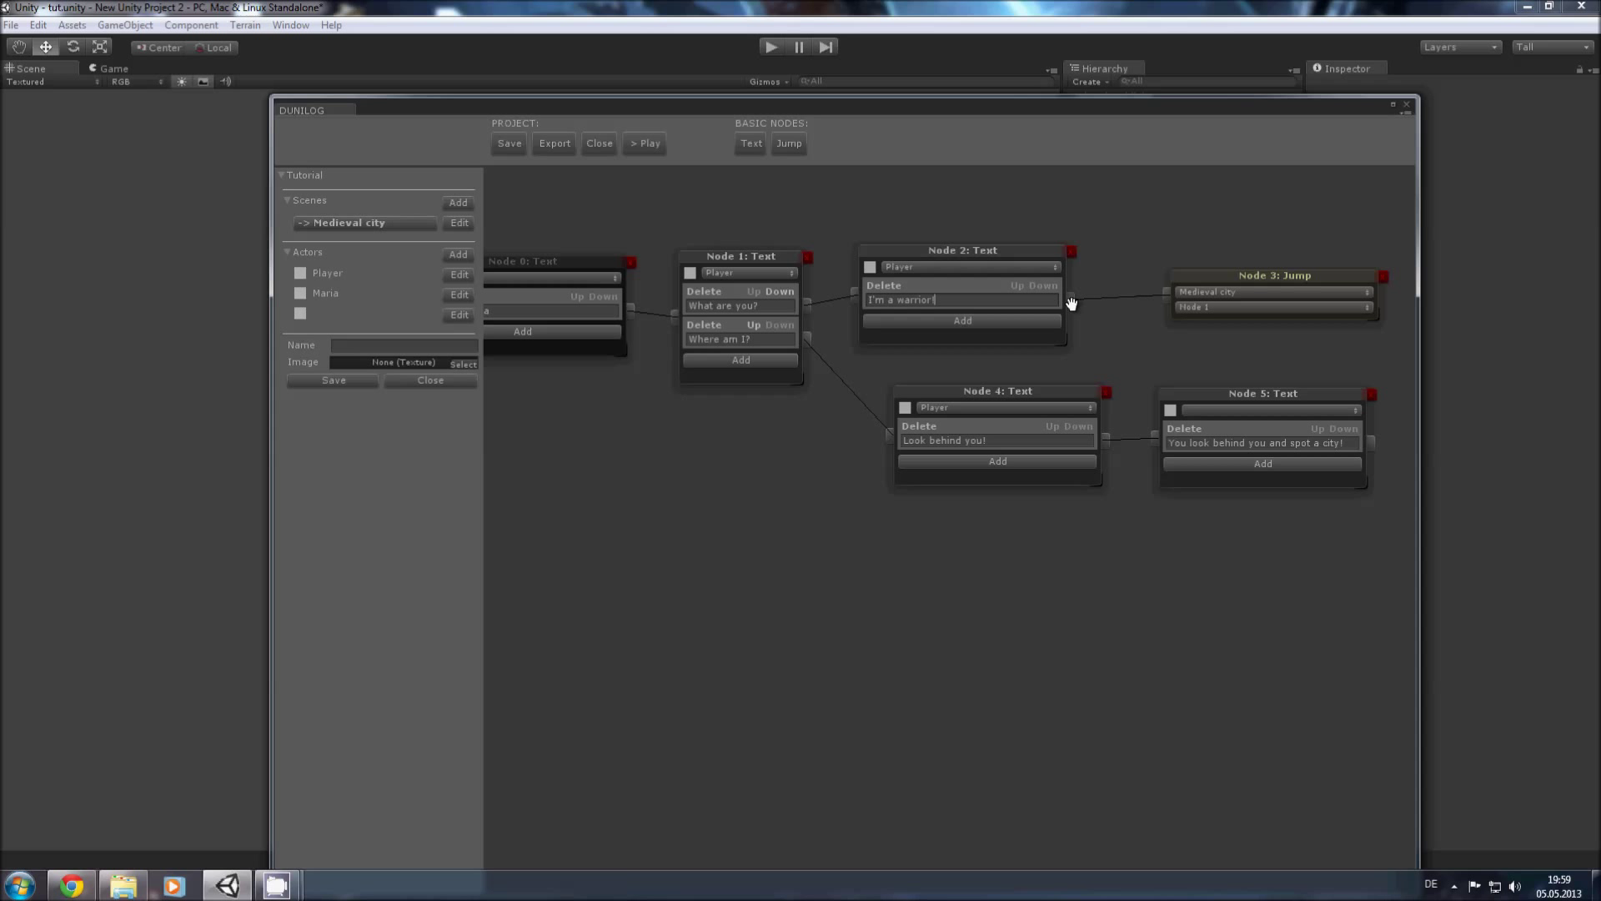
pyautogui.moveTo(1071, 300); pyautogui.dragTo(1144, 325)
pyautogui.moveTo(1272, 285); pyautogui.dragTo(1311, 278)
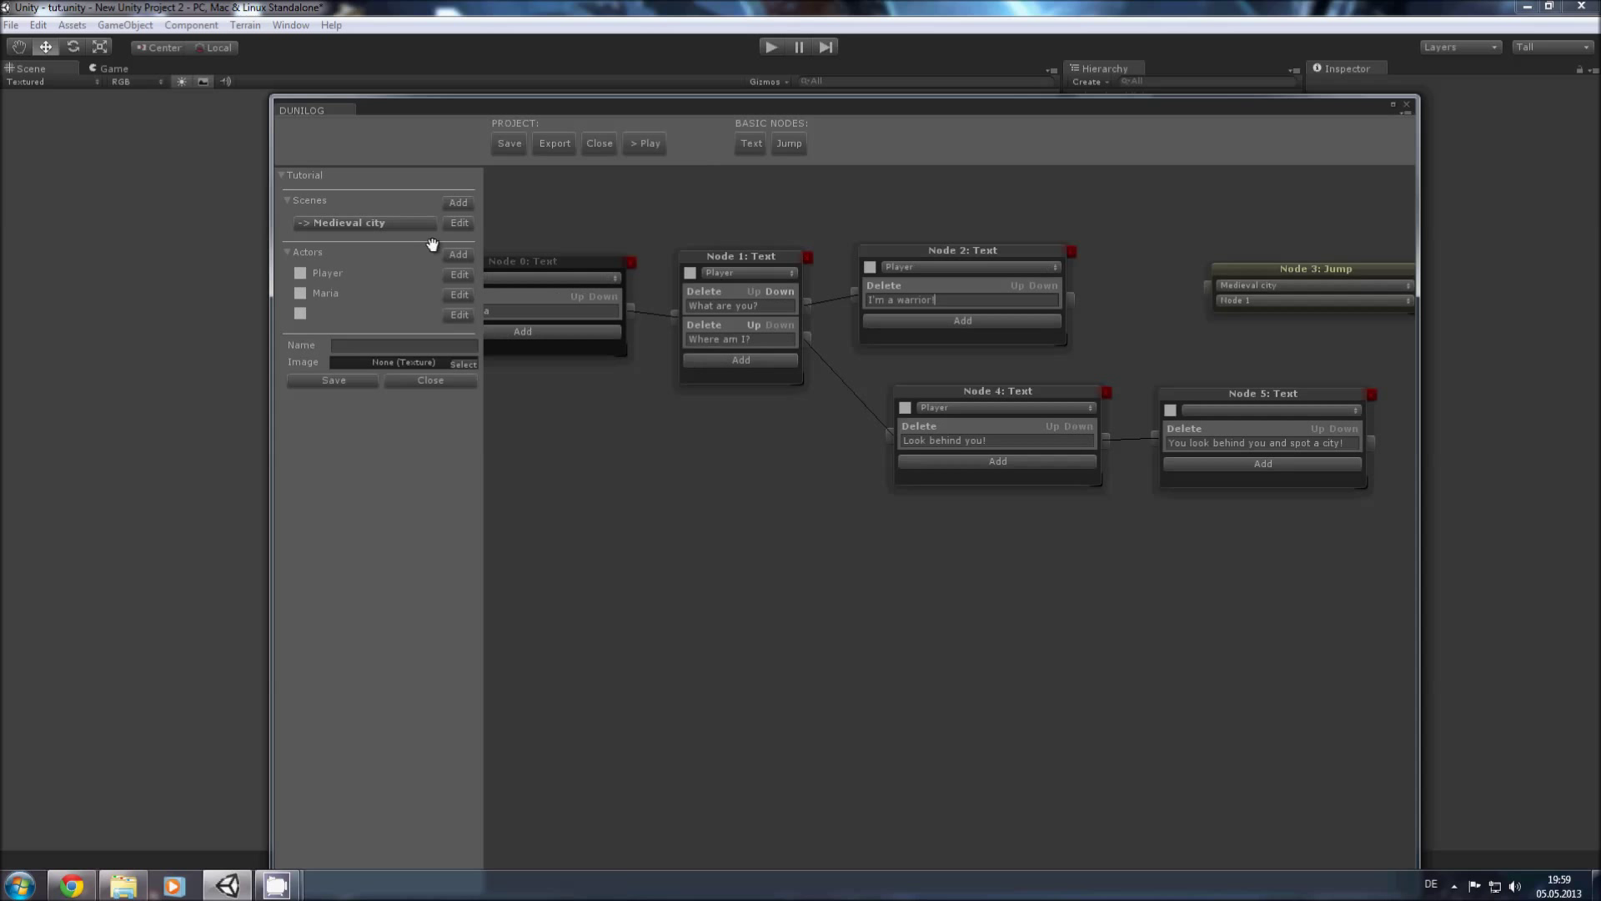
# Step: Add a new status named 'knows about Maria'
pyautogui.click(323, 328)
pyautogui.click(363, 345)
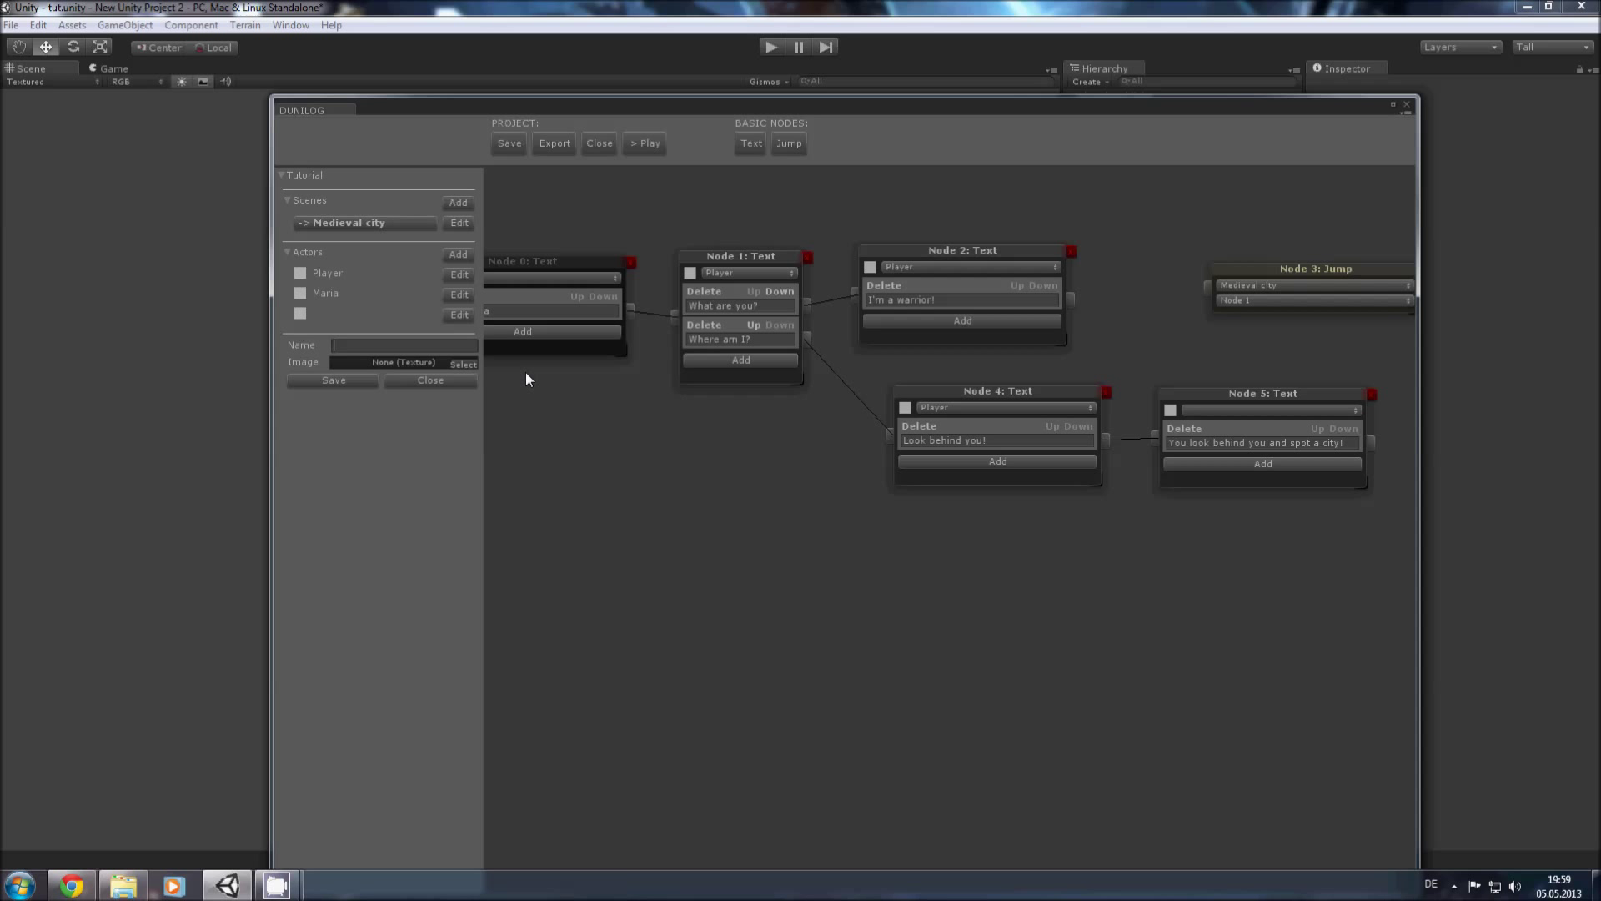
pyautogui.write('knowsabout  Maria')
pyautogui.click(333, 380)
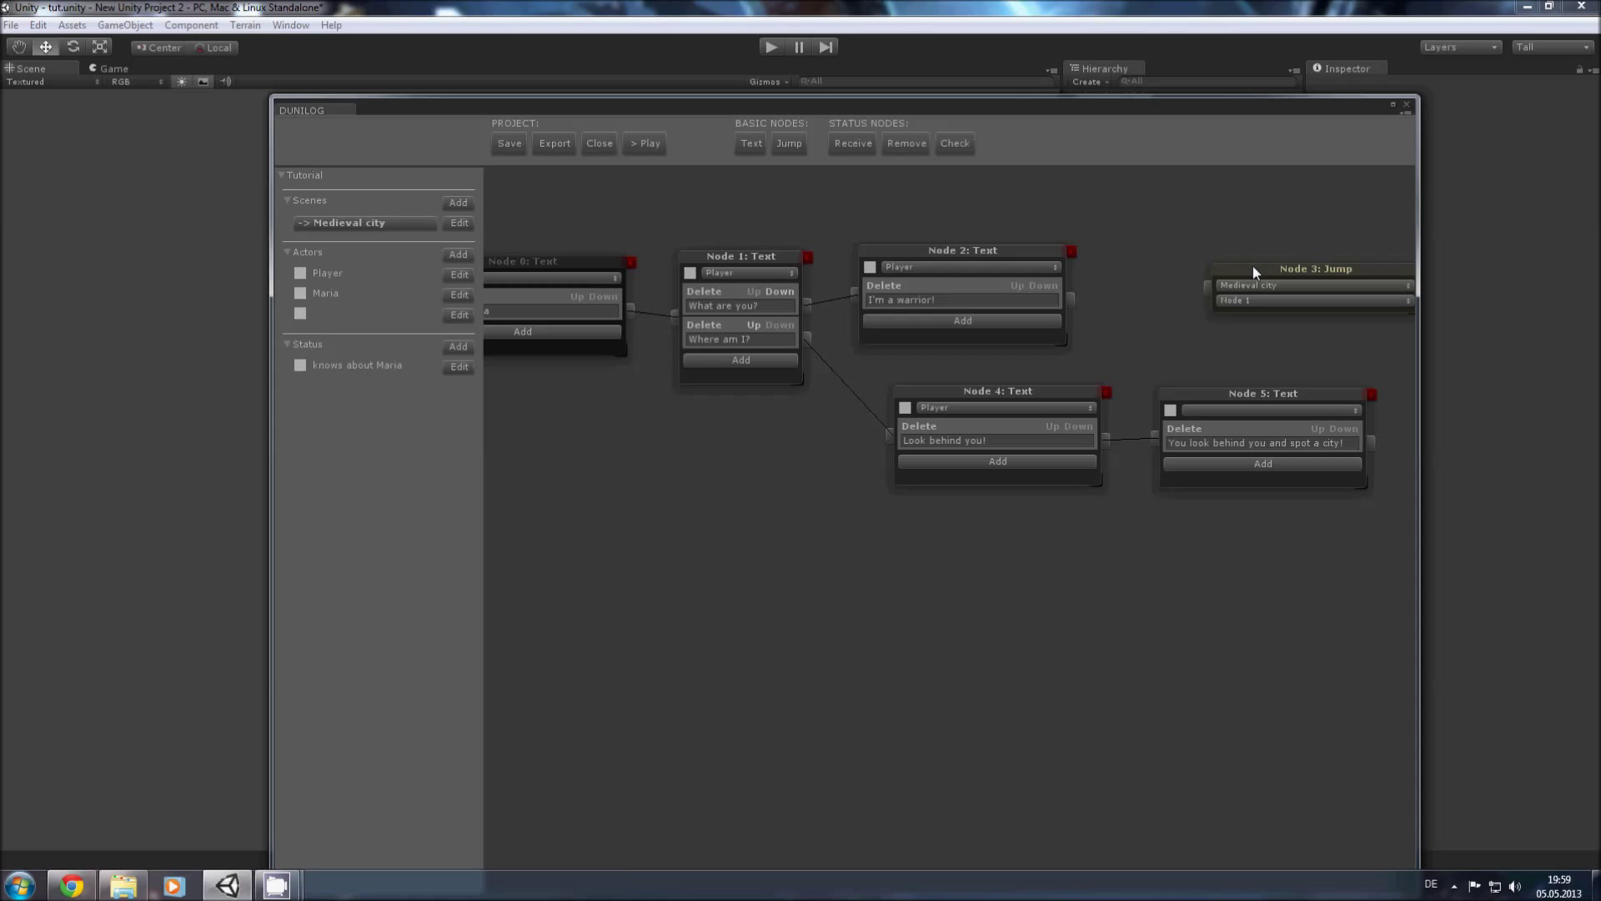
# Step: Insert a Receive 'knows about Maria' node between Node 2 and Node 3: Jump
pyautogui.click(854, 143)
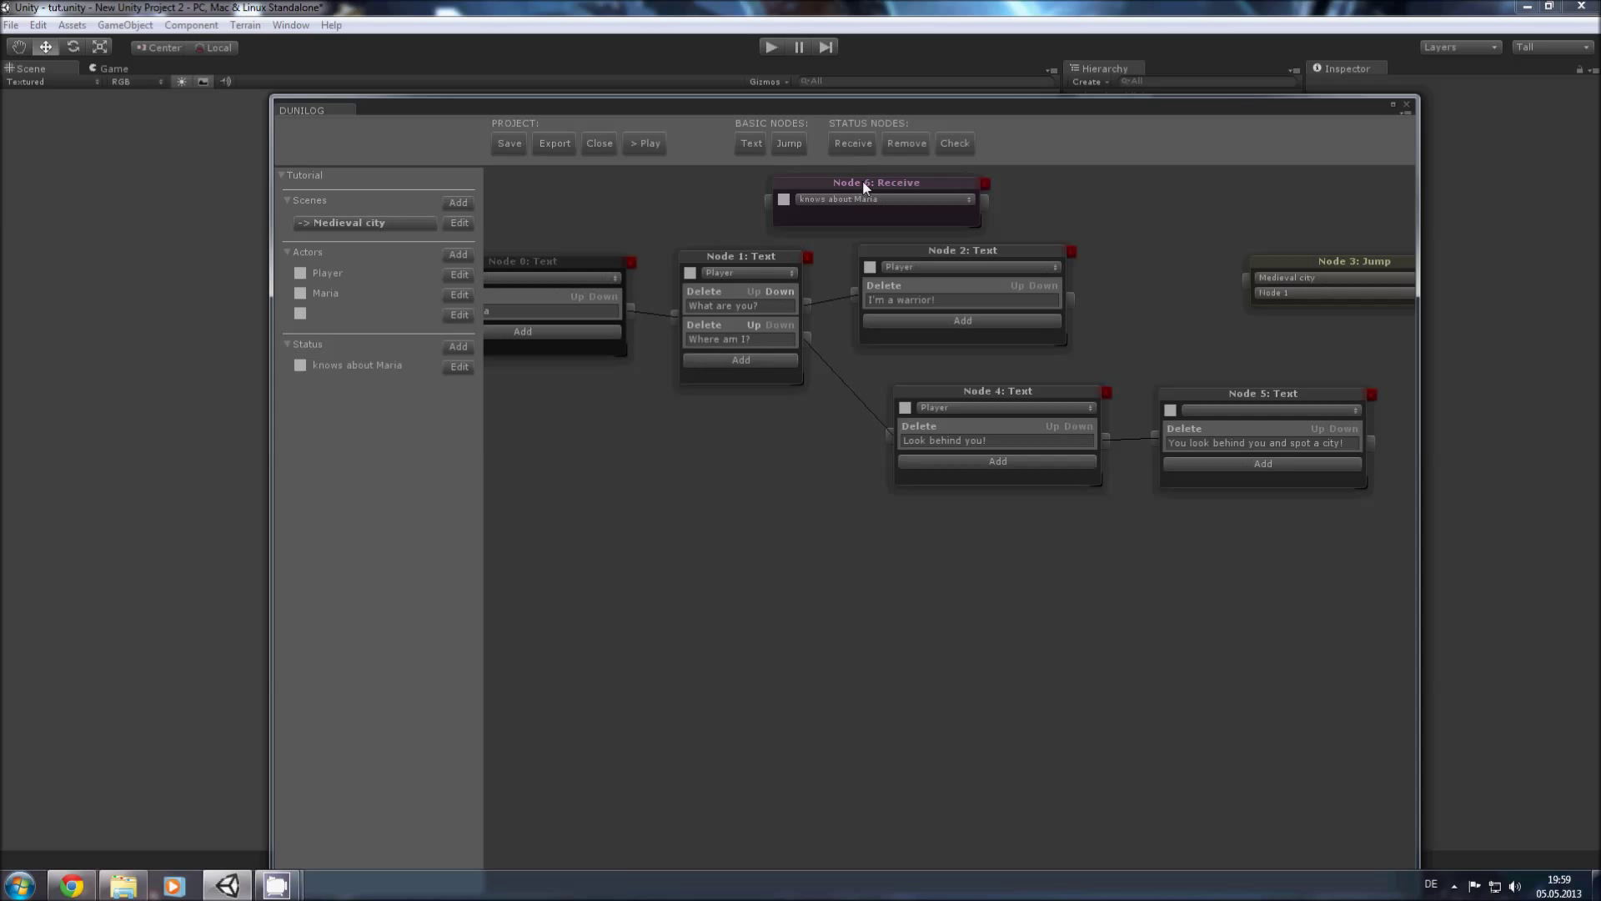
pyautogui.moveTo(861, 191); pyautogui.dragTo(1169, 279)
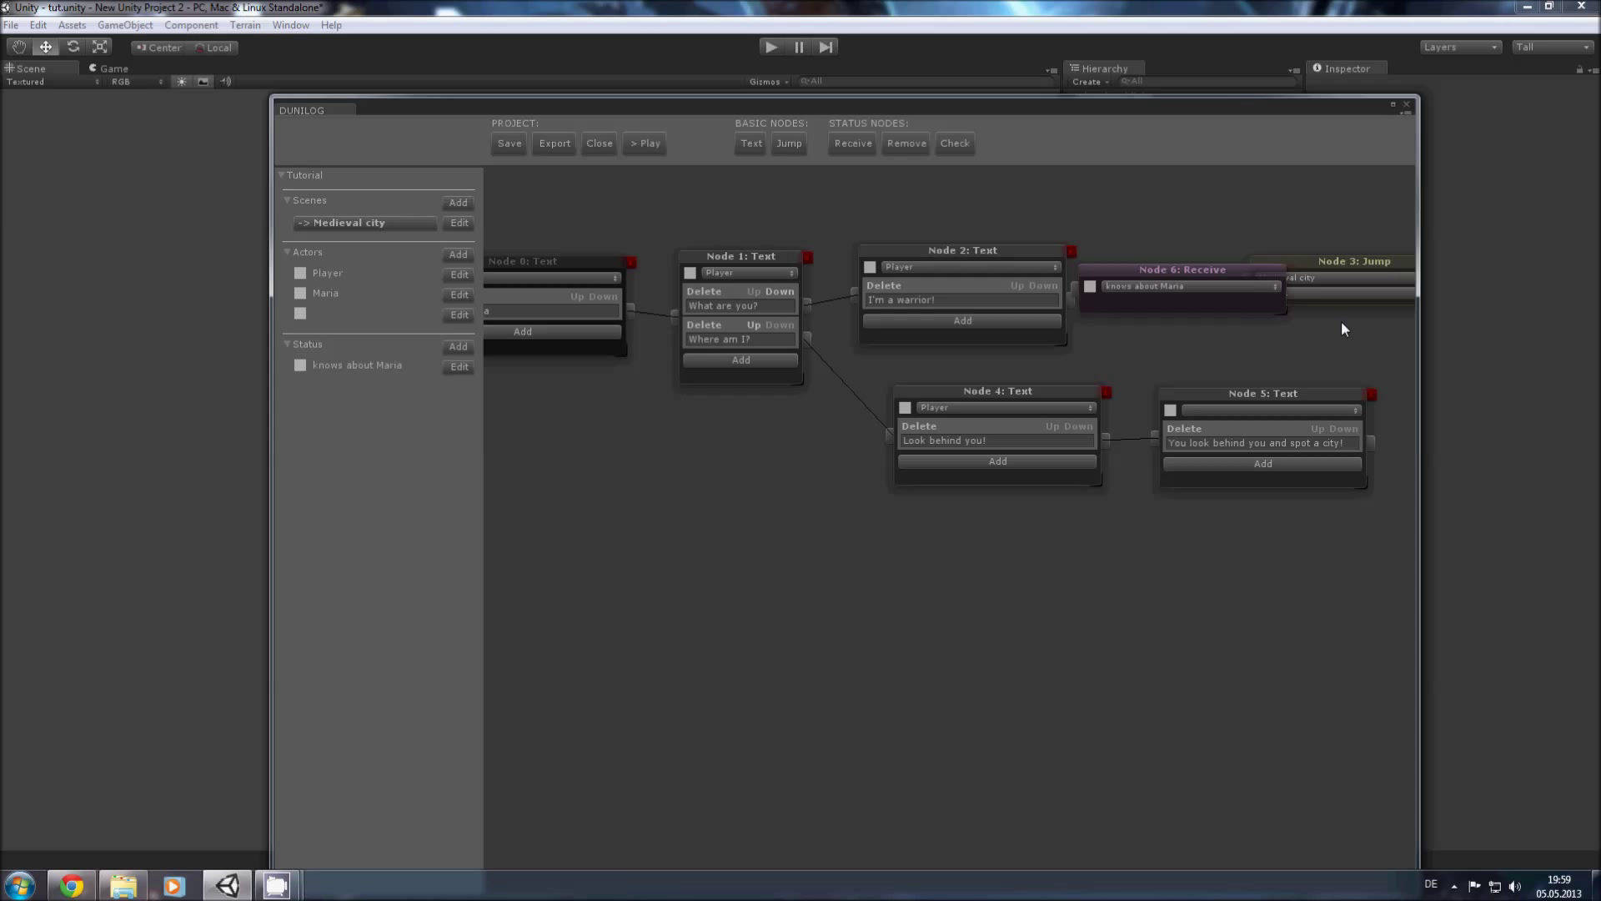
pyautogui.moveTo(1423, 298); pyautogui.dragTo(1593, 298)
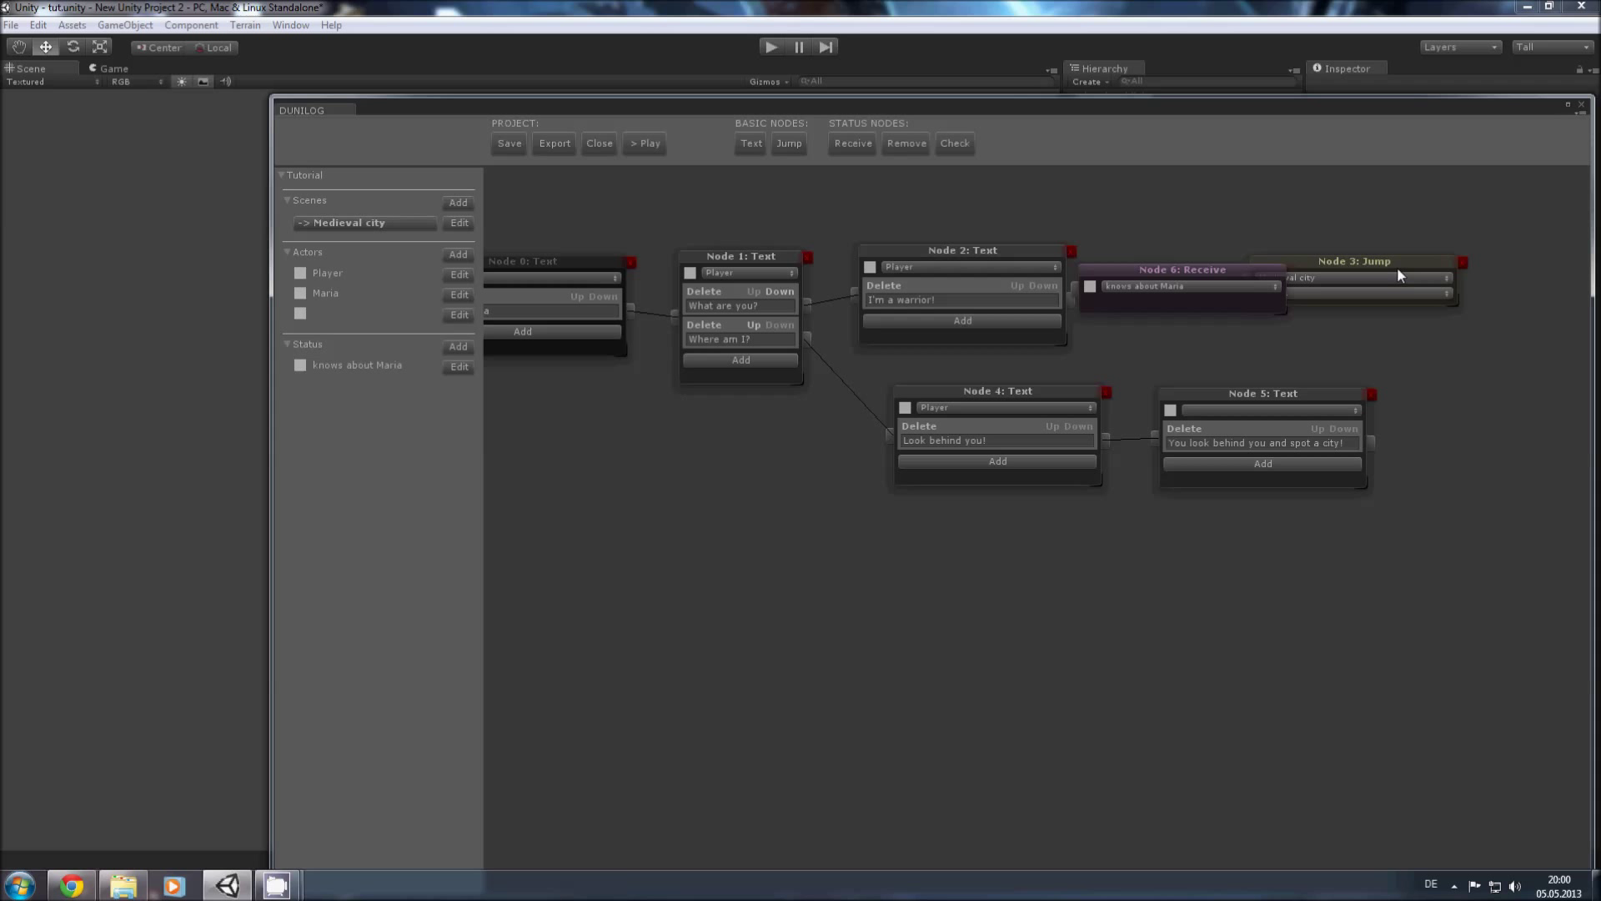
pyautogui.moveTo(1383, 259); pyautogui.dragTo(1486, 265)
pyautogui.moveTo(1166, 278); pyautogui.dragTo(1197, 280)
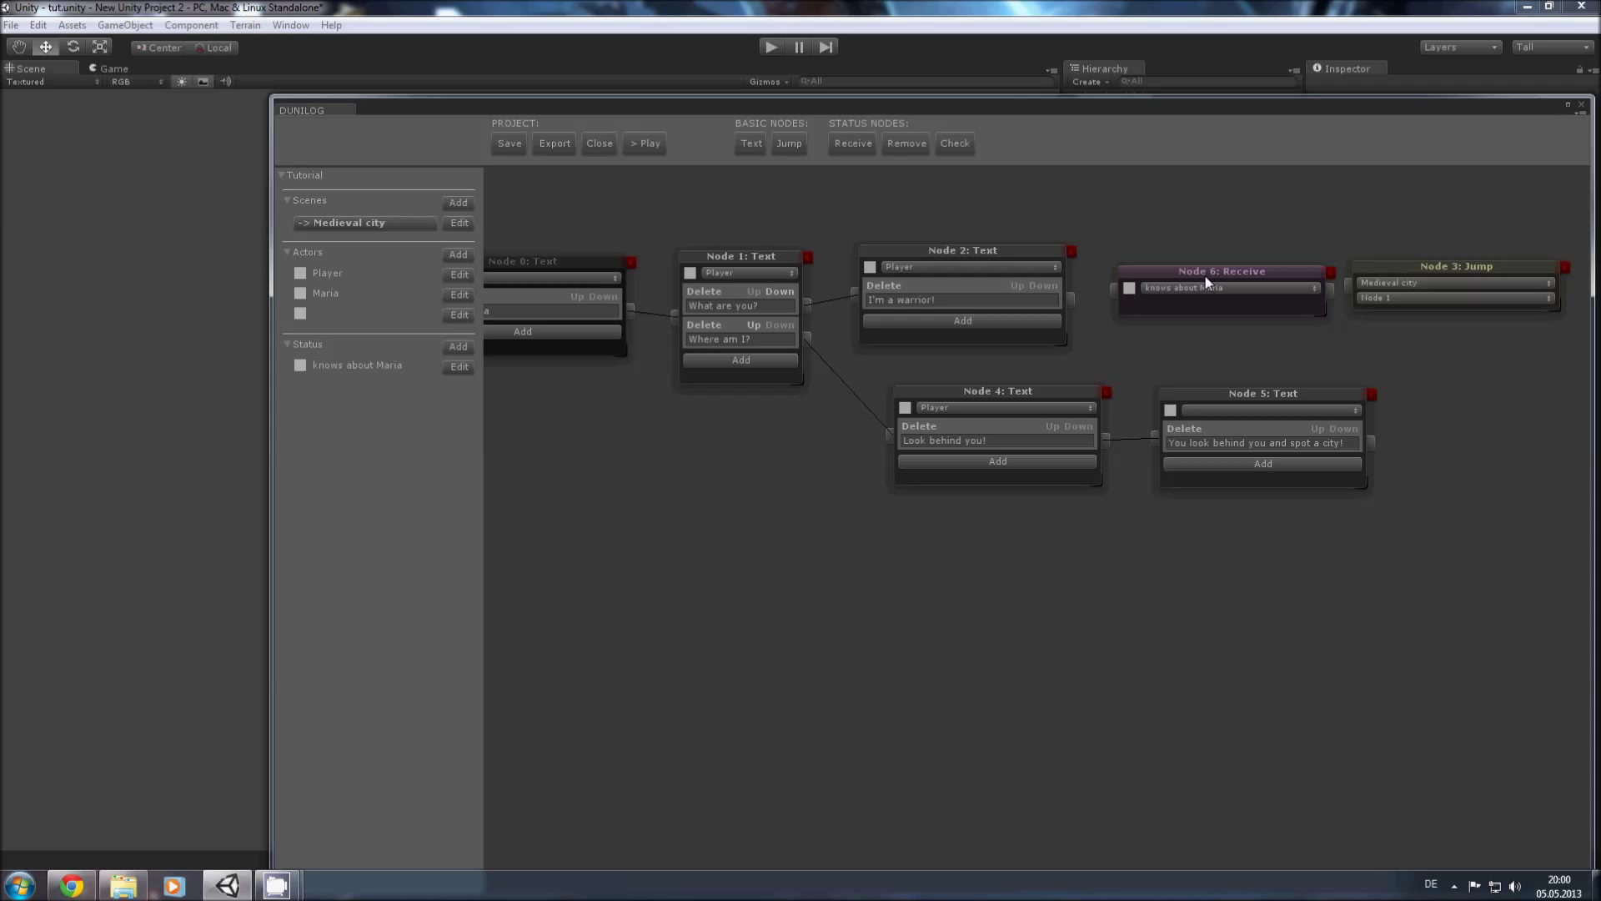
pyautogui.moveTo(1071, 298); pyautogui.dragTo(1107, 290)
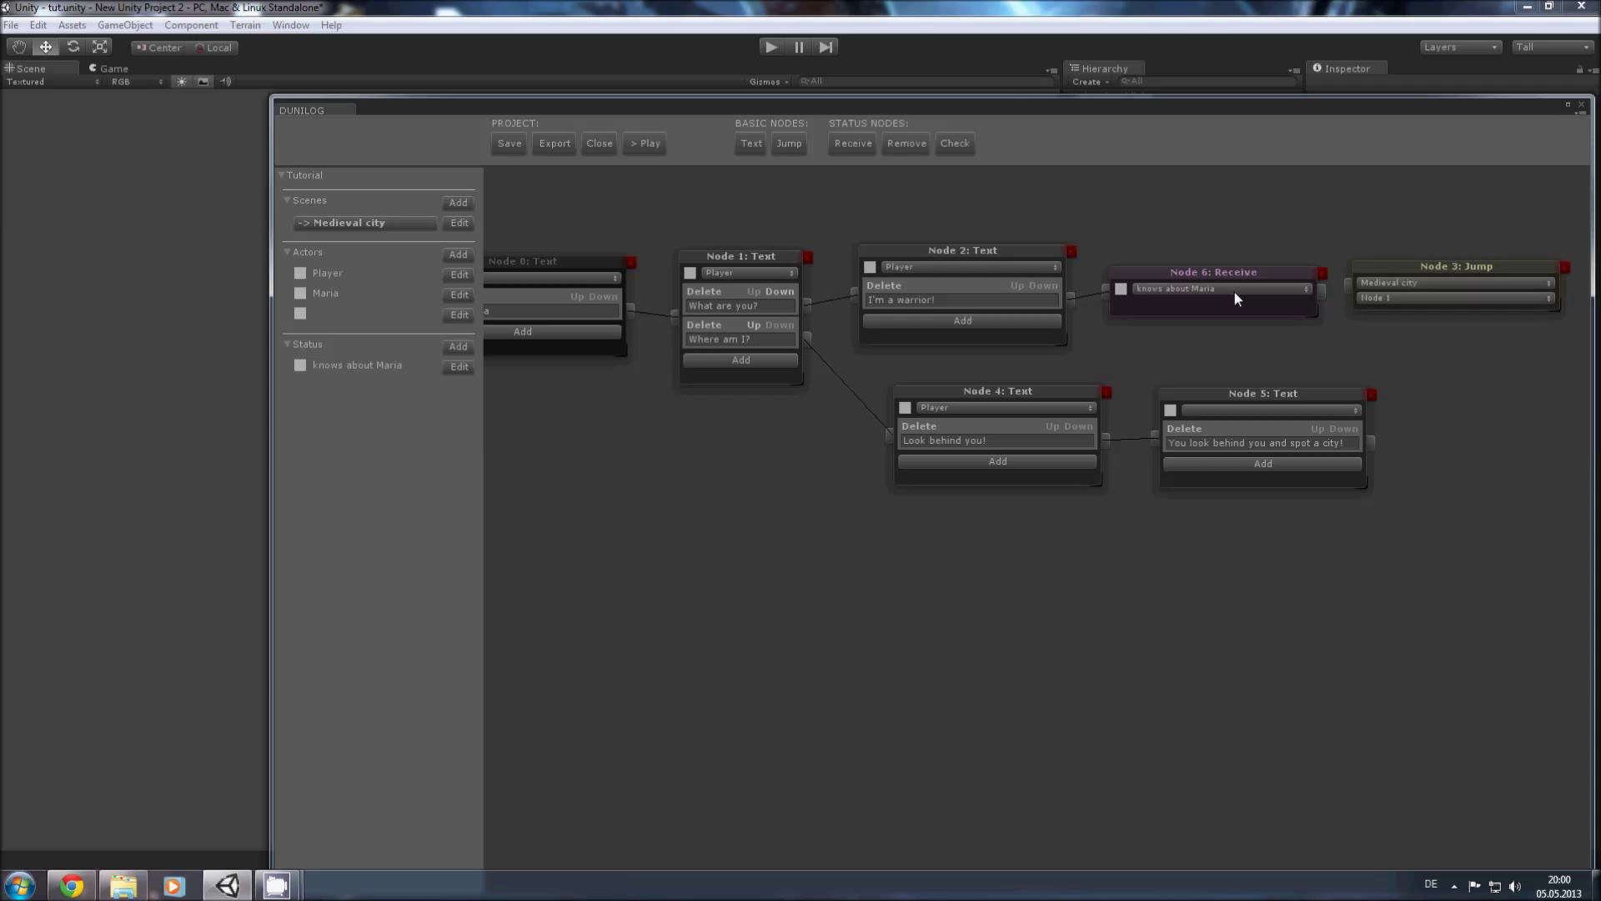
pyautogui.moveTo(1323, 289); pyautogui.dragTo(1347, 285)
pyautogui.moveTo(1213, 543); pyautogui.dragTo(1113, 551, button='middle')
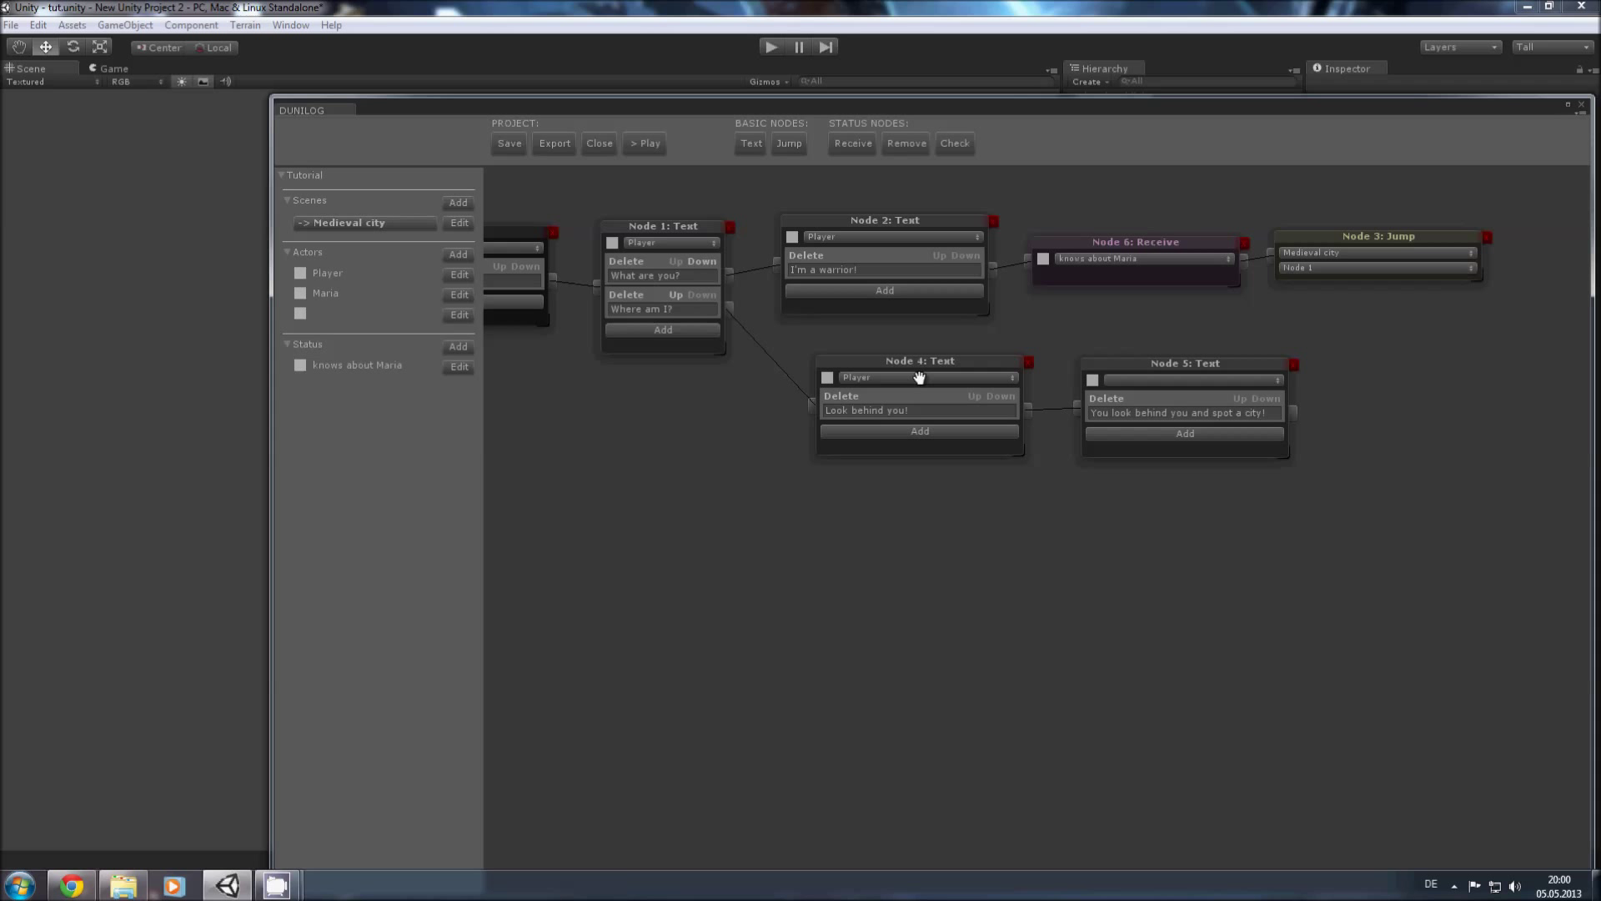
# Step: Add a 'Can you fight?' reply to Node 1 and spread Node 4 and Node 5 apart
pyautogui.click(658, 330)
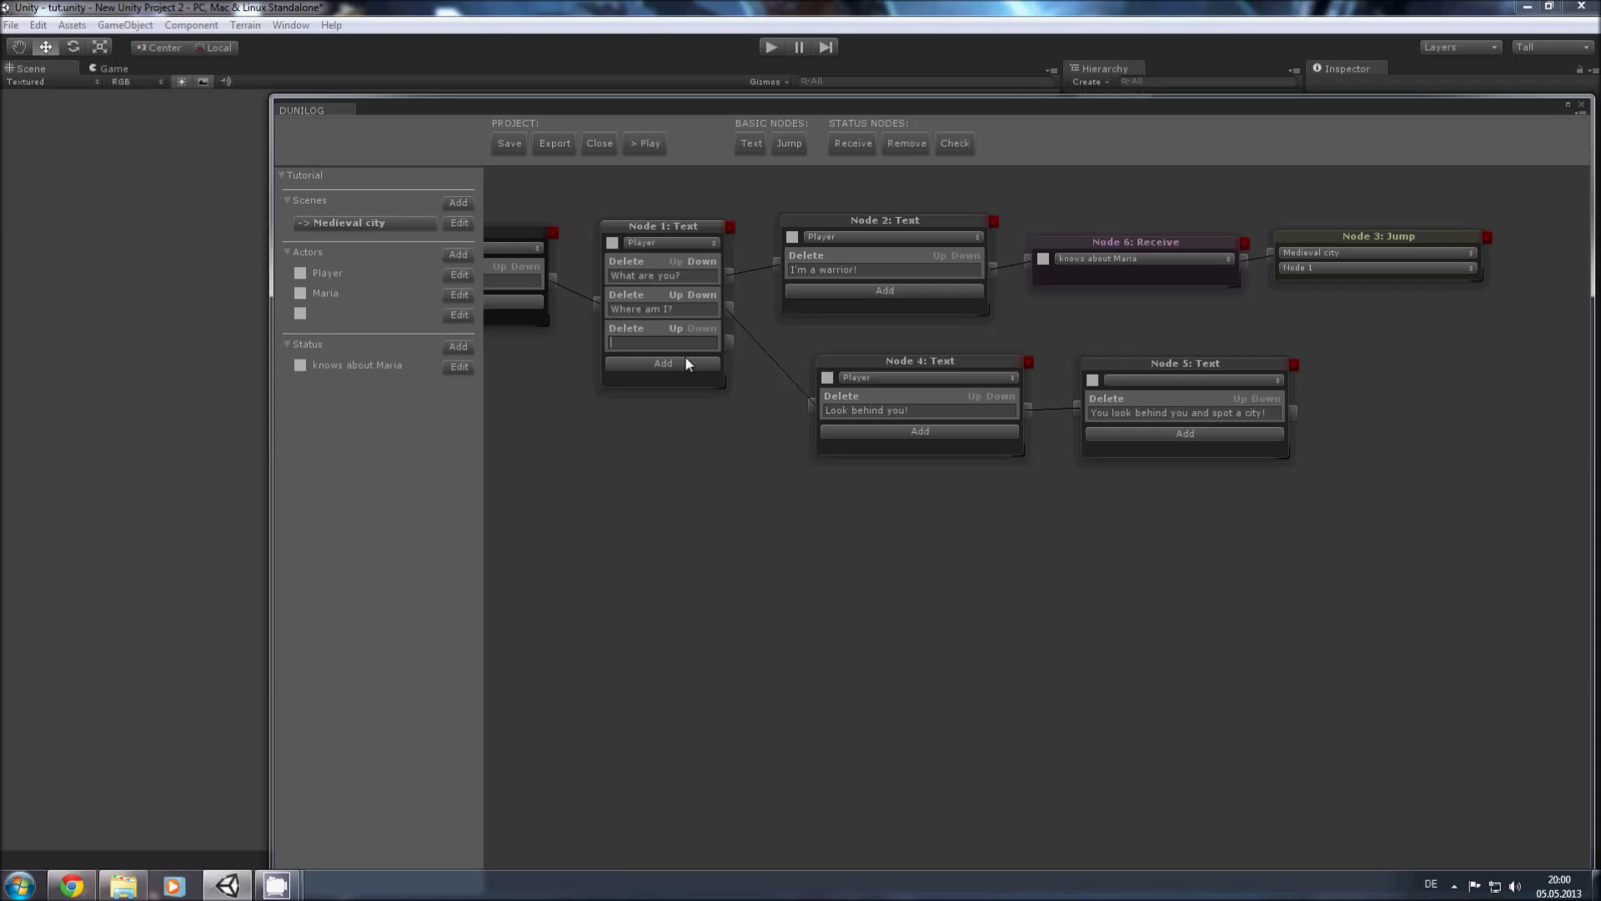
pyautogui.write('Ca')
pyautogui.moveTo(942, 359); pyautogui.dragTo(963, 346)
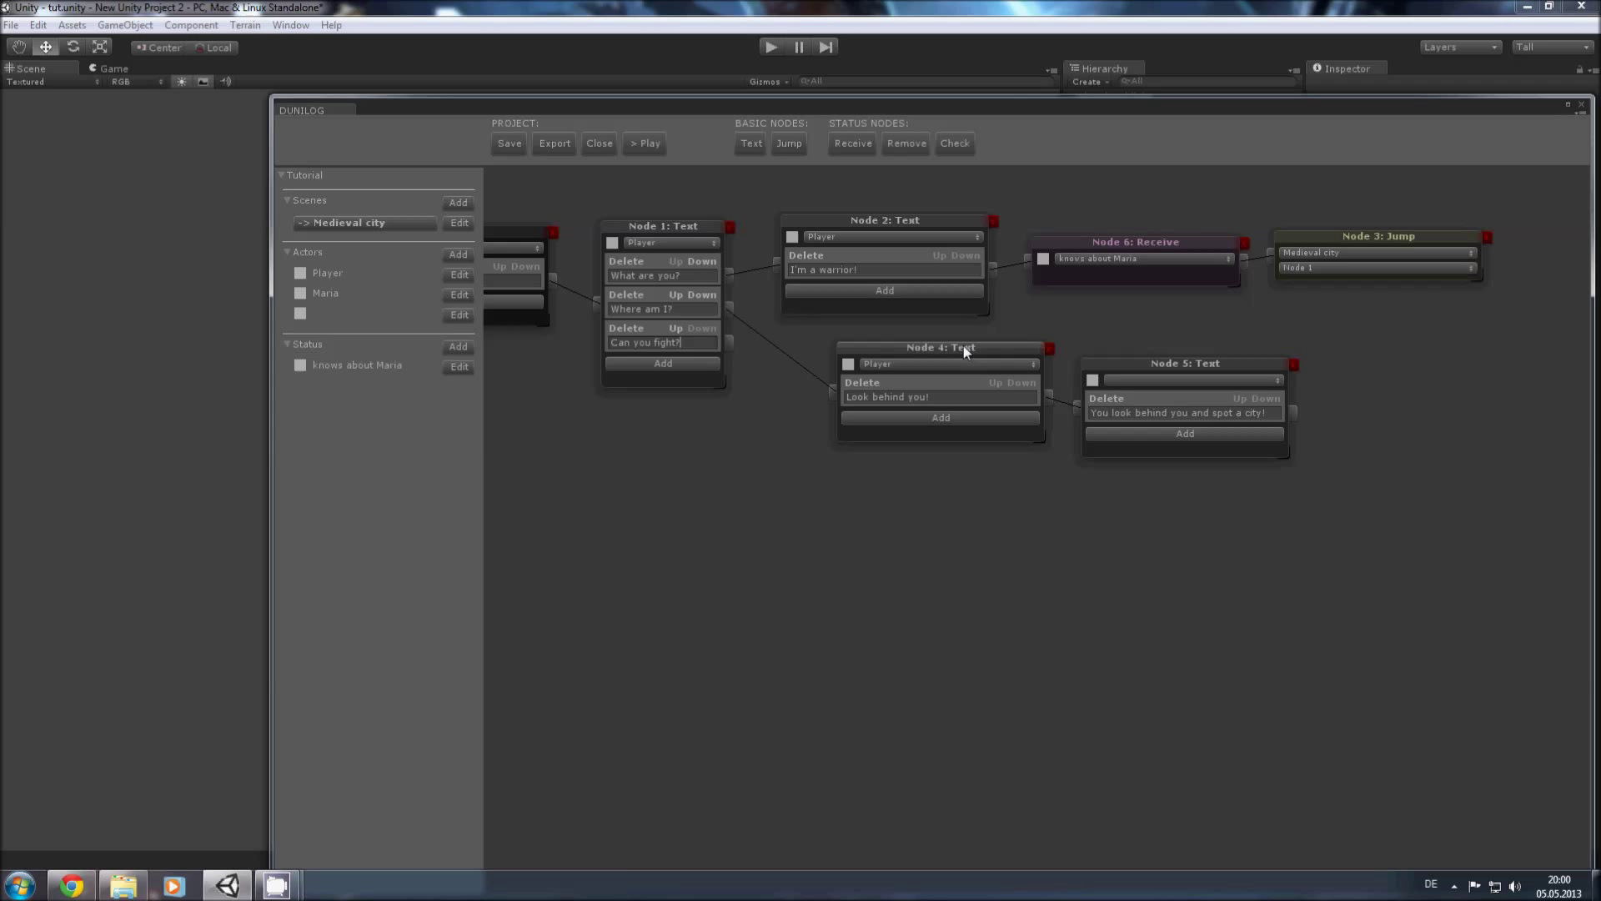
pyautogui.moveTo(1207, 367); pyautogui.dragTo(1315, 349)
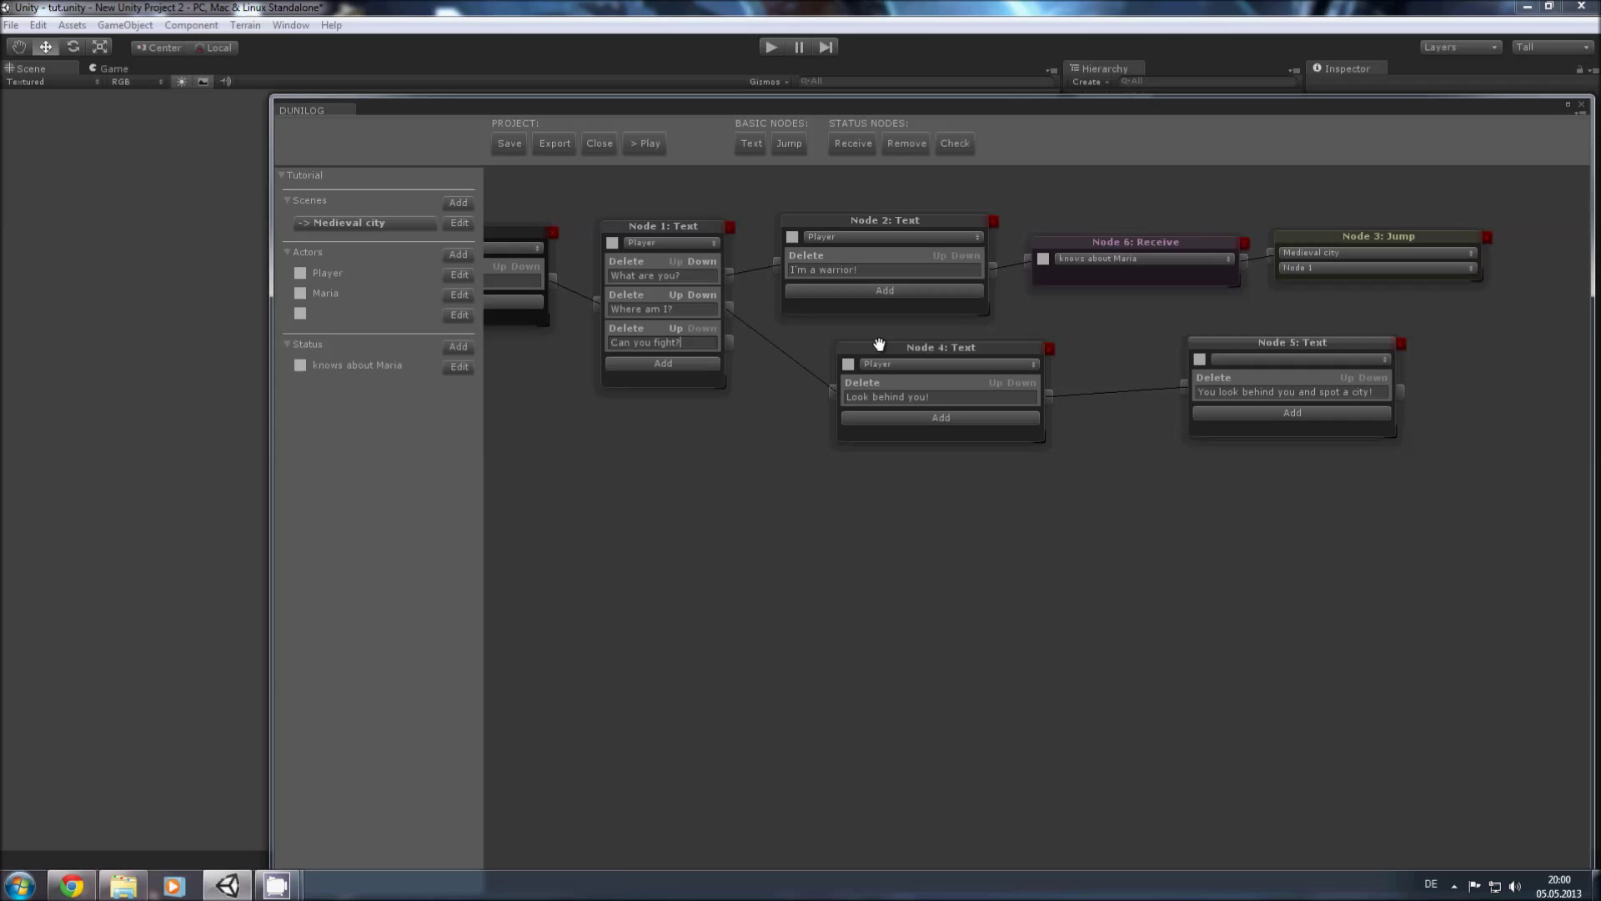
# Step: Route 'Can you fight?' into a Check node whose No branch leads to a 'duh' line
pyautogui.click(955, 144)
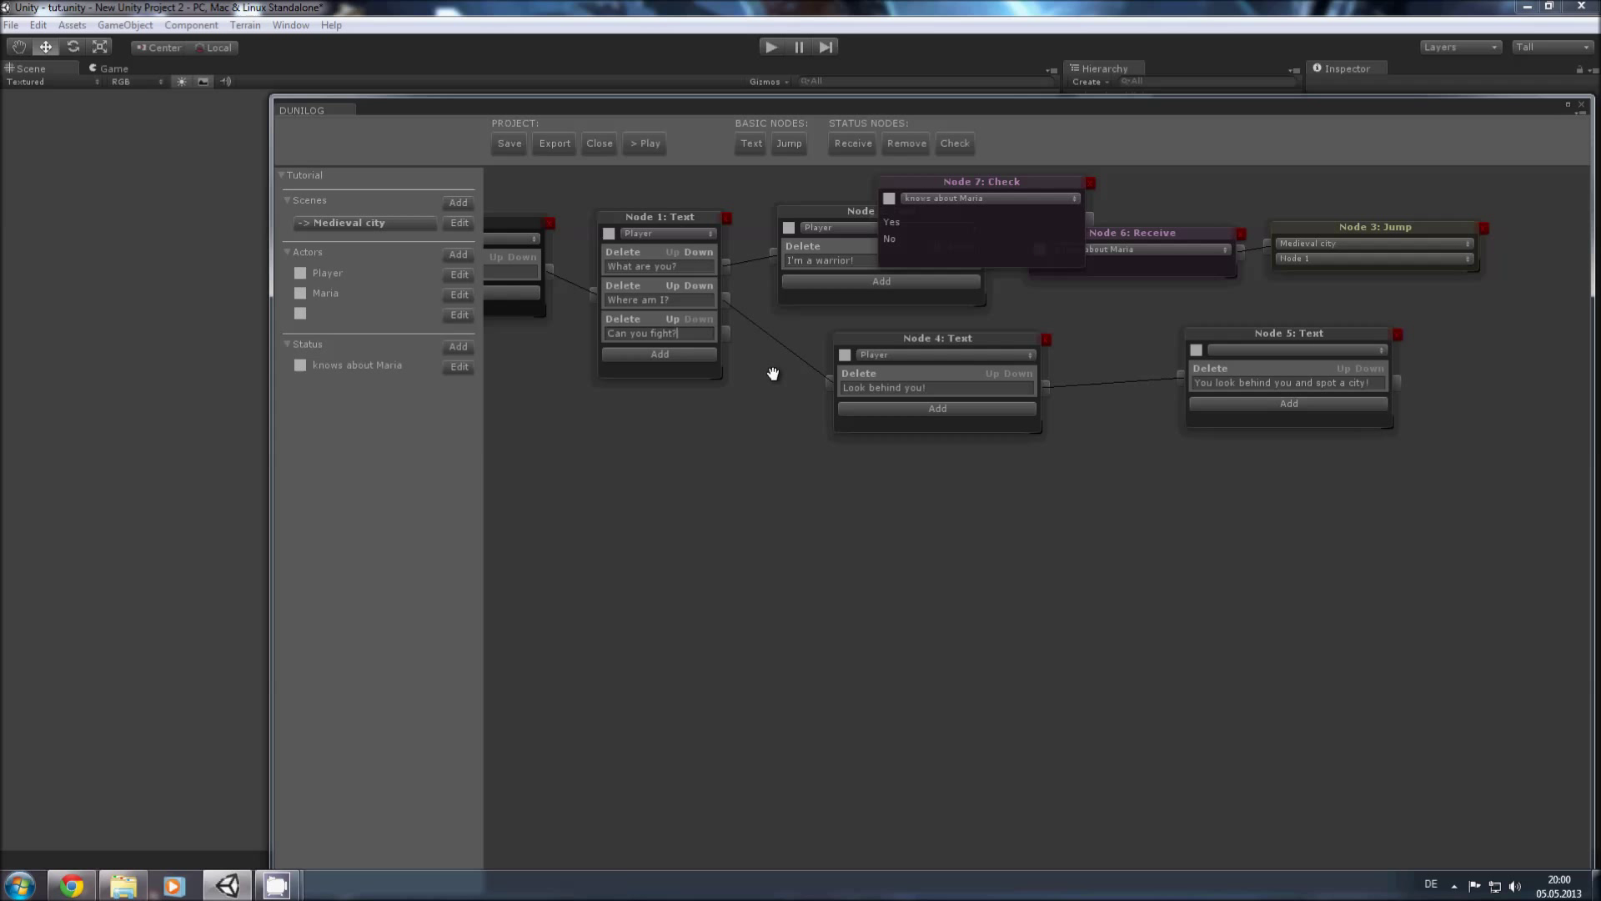
pyautogui.moveTo(974, 180); pyautogui.dragTo(814, 574)
pyautogui.moveTo(725, 333); pyautogui.dragTo(844, 520)
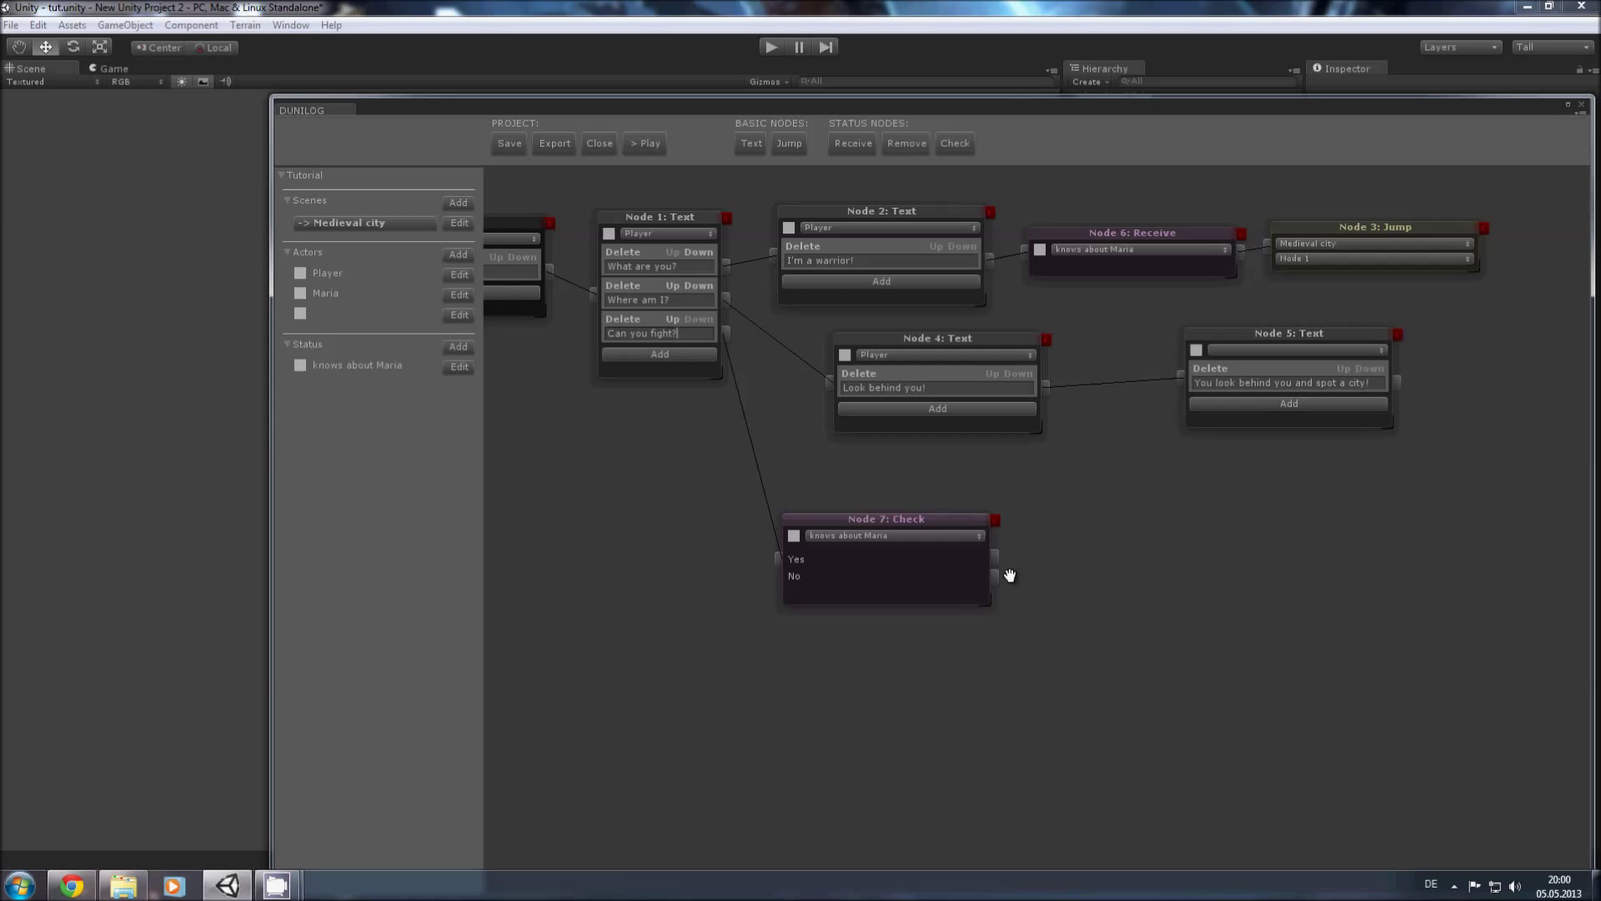
pyautogui.click(752, 143)
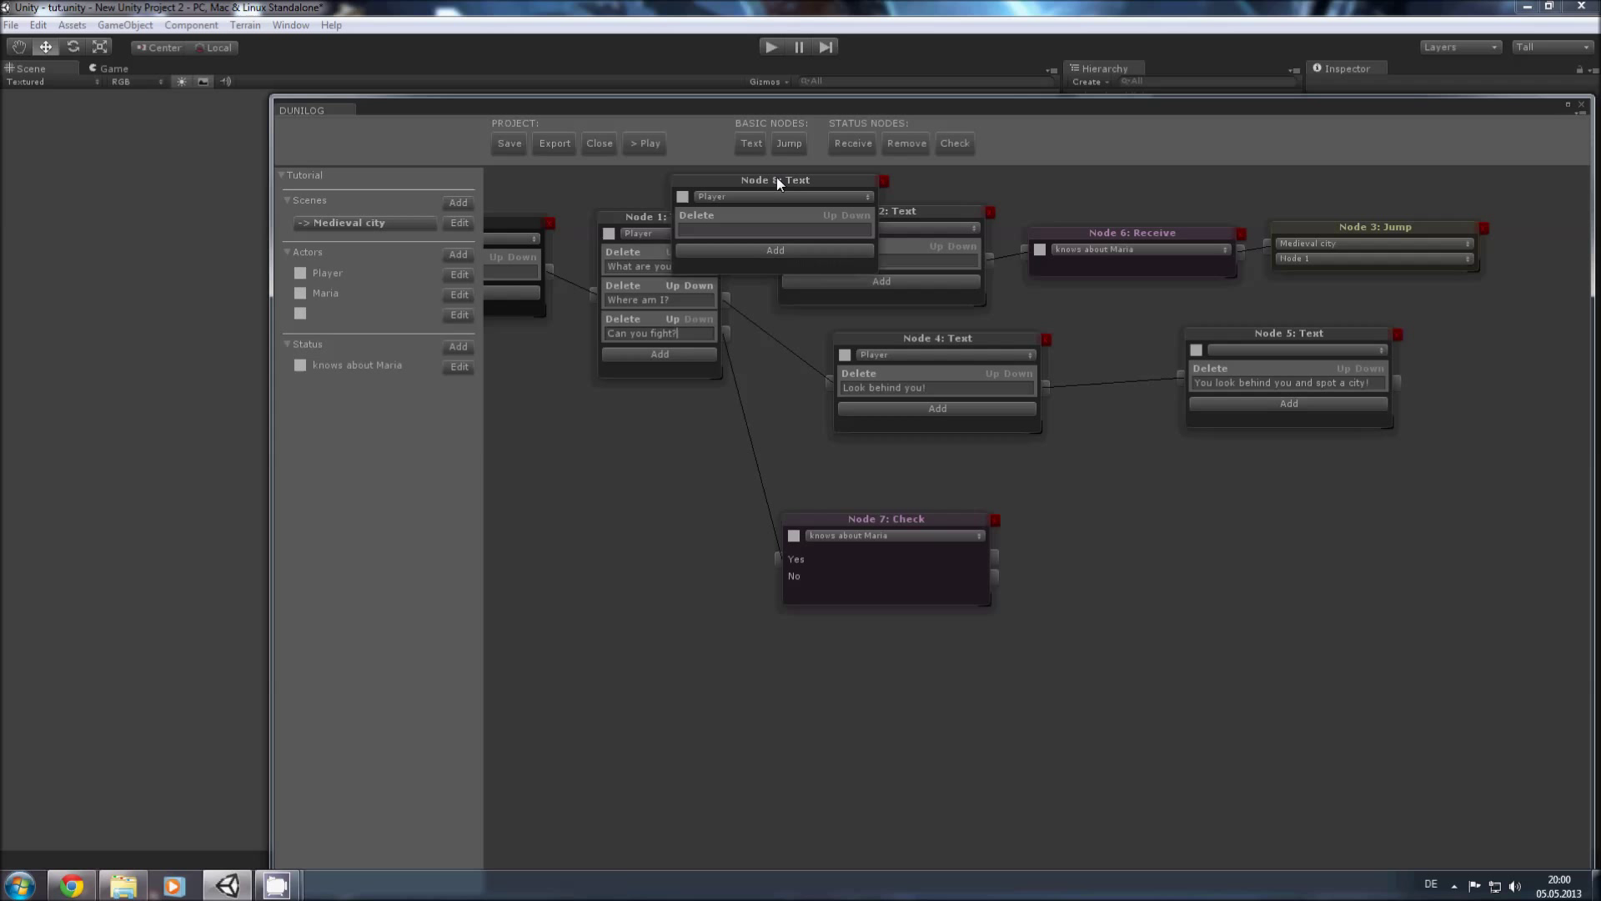
pyautogui.moveTo(777, 177); pyautogui.dragTo(1172, 576)
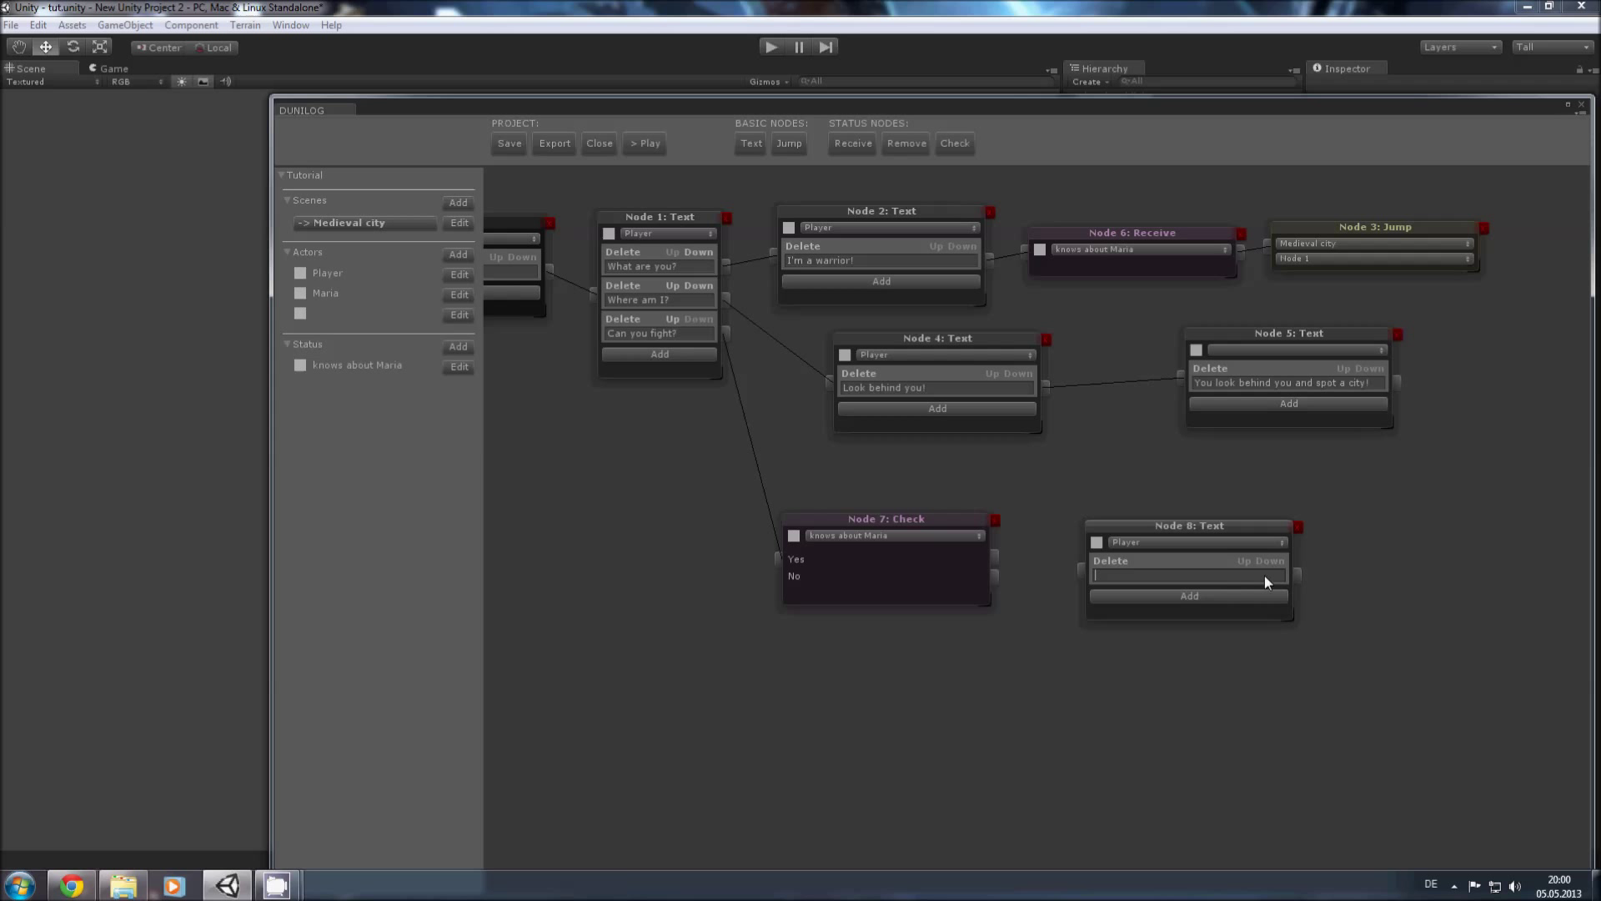
pyautogui.write('duh')
pyautogui.moveTo(994, 576); pyautogui.dragTo(1078, 572)
pyautogui.moveTo(1162, 532); pyautogui.dragTo(1126, 638)
# Step: Connect the Check's Yes branch to a new 'Of course!' text node
pyautogui.click(748, 143)
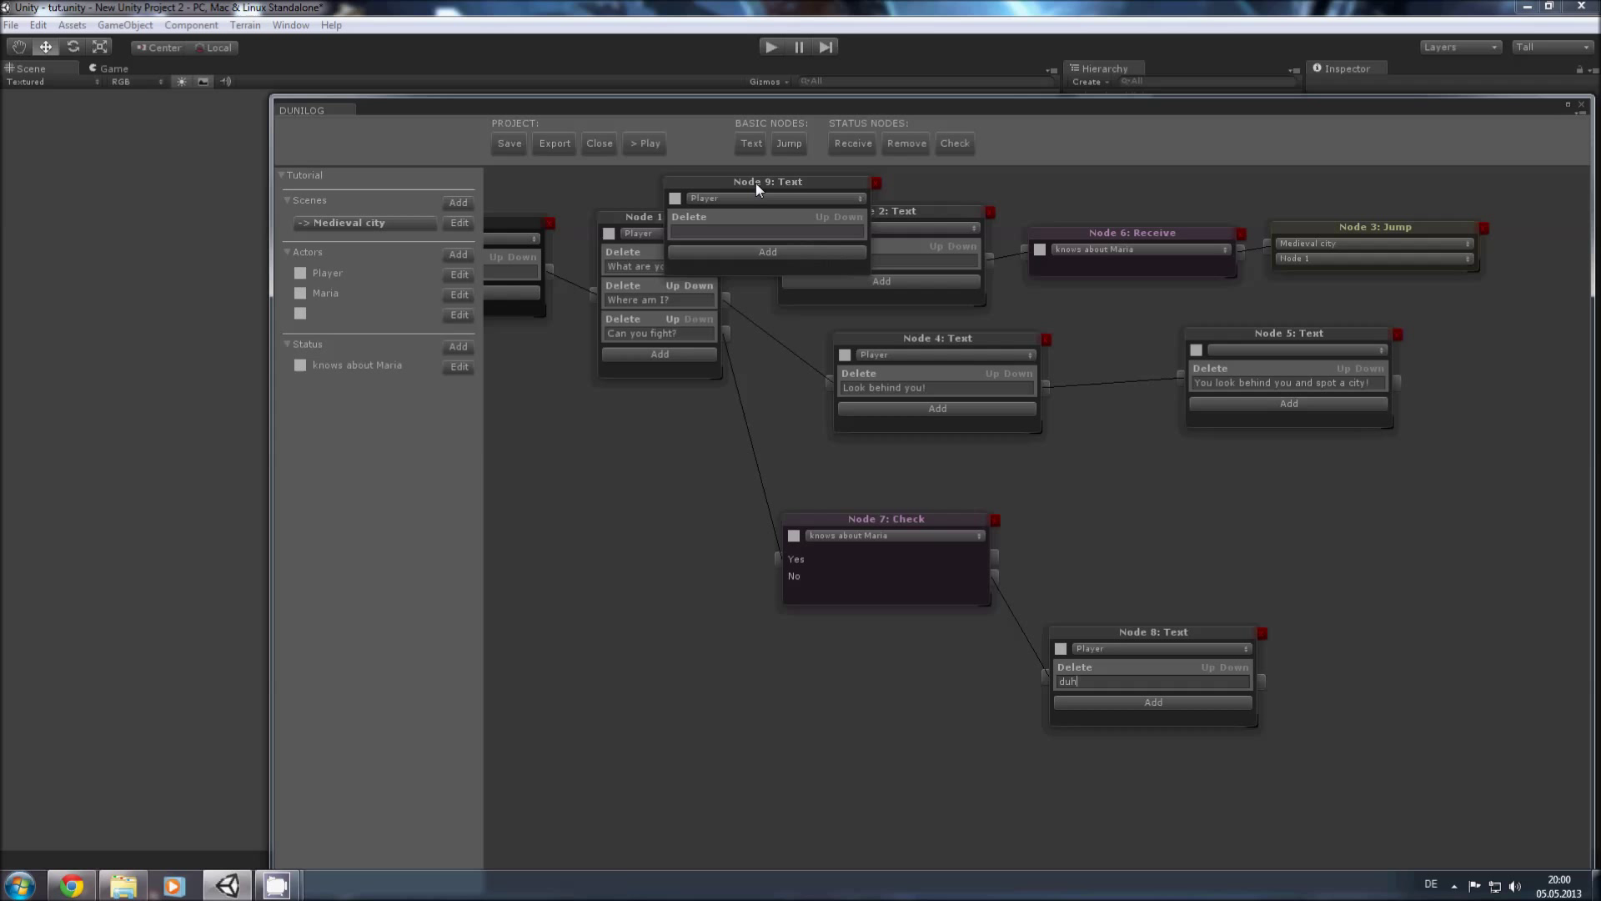
pyautogui.moveTo(755, 183); pyautogui.dragTo(1029, 356)
pyautogui.moveTo(1168, 492); pyautogui.dragTo(1167, 491)
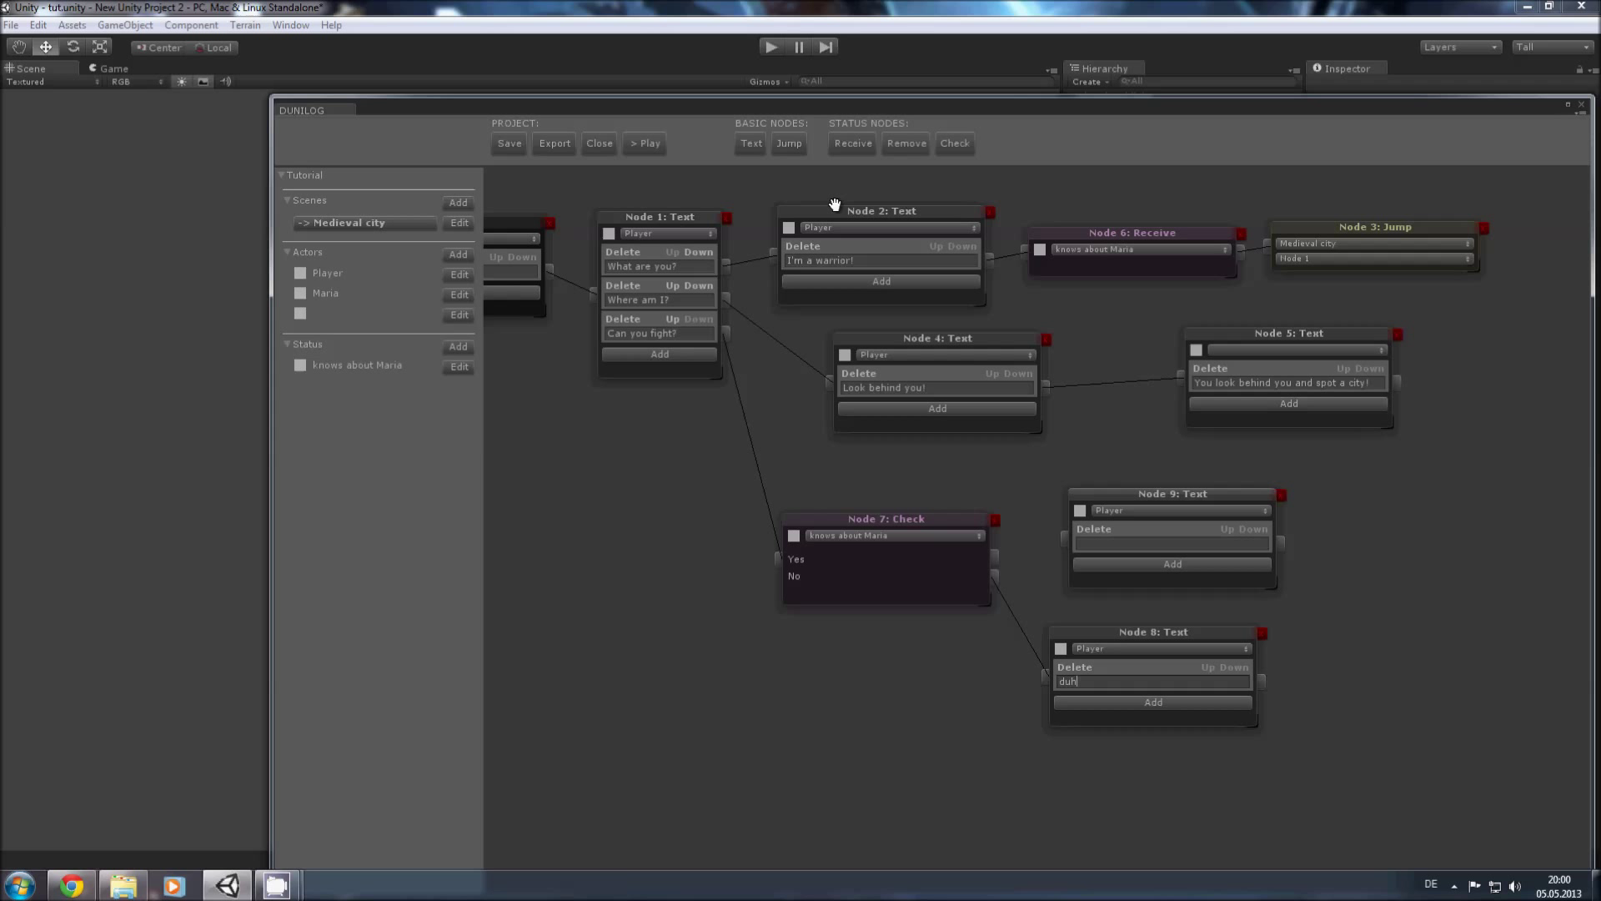
pyautogui.moveTo(995, 554); pyautogui.dragTo(1066, 540)
pyautogui.click(1143, 544)
pyautogui.write('Of course!')
pyautogui.click(664, 607)
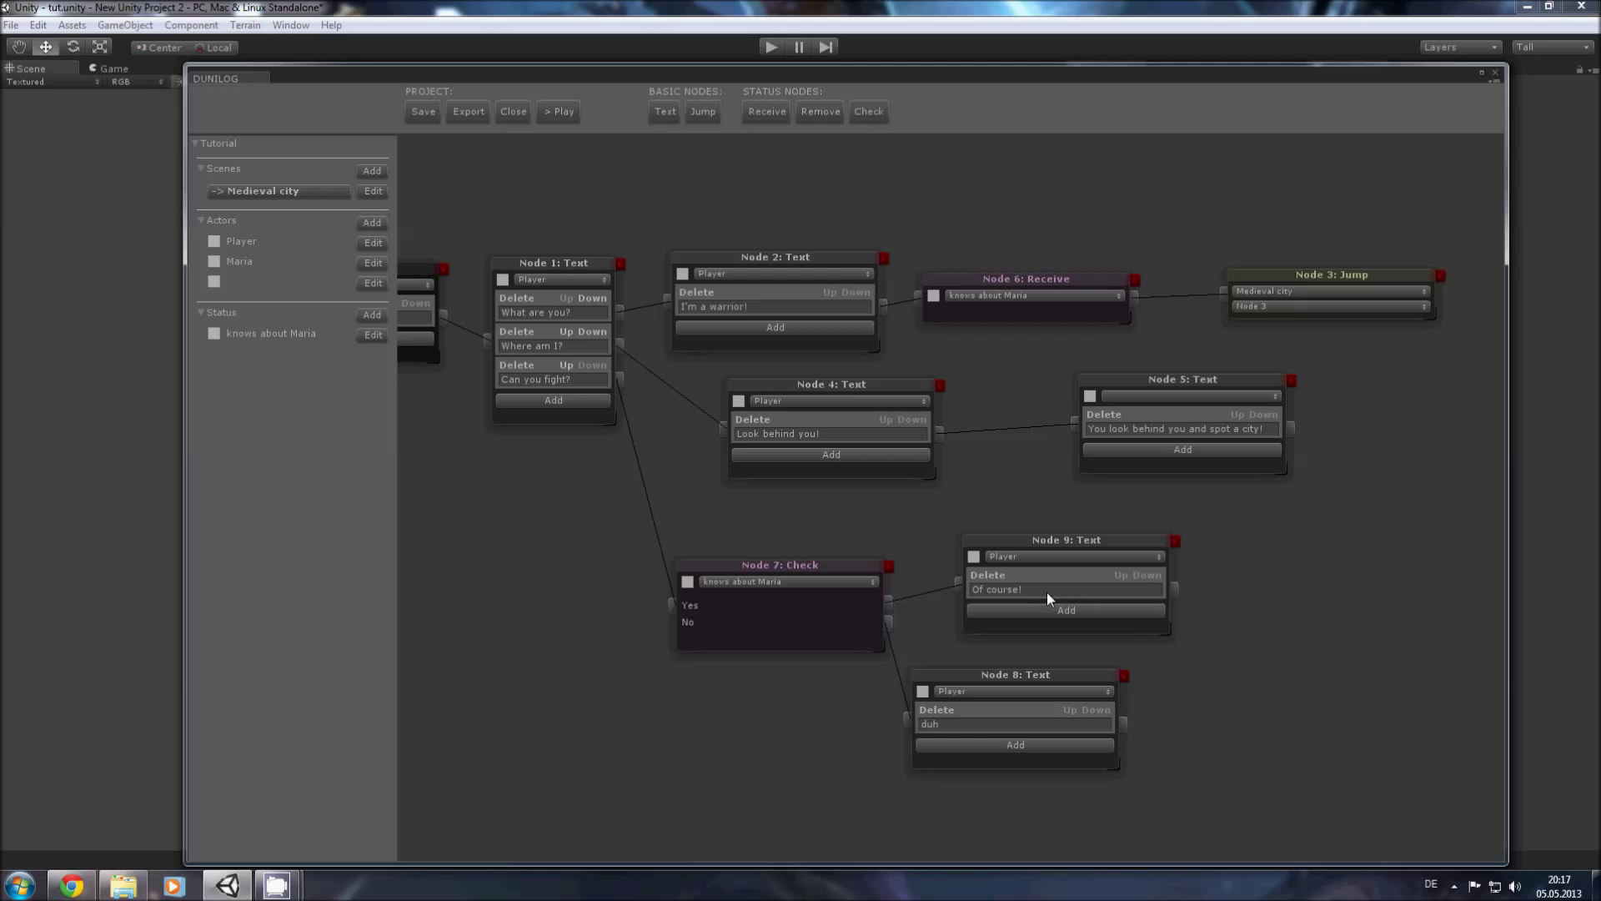
# Step: Add a Remove status node after 'Of course!' and link it and the 'duh' node to Jump
pyautogui.click(836, 111)
pyautogui.moveTo(852, 152); pyautogui.dragTo(1353, 558)
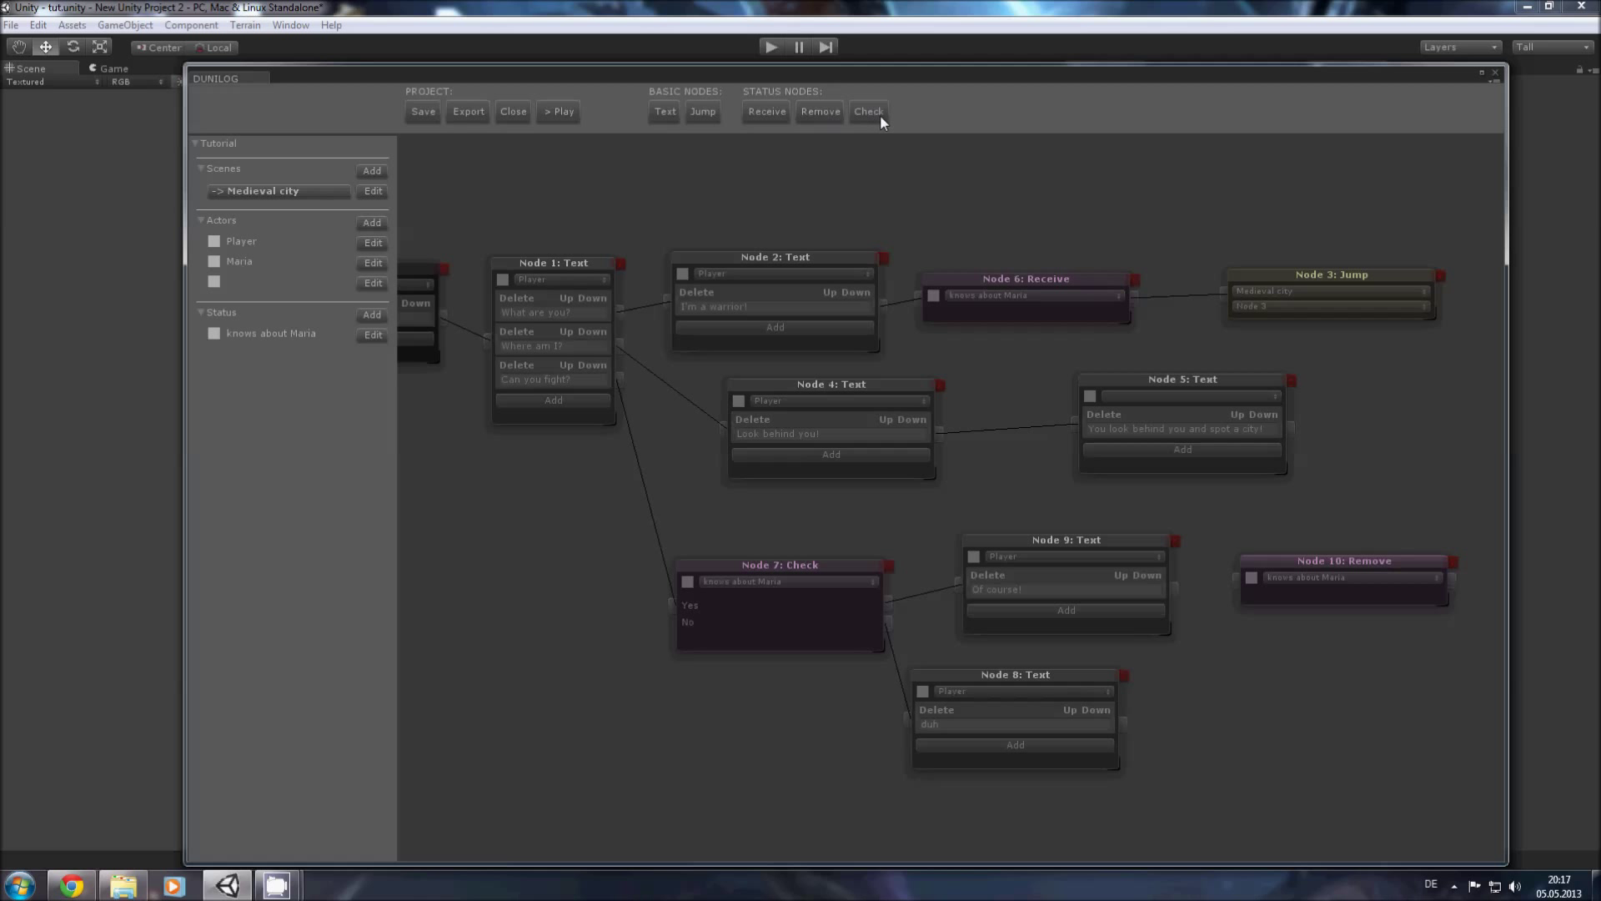
pyautogui.click(1172, 589)
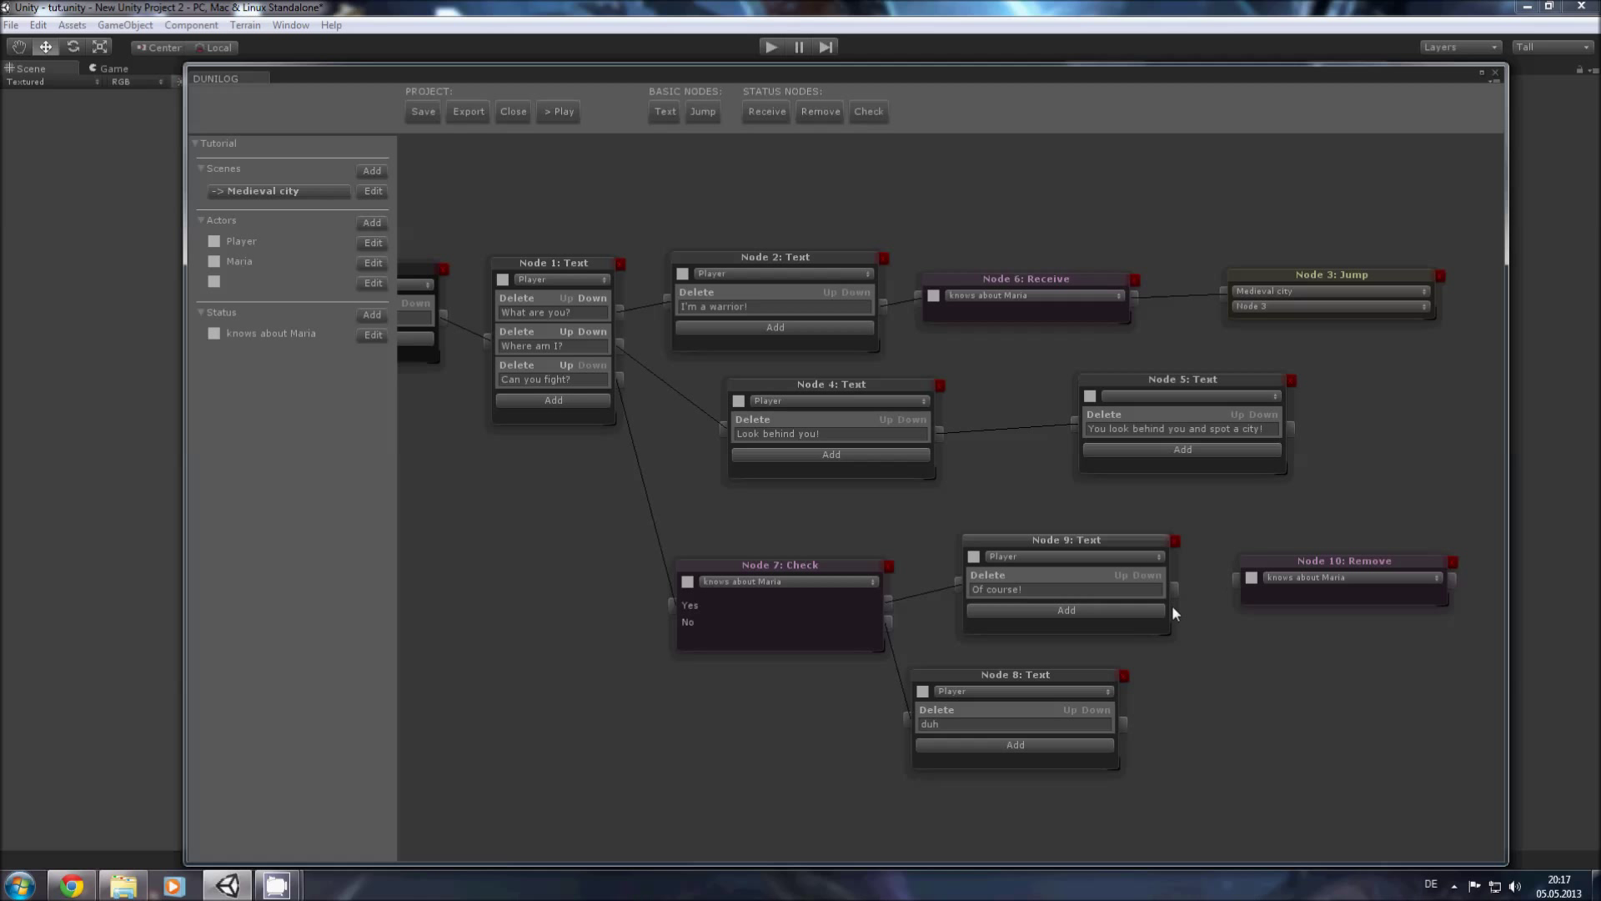
pyautogui.moveTo(1174, 588); pyautogui.dragTo(1236, 582)
pyautogui.moveTo(1355, 562); pyautogui.dragTo(1317, 565)
pyautogui.moveTo(1418, 583); pyautogui.dragTo(1223, 291)
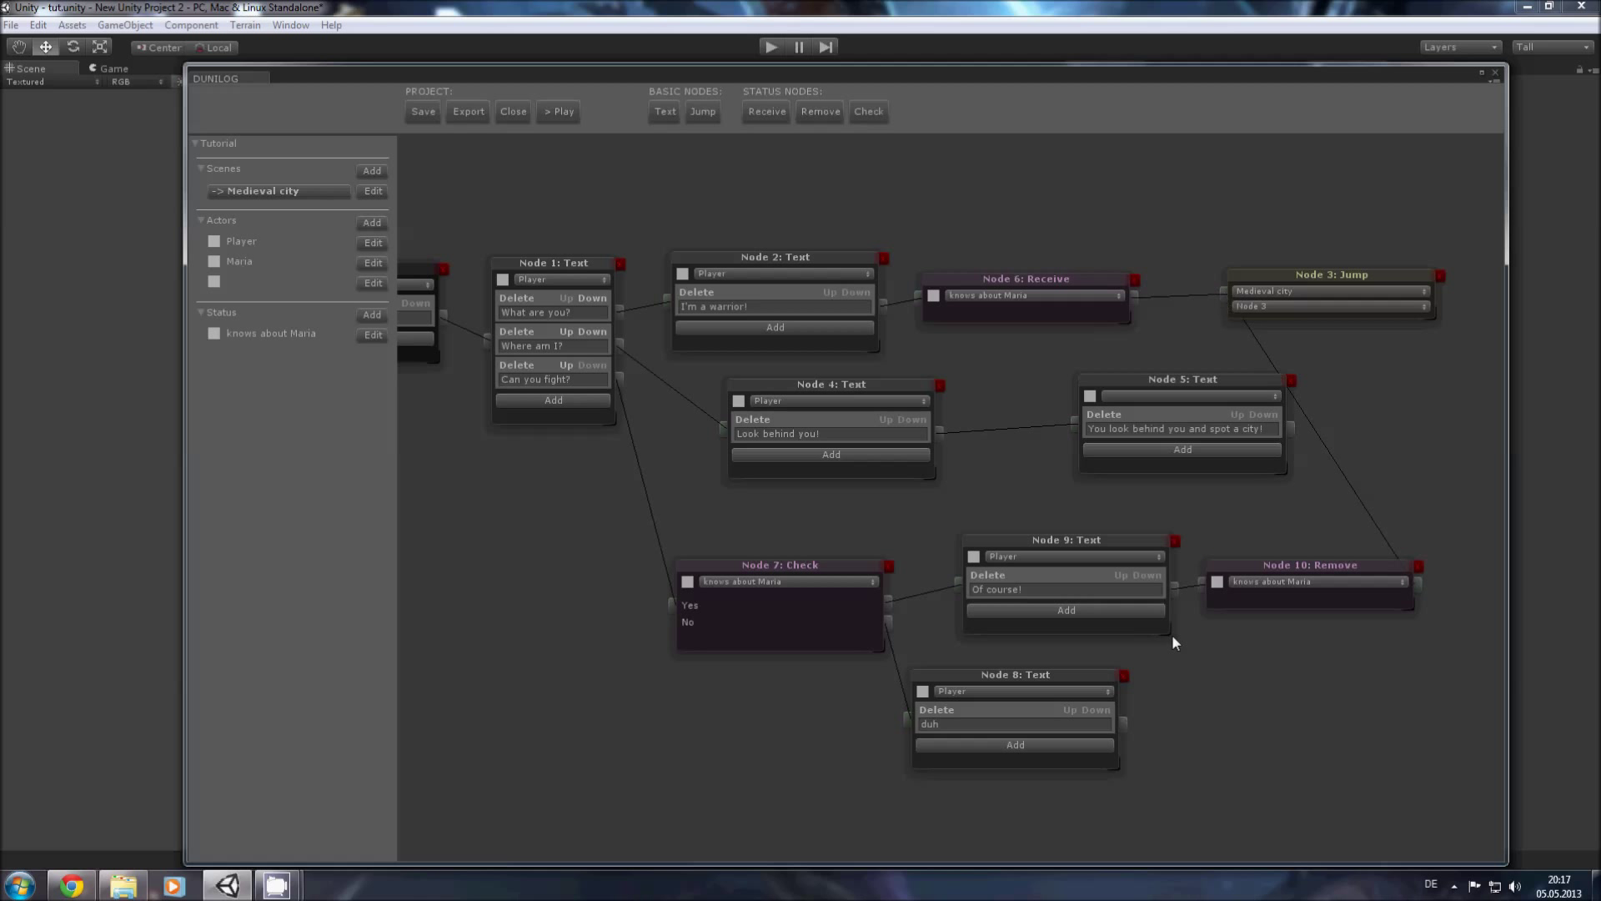
pyautogui.moveTo(1123, 723); pyautogui.dragTo(1225, 294)
pyautogui.click(472, 116)
# Step: Export the dialogue and play-test it, choosing 'Can you fight?' to get the 'duh' answer
pyautogui.click(464, 112)
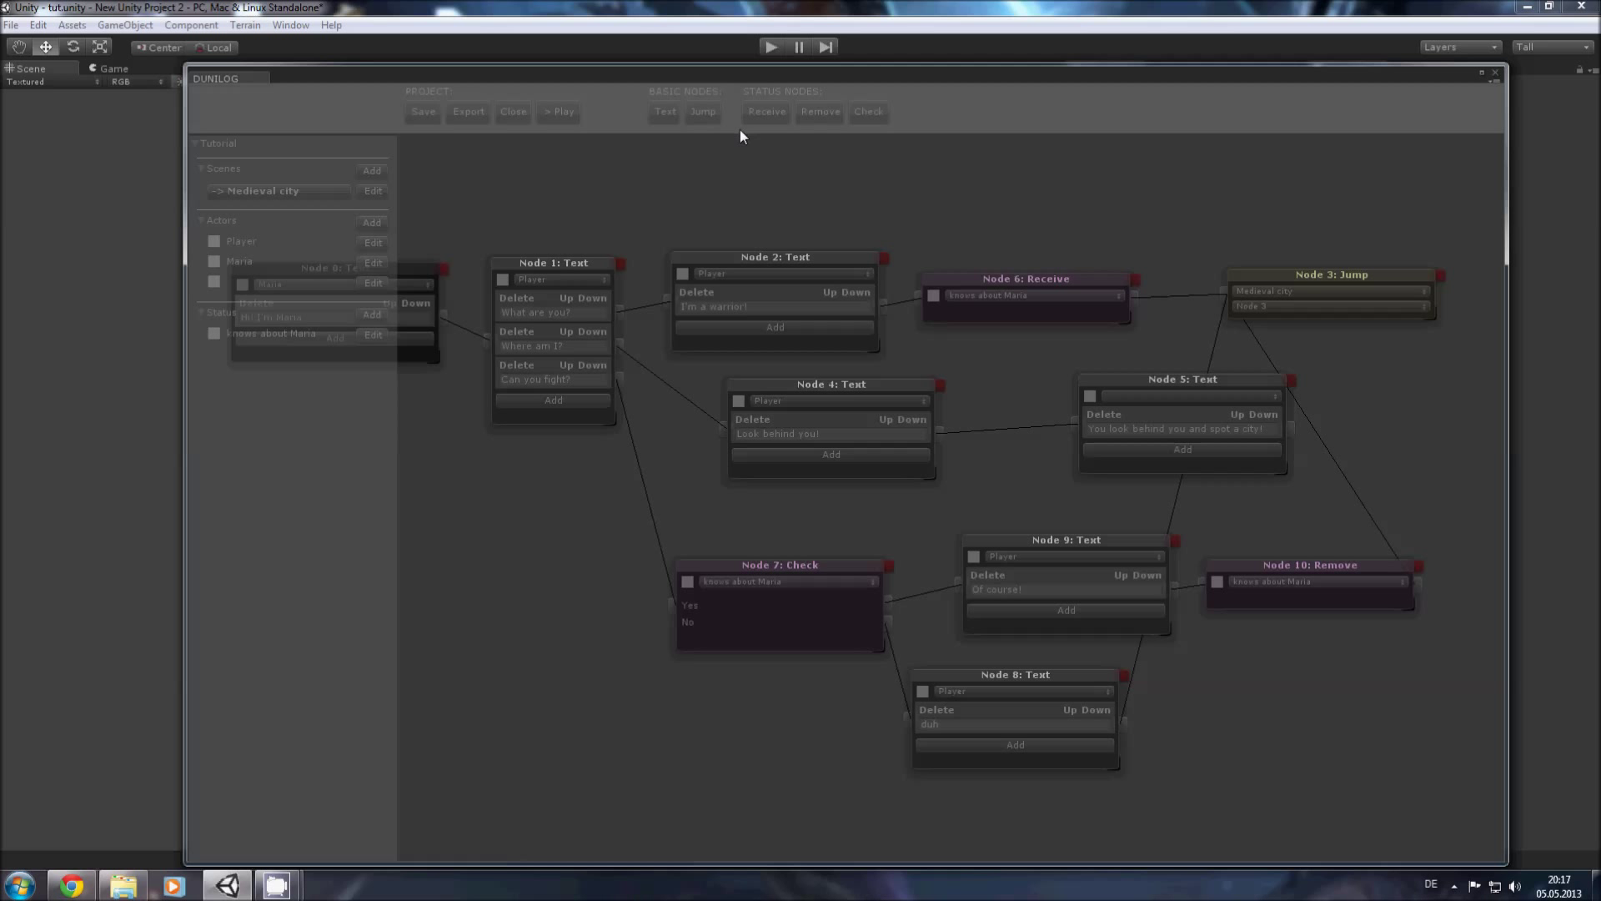
pyautogui.click(1494, 72)
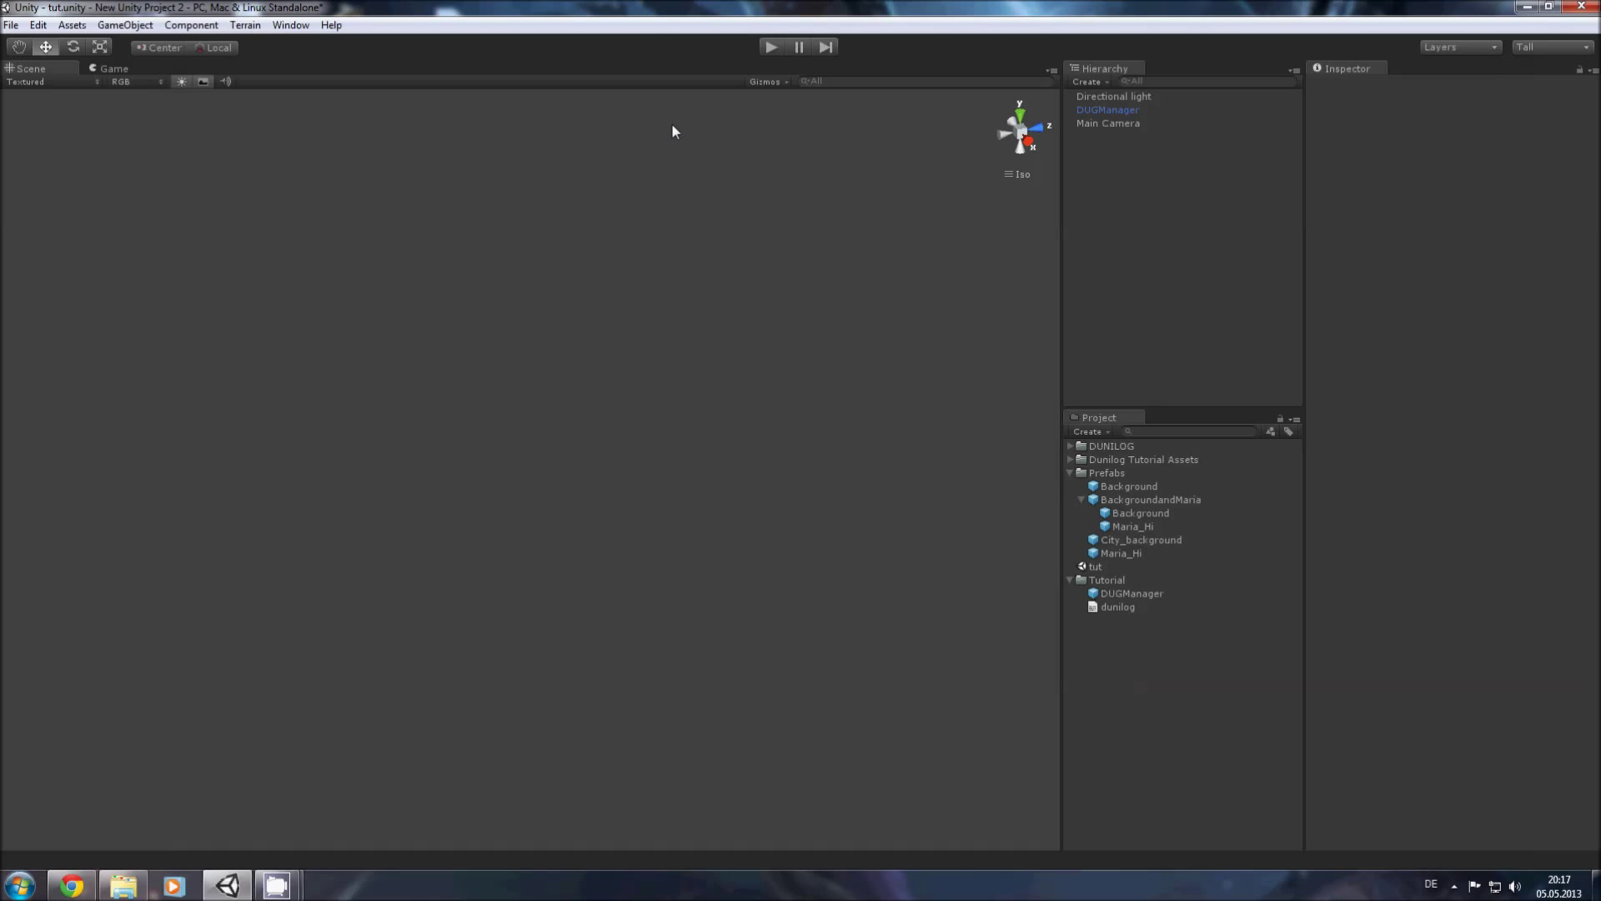
pyautogui.click(772, 49)
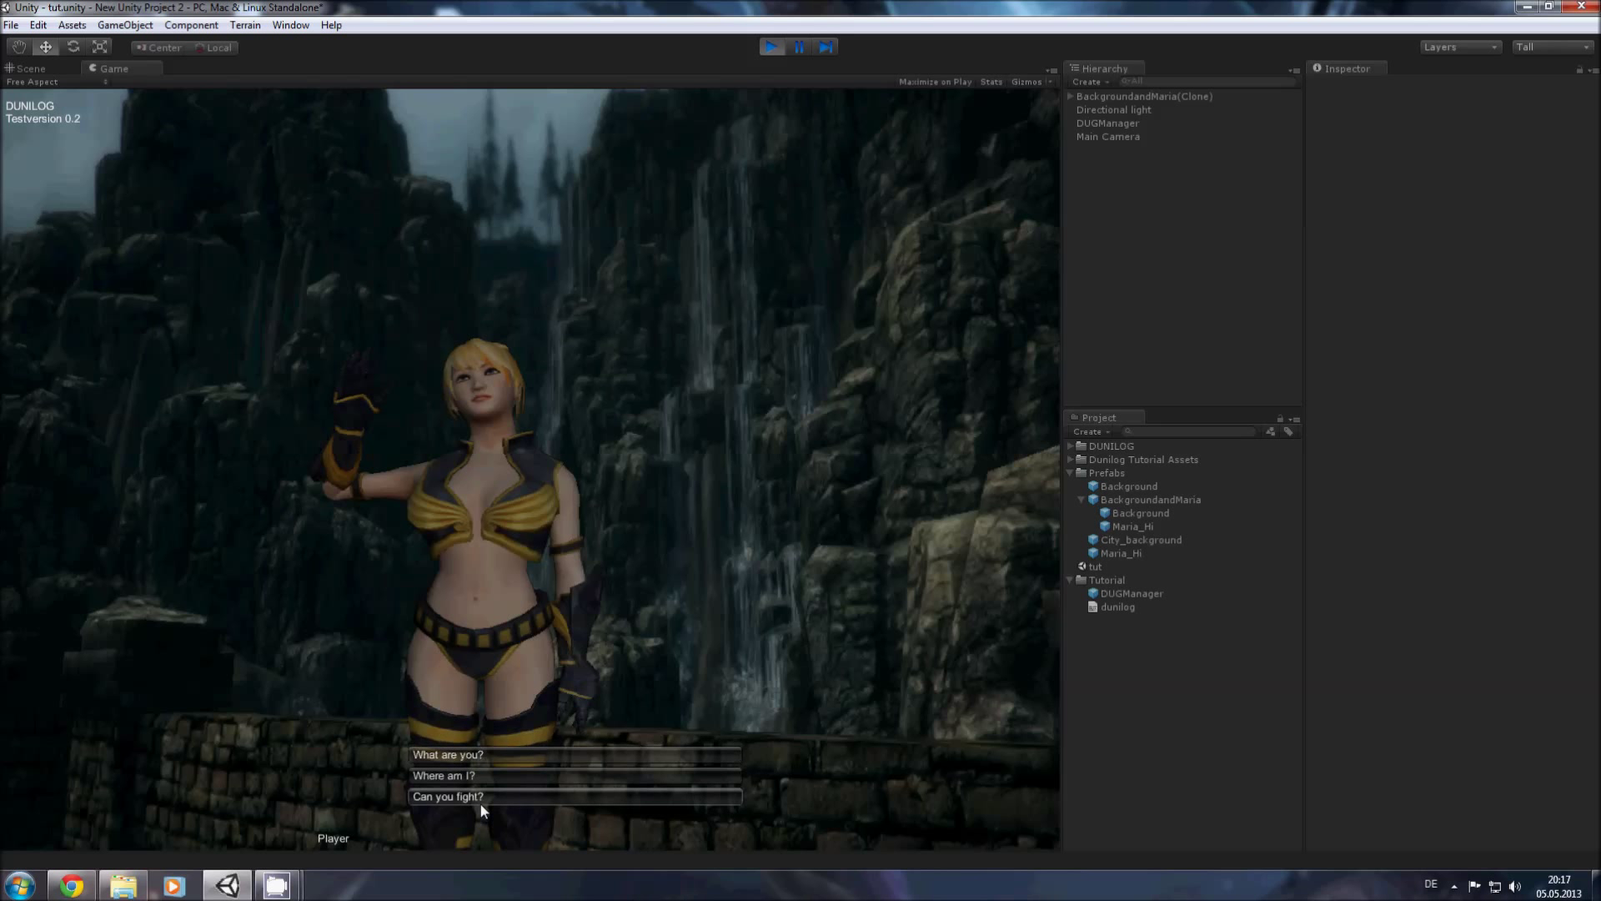
pyautogui.click(482, 799)
pyautogui.click(464, 757)
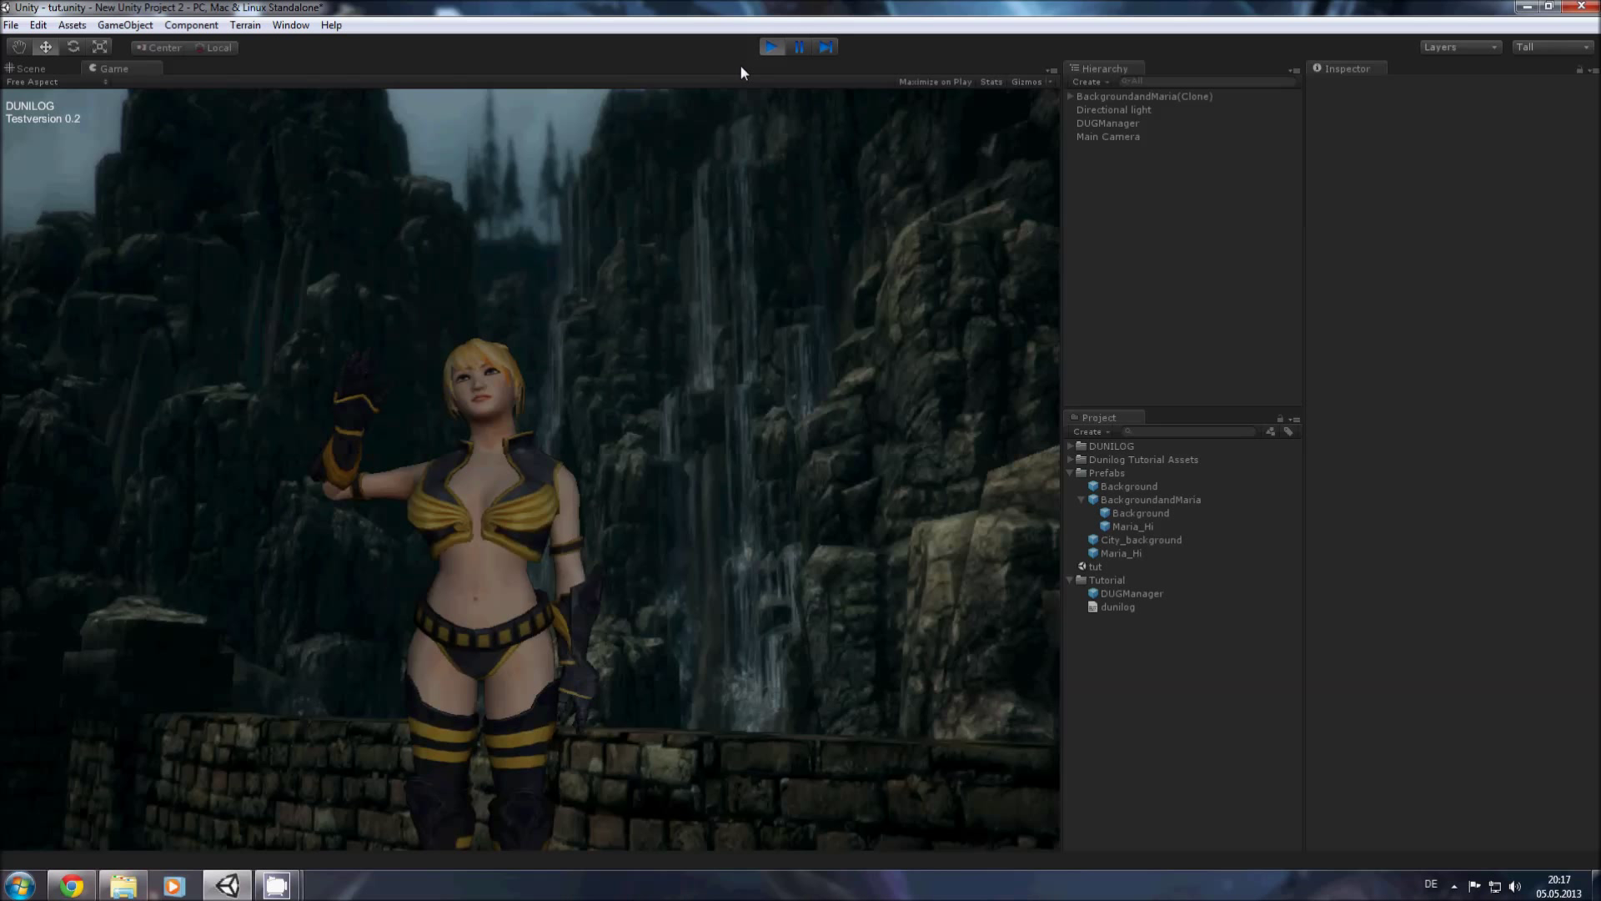
pyautogui.click(772, 48)
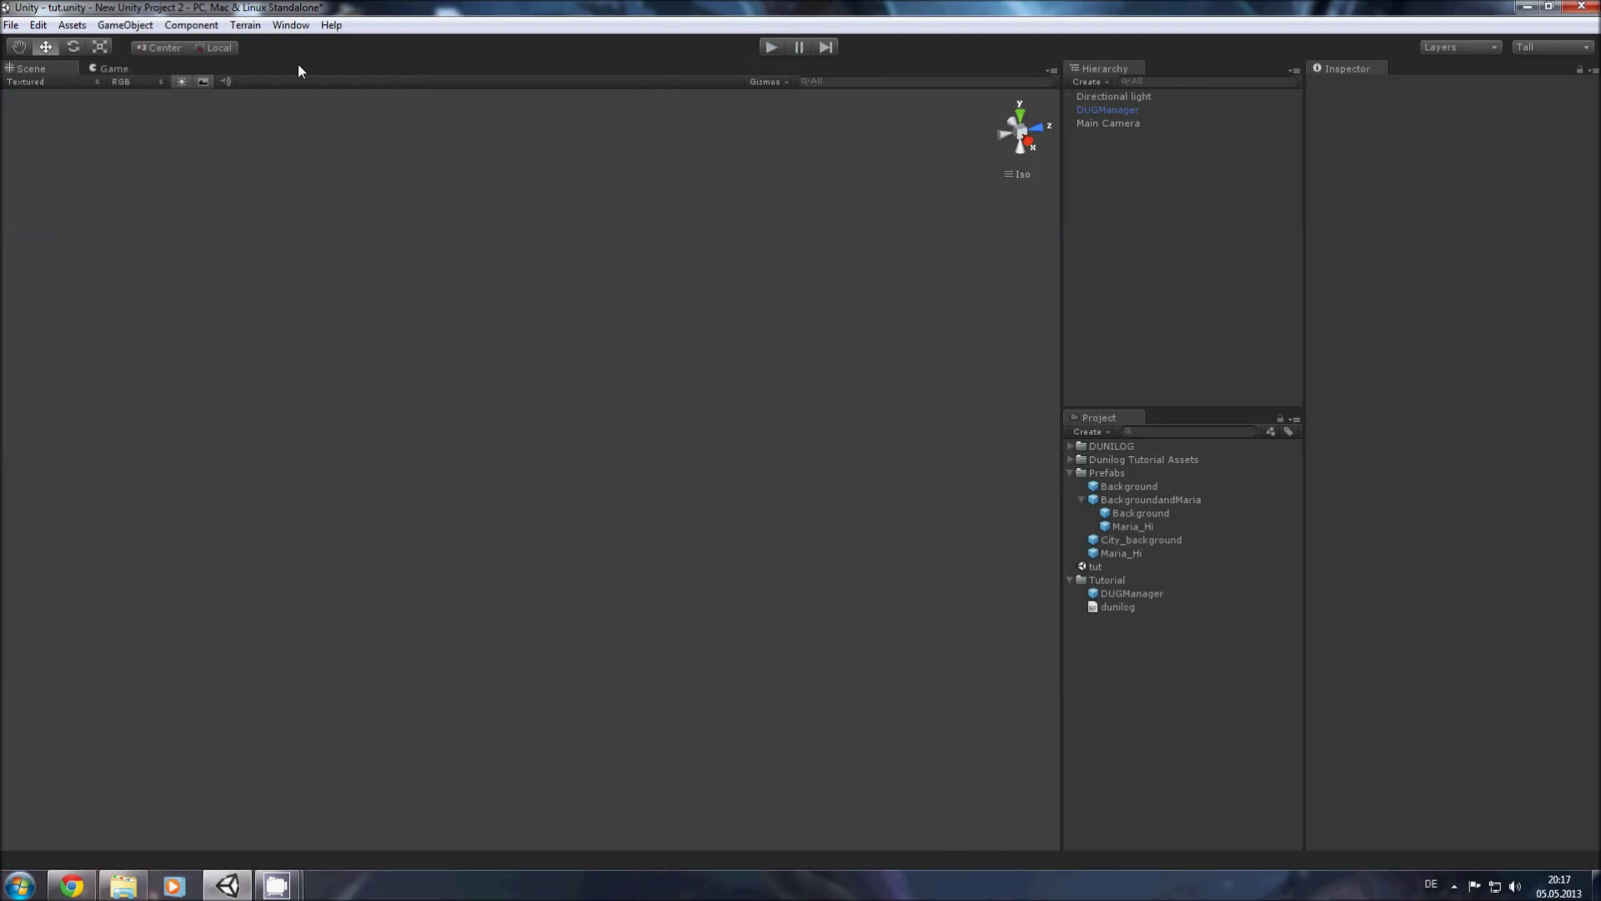
pyautogui.click(274, 27)
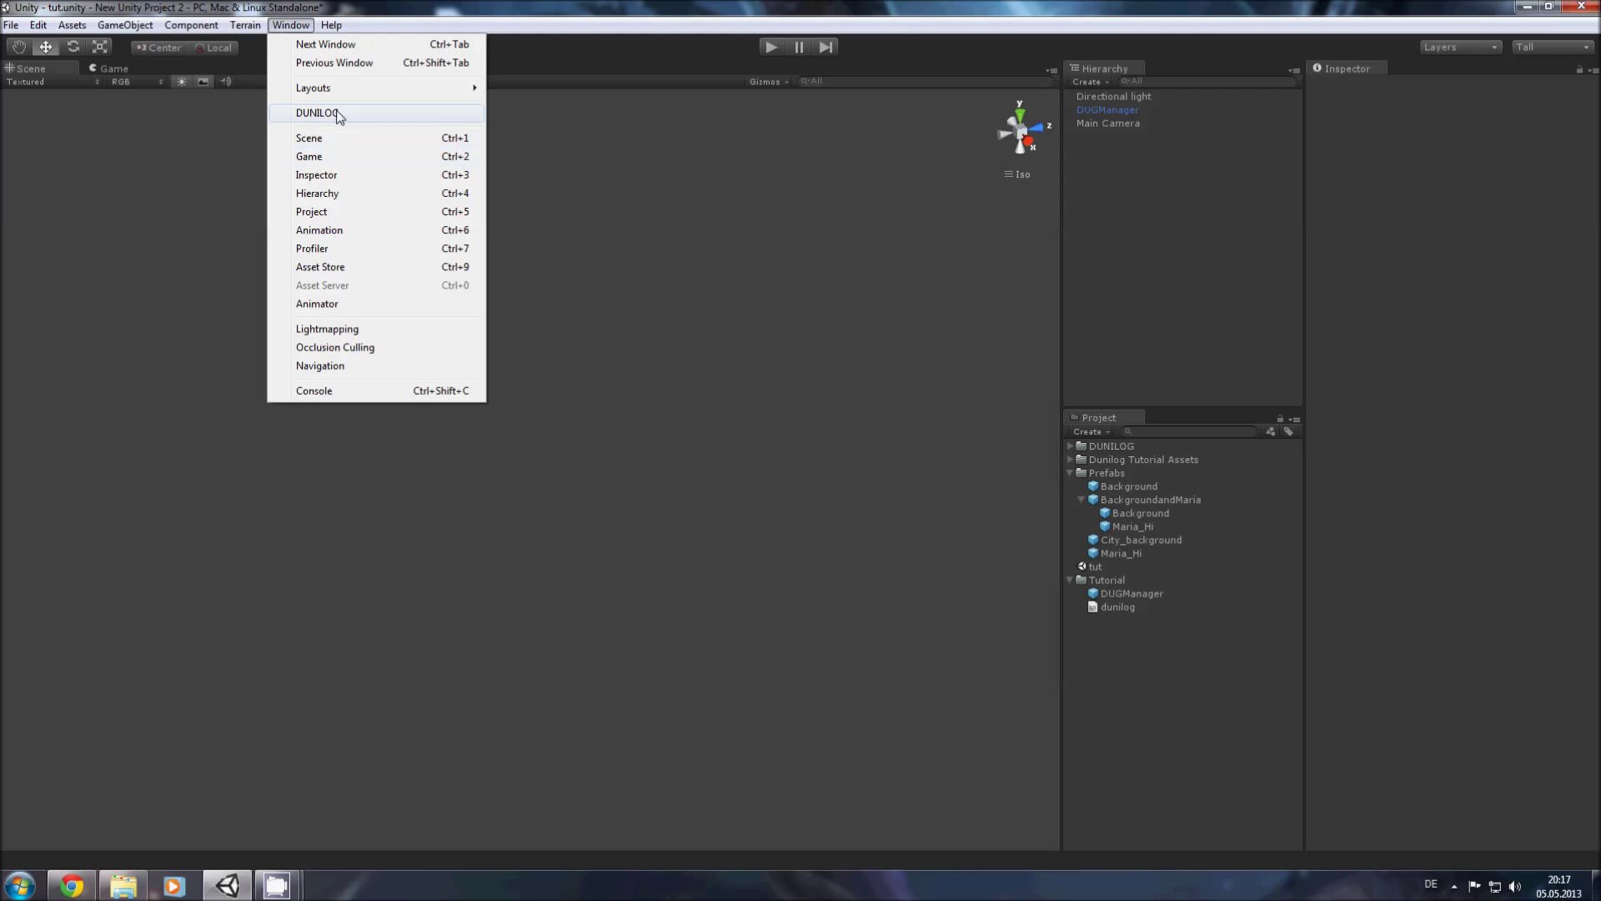
# Step: Reopen the Tutorial dialogue project in the DUNILOG editor
pyautogui.click(300, 108)
pyautogui.click(562, 104)
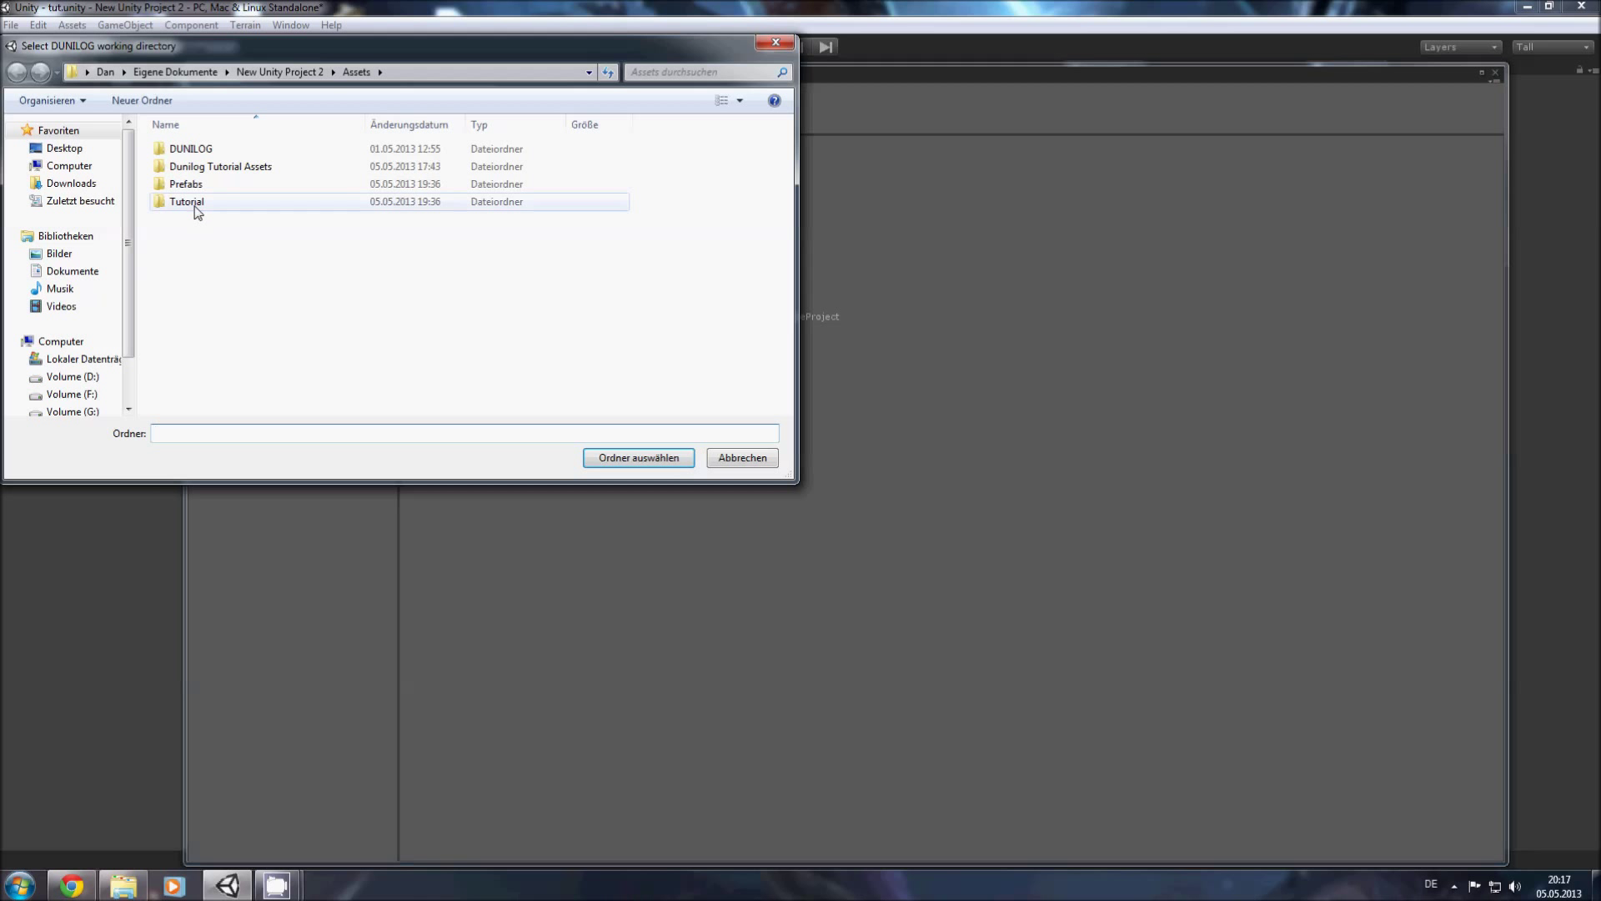
pyautogui.click(190, 203)
pyautogui.click(639, 458)
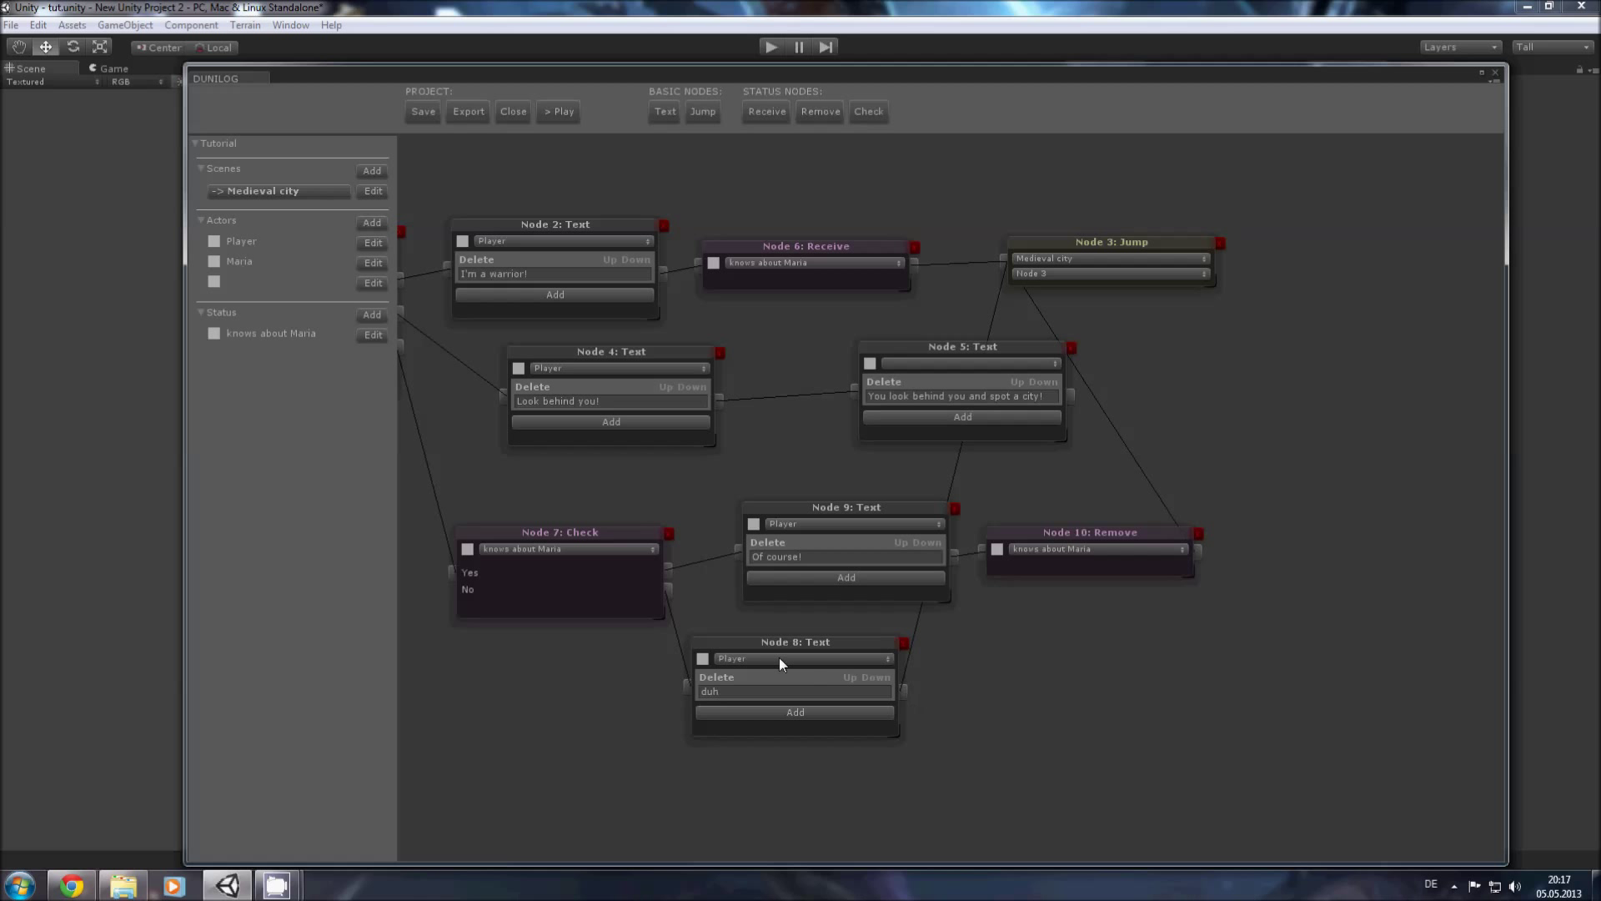
# Step: Point the Node 3 Jump node at Node 1 and export the dialogue
pyautogui.moveTo(788, 642); pyautogui.dragTo(747, 648)
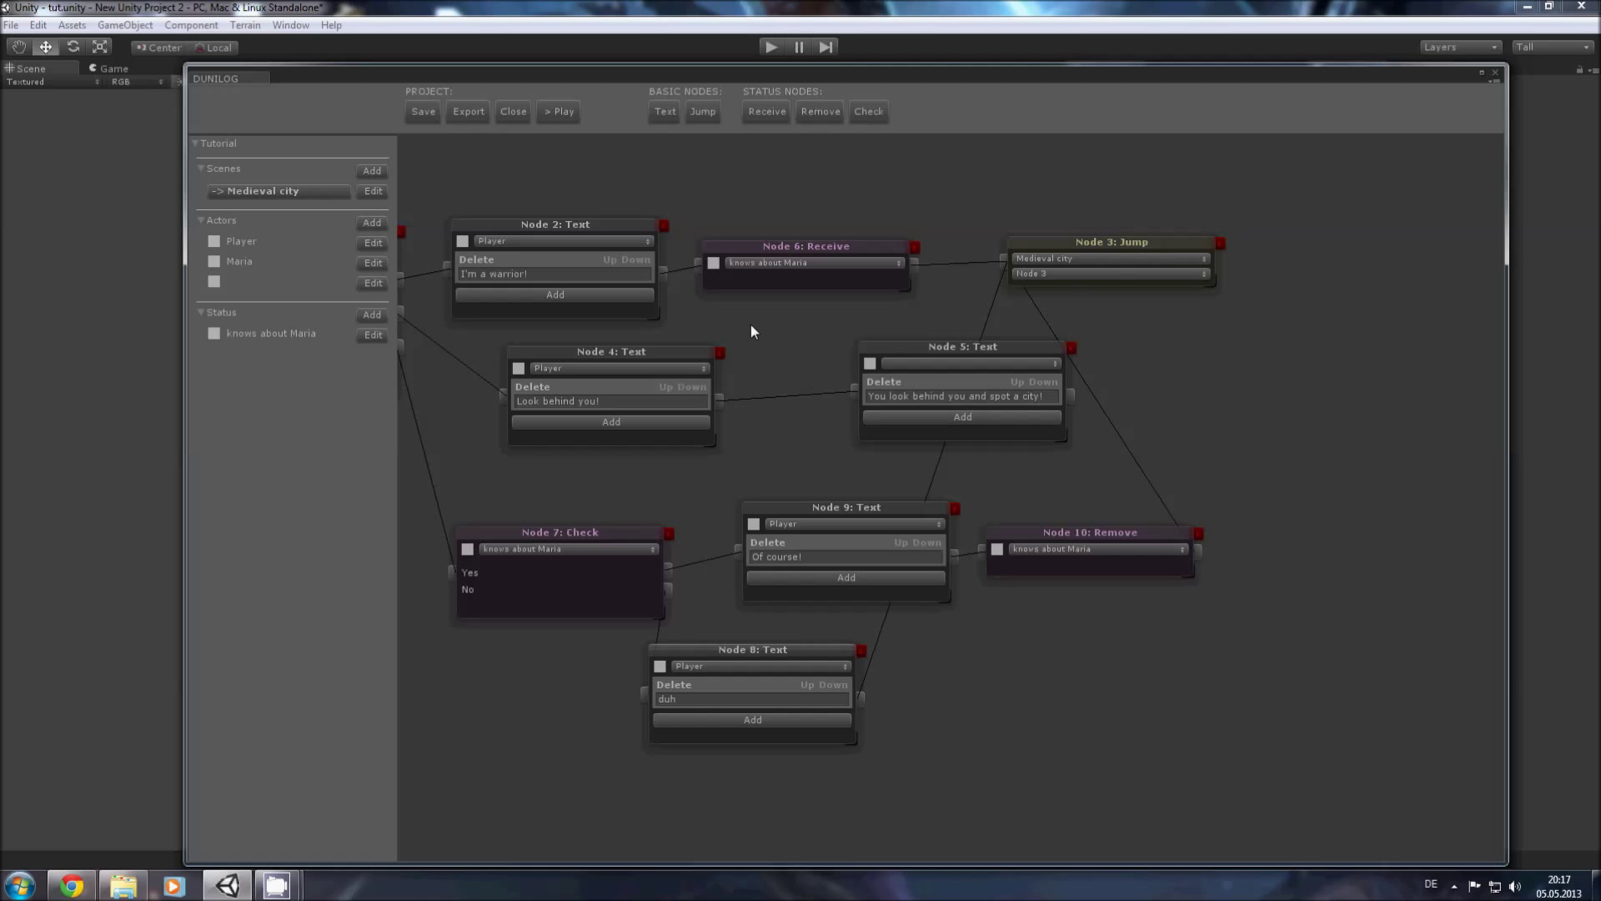
pyautogui.scroll(-5, 964, 384)
pyautogui.moveTo(543, 339); pyautogui.dragTo(617, 638, button='middle')
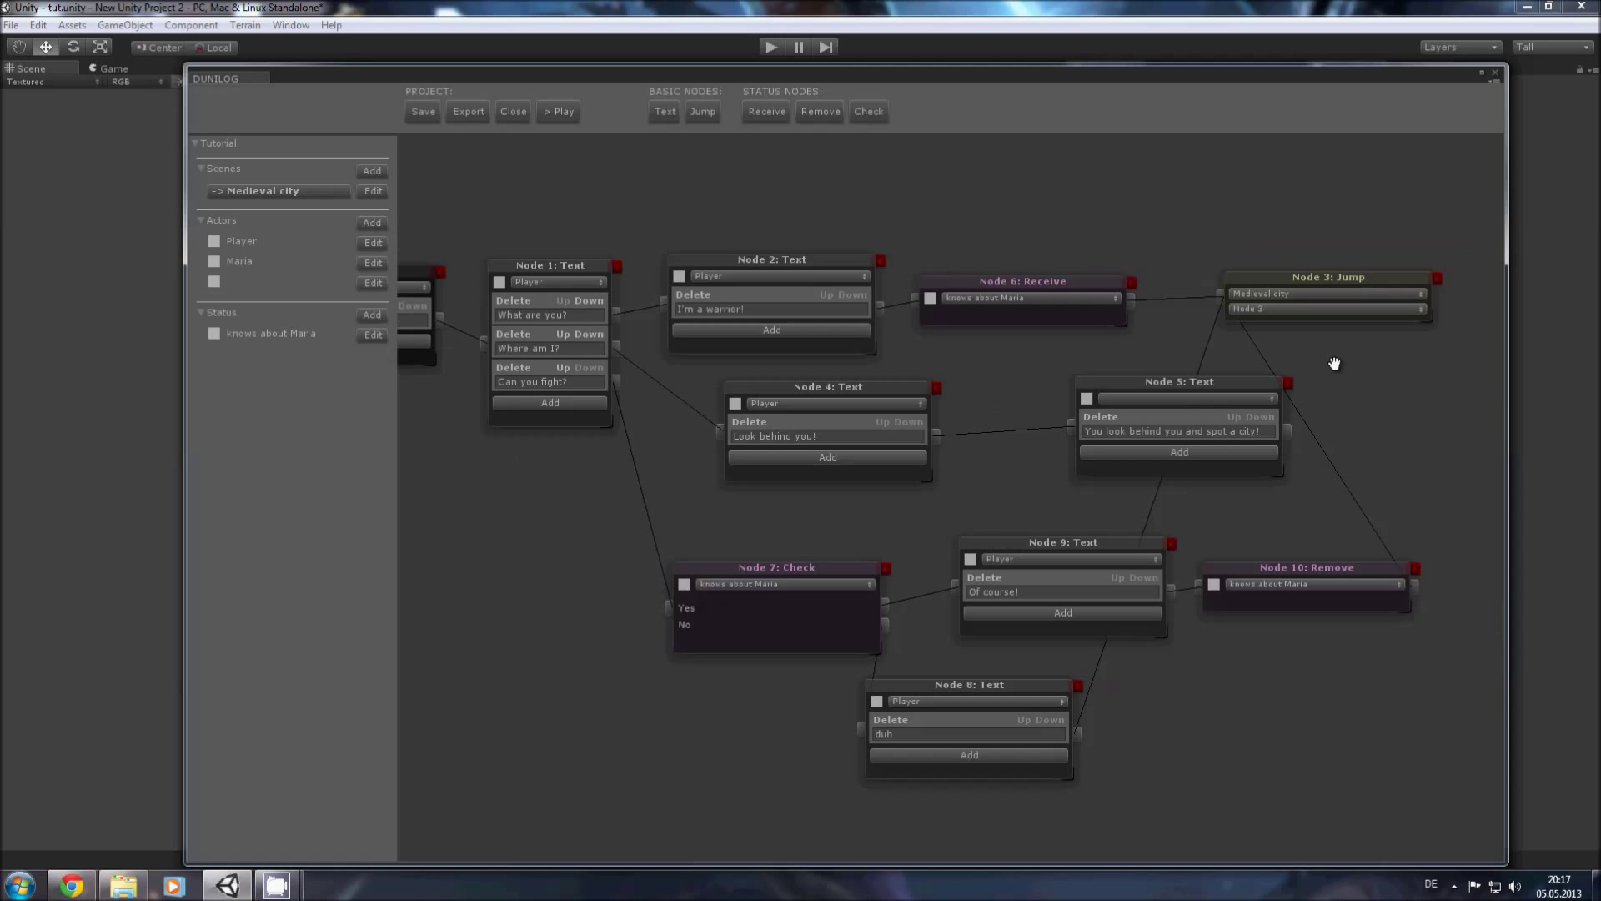
pyautogui.click(1334, 309)
pyautogui.click(1273, 347)
pyautogui.click(701, 113)
pyautogui.click(463, 113)
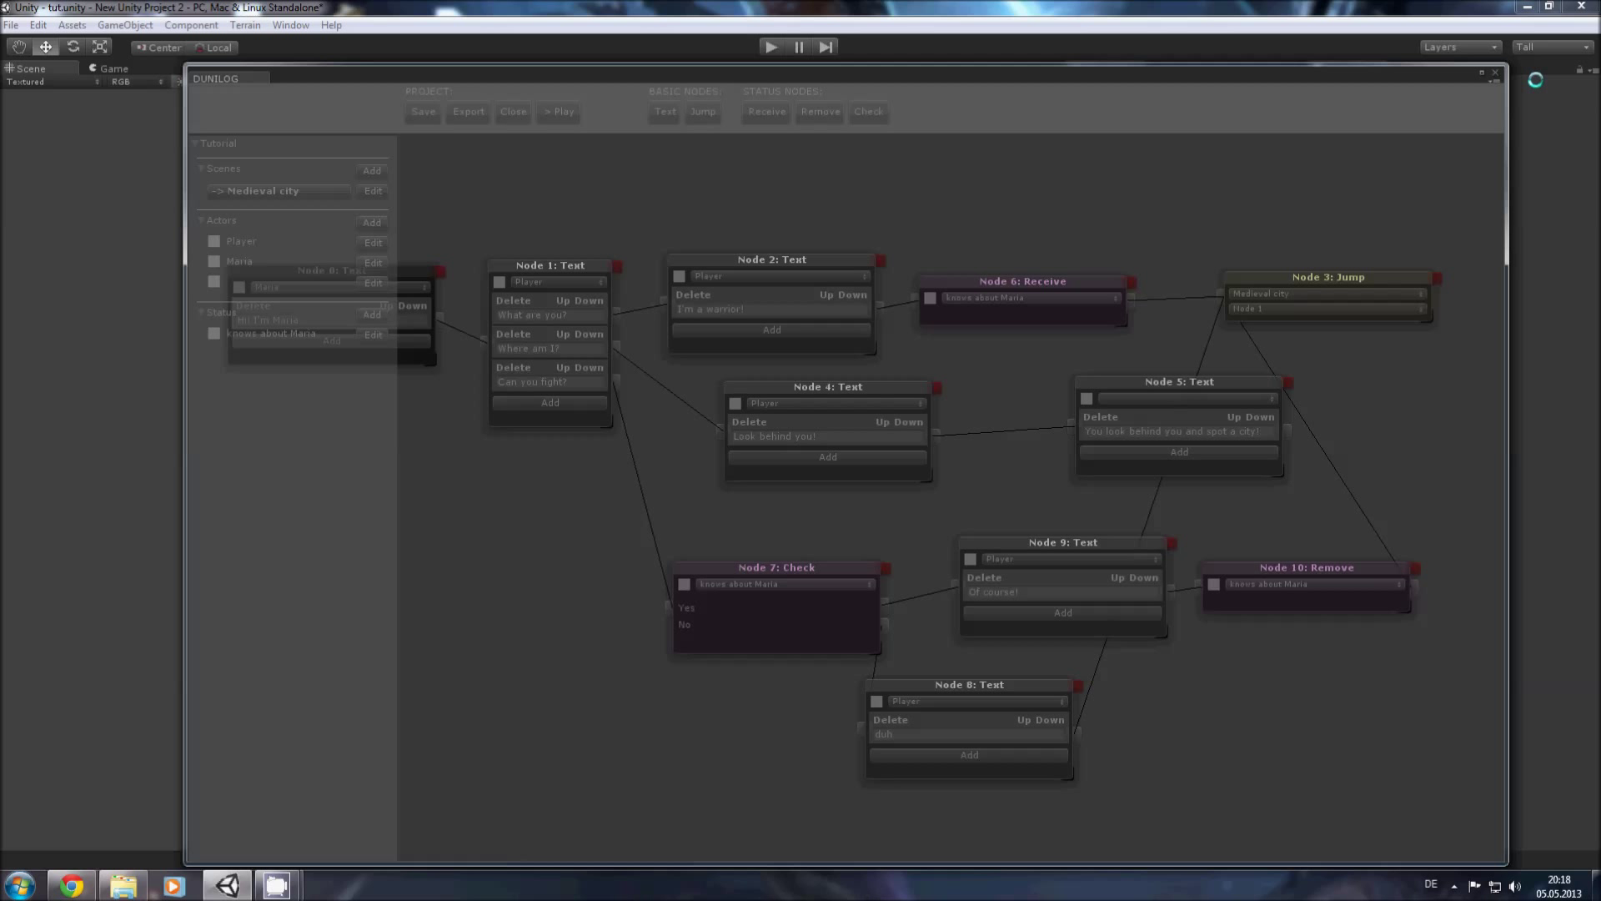
# Step: Close DUNILOG, start Play, and advance past Maria's greeting to the reply choices
pyautogui.click(1495, 73)
pyautogui.click(780, 48)
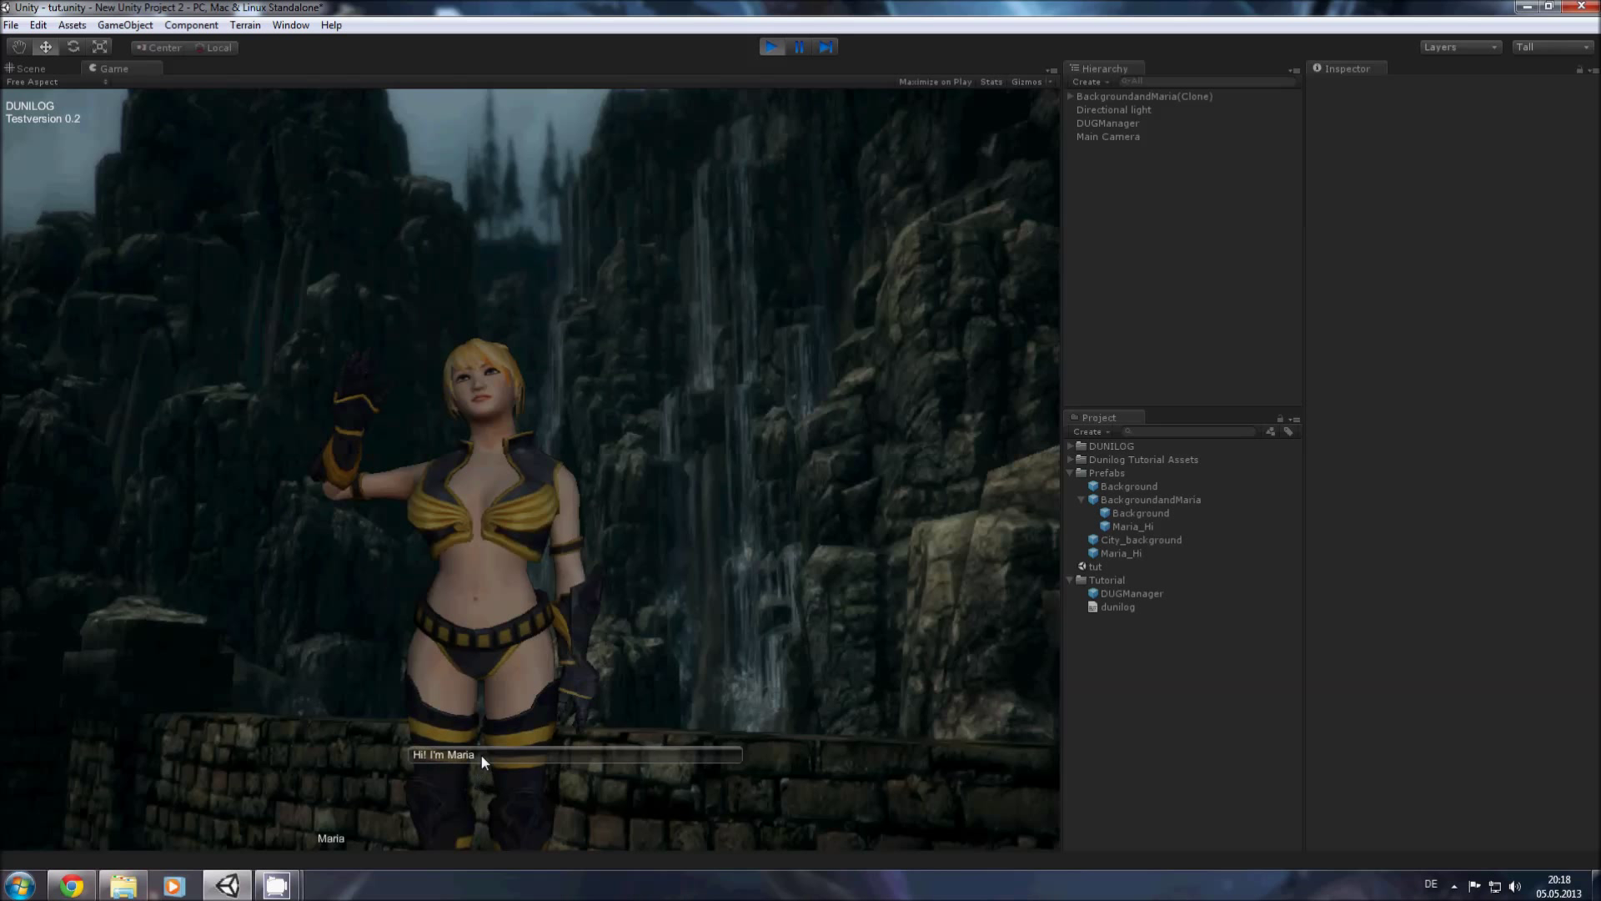
pyautogui.click(482, 756)
pyautogui.click(459, 796)
pyautogui.click(464, 754)
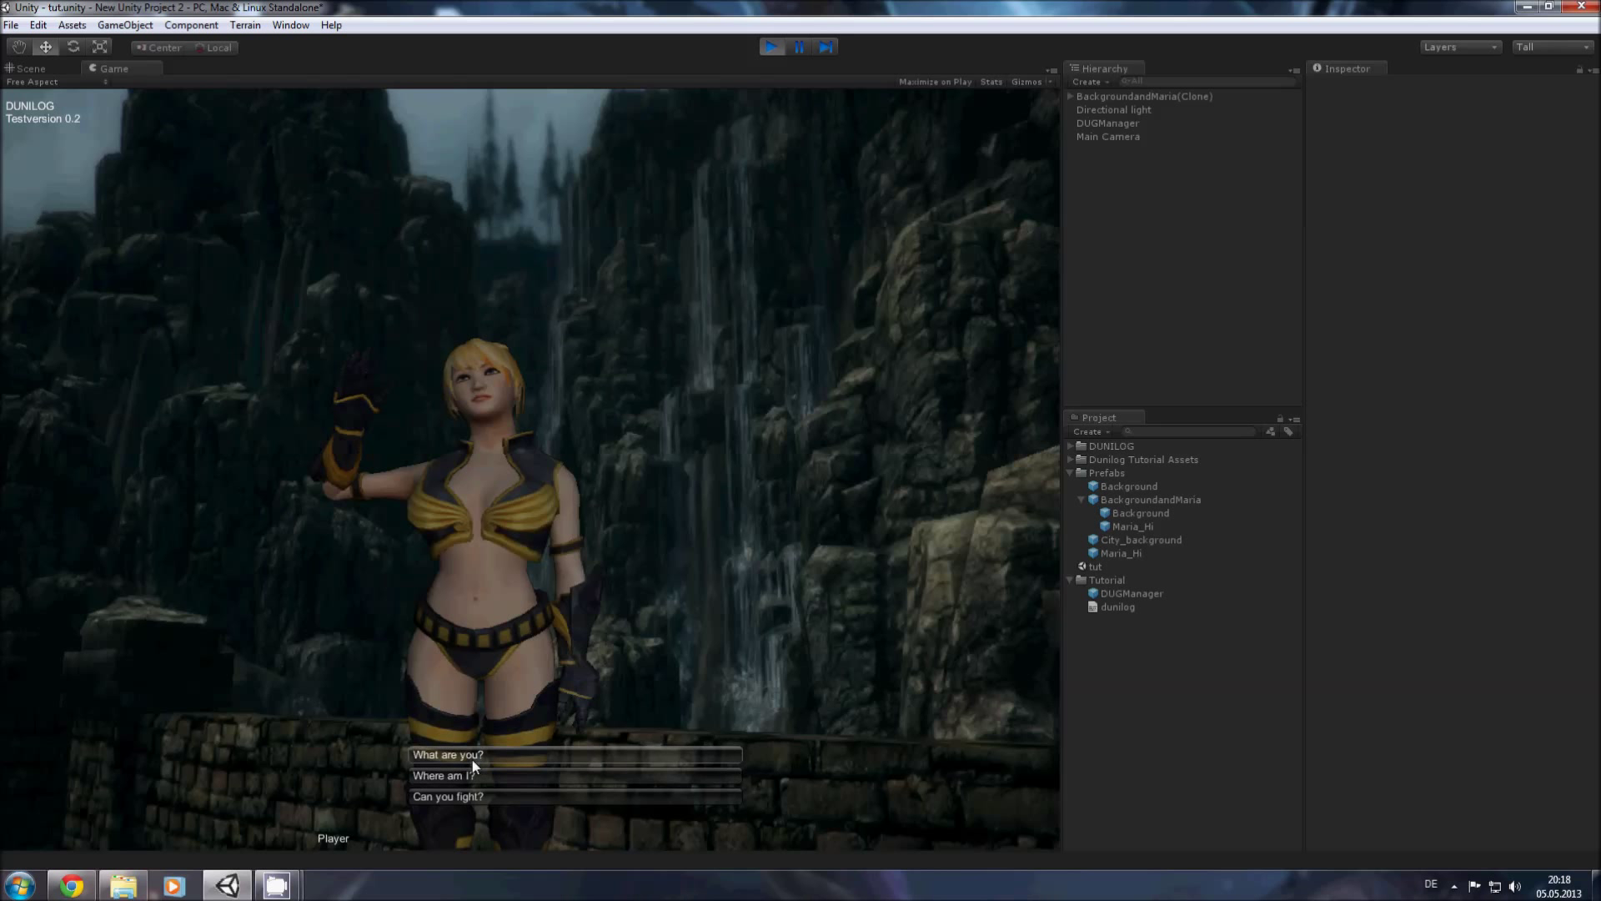
# Step: Ask 'What are you?' then 'Can you fight?', get 'Of course!', and stop playing
pyautogui.click(472, 755)
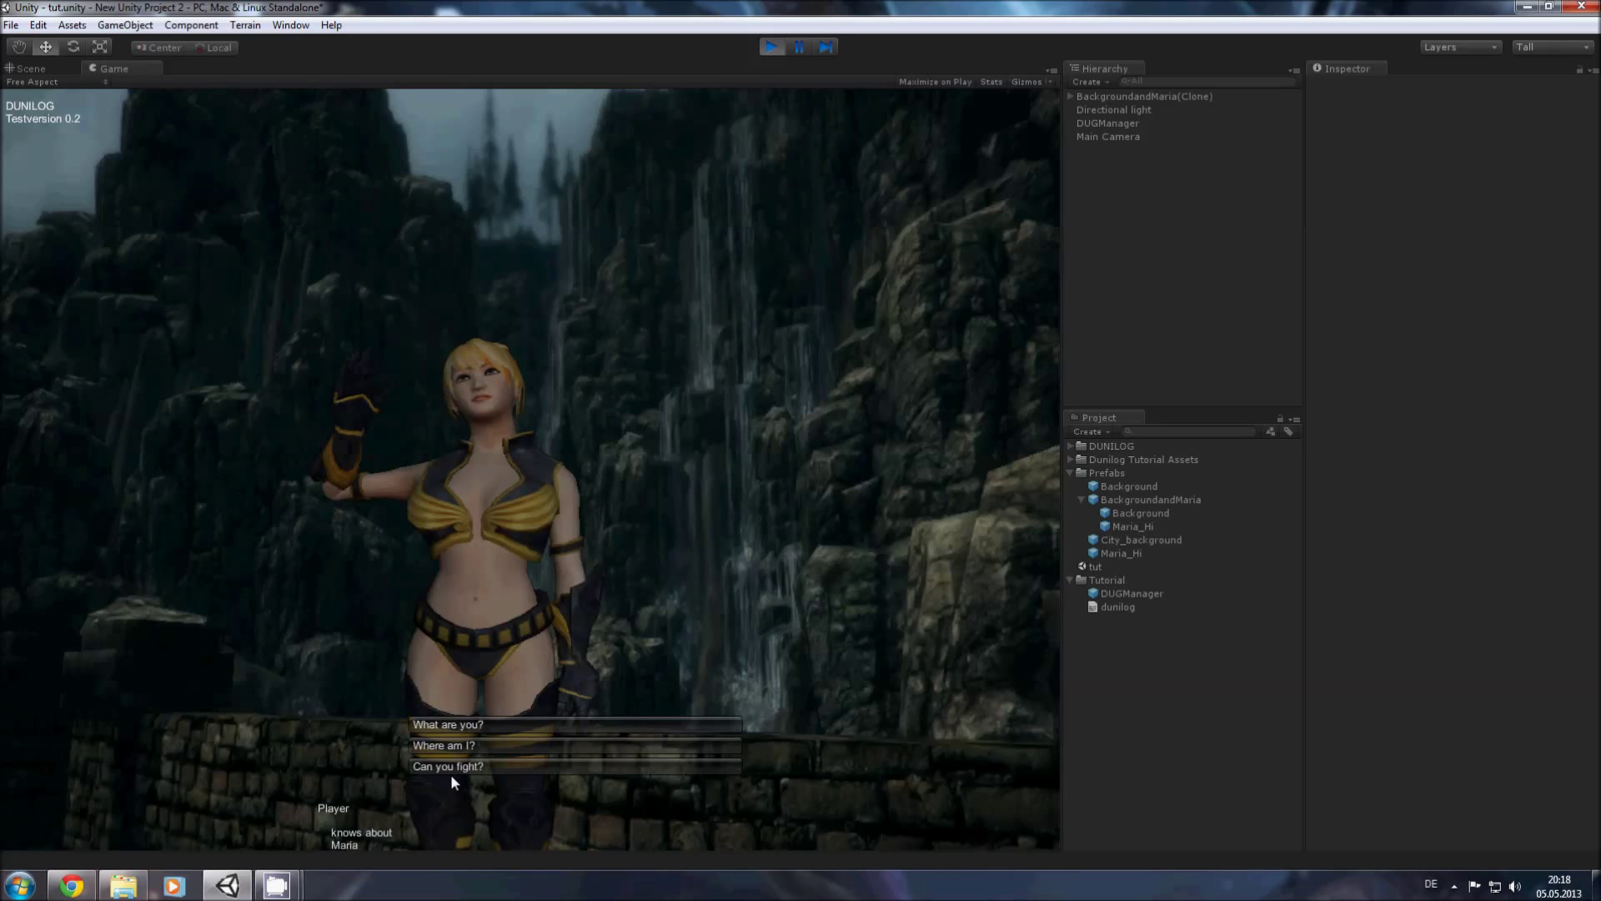
pyautogui.click(441, 769)
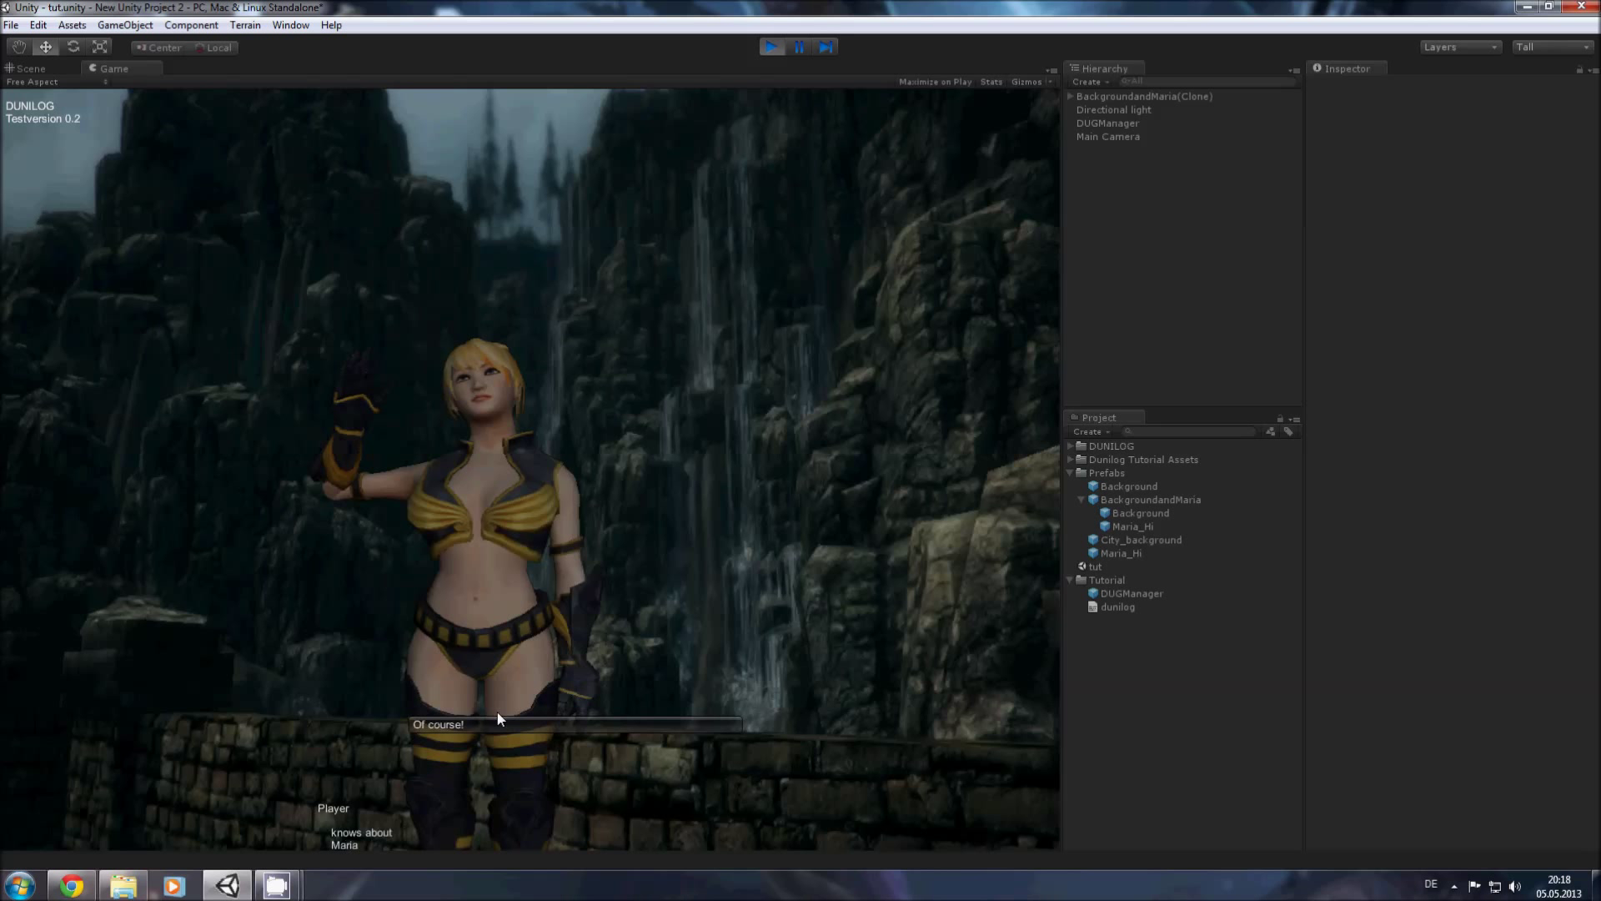
pyautogui.click(523, 726)
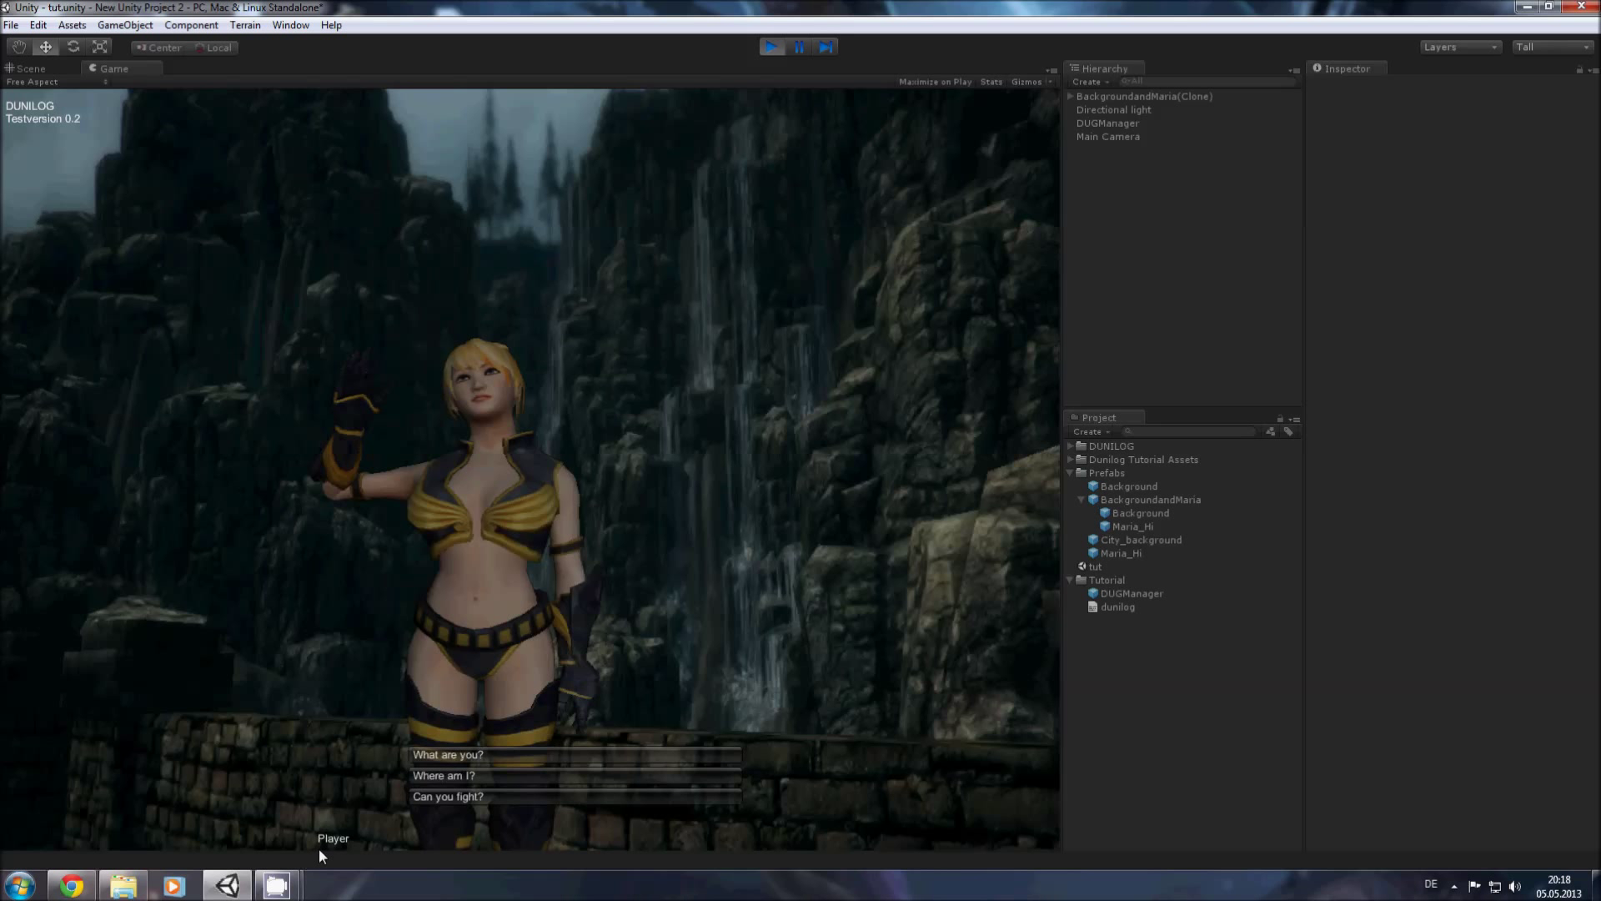
pyautogui.click(771, 47)
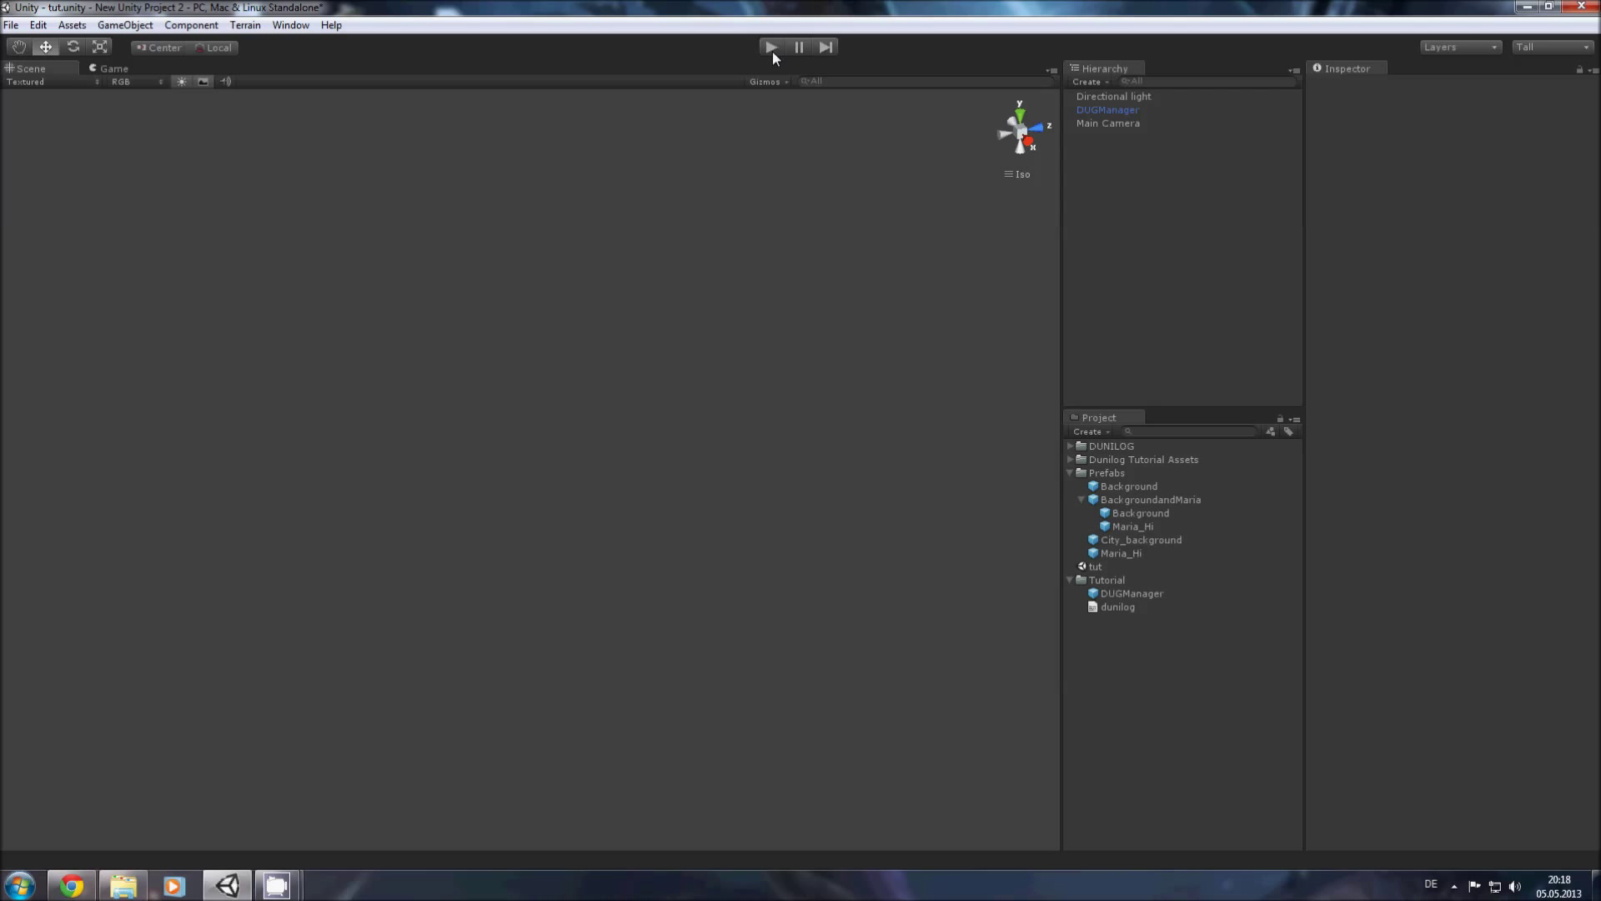